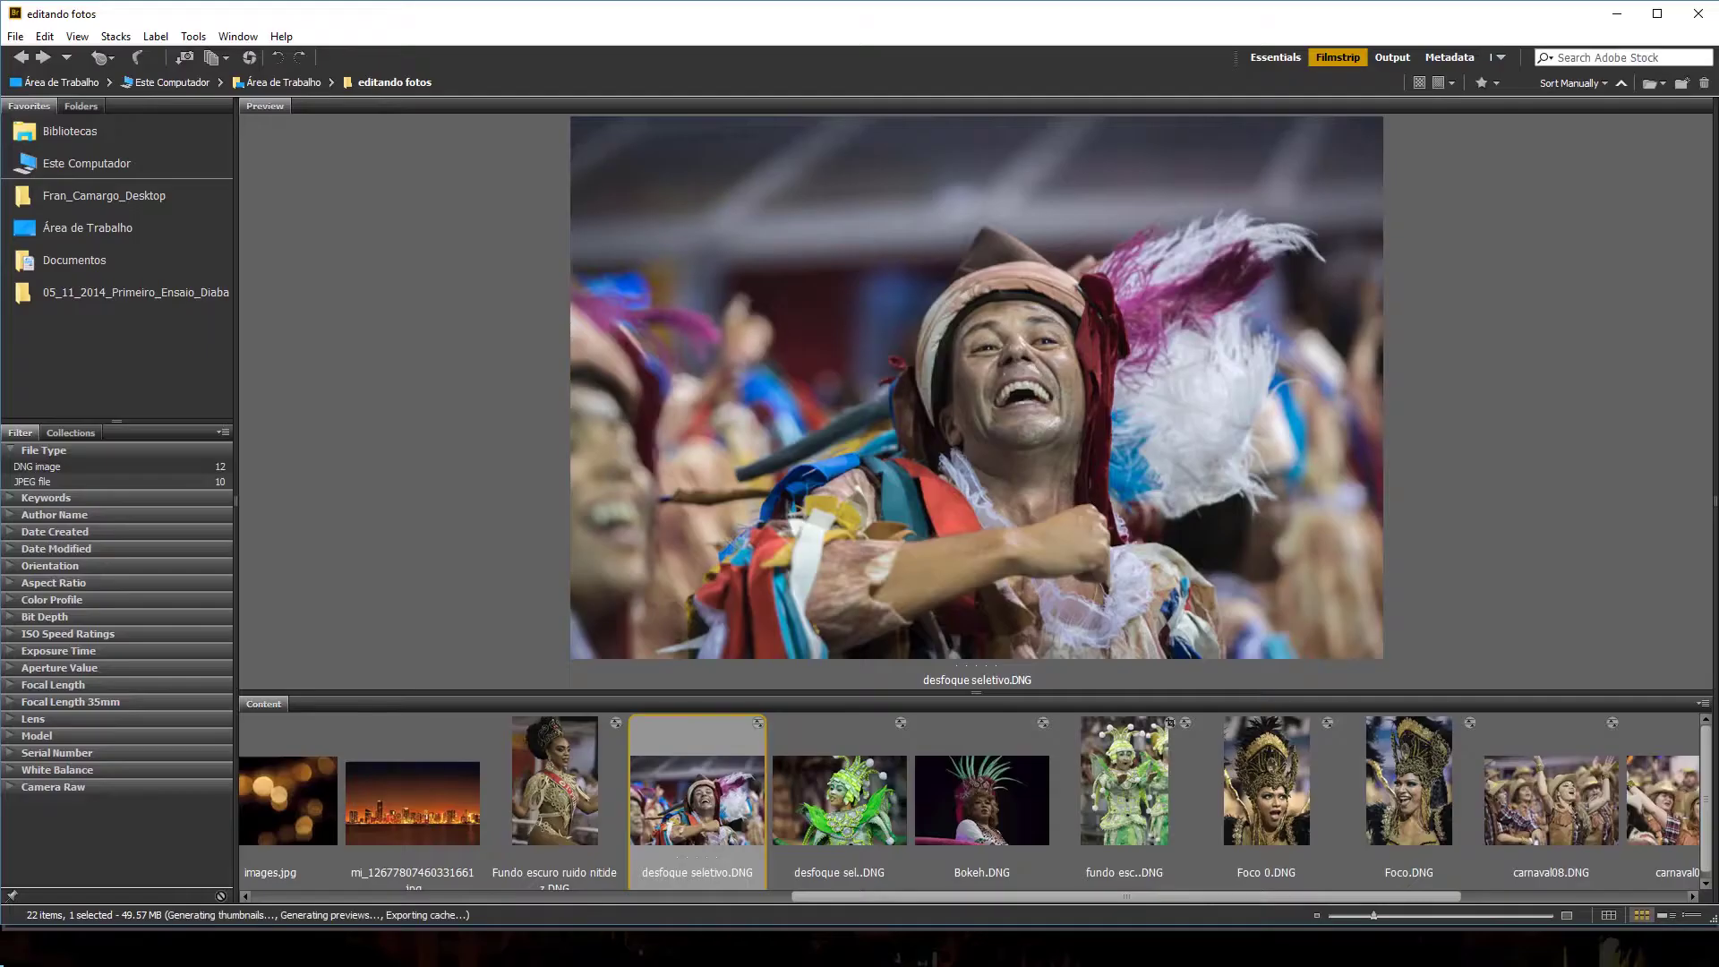
- Select Bokeh.DNG in the Bridge filmstrip and open it in Camera Raw
click(964, 815)
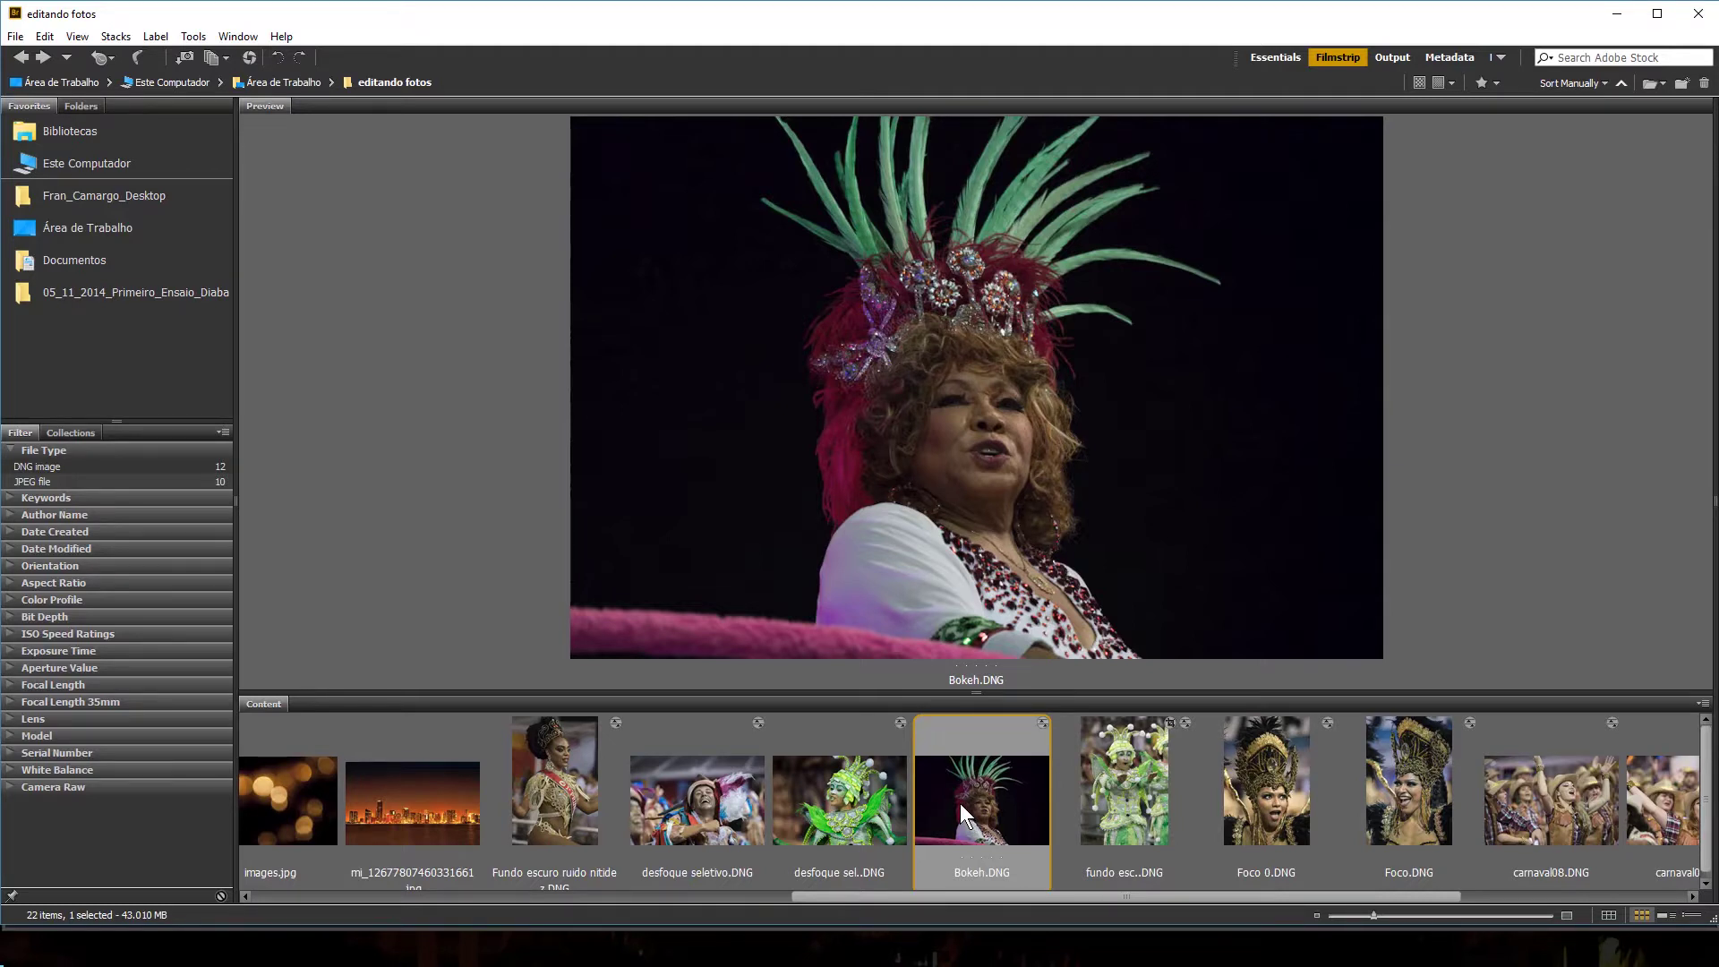
double_click(960, 803)
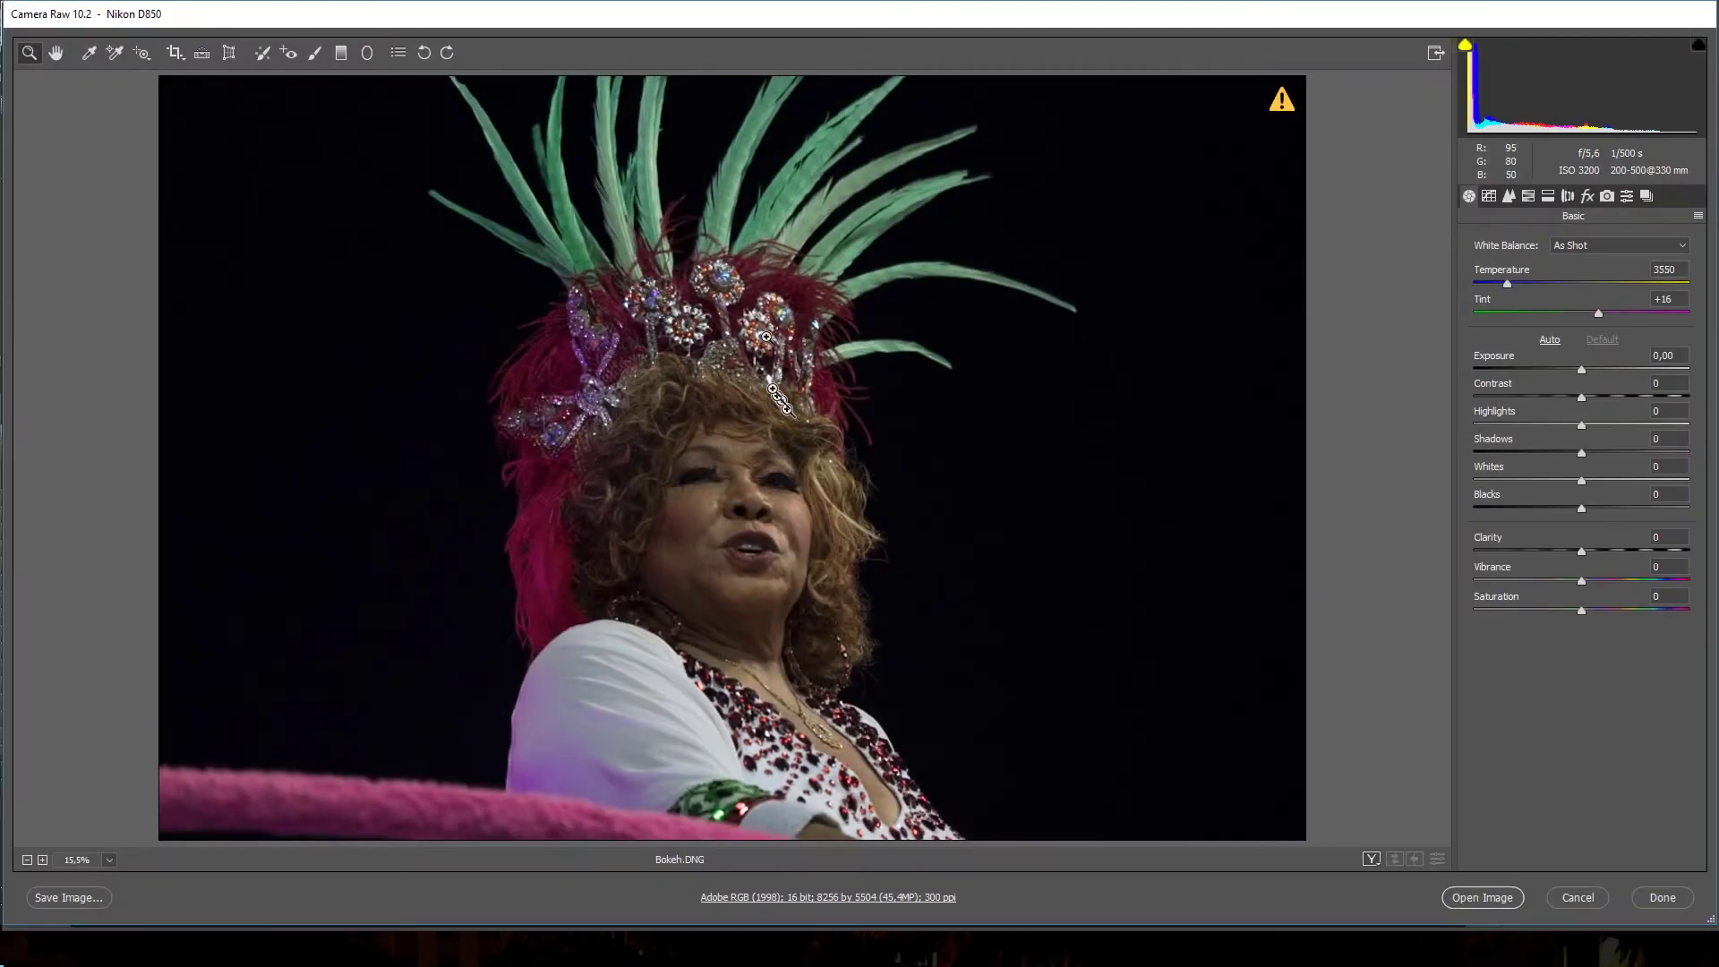
click(176, 53)
drag(413, 77, 979, 847)
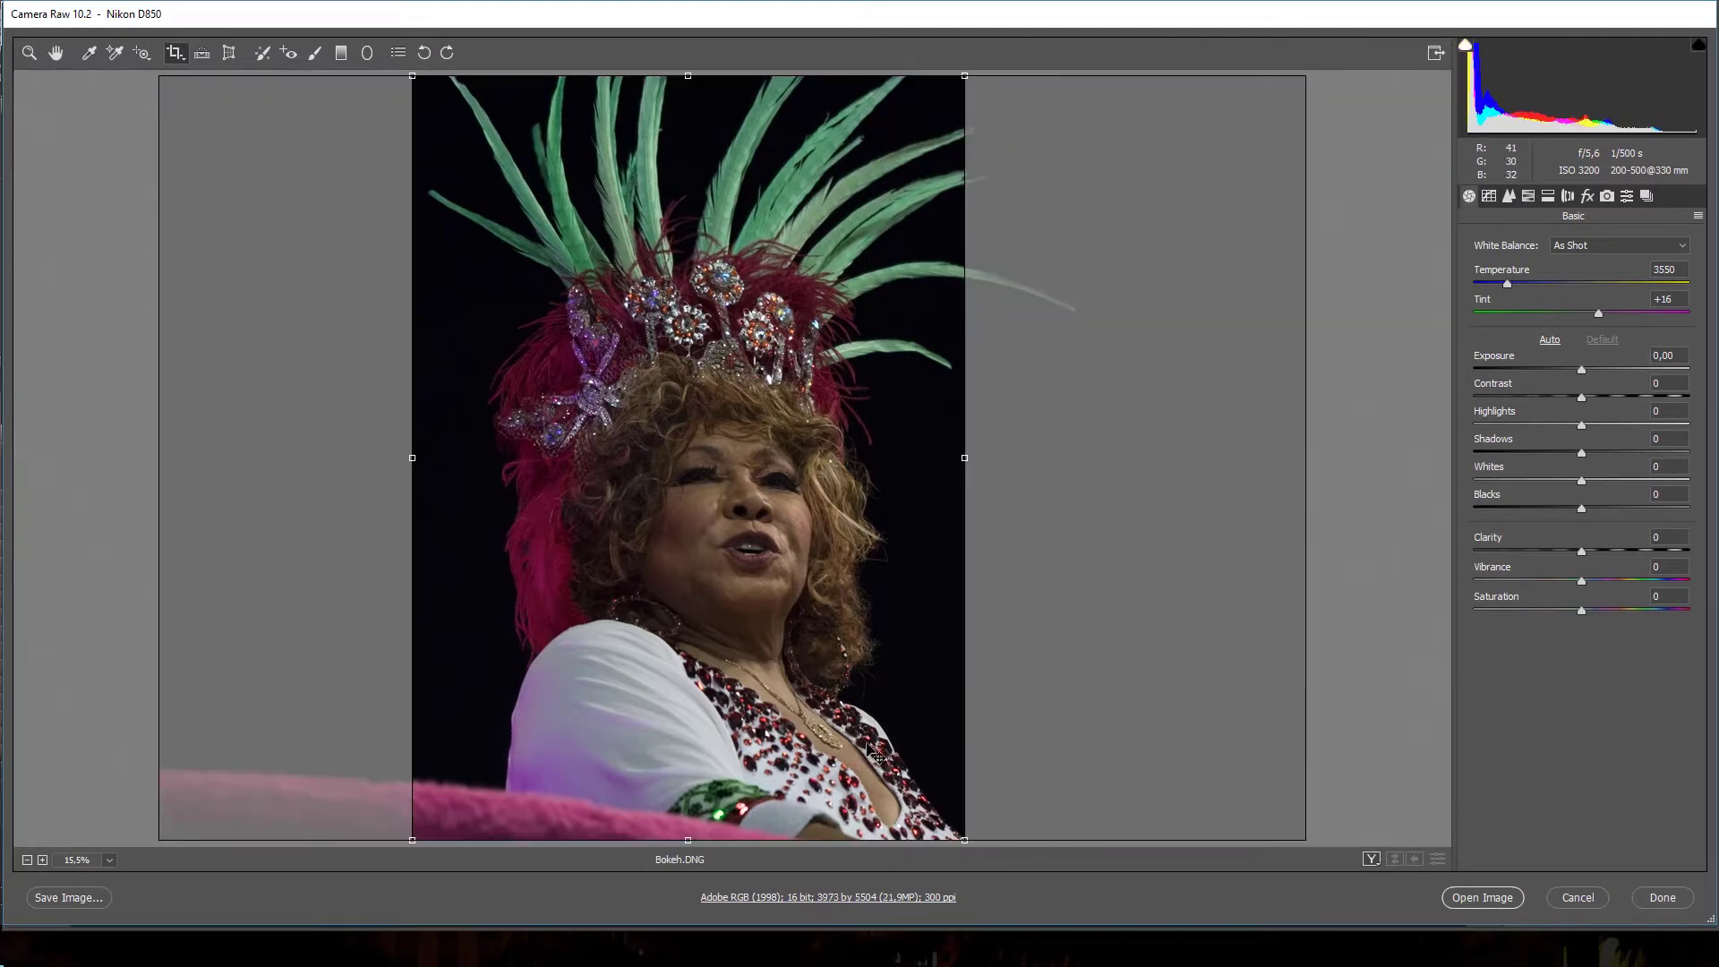
drag(876, 753, 896, 755)
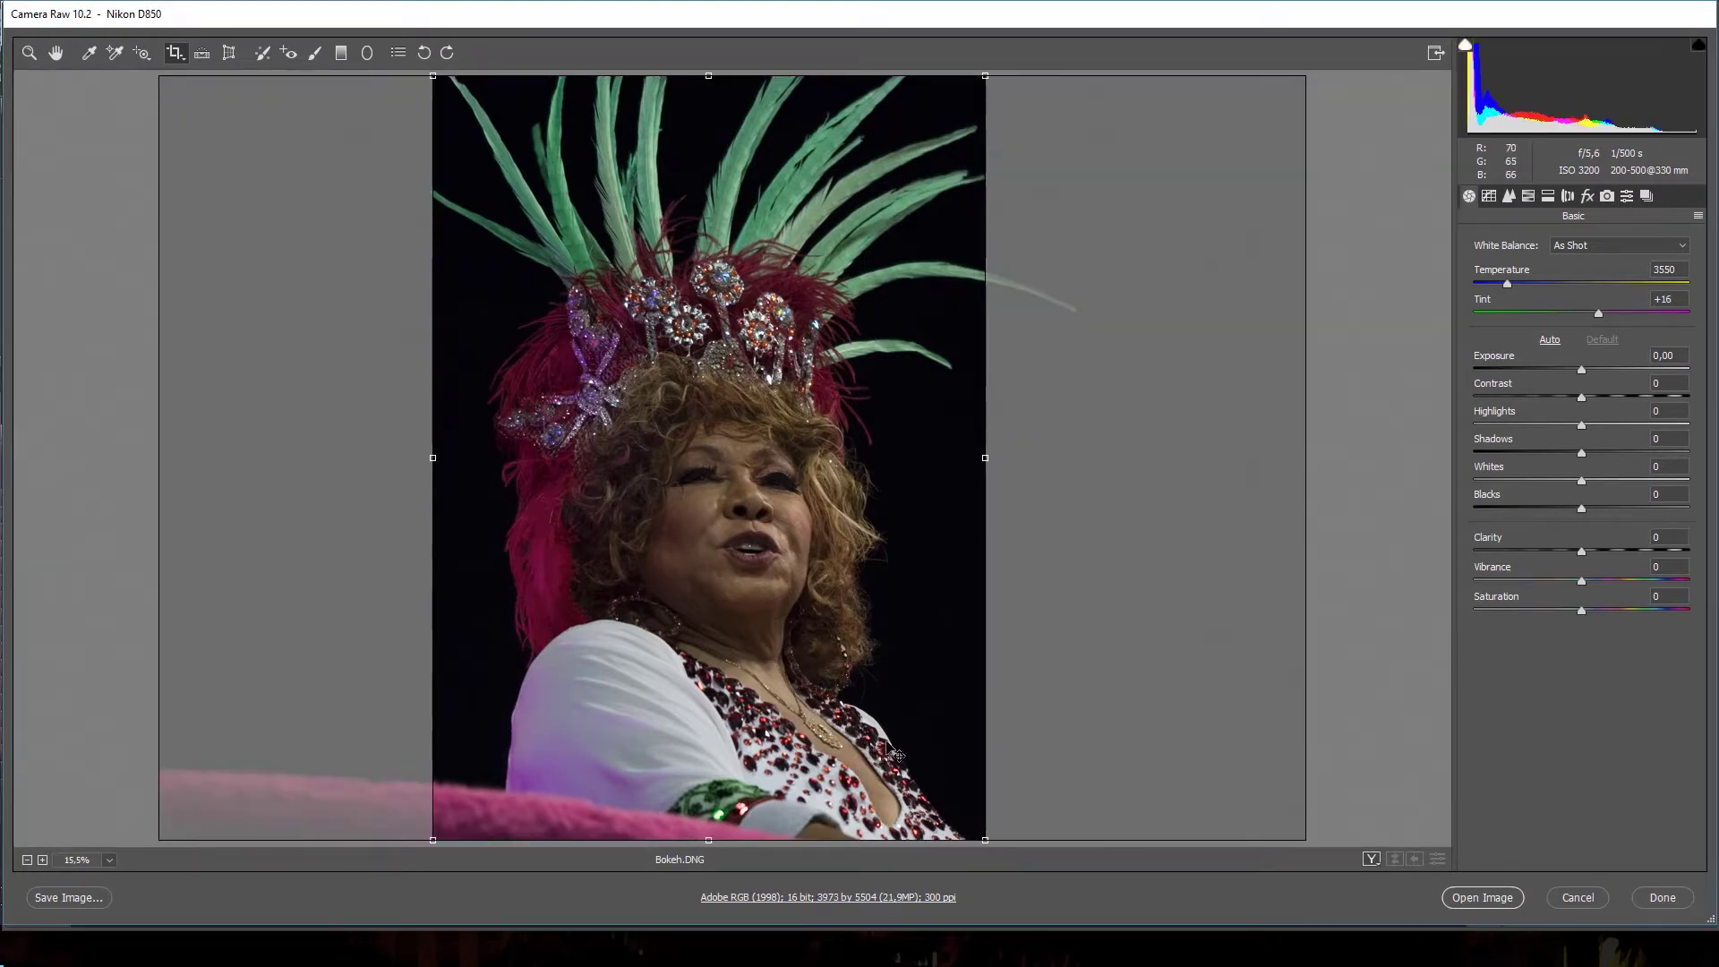
key(Escape)
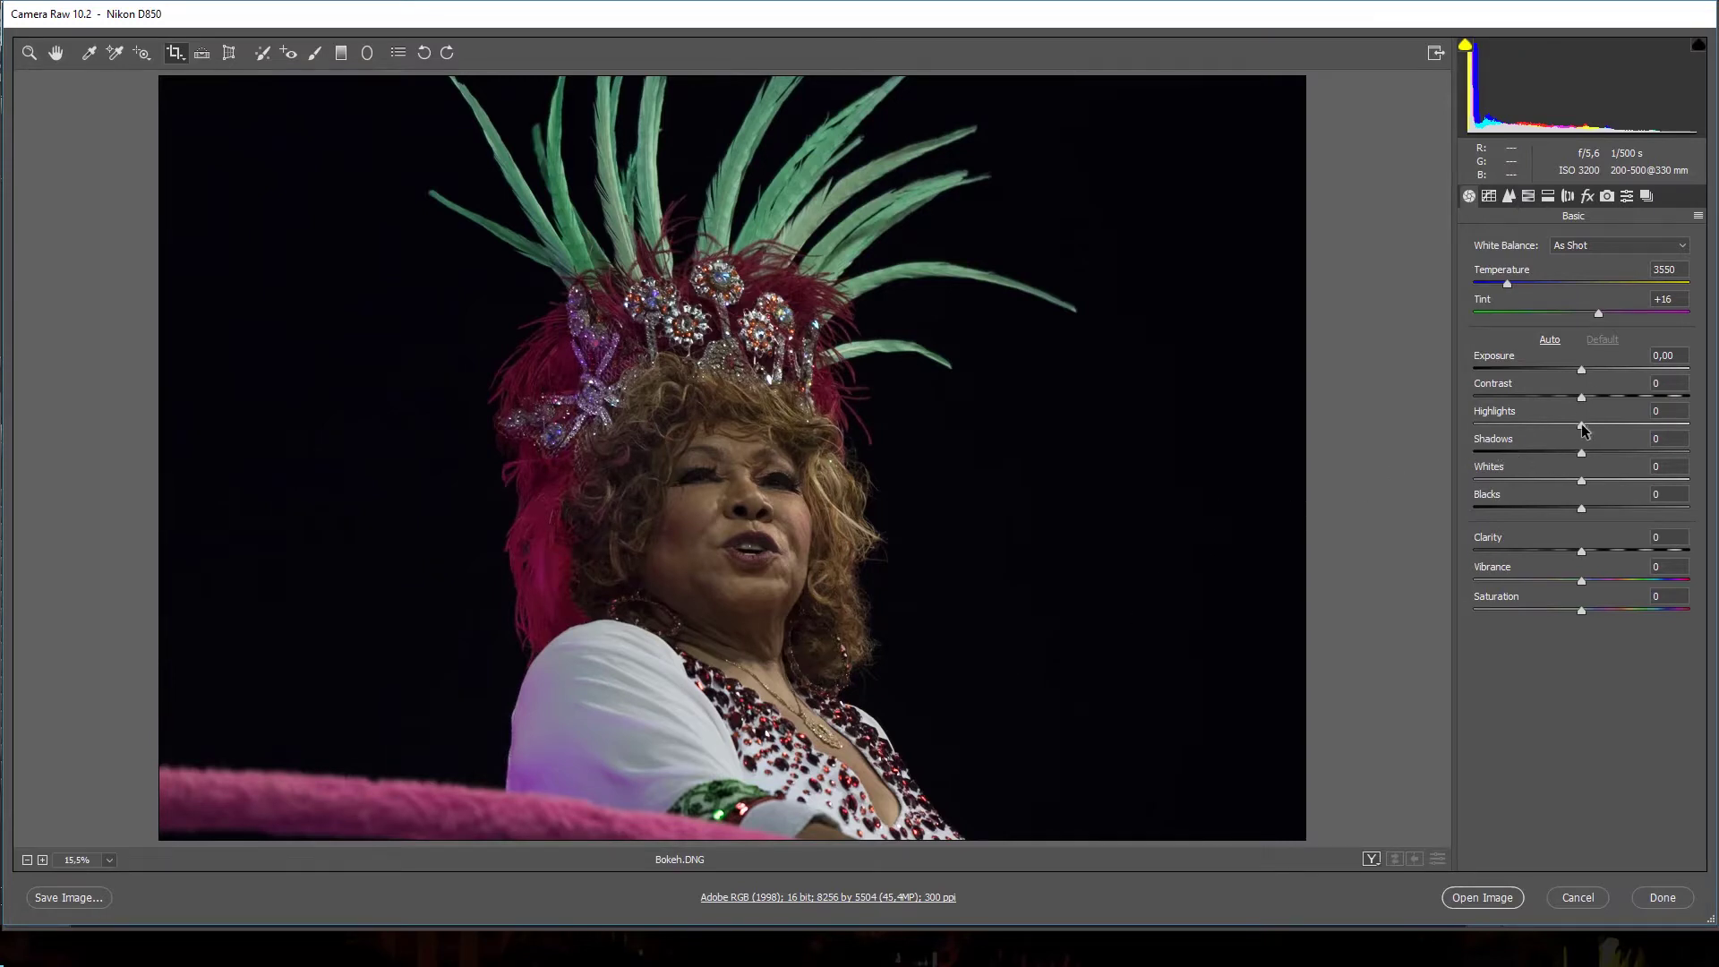
- Set Highlights to -17, Shadows -4, Whites +13 and Exposure +1,30 in the Basic panel
drag(1582, 426, 1535, 425)
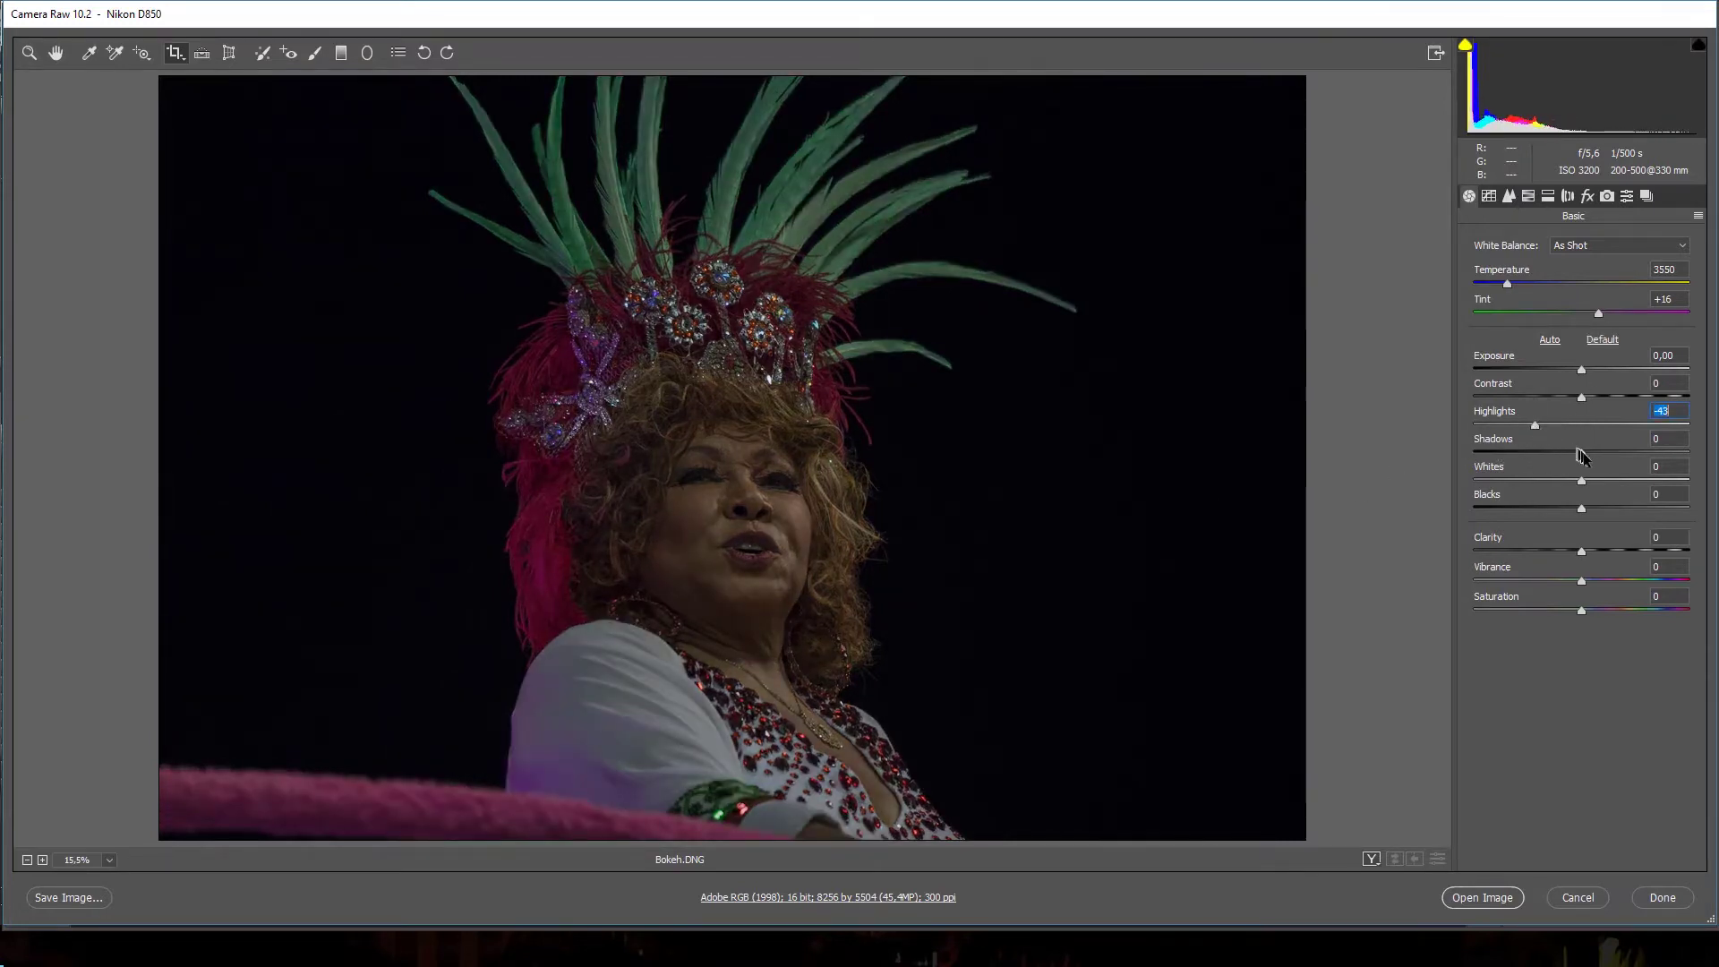
click(1585, 454)
mouse_move(1536, 426)
mouse_down()
mouse_move(1563, 426)
mouse_move(1595, 482)
mouse_up()
click(1583, 454)
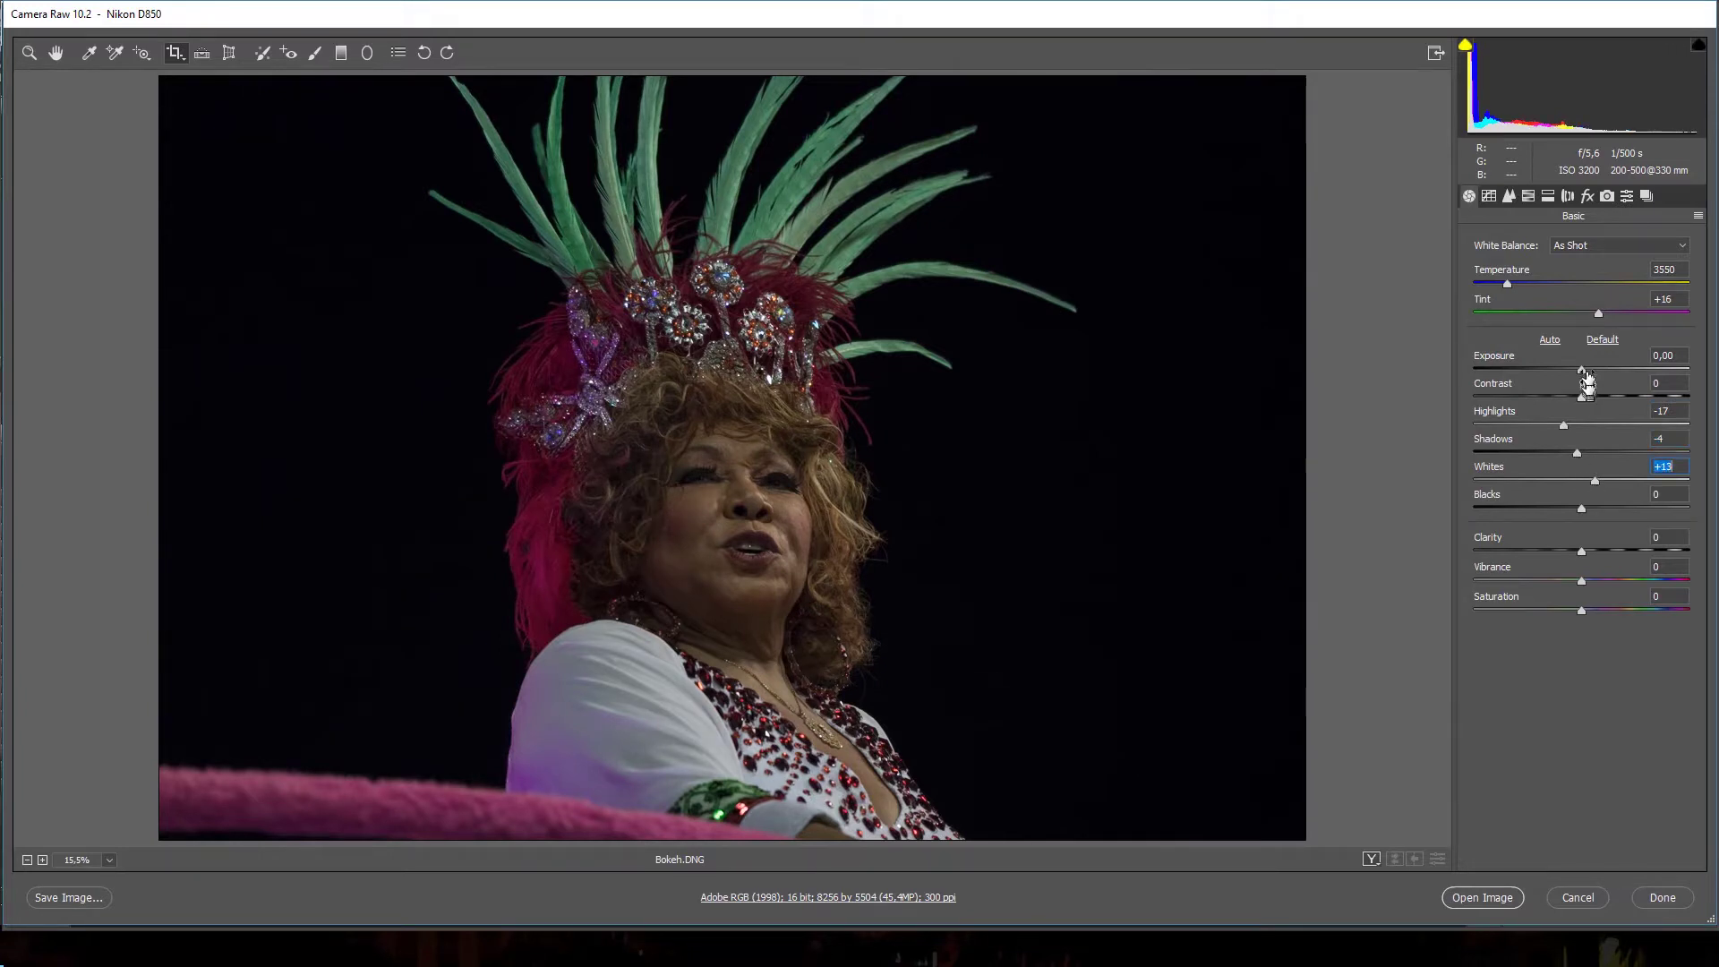
drag(1583, 371, 1608, 365)
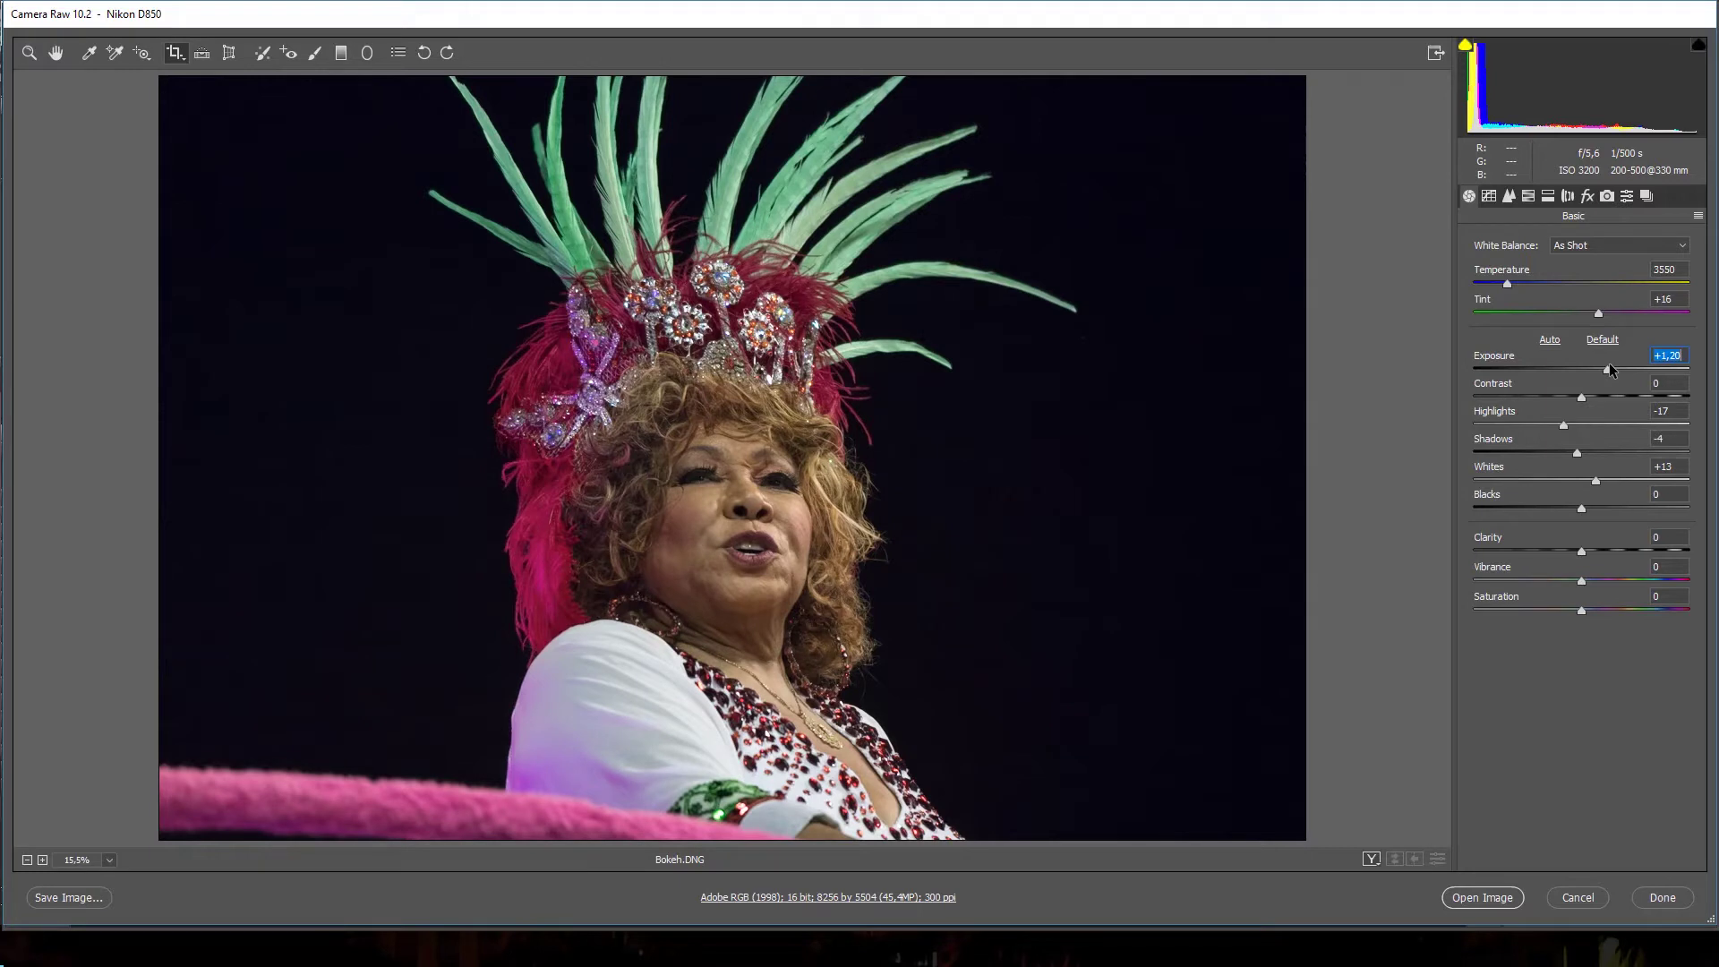
drag(1609, 364, 1611, 364)
key(Up)
- Raise Vibrance to +22, cool Temperature to 3050 and shift Tint toward magenta
click(1605, 580)
drag(1507, 283, 1501, 284)
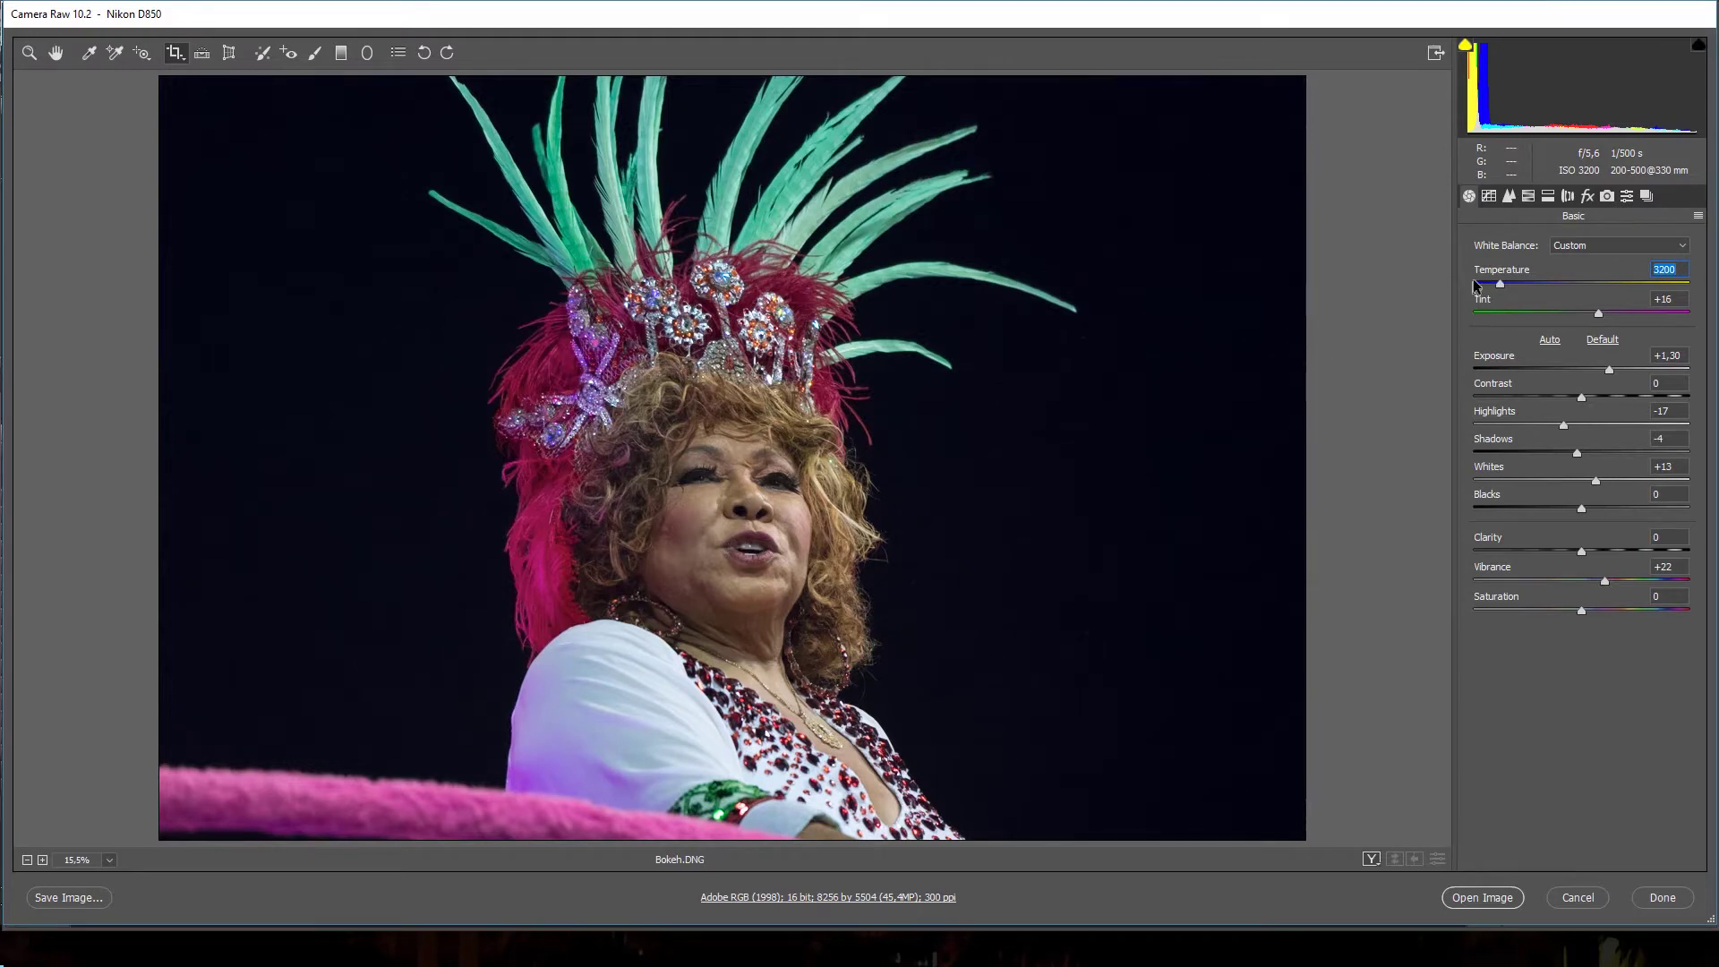
drag(1500, 285, 1496, 287)
drag(1599, 316, 1597, 317)
- Zoom into the background to check noise and settle Exposure at +1,50
click(30, 53)
drag(310, 380, 540, 667)
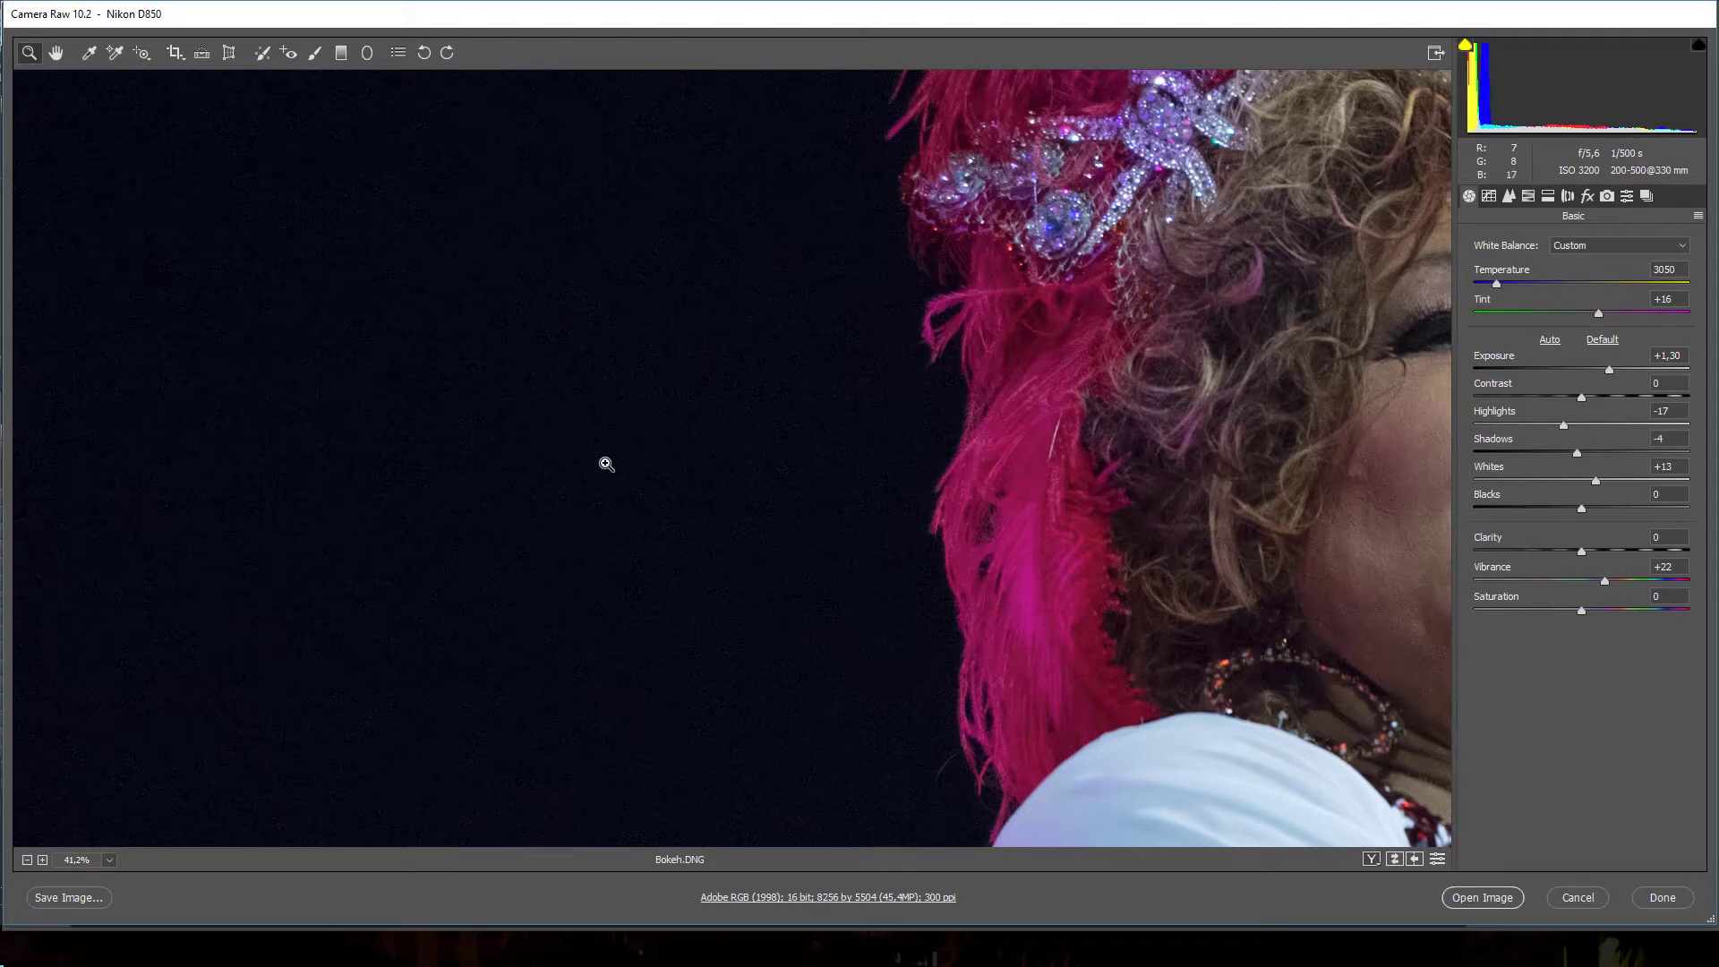
drag(1610, 369, 1654, 377)
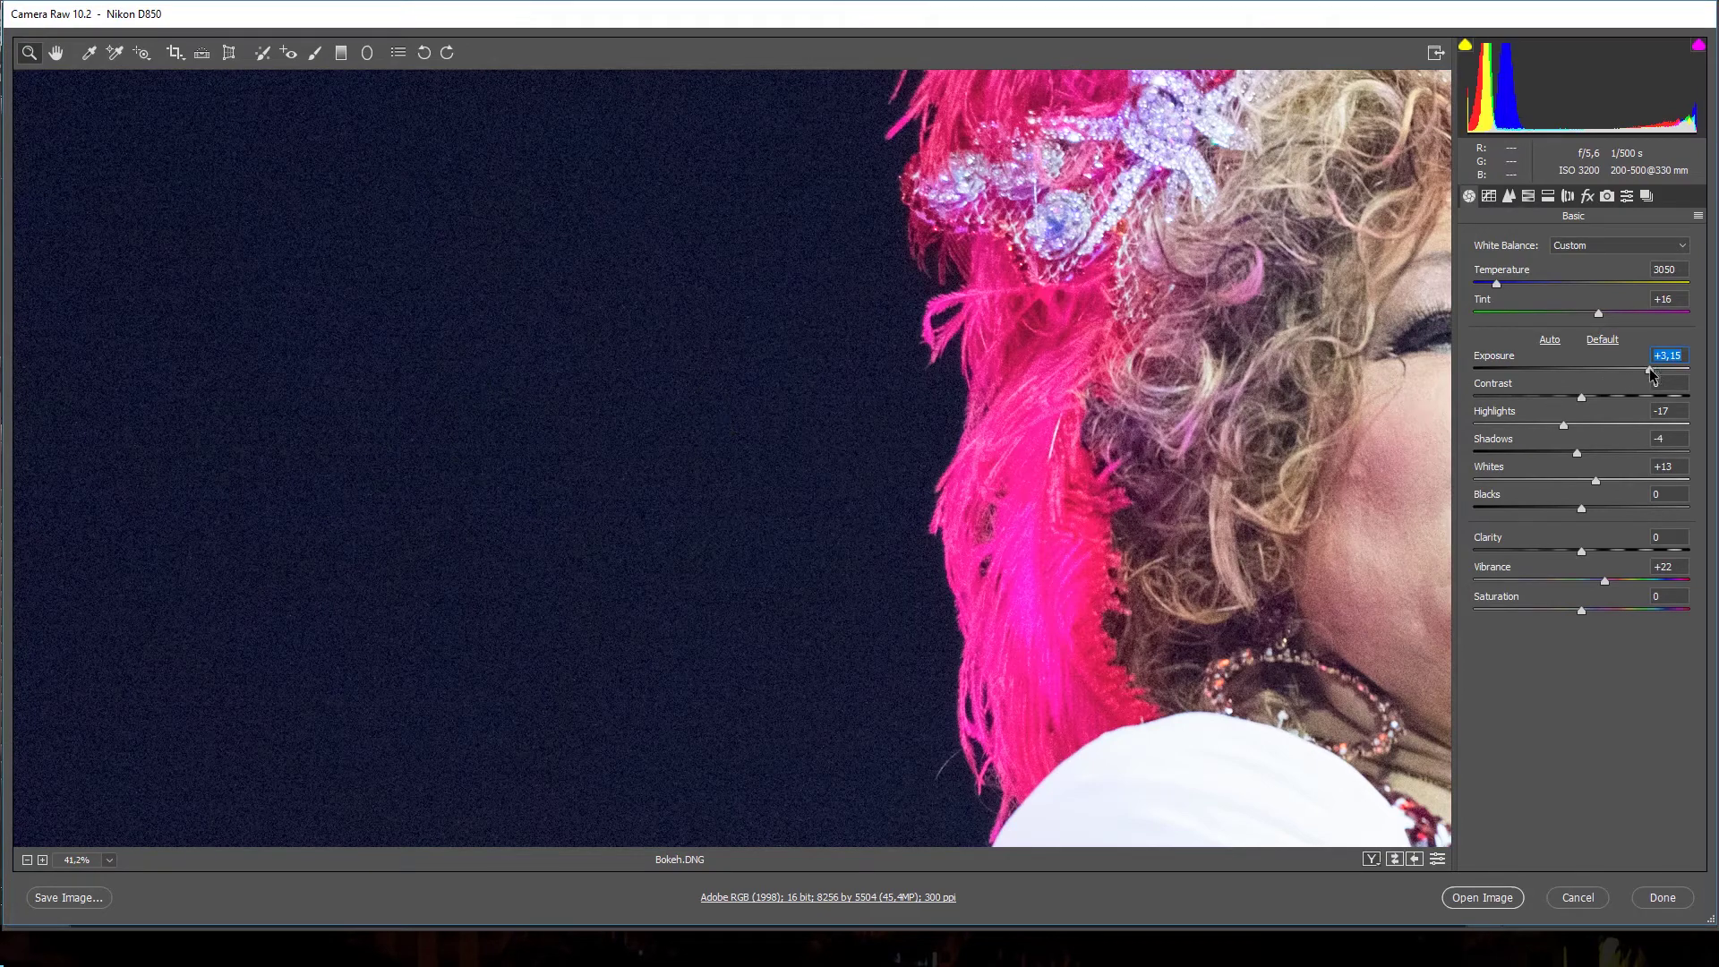
drag(1649, 370, 1613, 369)
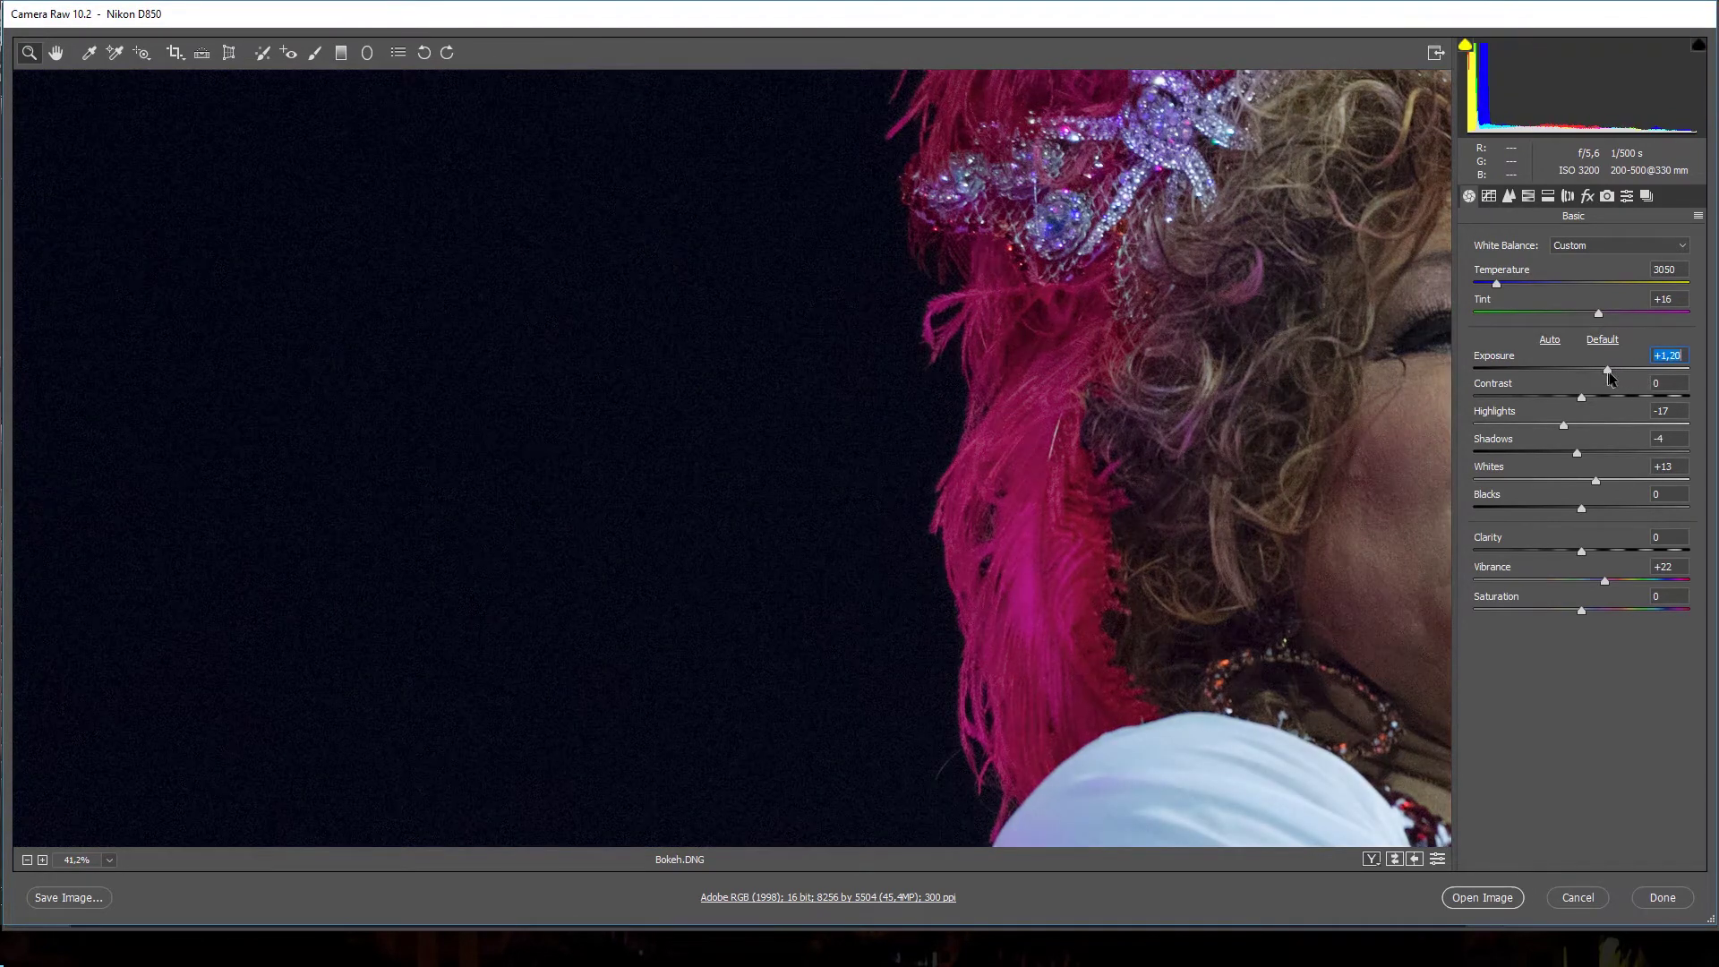
double_click(56, 52)
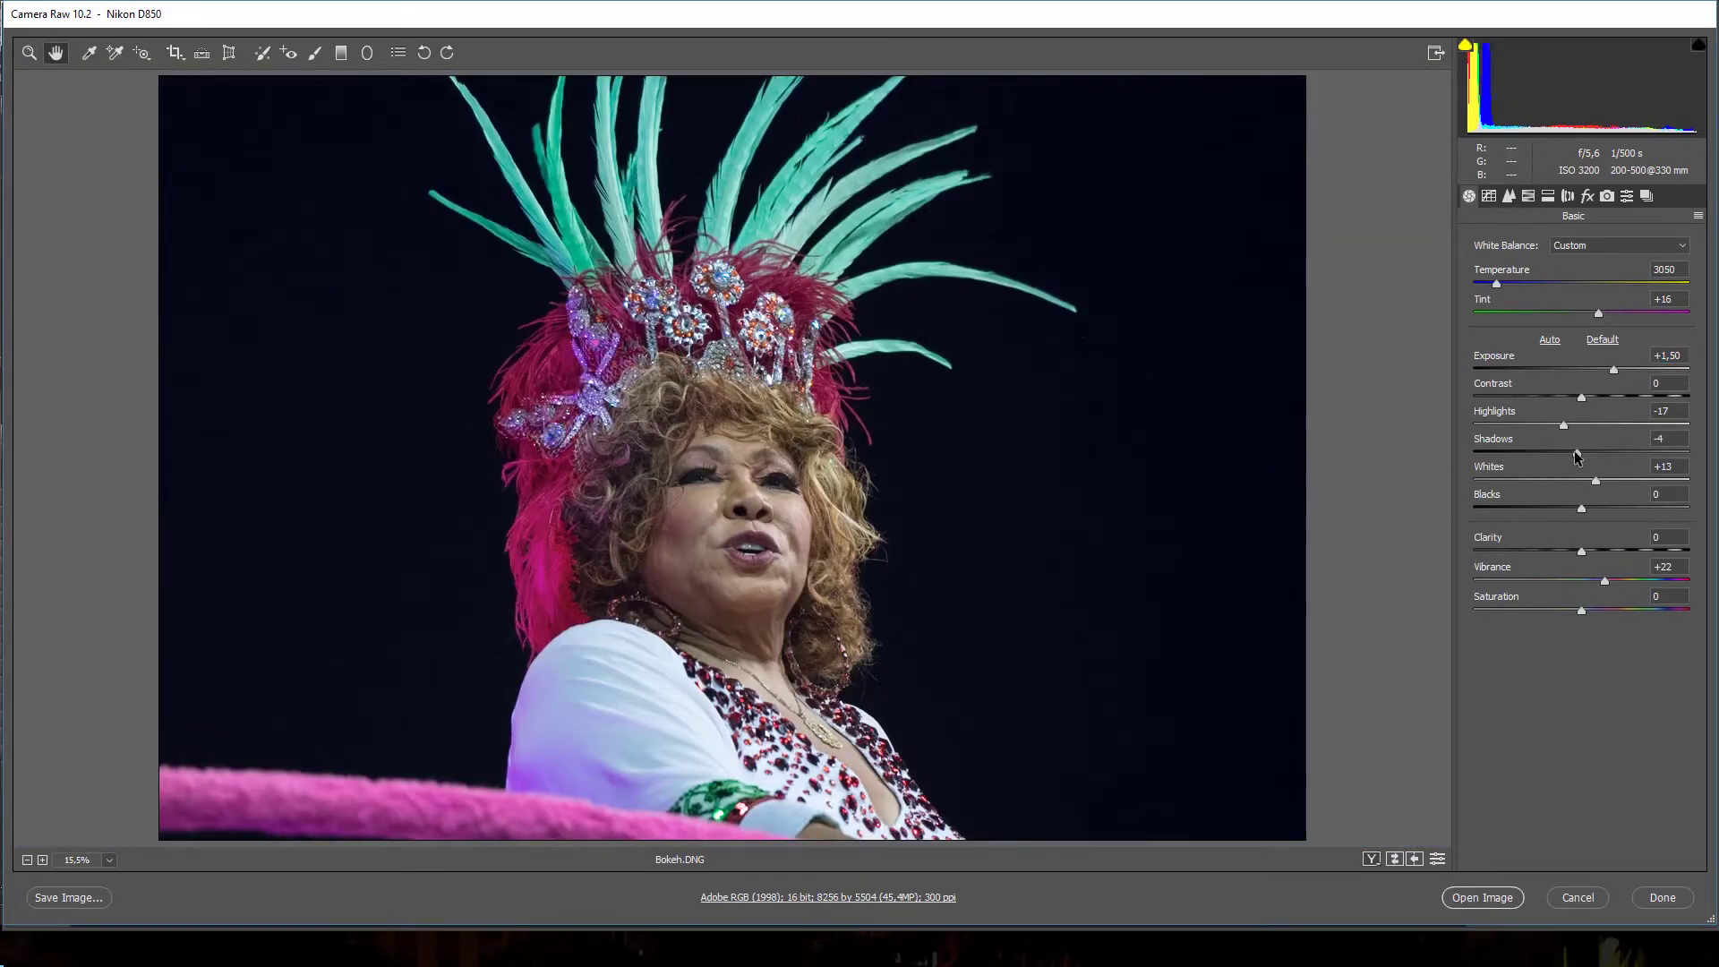
- Drag Shadows to -48, then zoom in to inspect the cheek and earring
mouse_move(1576, 452)
mouse_down()
mouse_move(1666, 453)
mouse_move(1529, 454)
mouse_up()
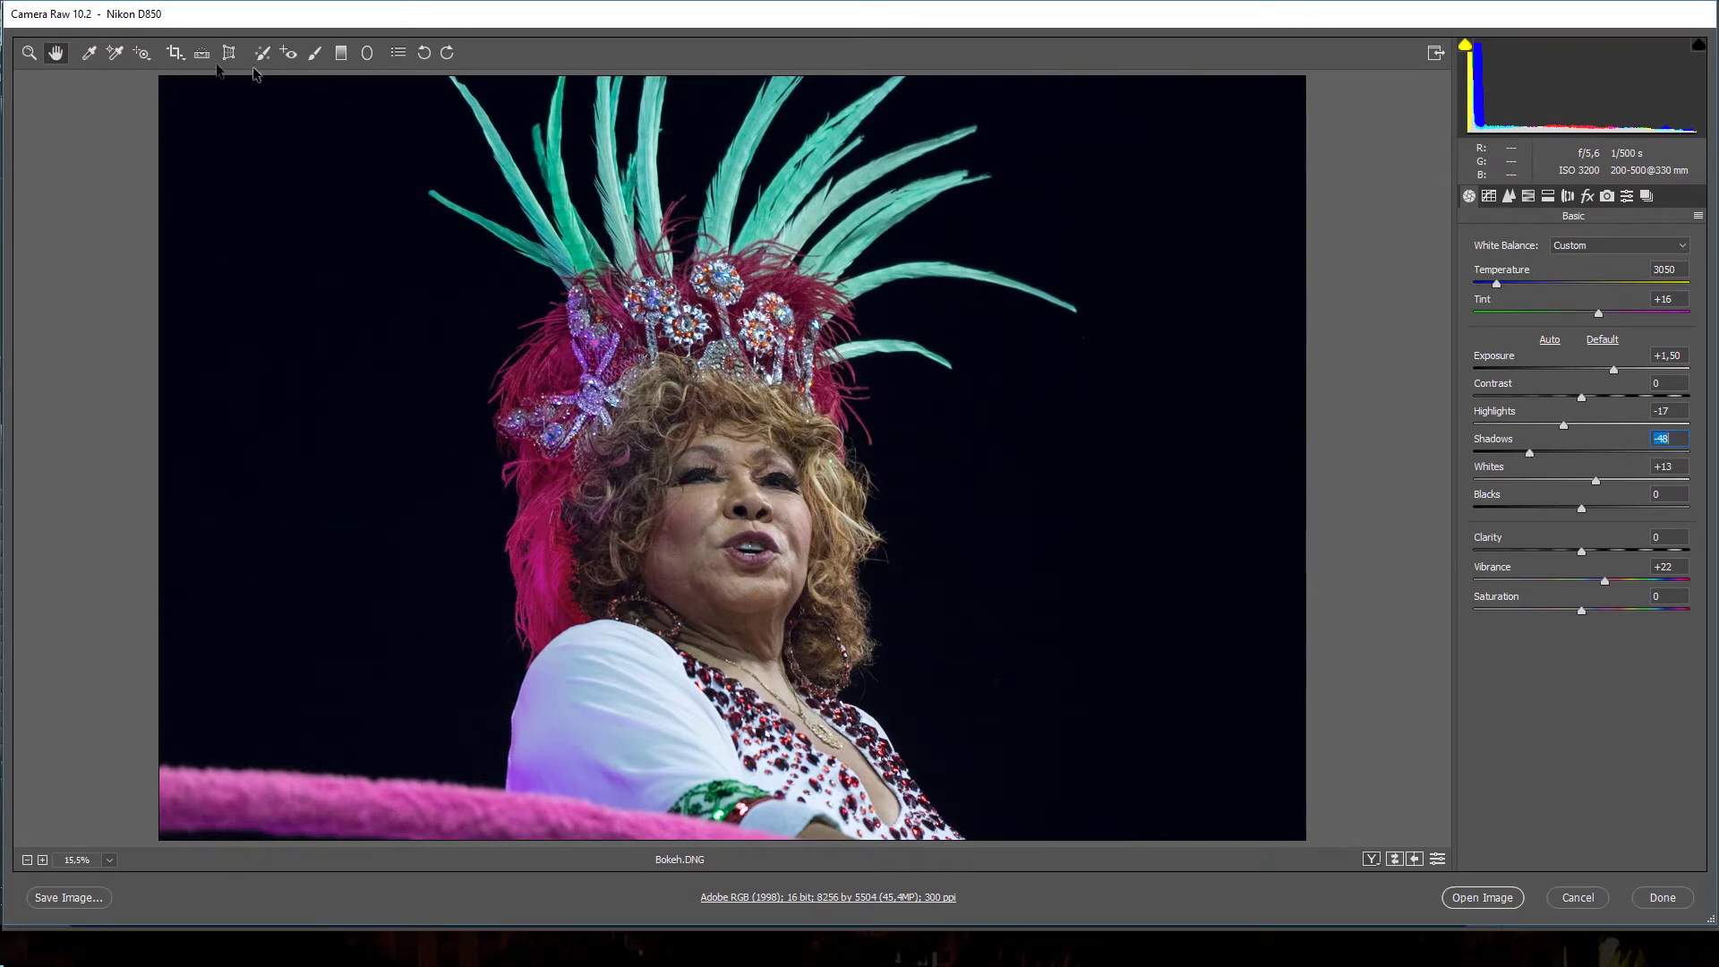
click(29, 52)
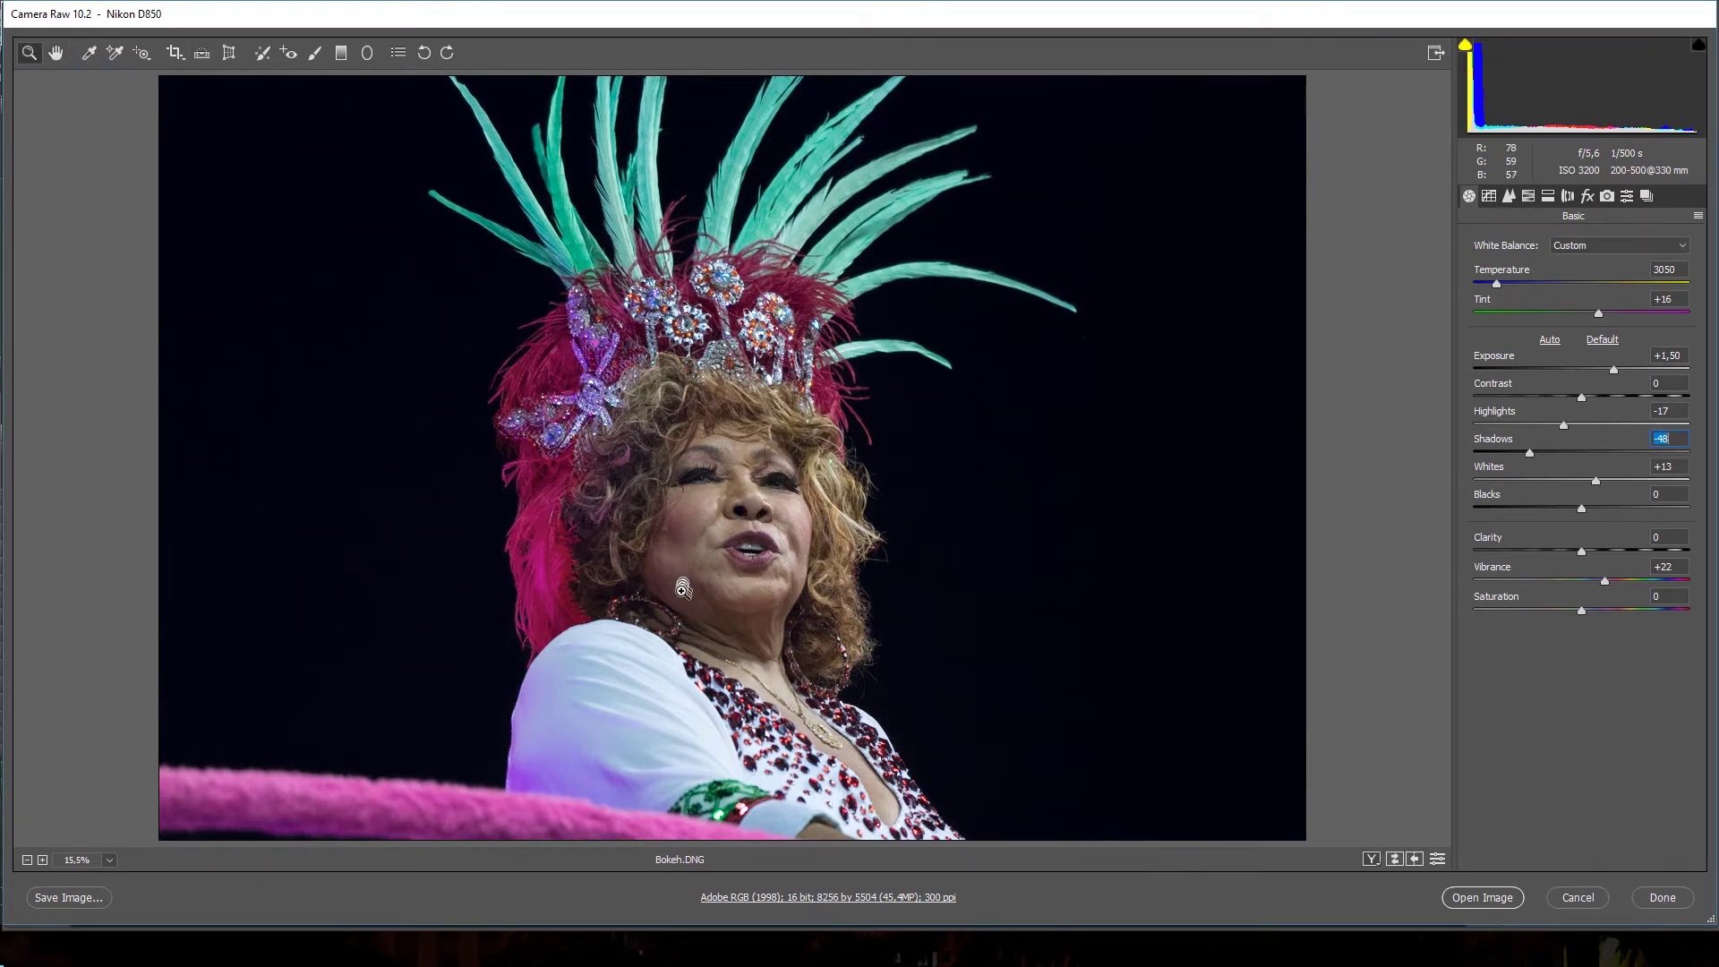
drag(682, 590, 743, 638)
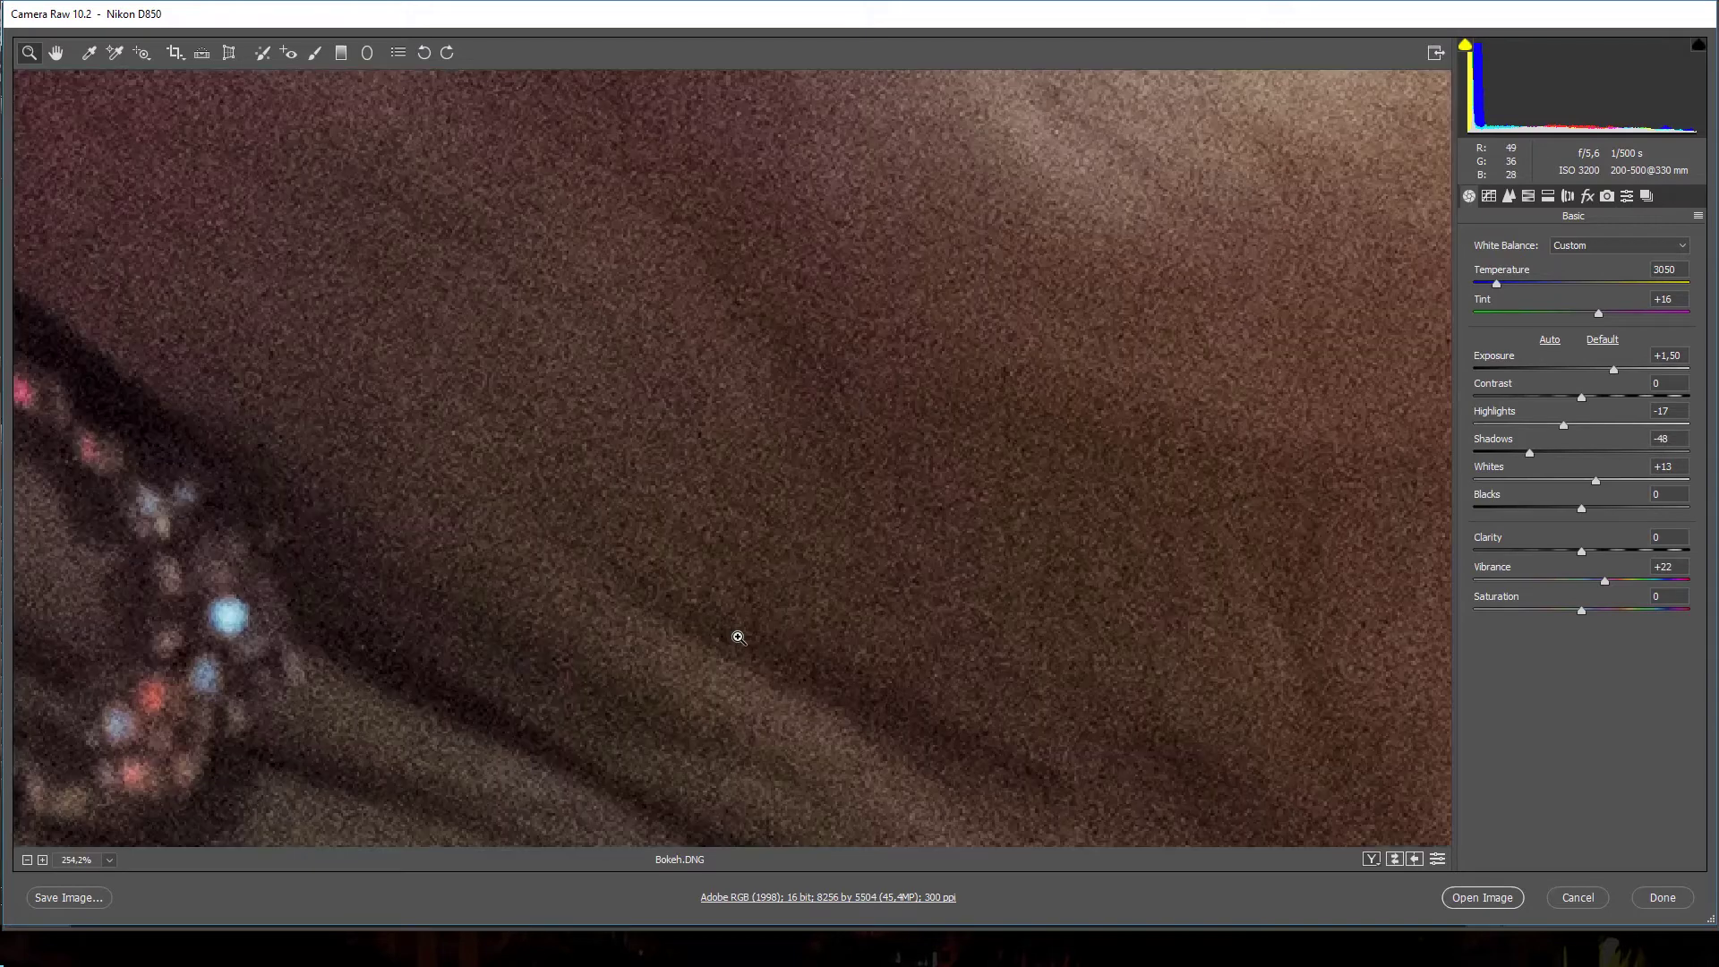
alt+click(735, 570)
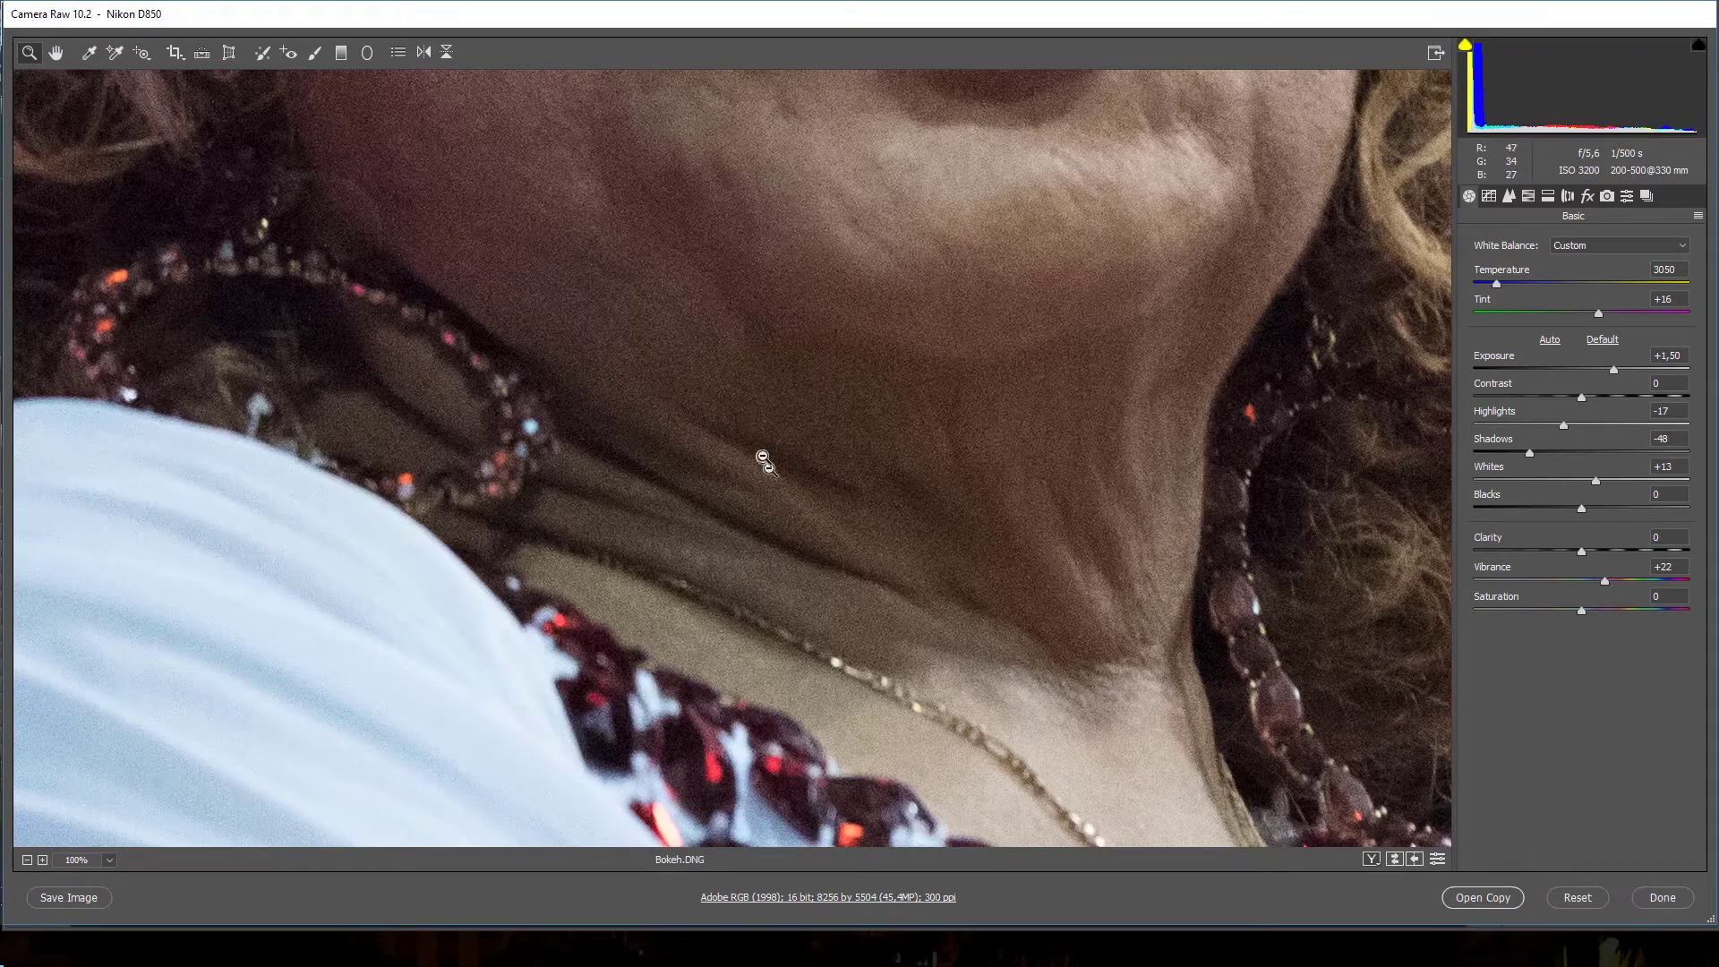
alt+click(763, 458)
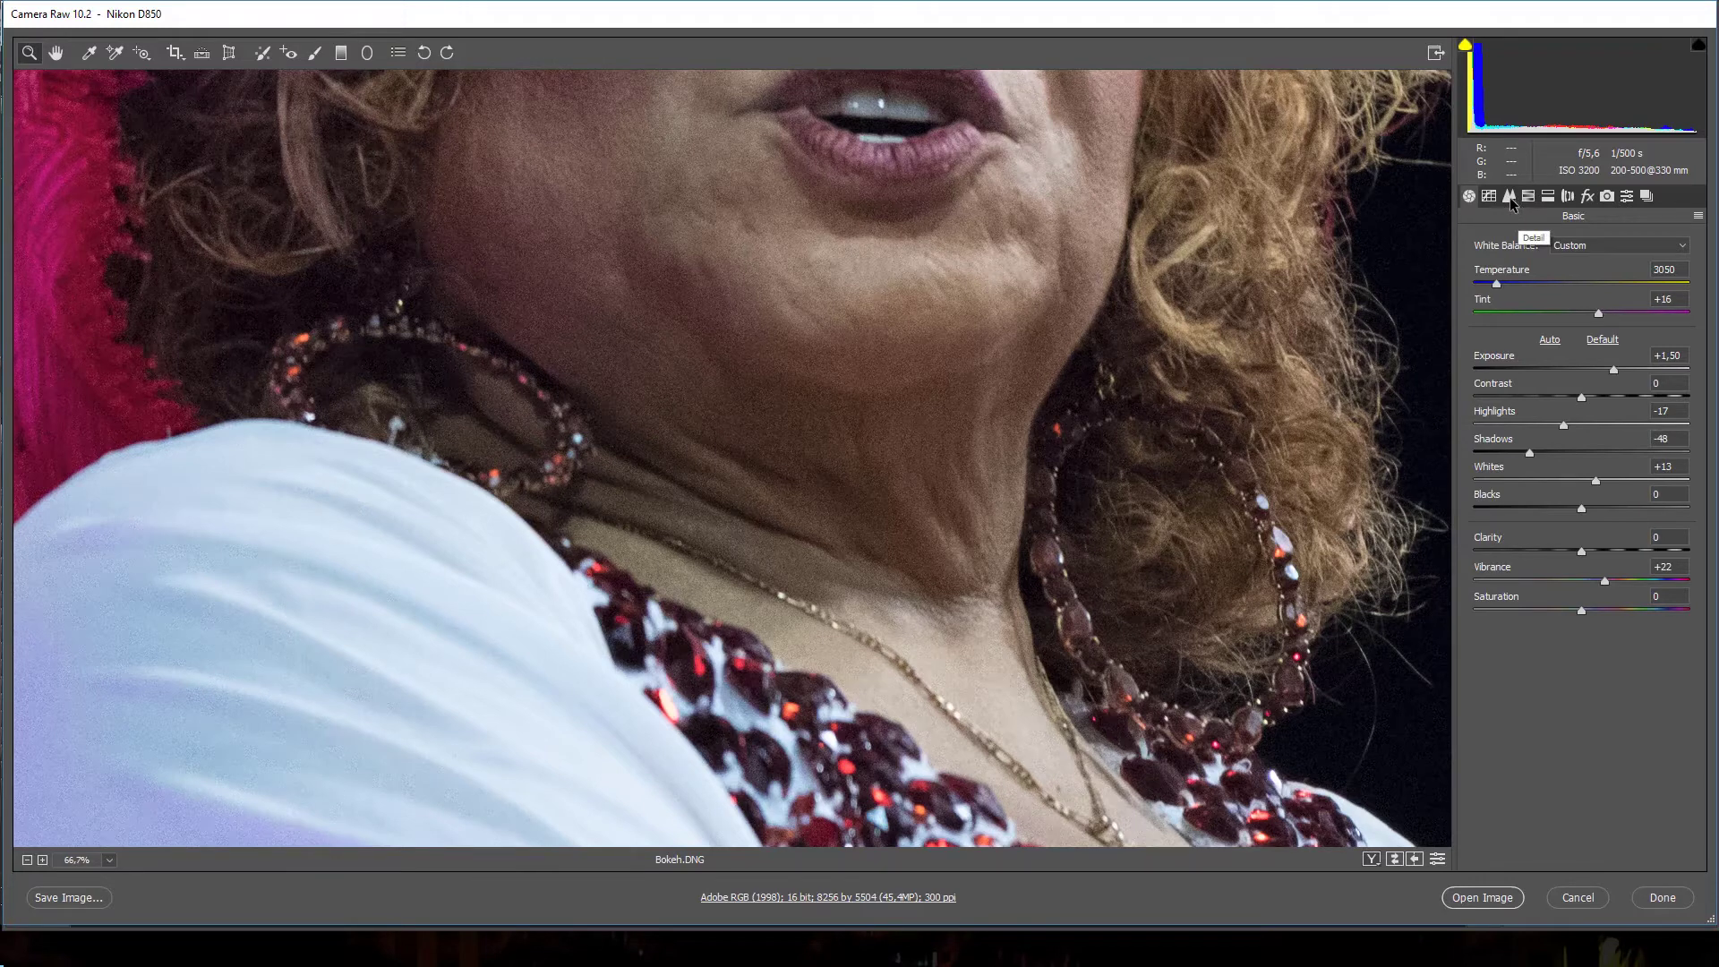
- In the Detail tab, set Luminance noise reduction to about 23, comparing at 100% zoom
click(1510, 197)
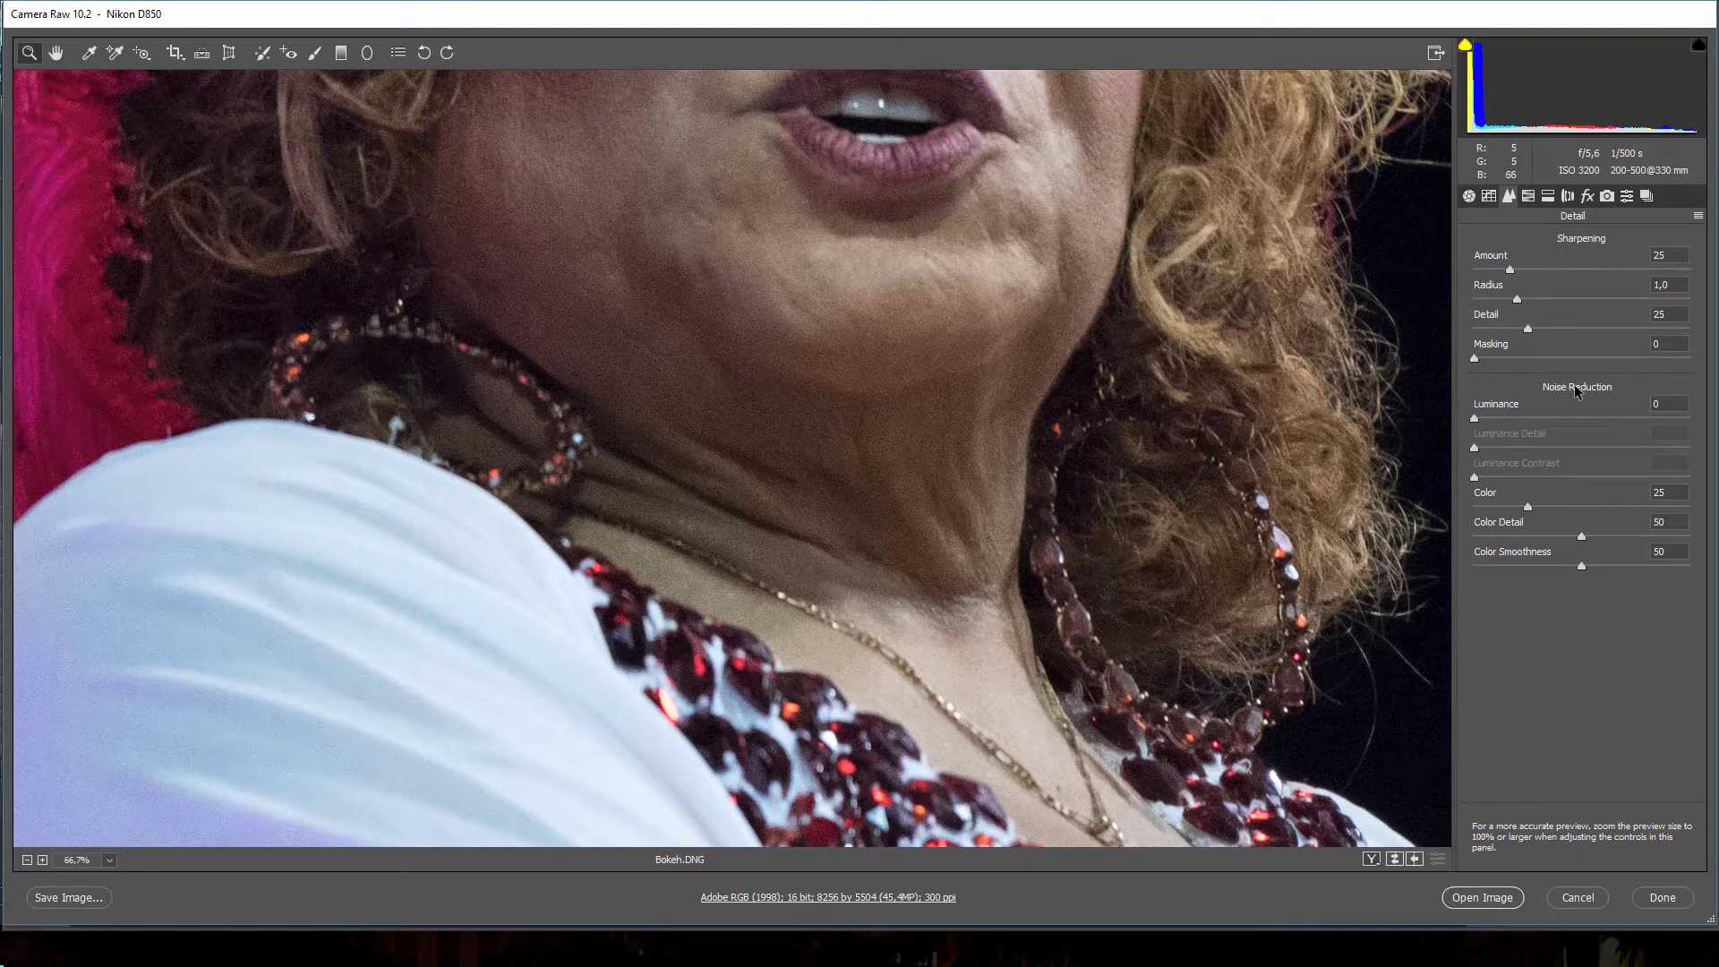
drag(1475, 418, 1512, 421)
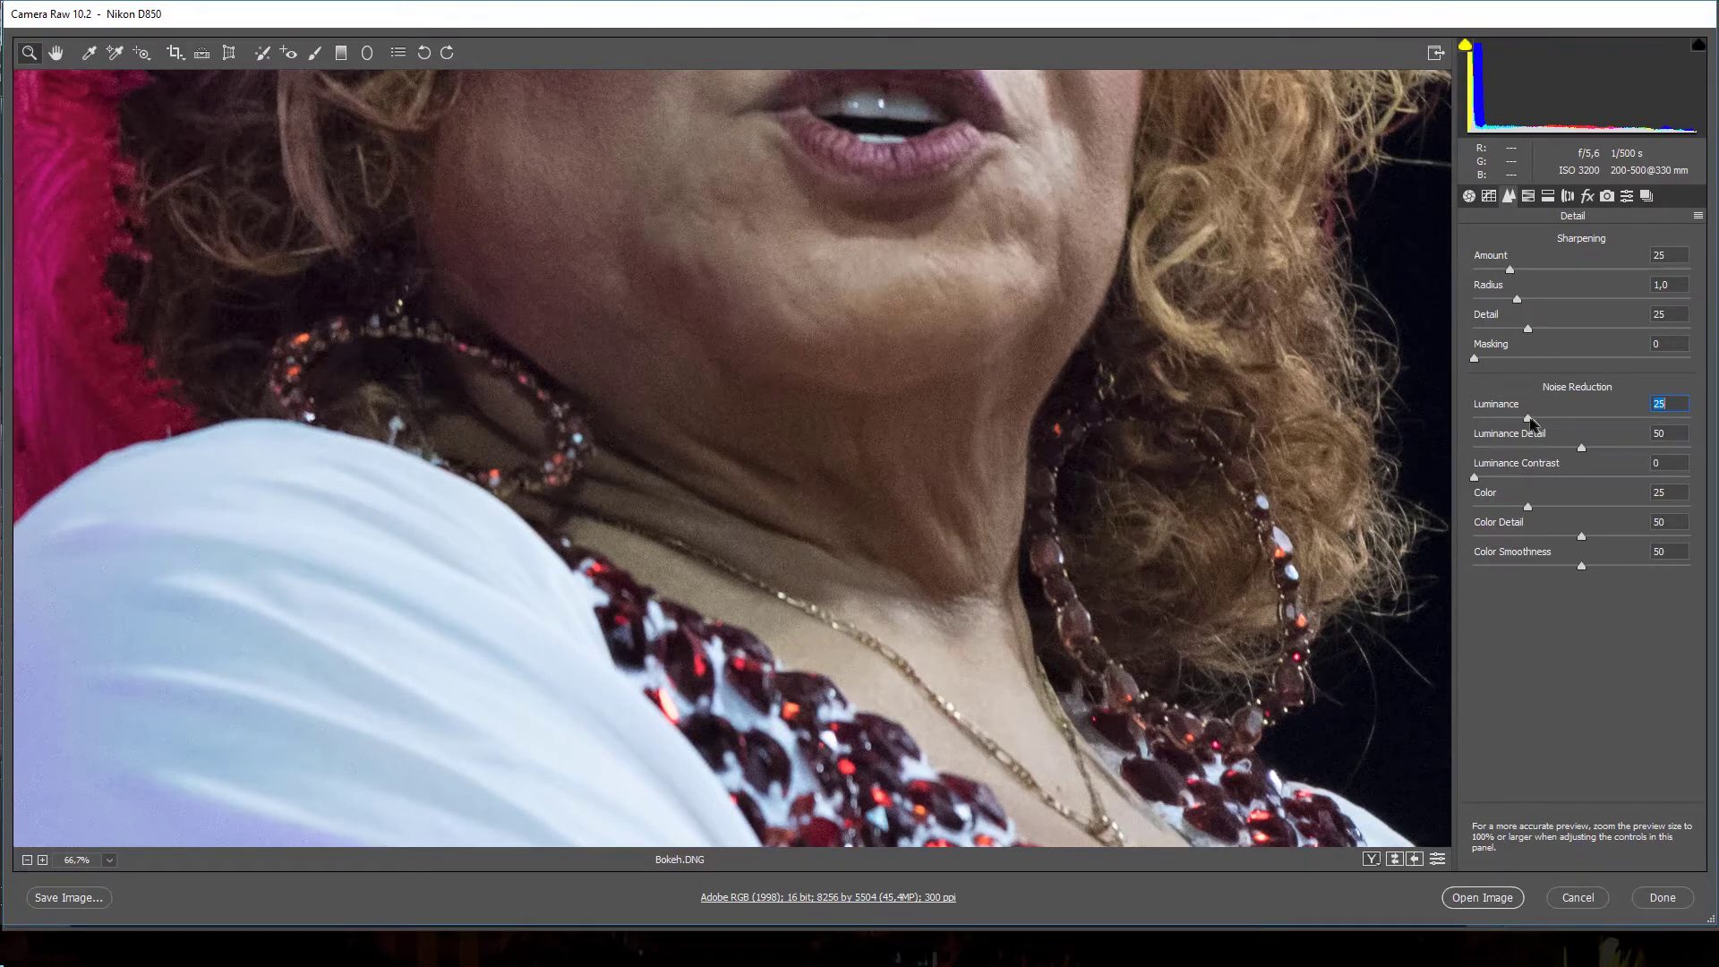
click(781, 458)
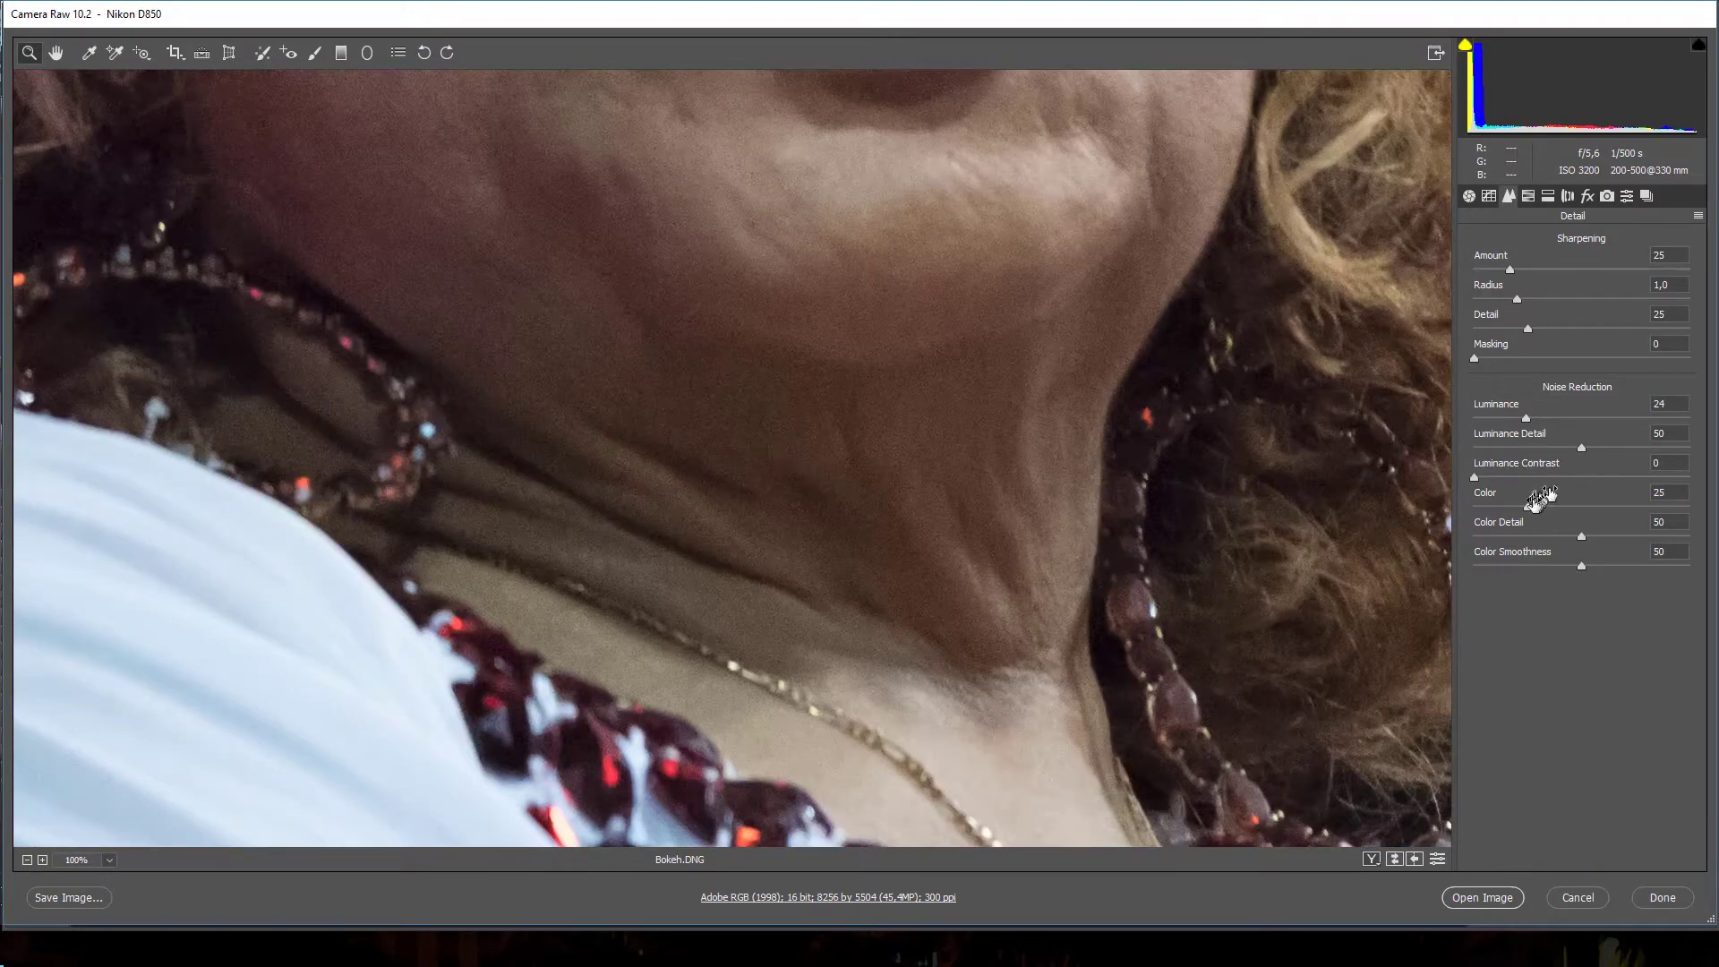
double_click(1526, 418)
drag(1477, 419, 1522, 421)
double_click(55, 52)
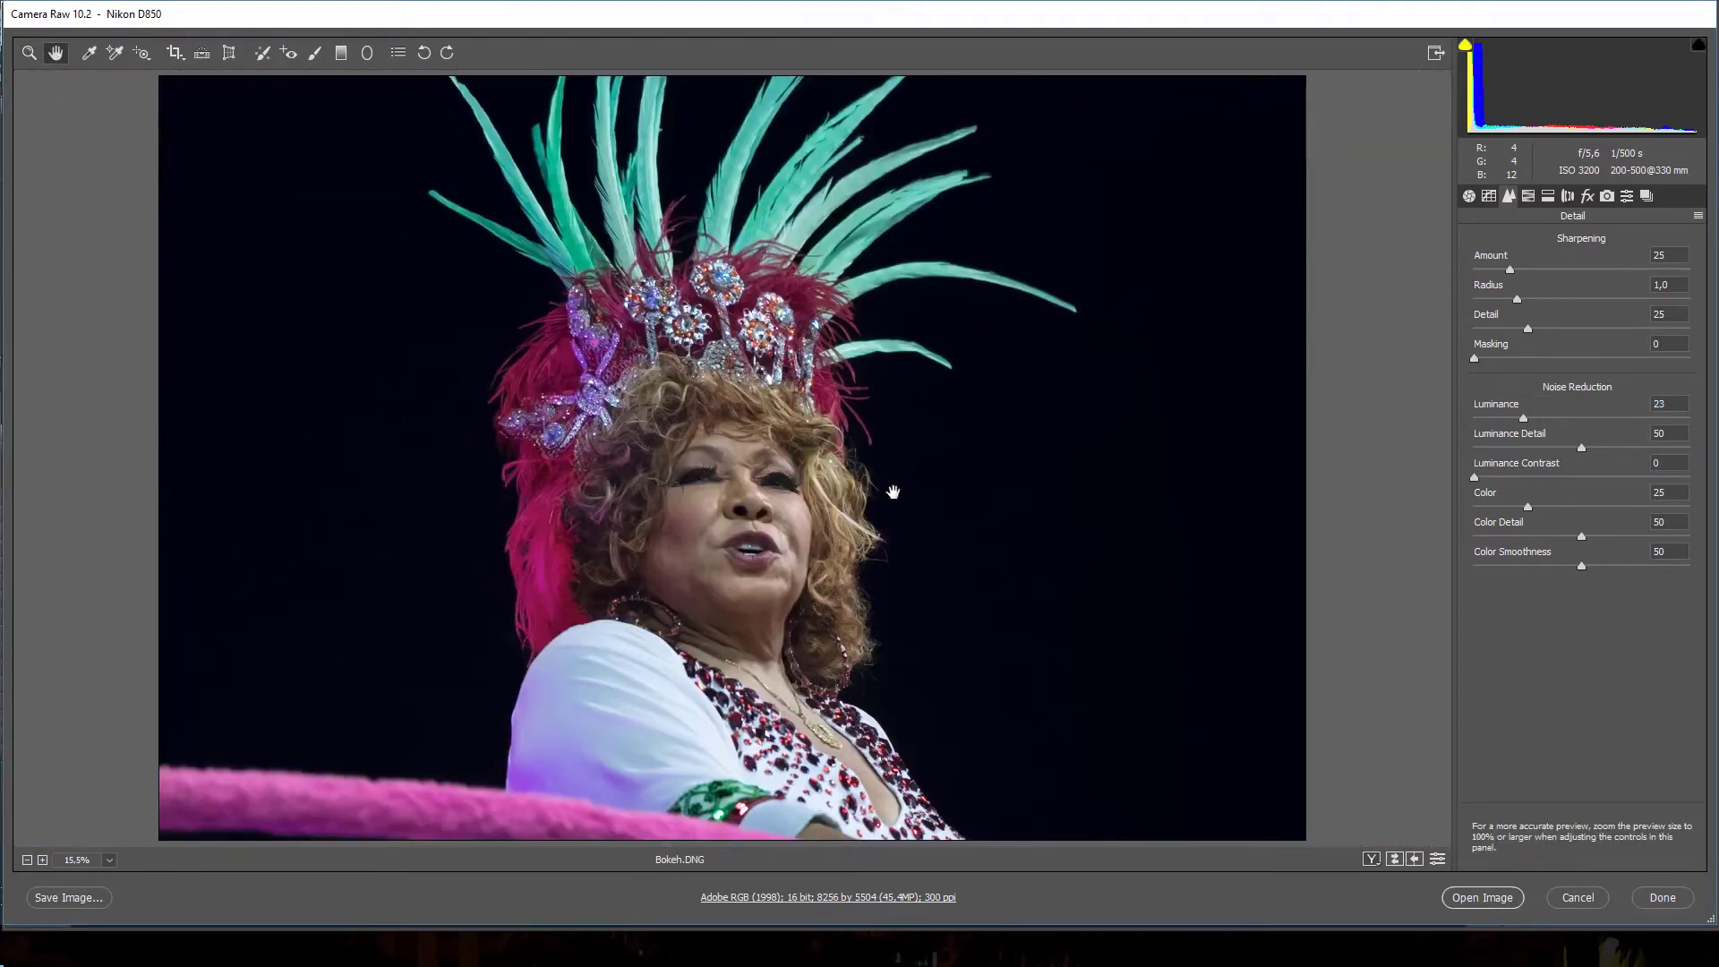
- Enable chromatic aberration removal and Nikon profile corrections, open the image, and return to Bridge
click(1568, 195)
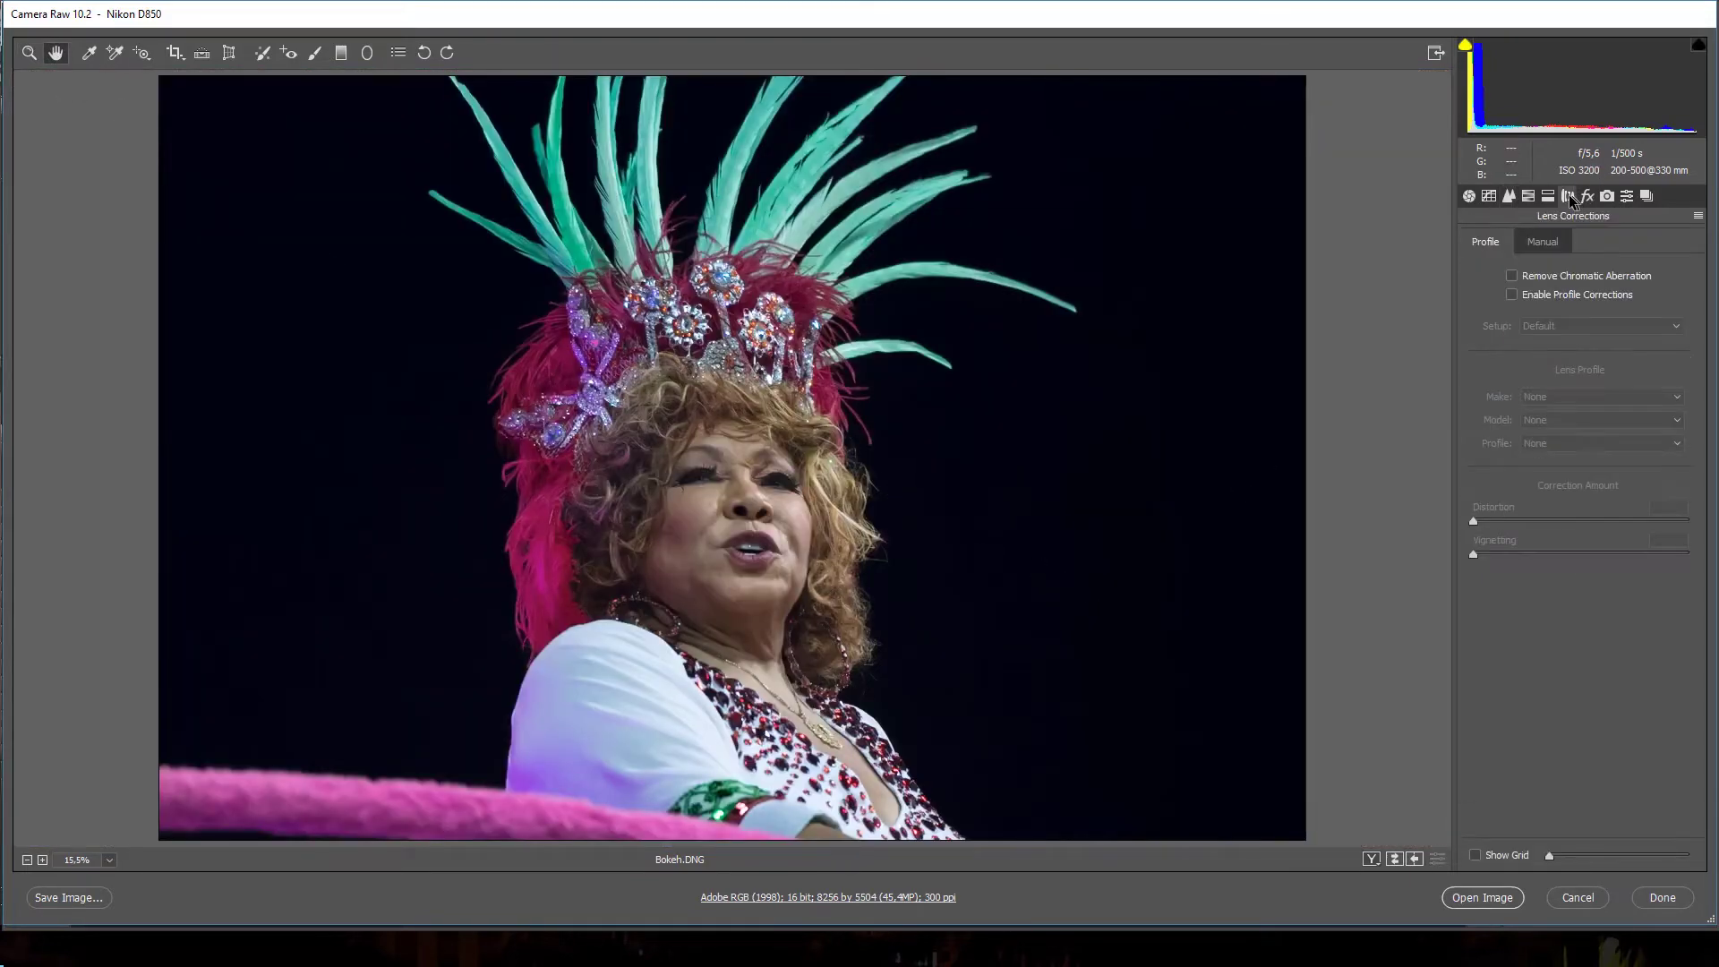
click(1511, 276)
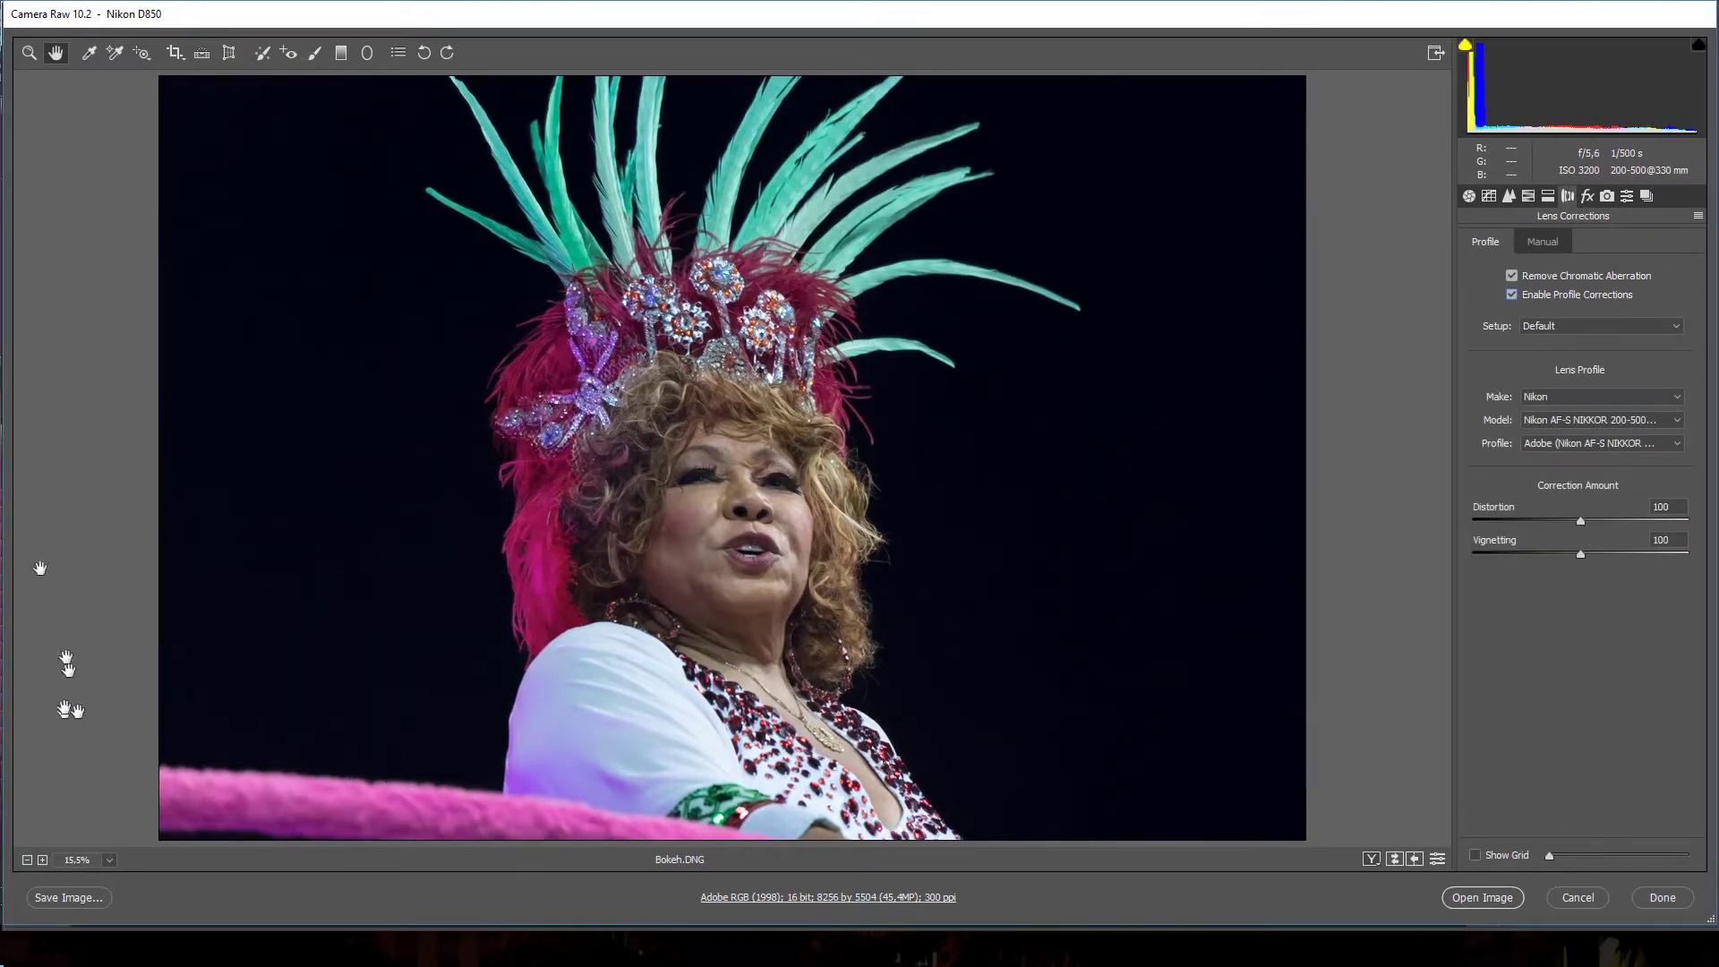
click(1482, 898)
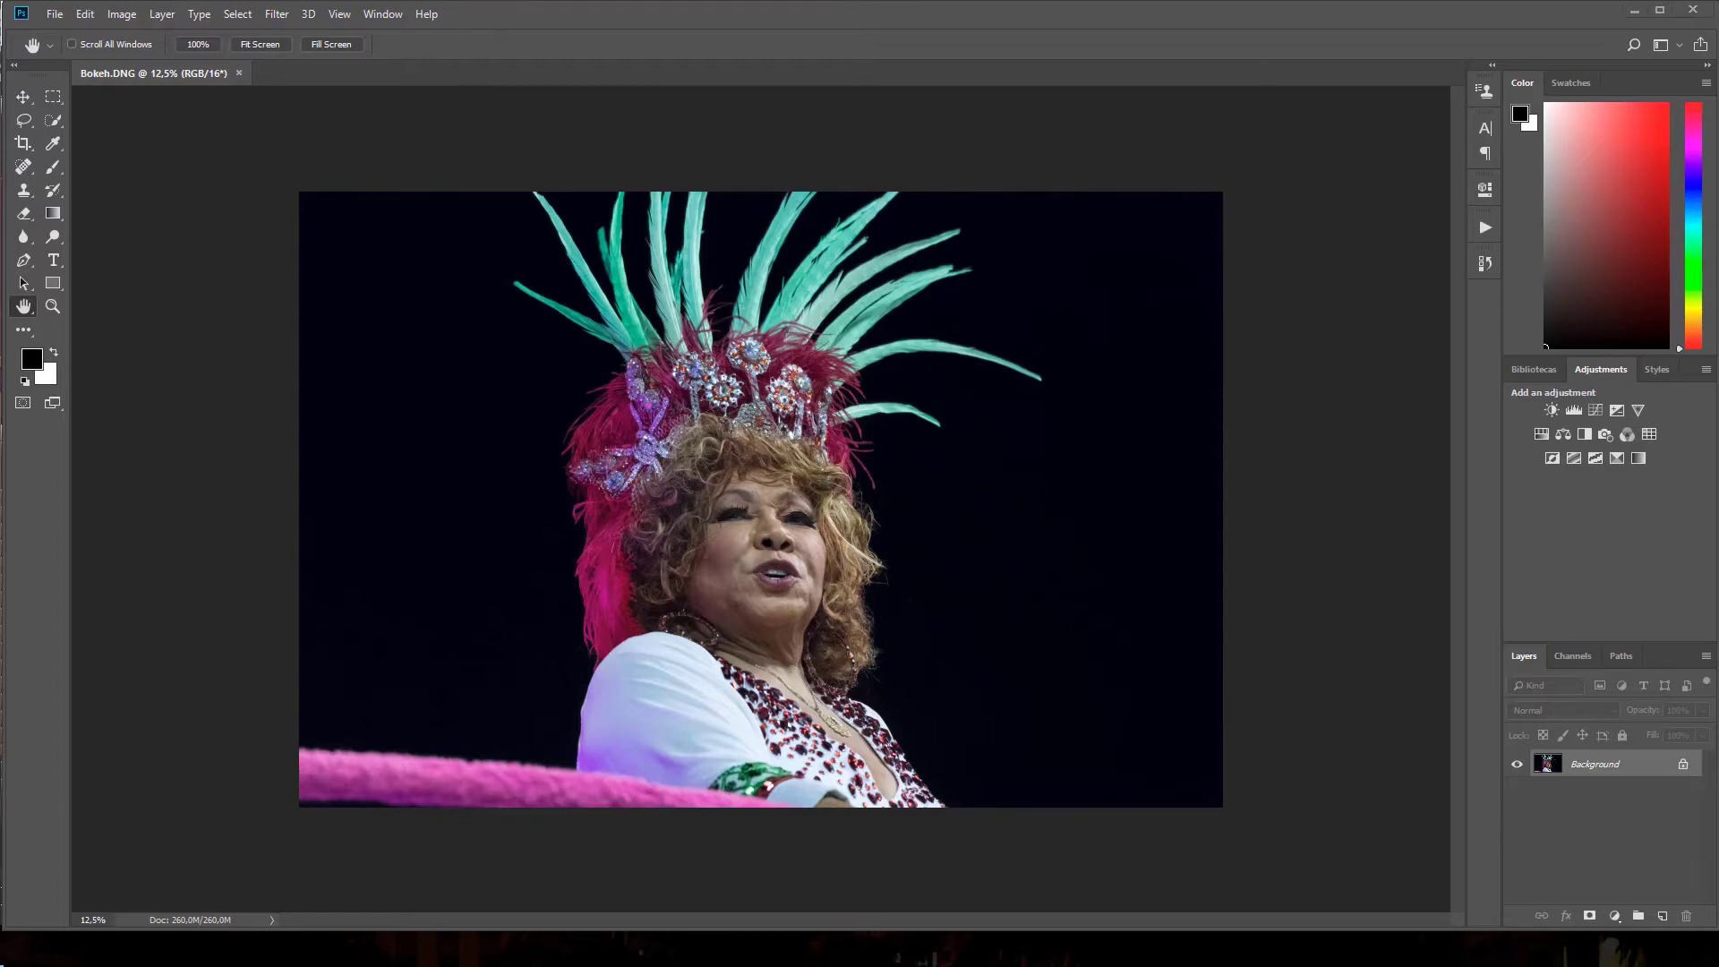
key(alt+Tab)
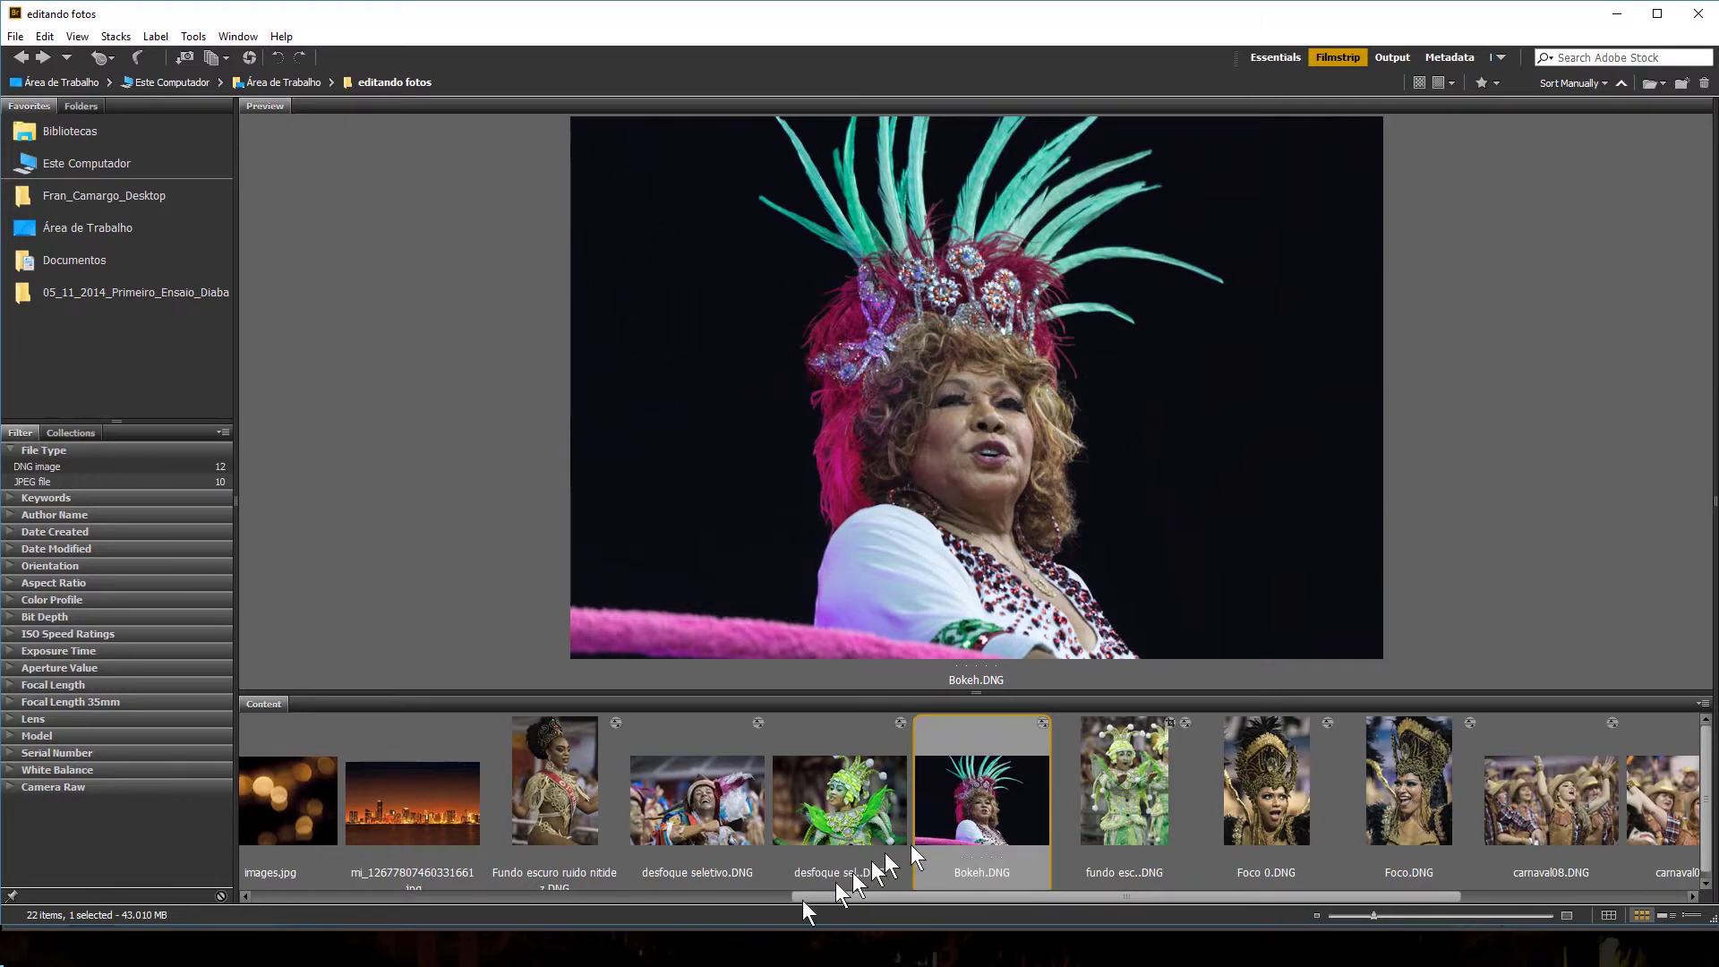
- Open BokehChristmas.jpg from the Bridge filmstrip in Photoshop
drag(824, 897, 218, 921)
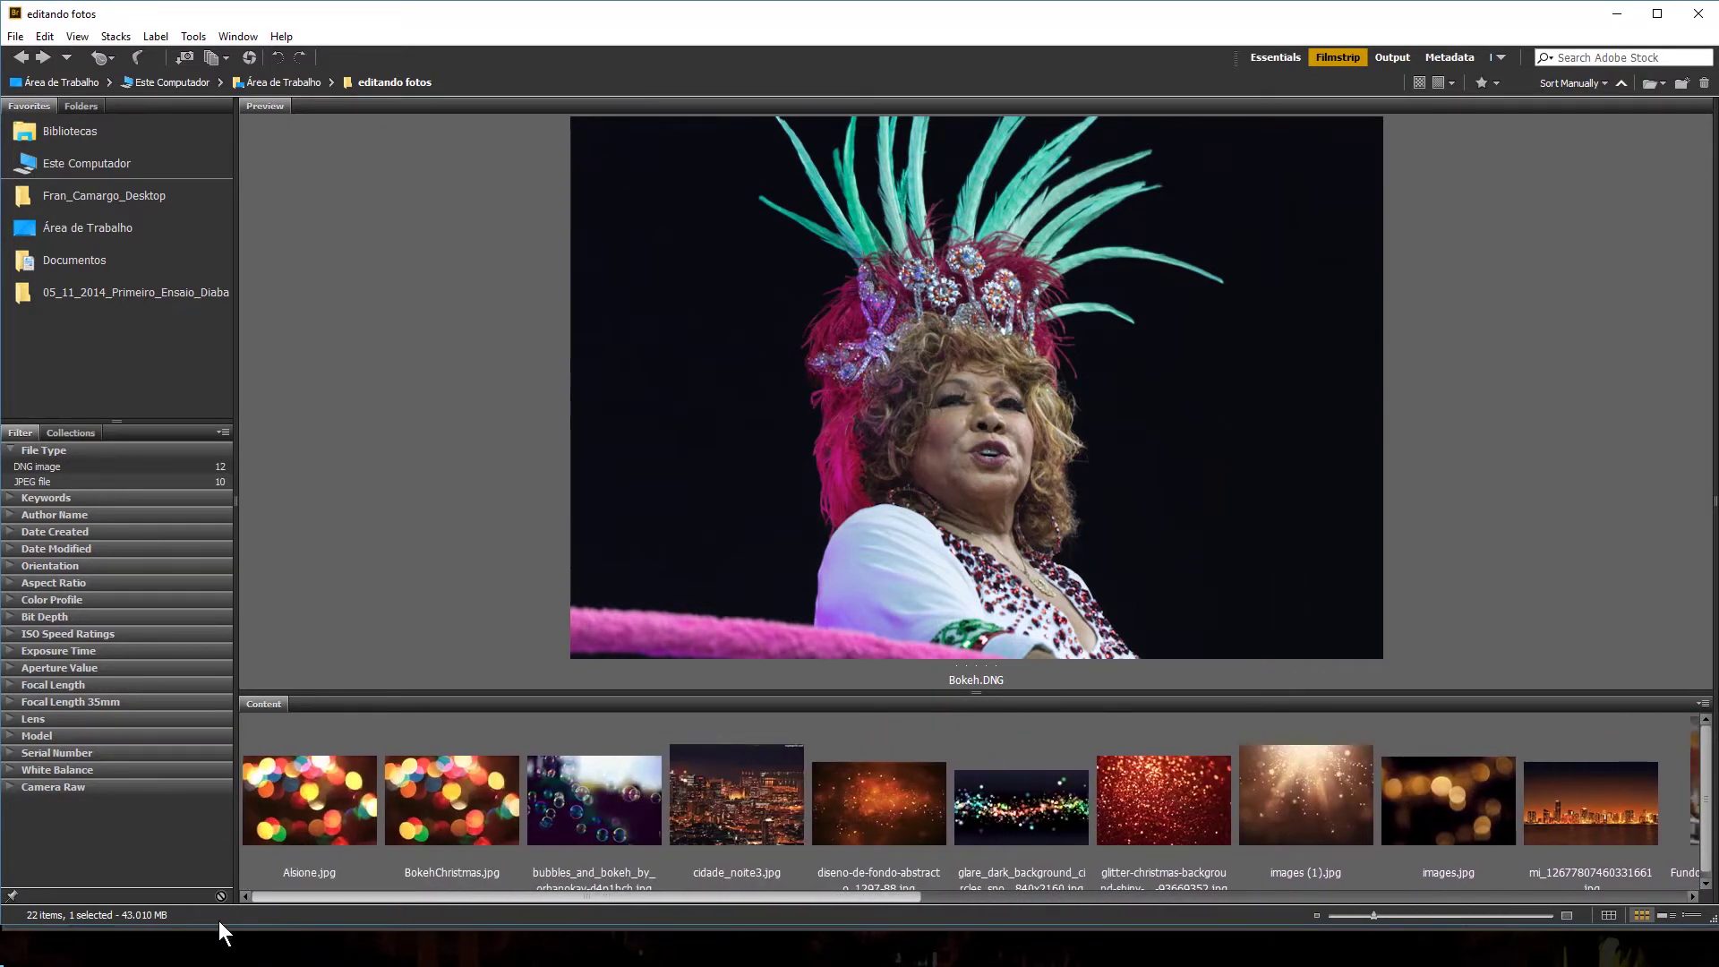
click(390, 809)
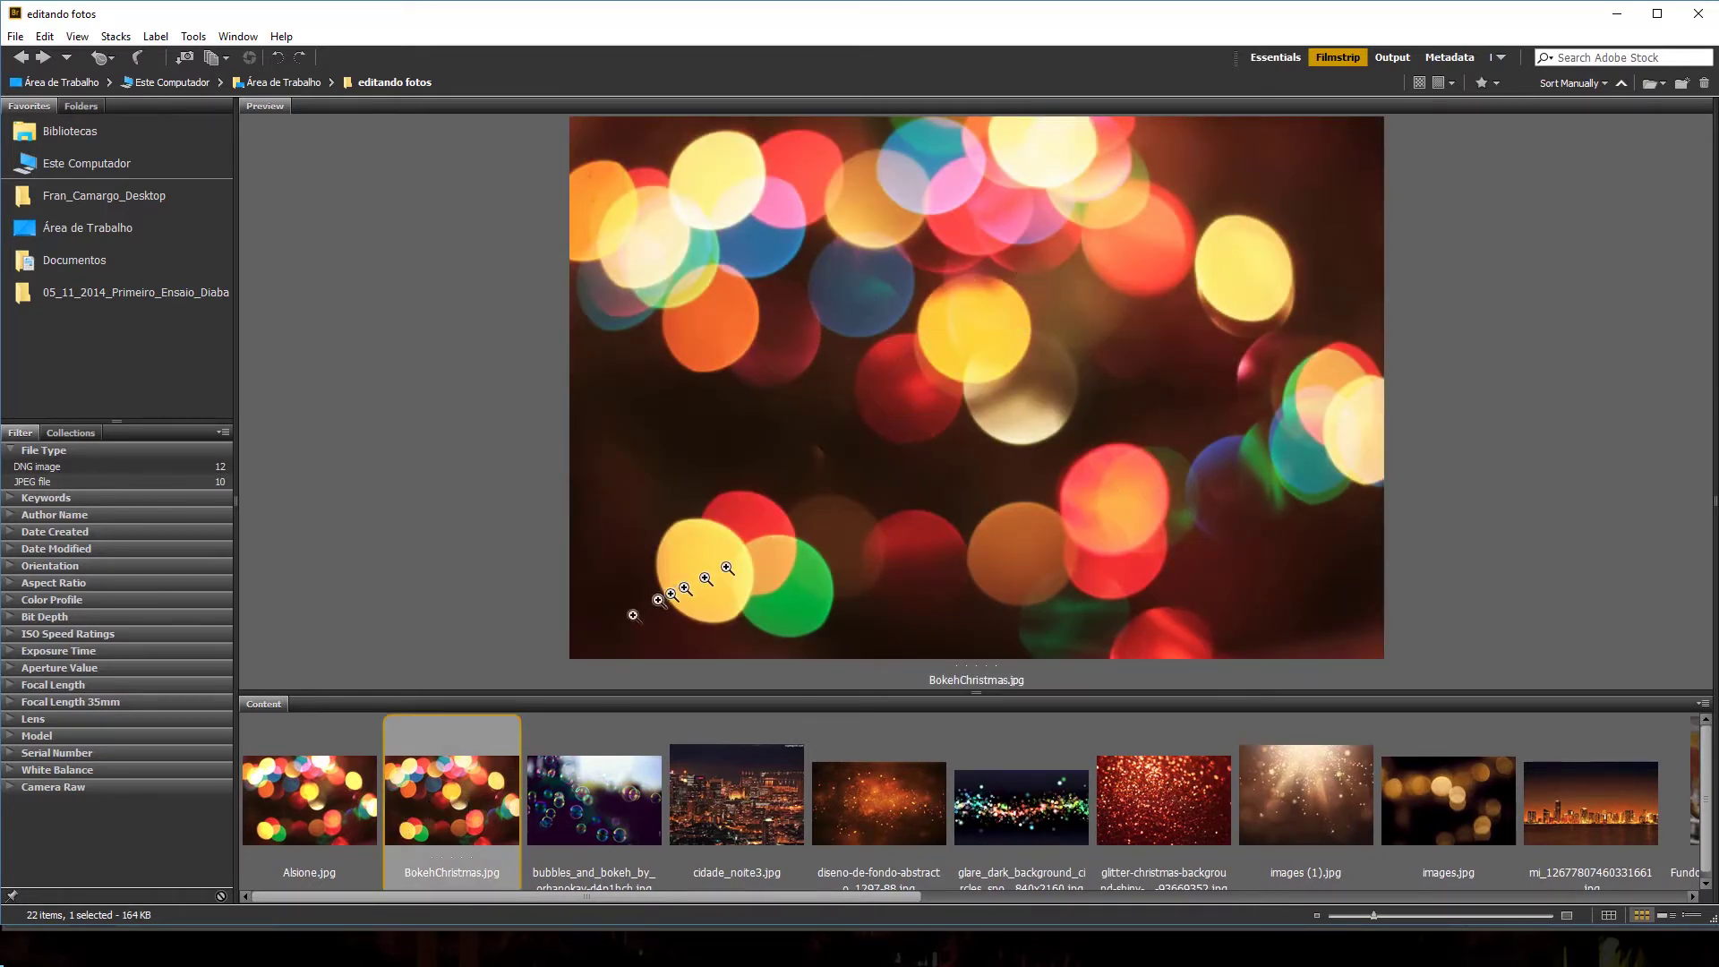
double_click(455, 776)
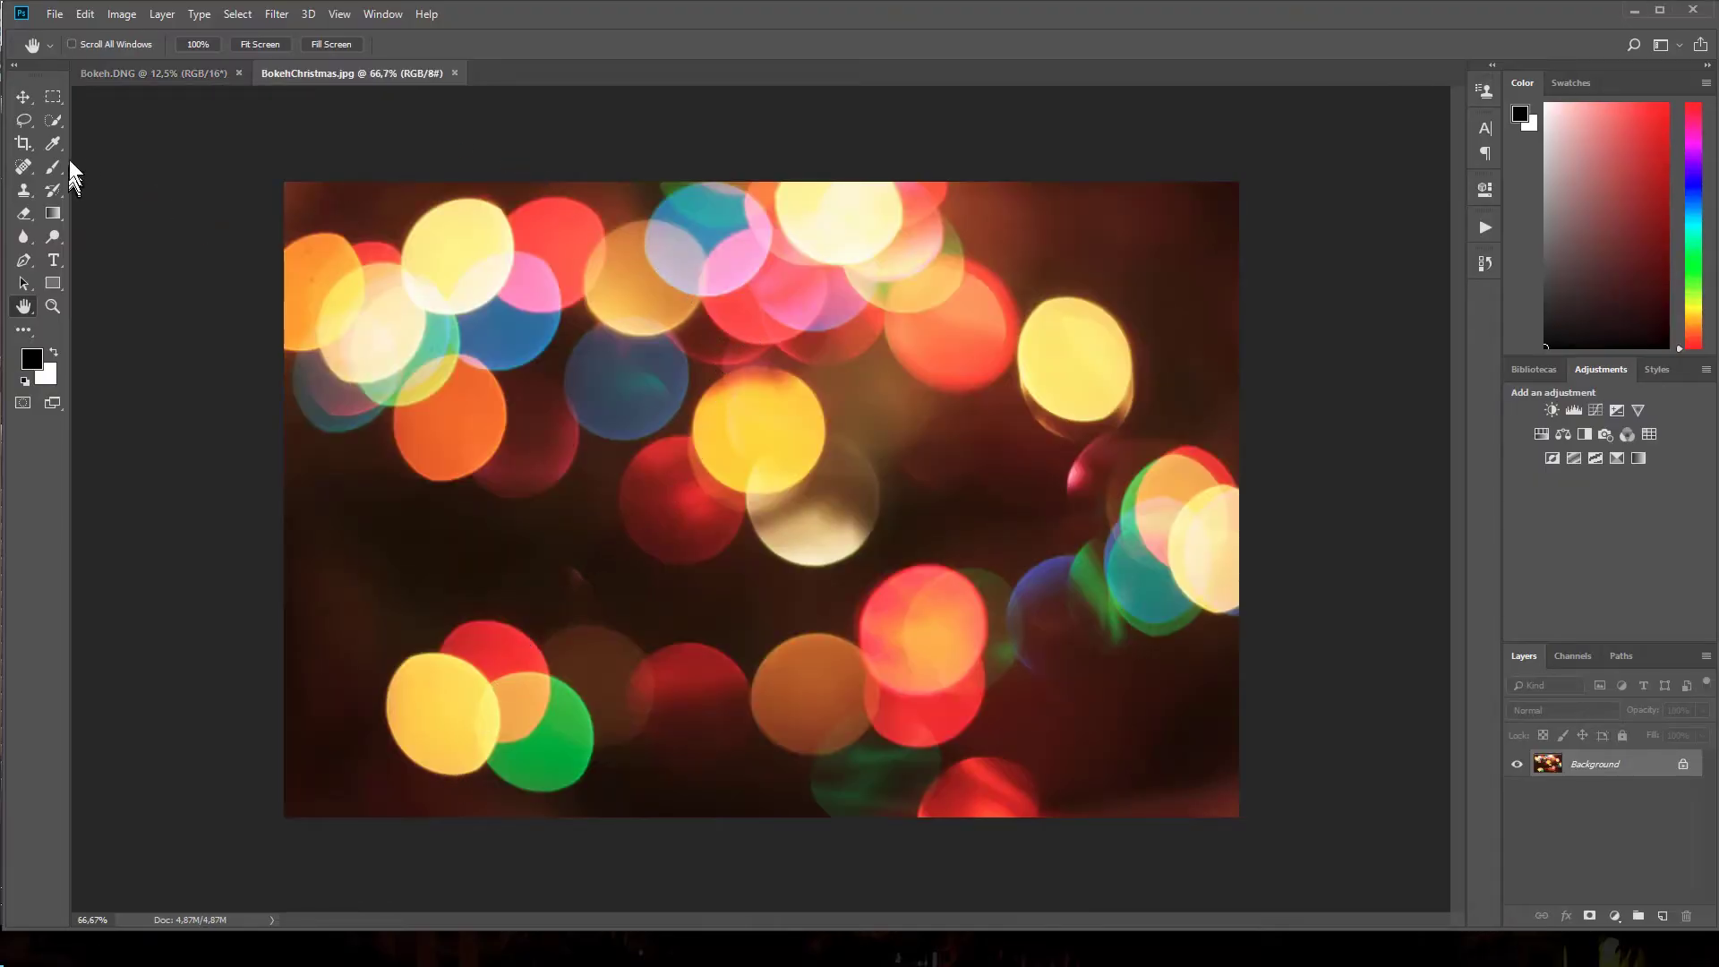
click(143, 77)
click(363, 77)
- Preview the night city skyline mi_12677807460331661.jpg with the loupe and open it in Photoshop
key(alt+Tab)
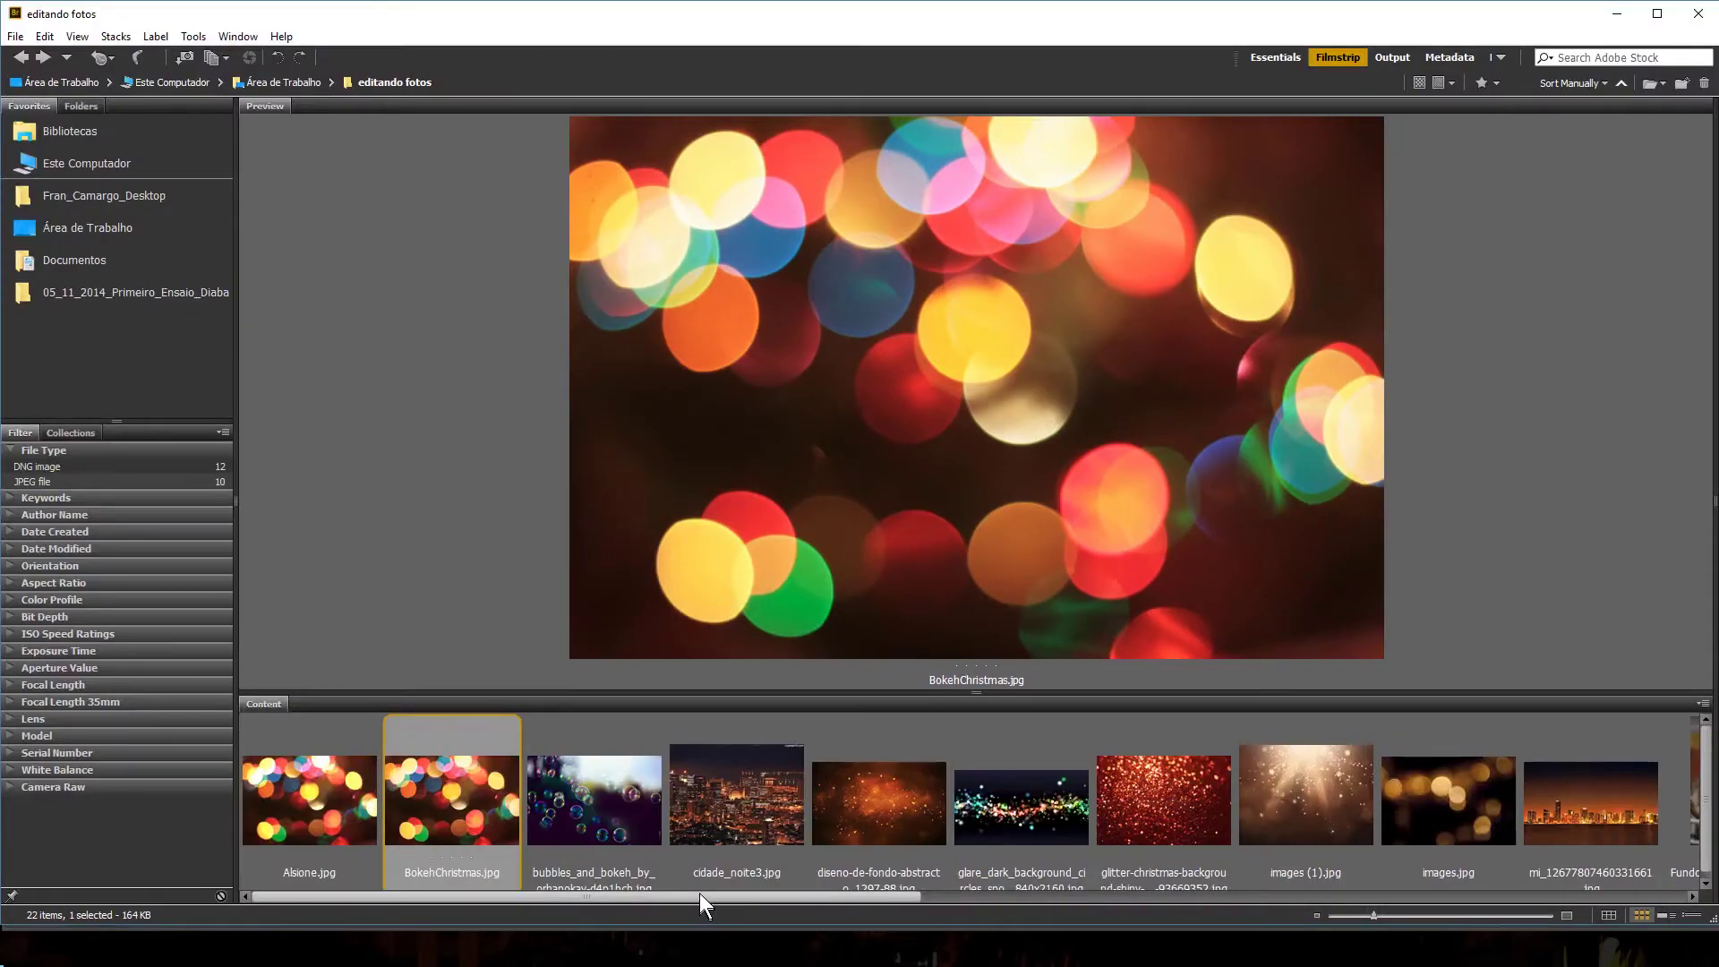
click(1581, 816)
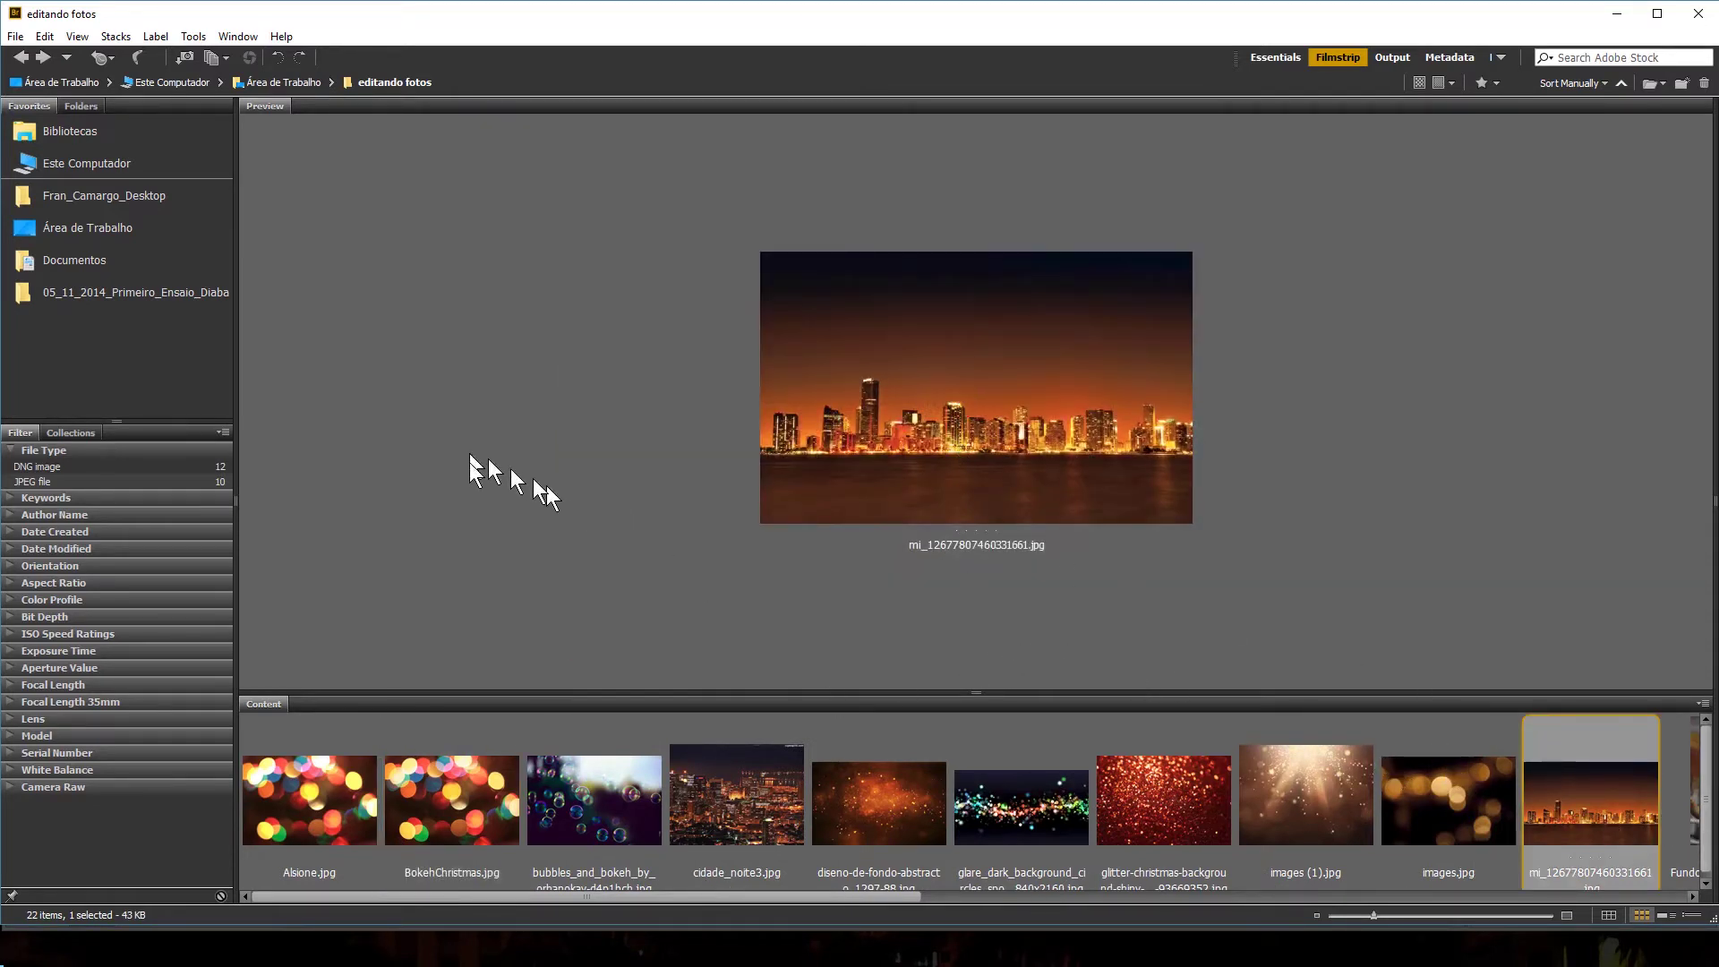
click(912, 511)
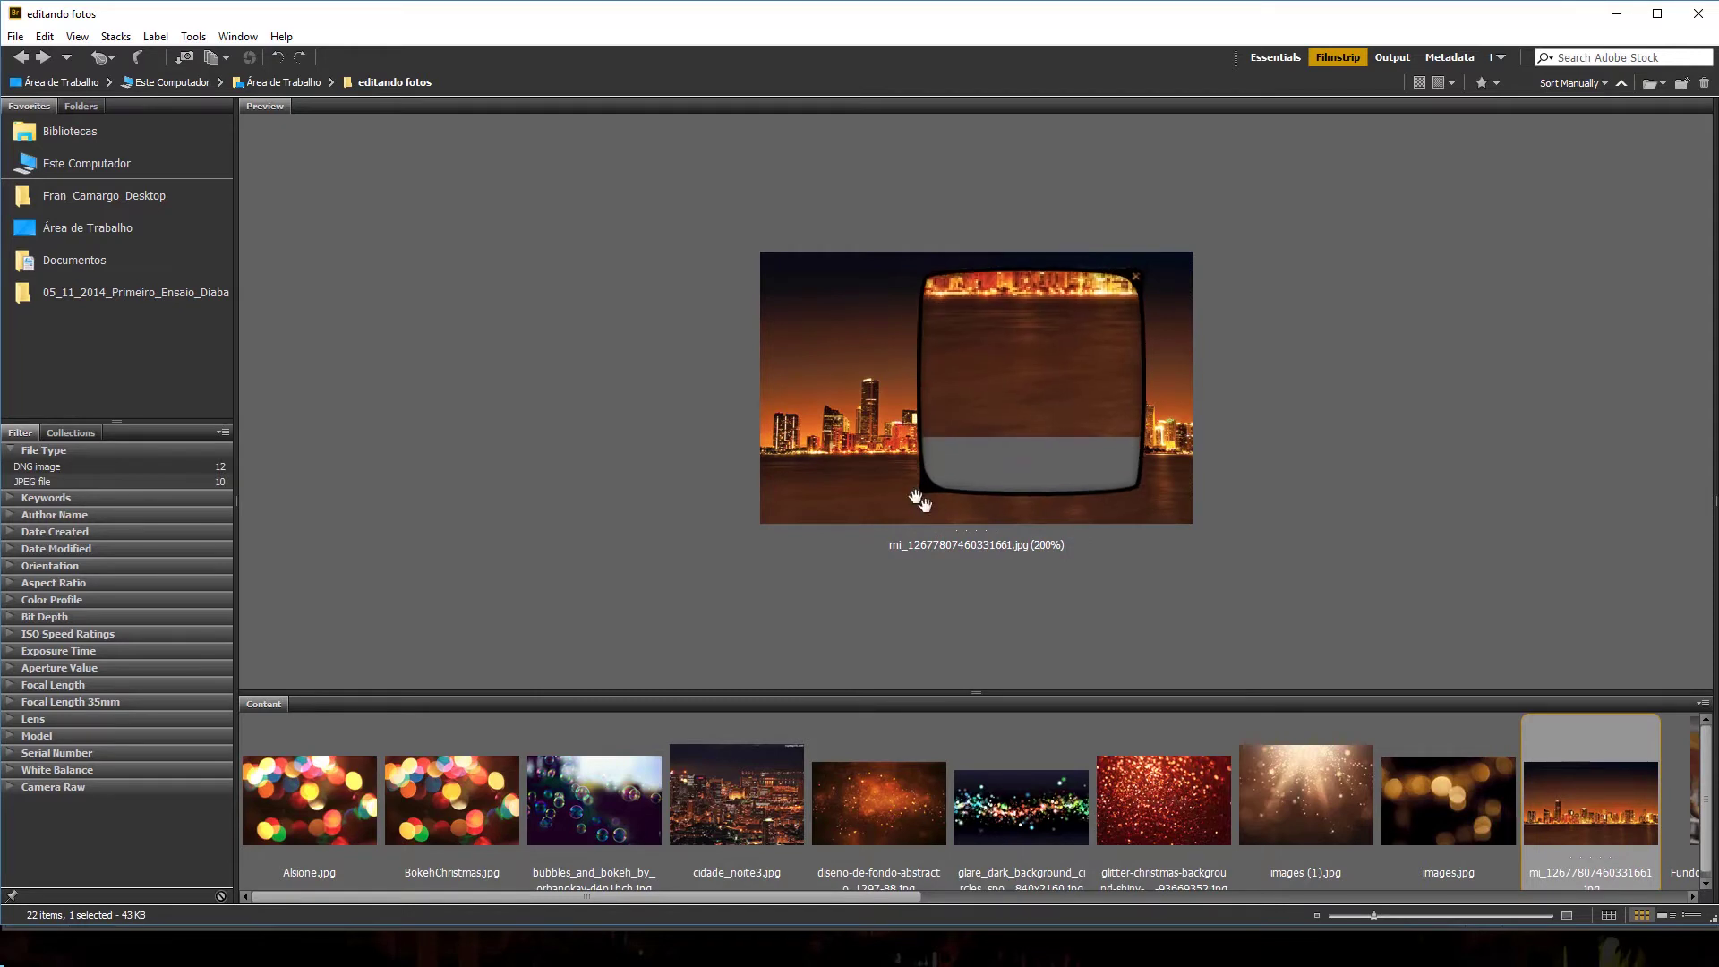
click(1135, 277)
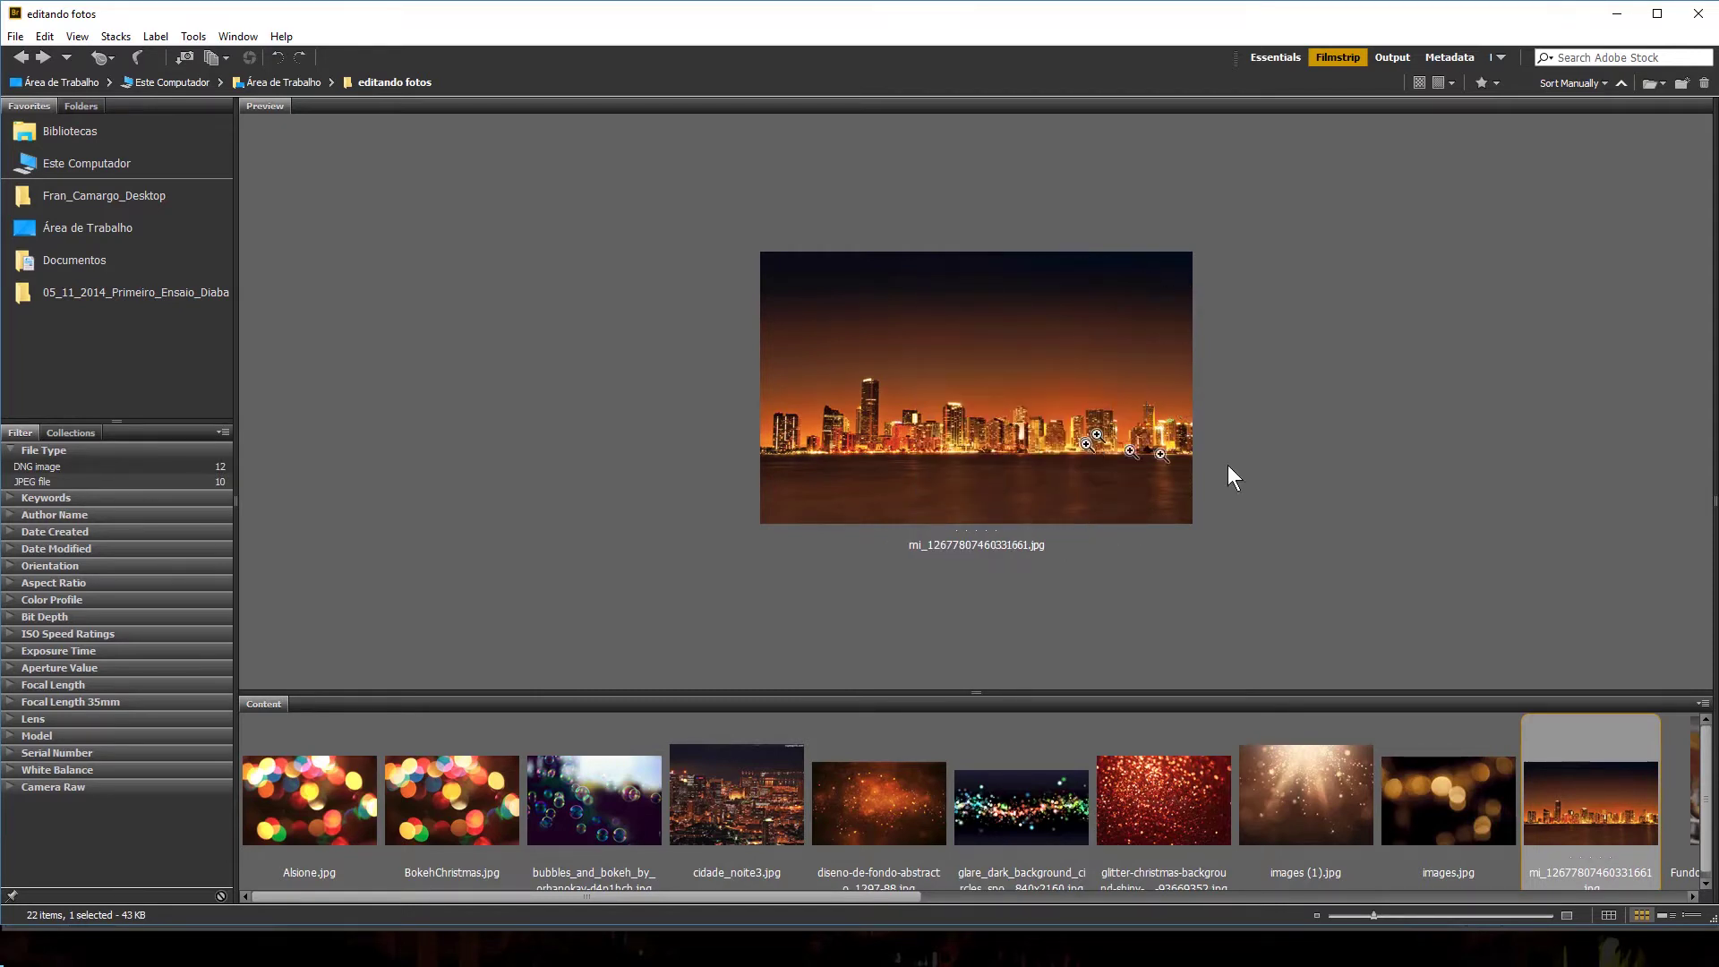
double_click(1585, 801)
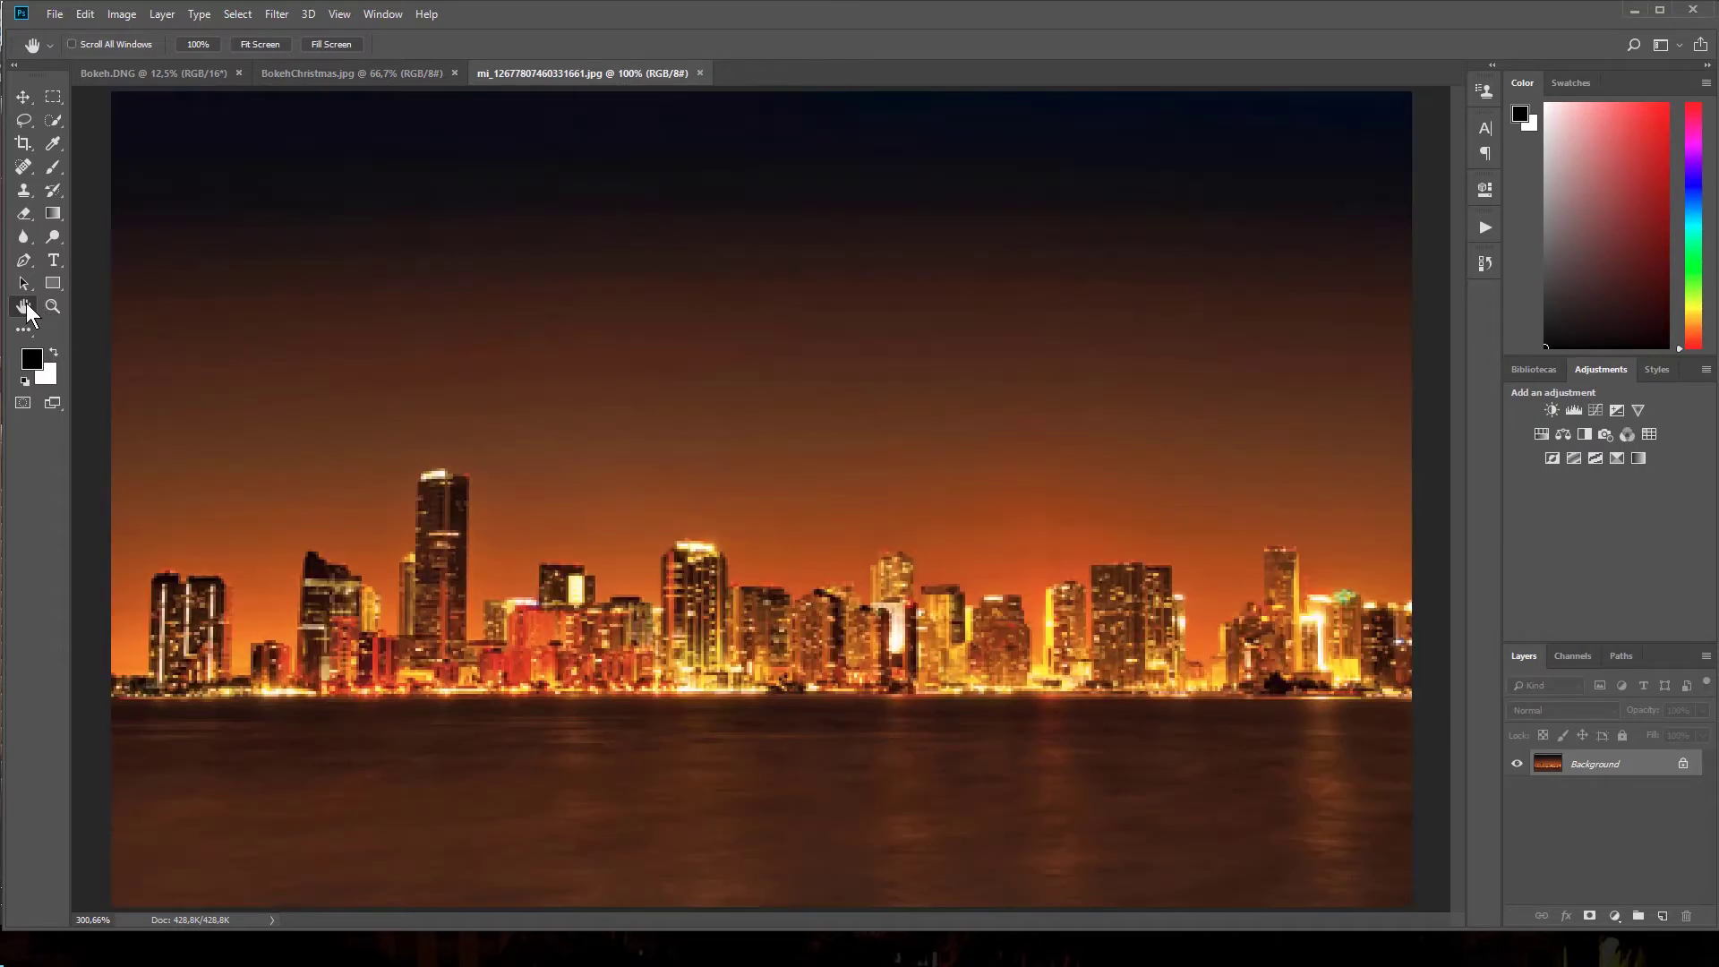
- Apply a 25 px Field Blur to the skyline with Light Bokeh 54% and Bokeh Color 34%
double_click(24, 307)
click(280, 15)
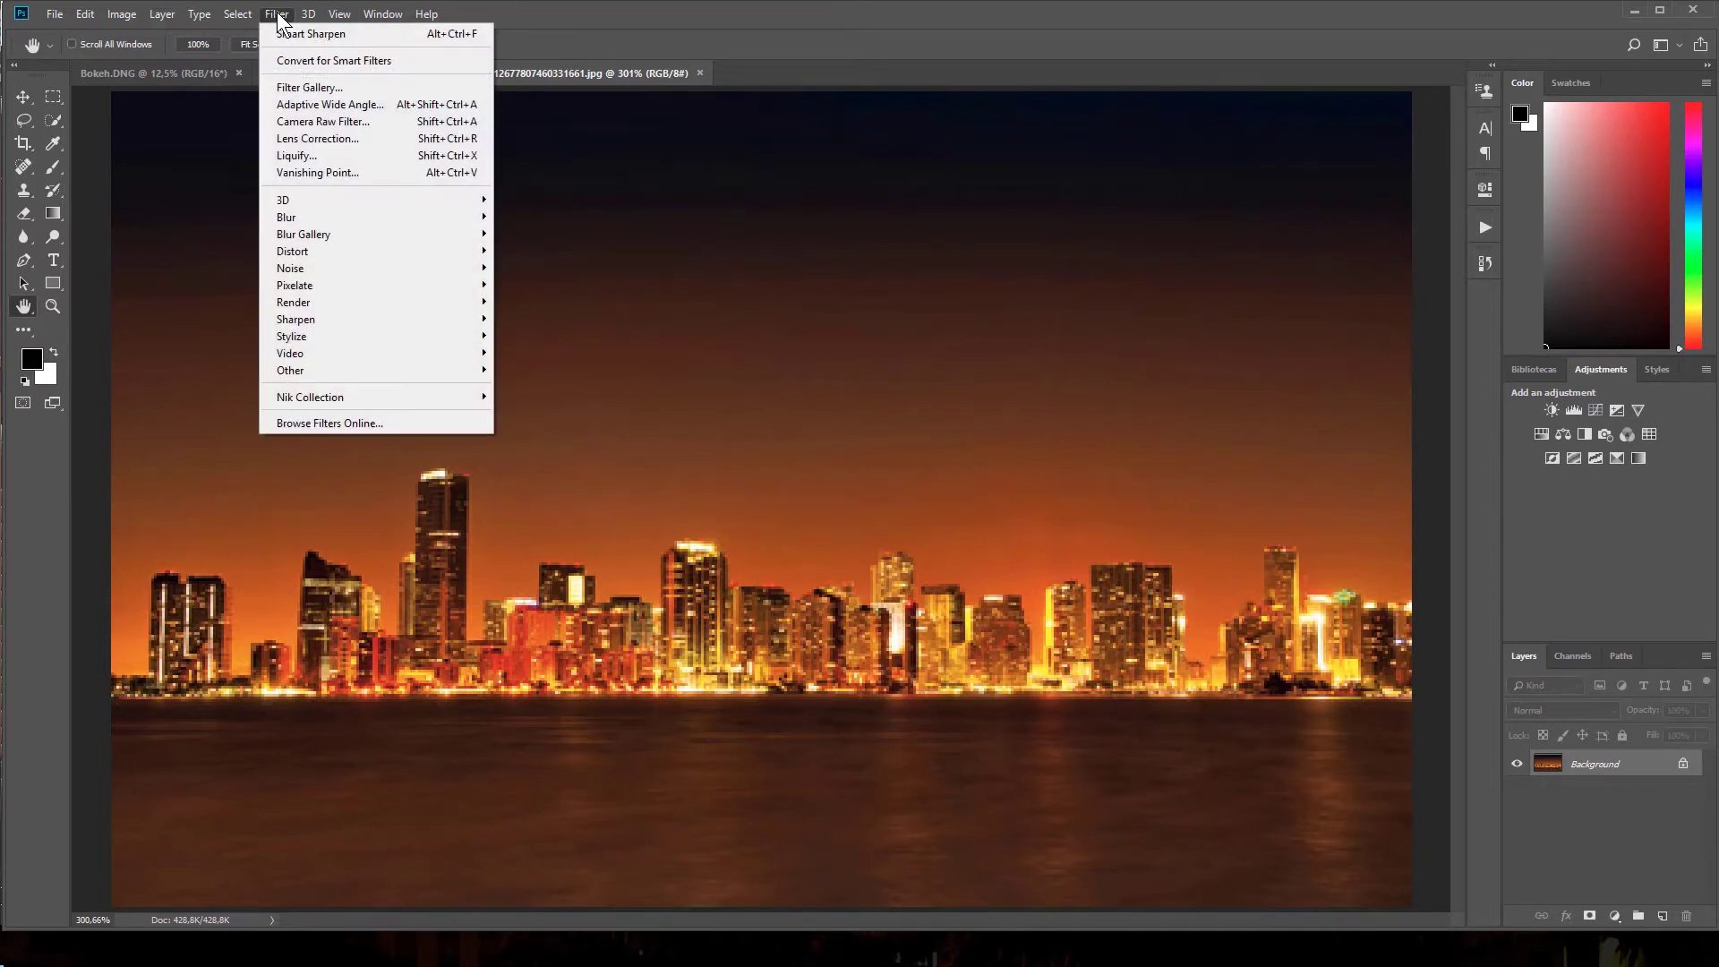
mouse_move(363, 233)
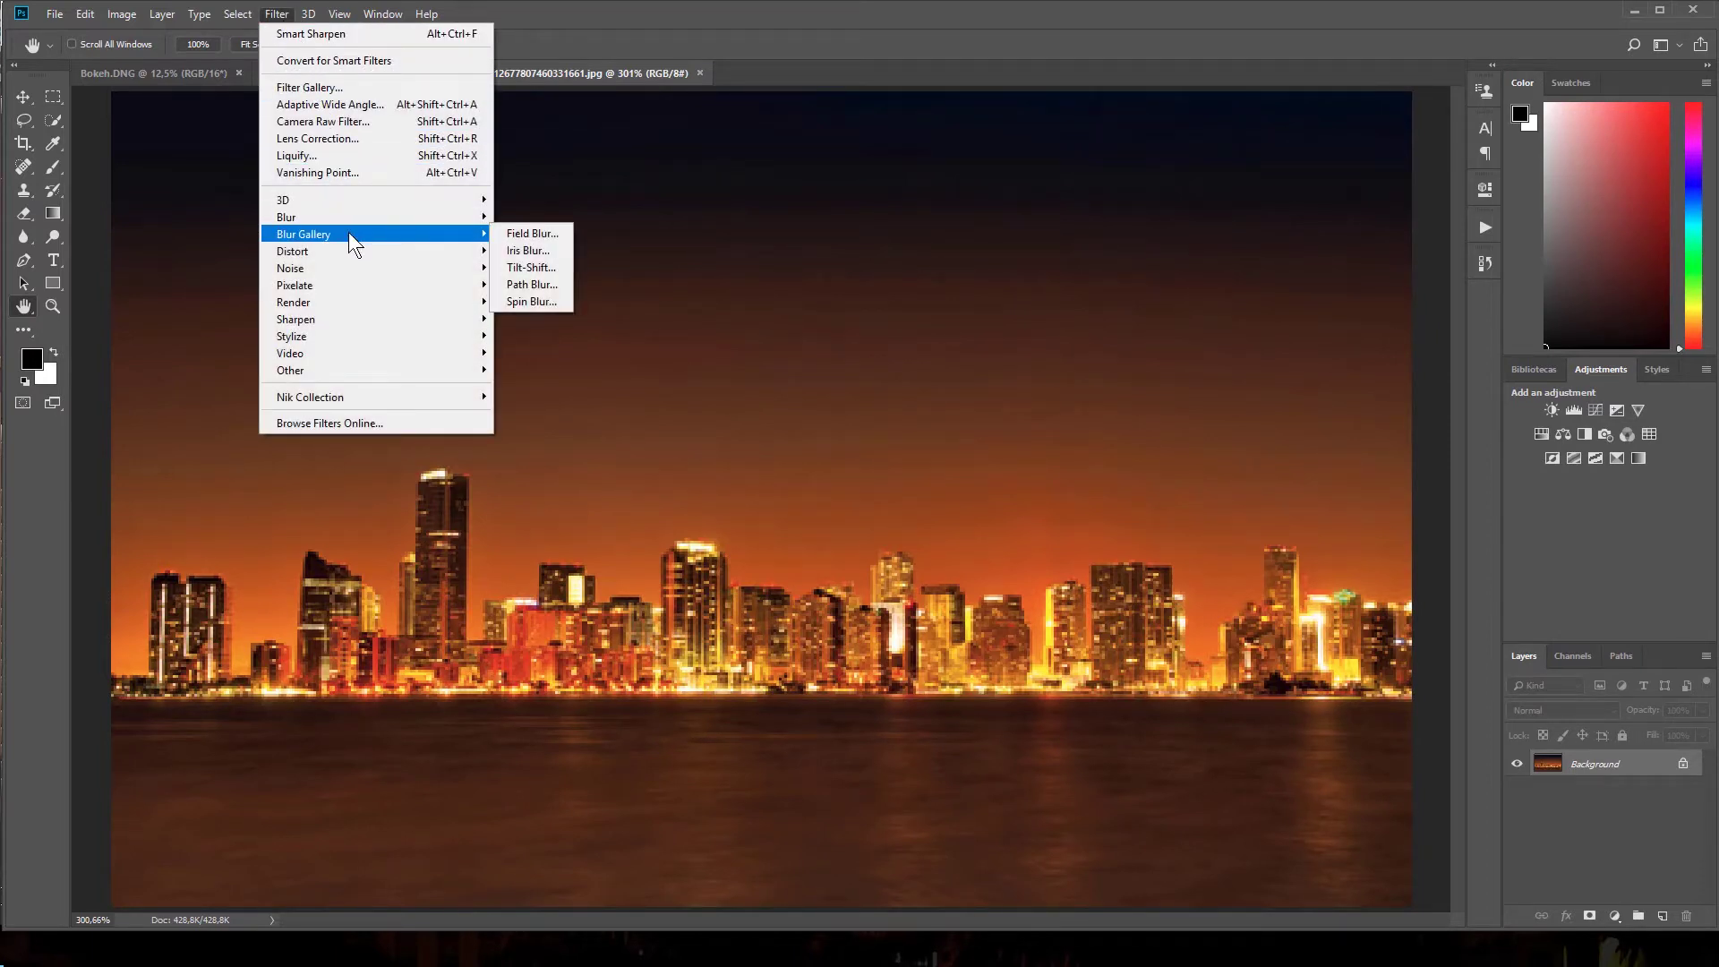
click(529, 237)
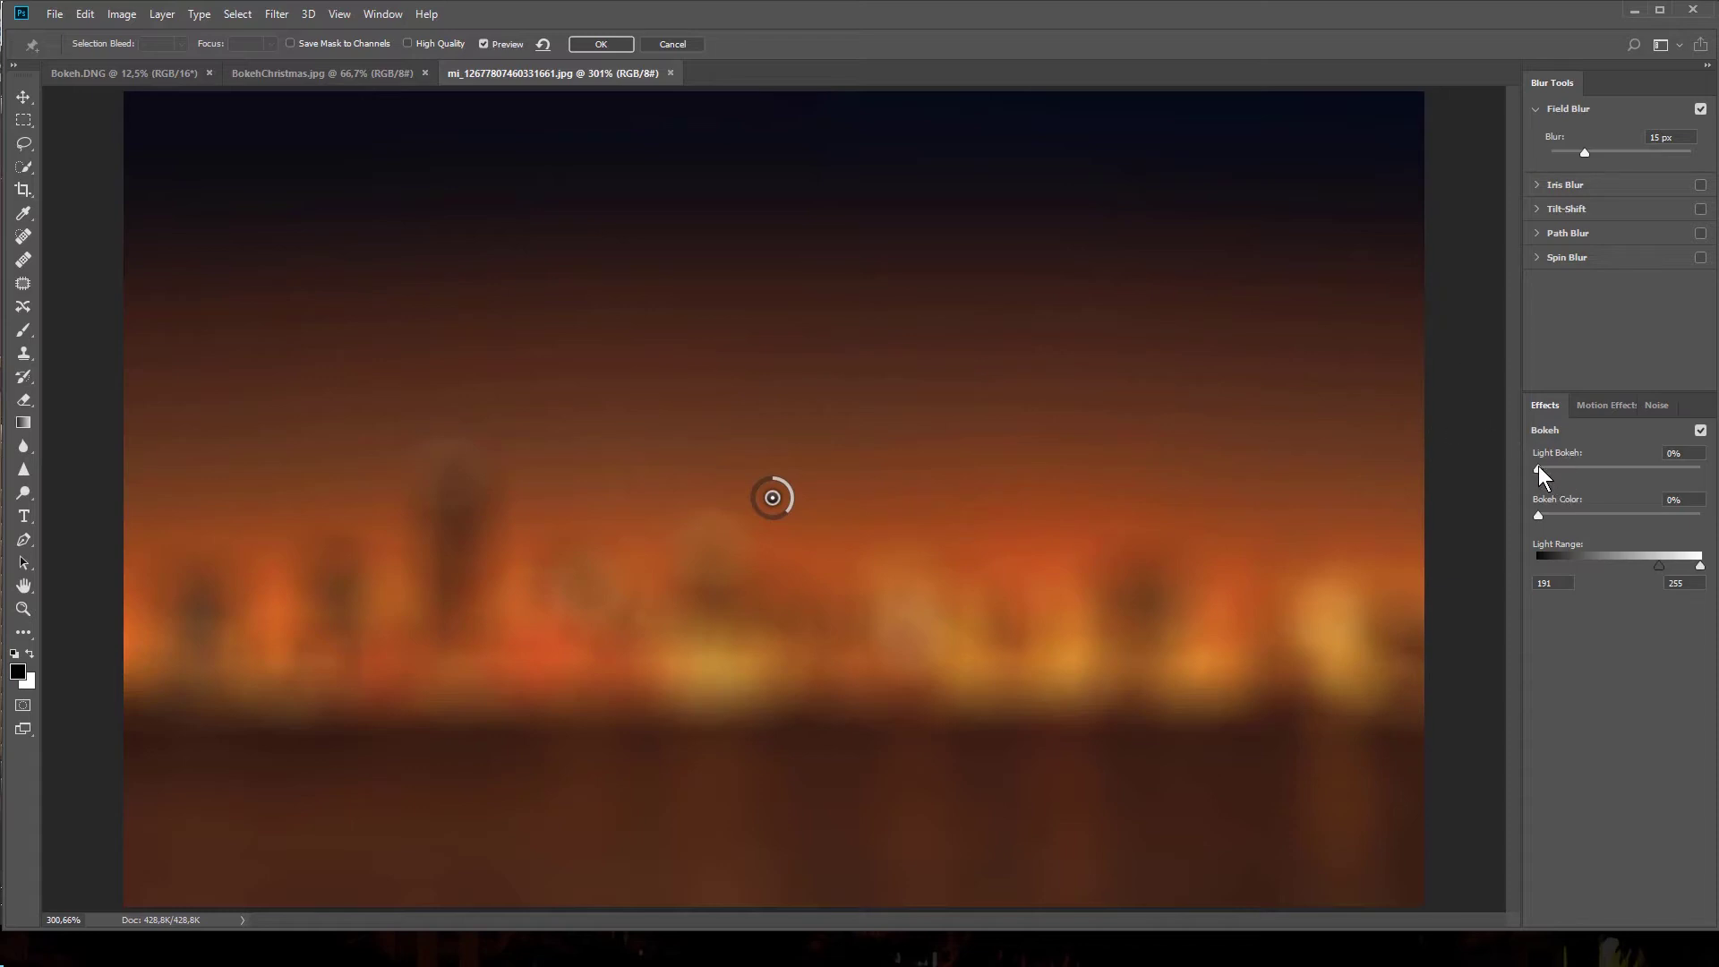
drag(1538, 467, 1610, 459)
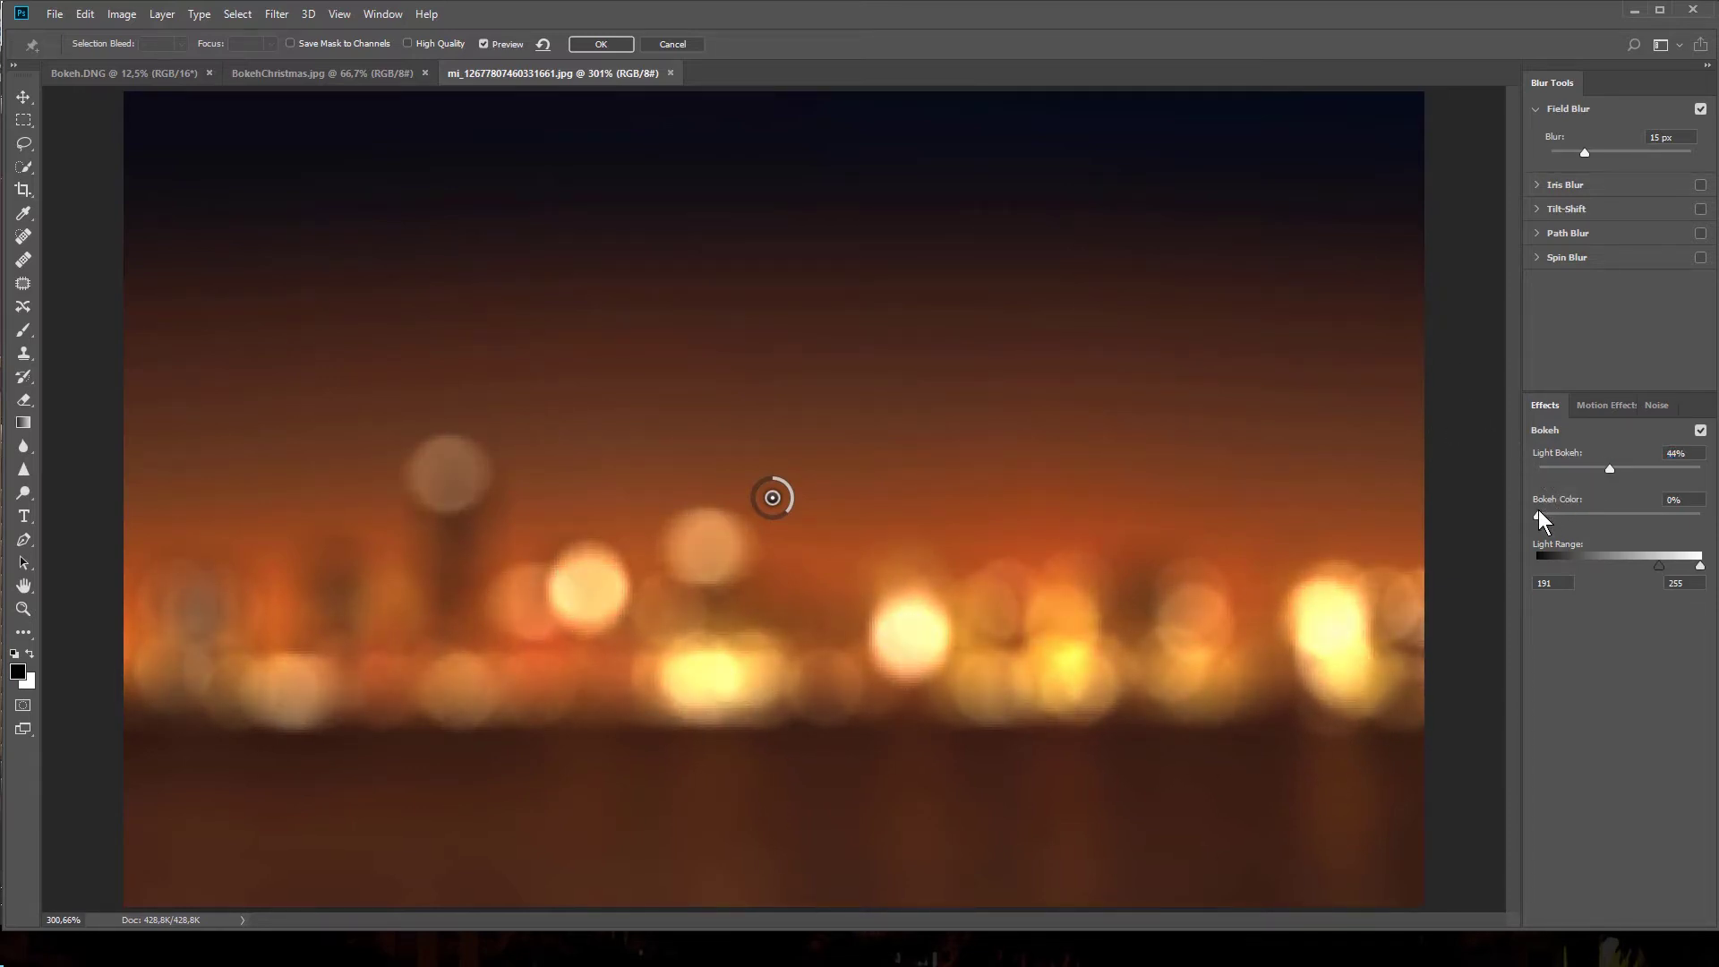
drag(1540, 512, 1582, 513)
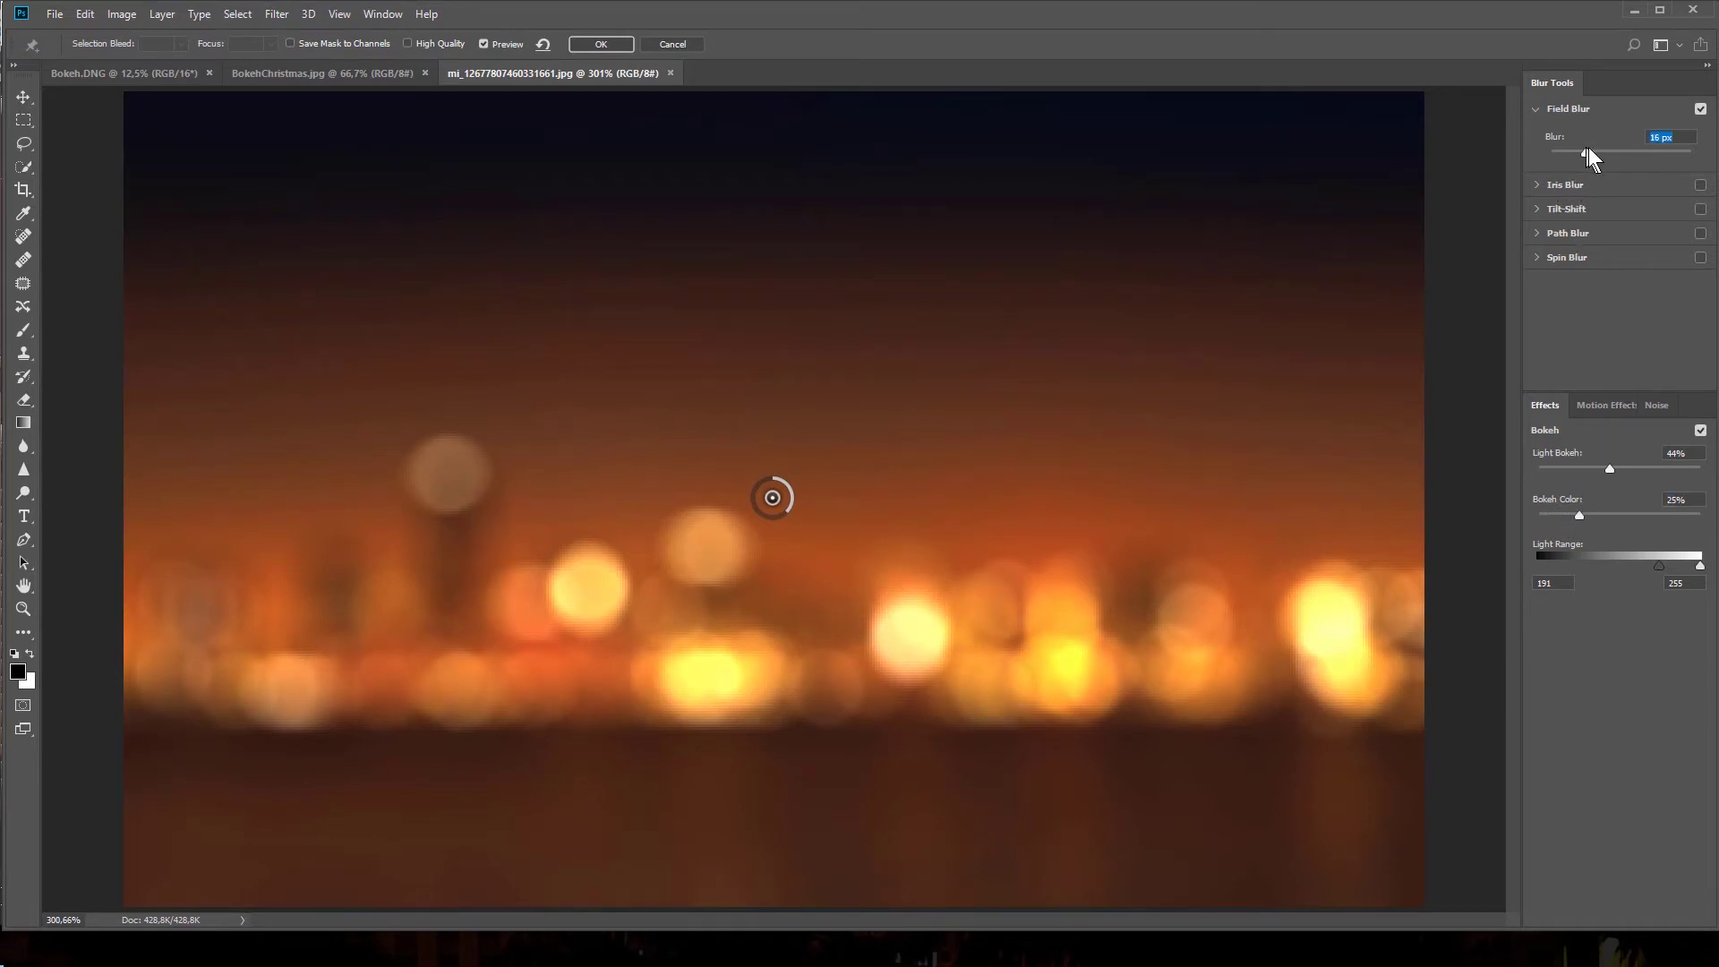
drag(1588, 147, 1598, 148)
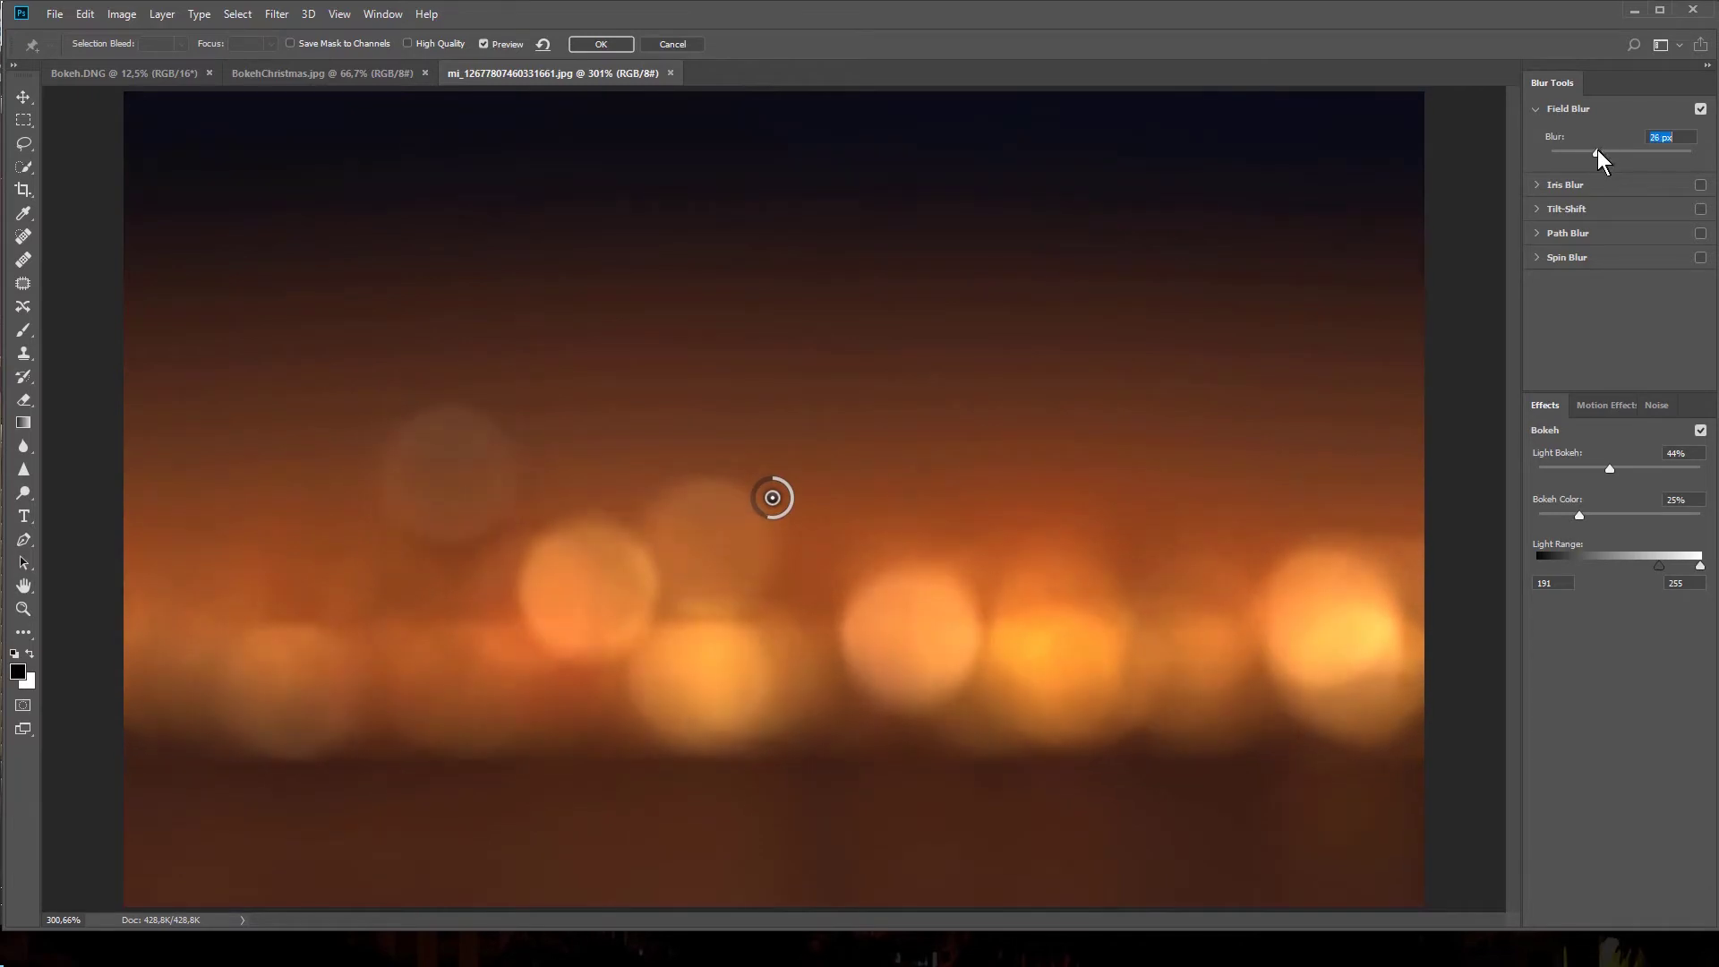
mouse_move(1610, 467)
mouse_down()
mouse_move(1624, 468)
mouse_move(1582, 508)
mouse_up()
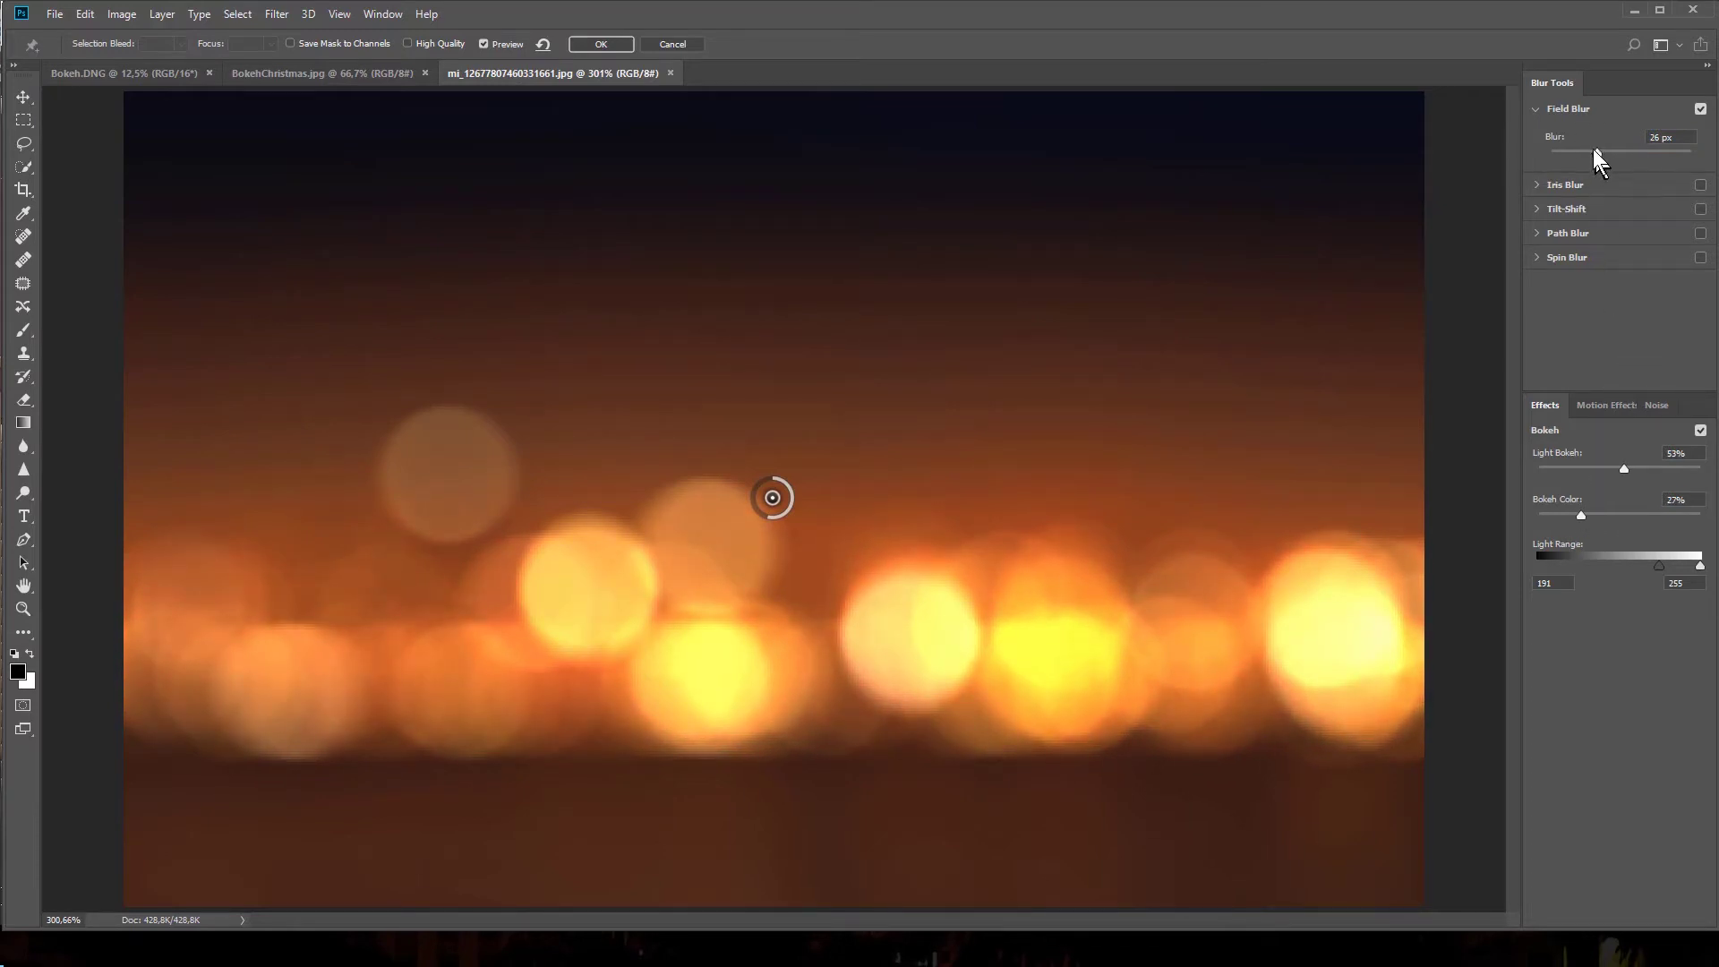
mouse_move(1600, 152)
mouse_down()
mouse_move(1627, 152)
mouse_move(1596, 152)
mouse_up()
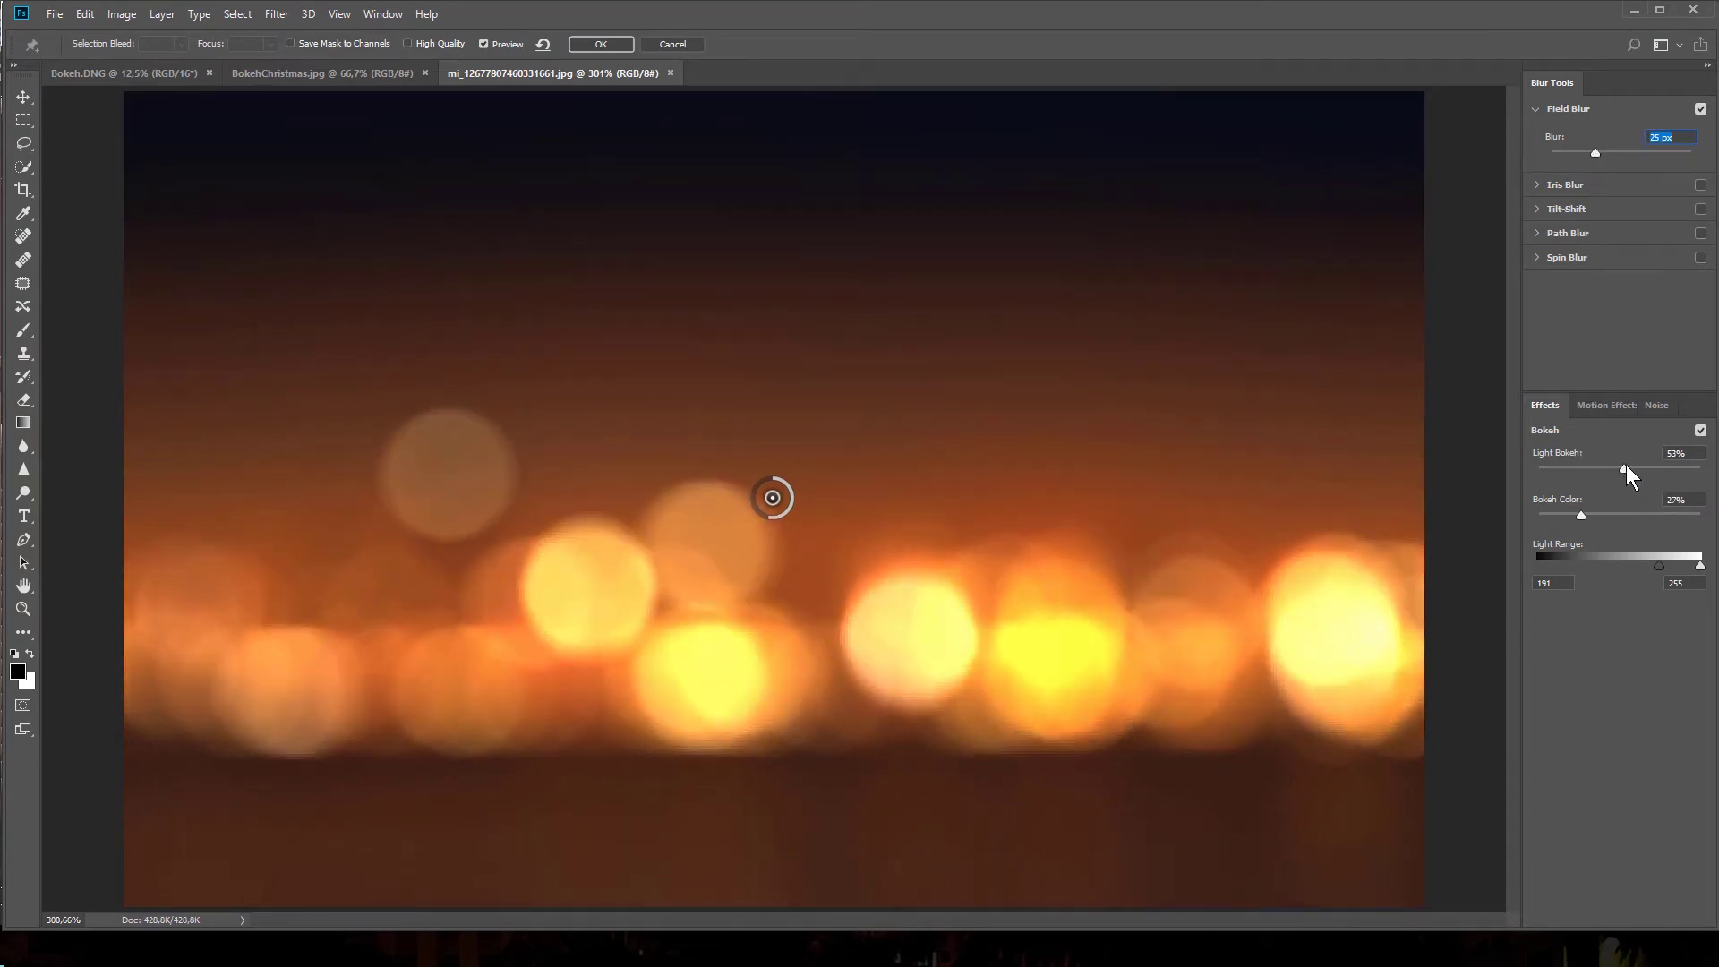
mouse_move(1624, 466)
mouse_down()
mouse_move(1652, 460)
mouse_move(1626, 454)
mouse_up()
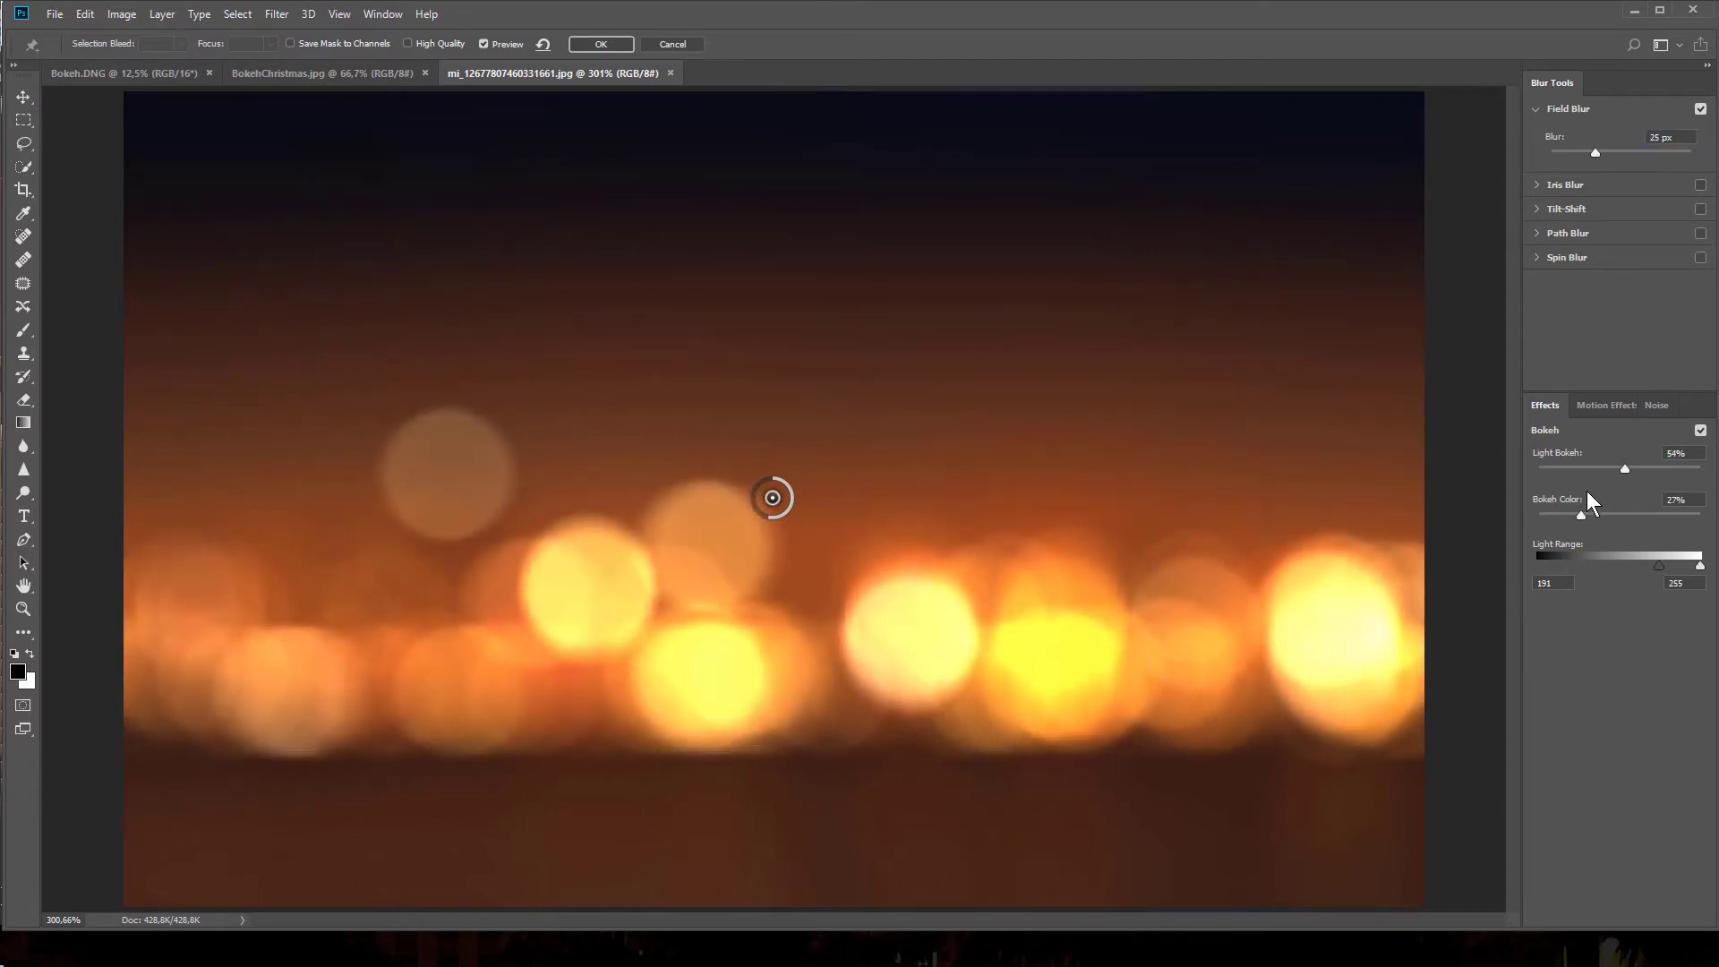
mouse_move(1580, 517)
mouse_down()
mouse_move(1601, 526)
mouse_move(1574, 519)
mouse_move(1594, 512)
mouse_up()
click(598, 46)
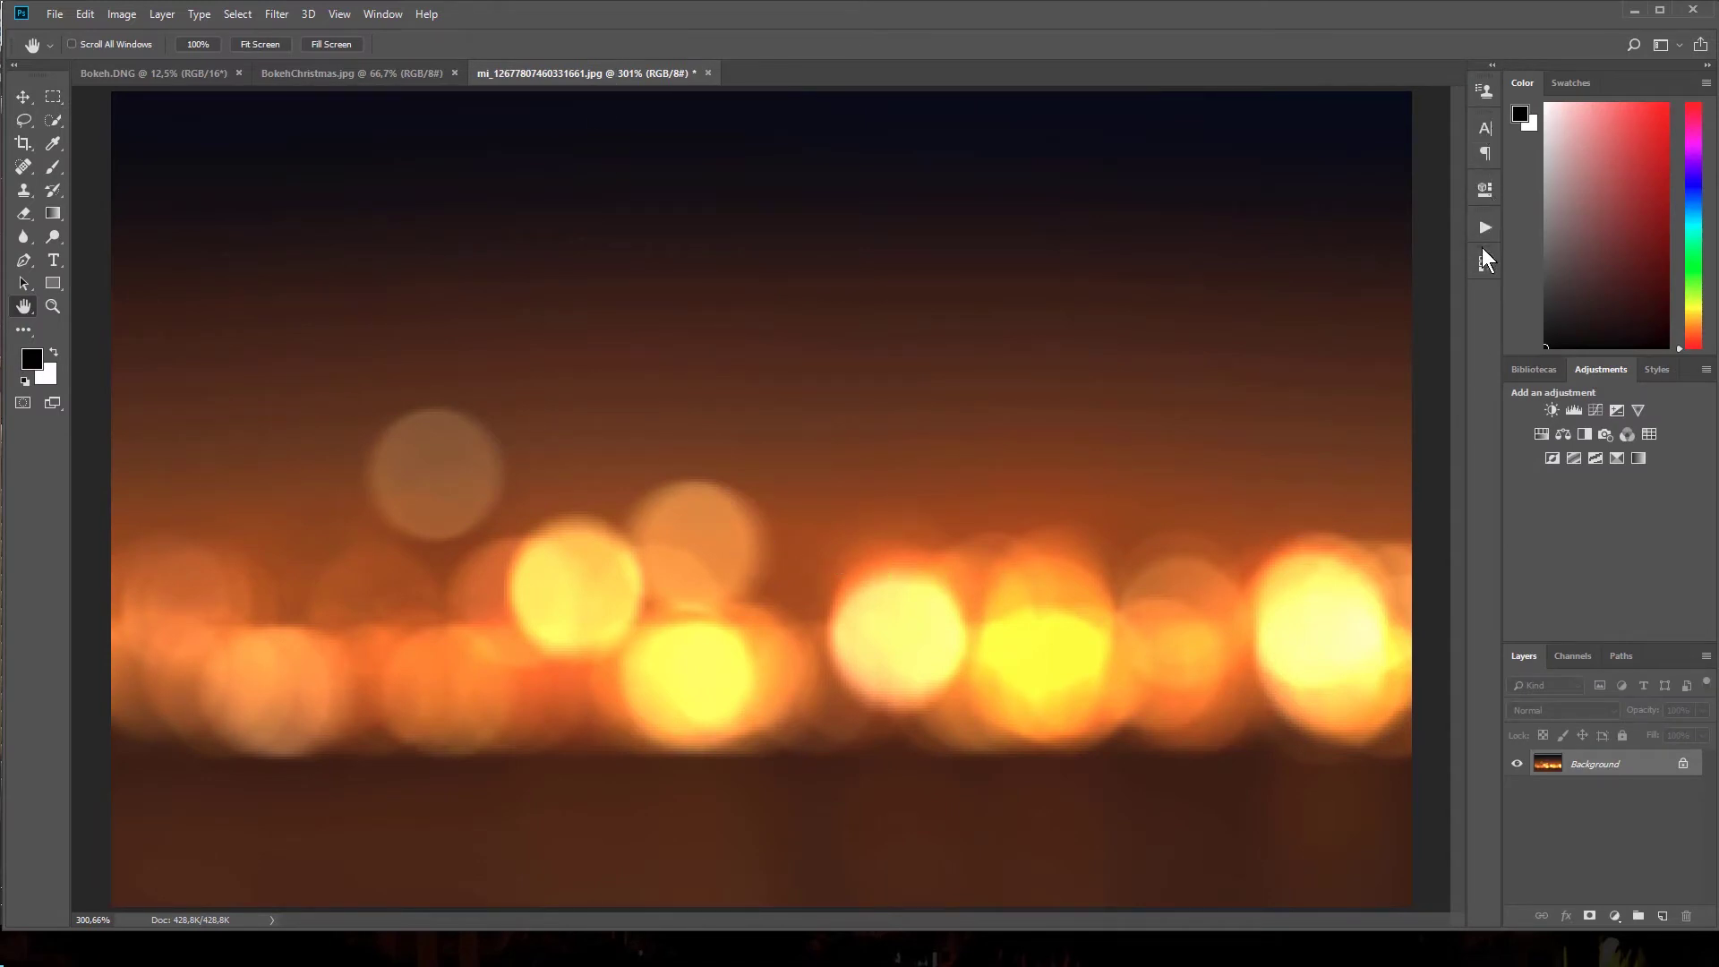
- Compare the Open and Blur Gallery history states, keep the blurred version, and select all
click(1485, 259)
click(1356, 311)
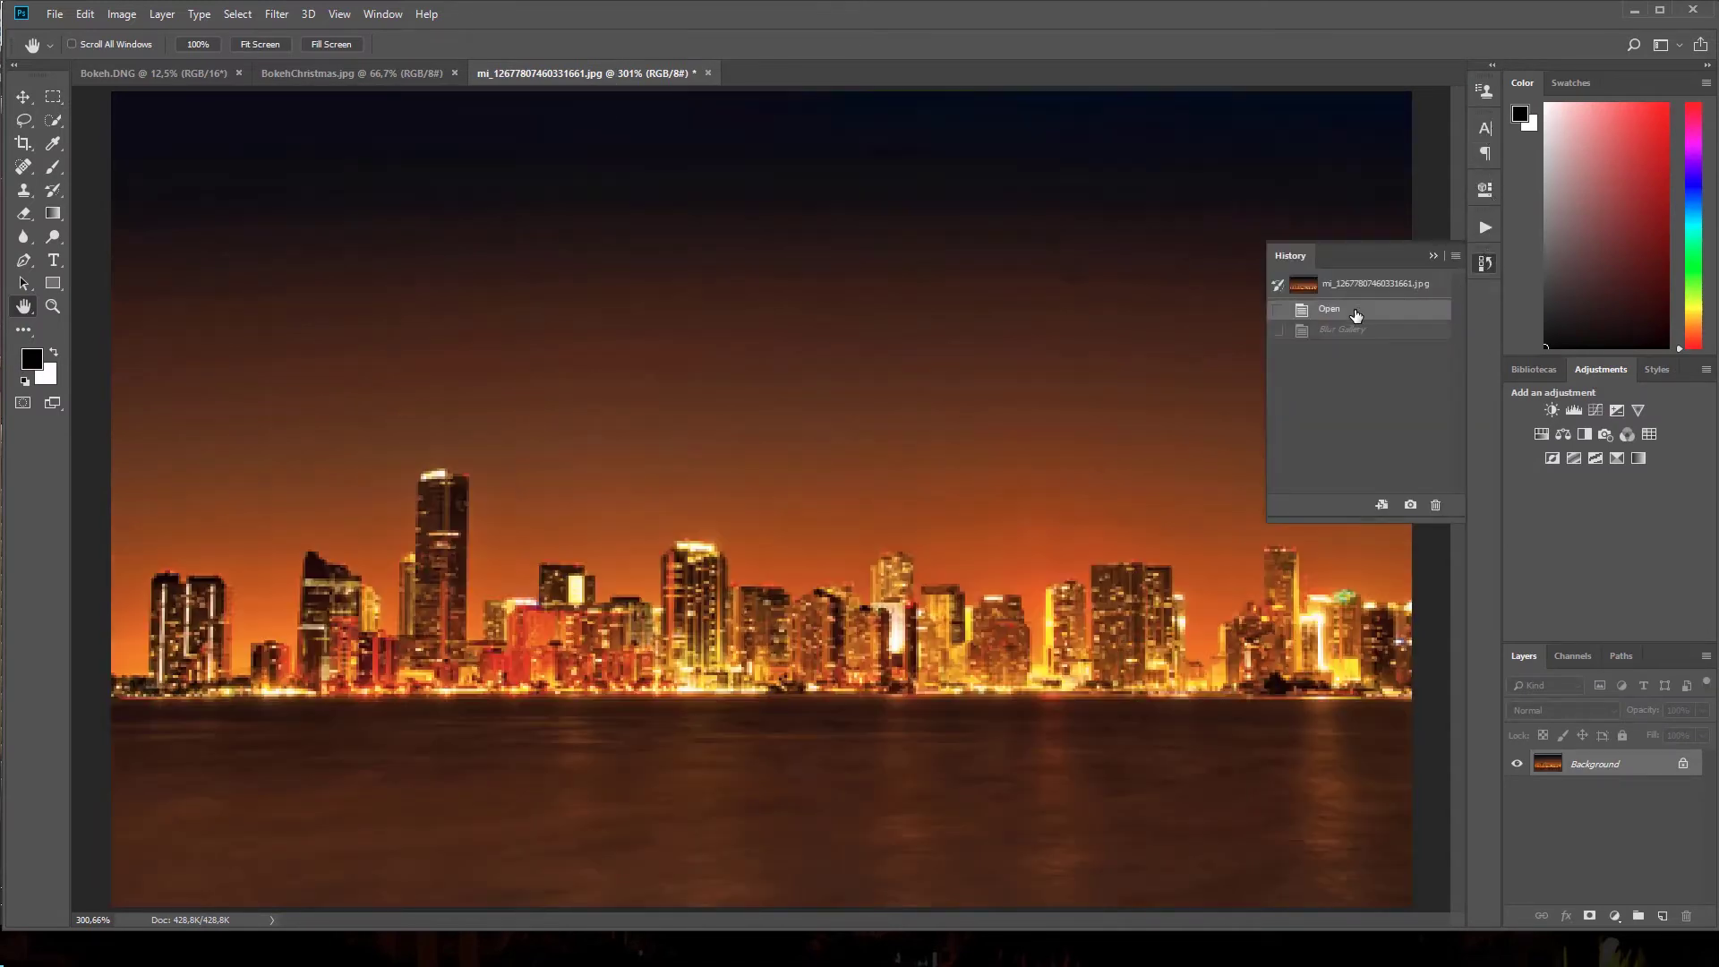
click(1351, 332)
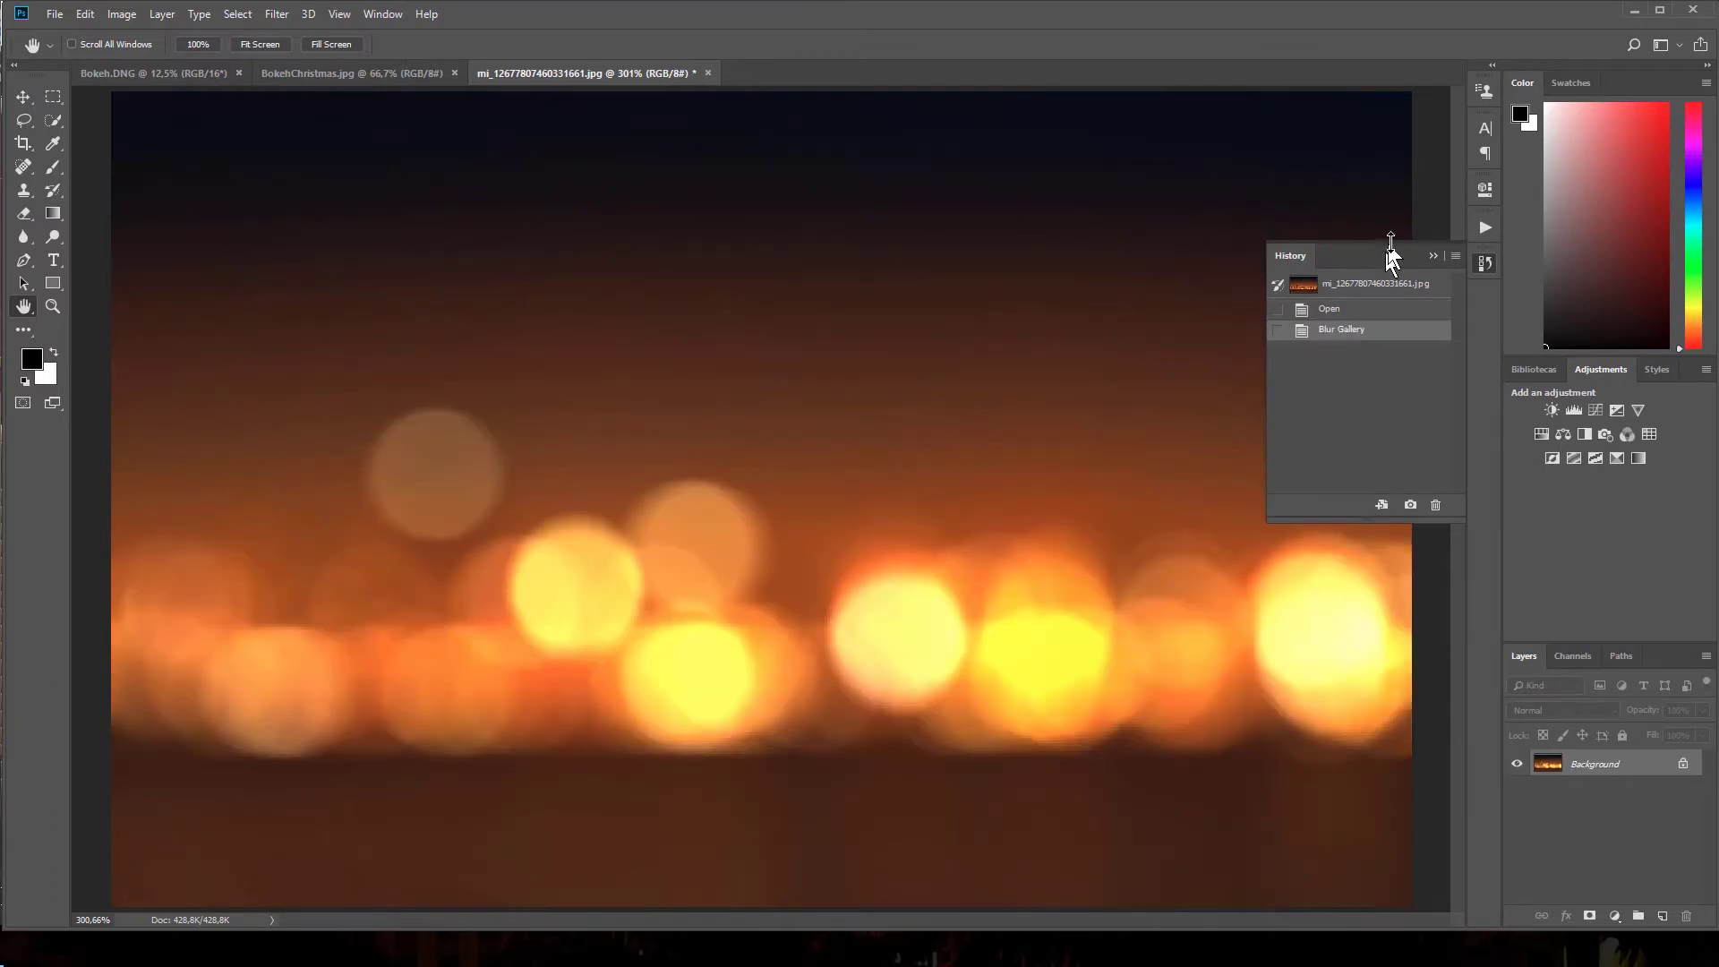
click(1432, 256)
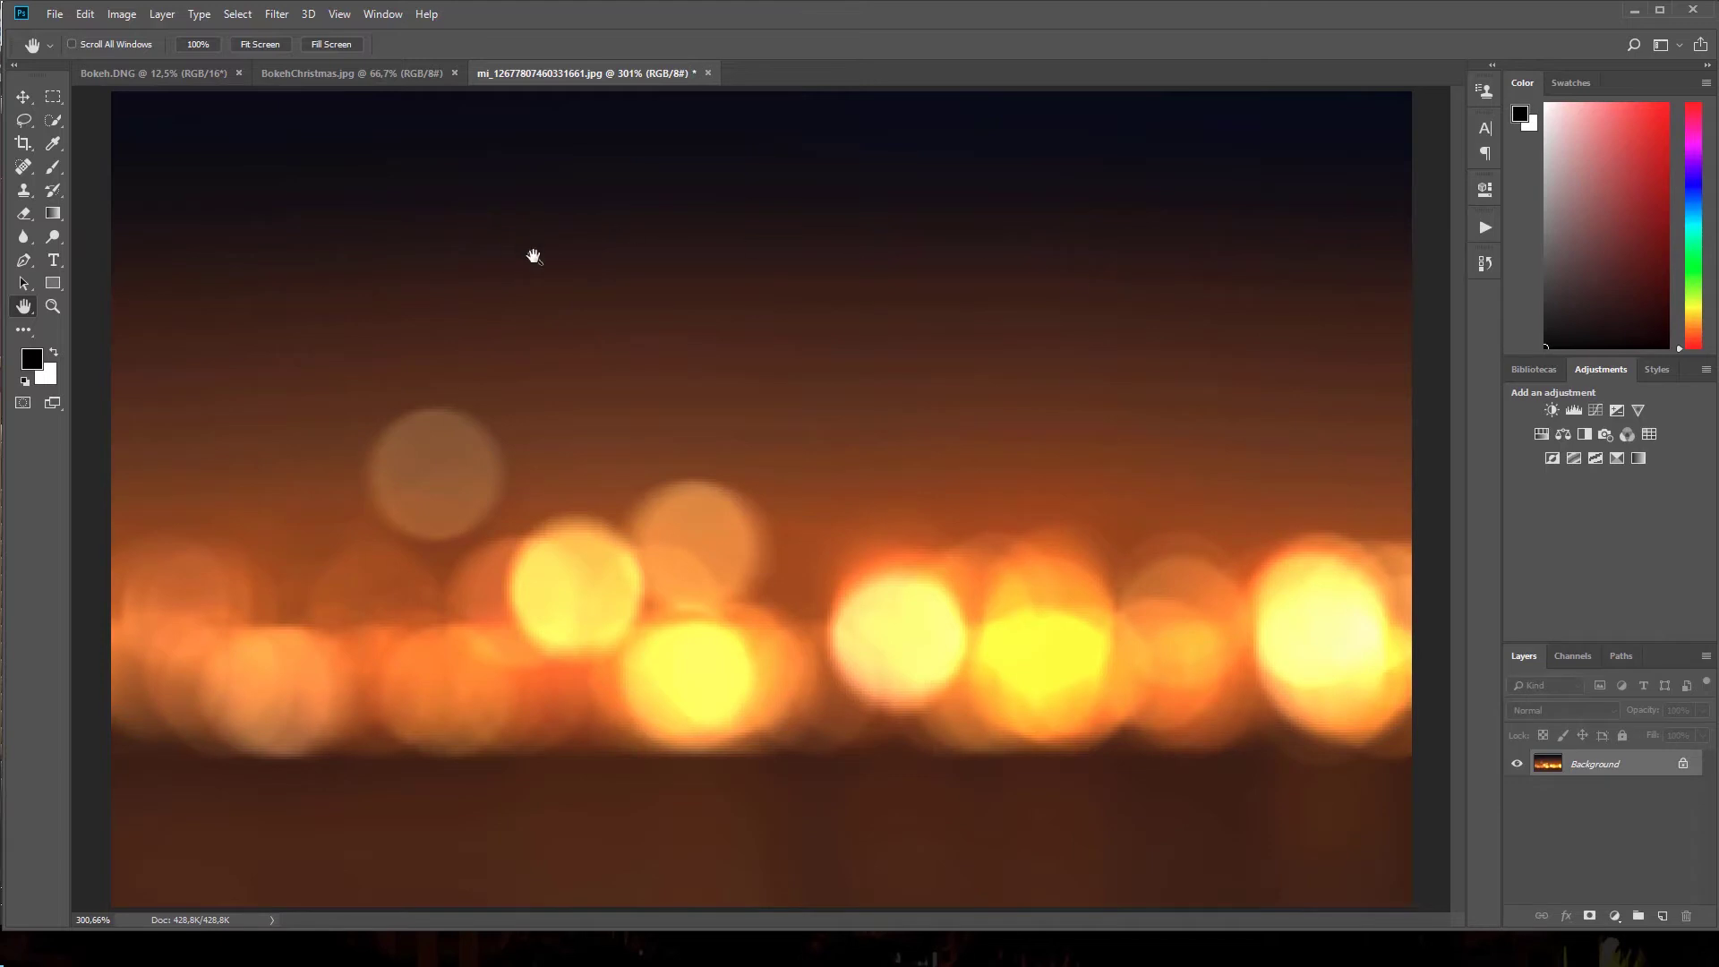
key(ctrl+a)
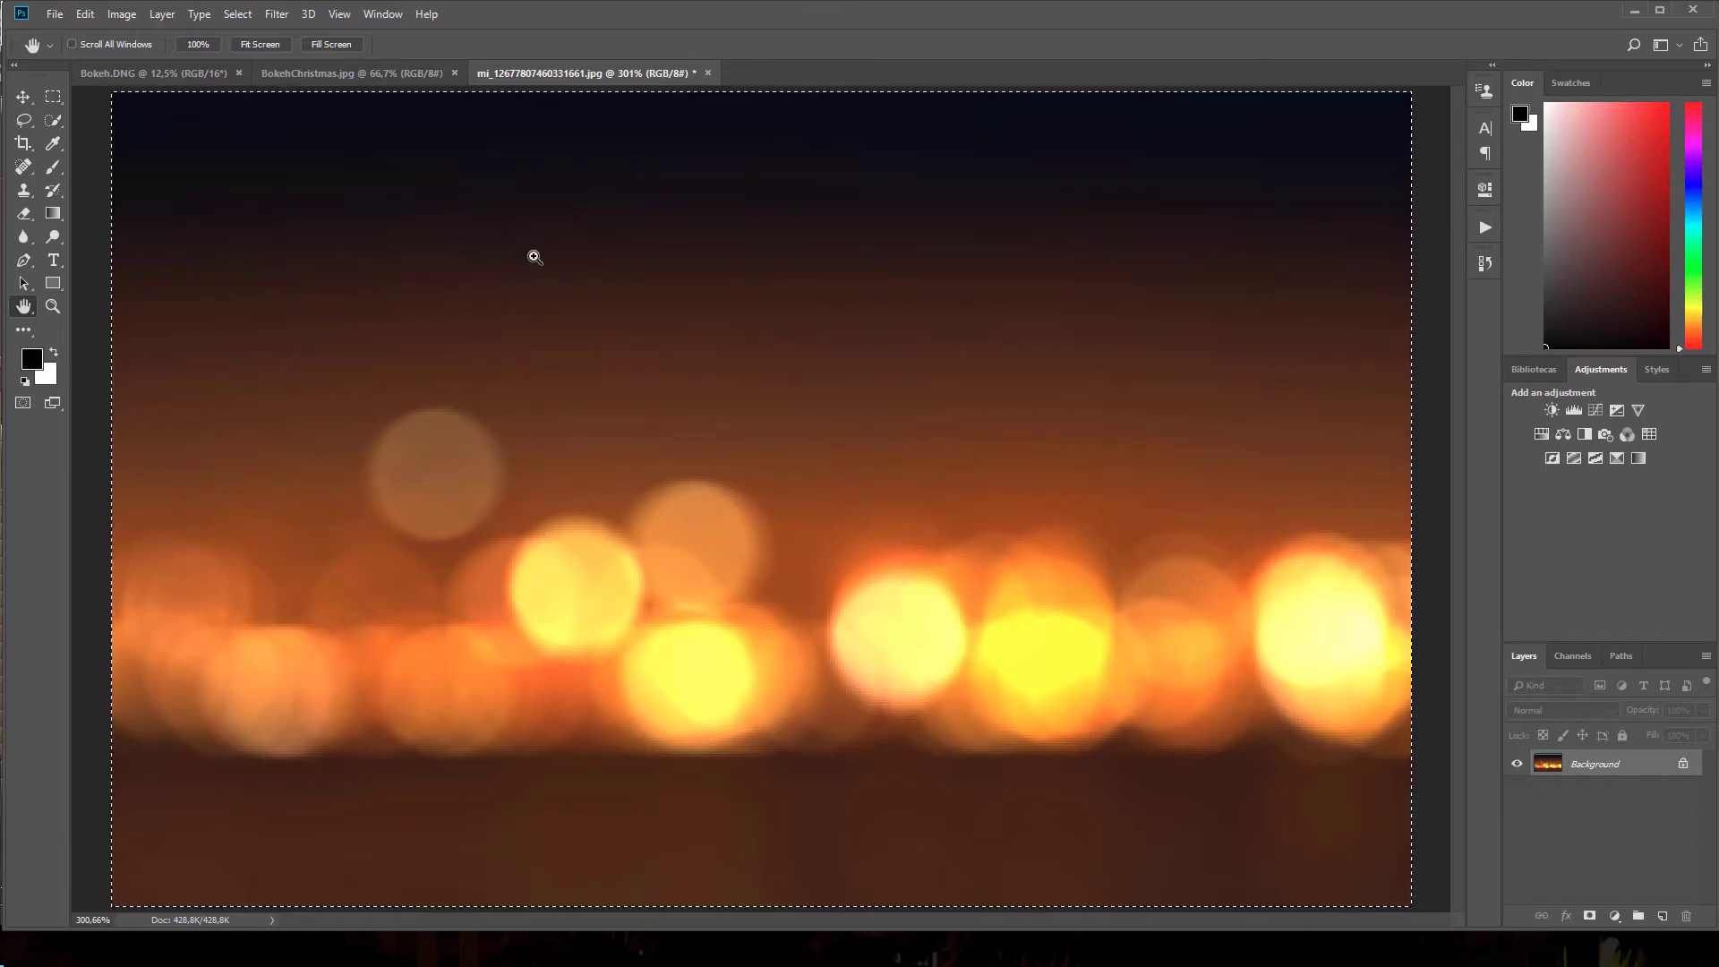
- Paste the bokeh skyline into Bokeh.DNG as Layer 1, shift it right, and convert for Smart Filters
click(199, 75)
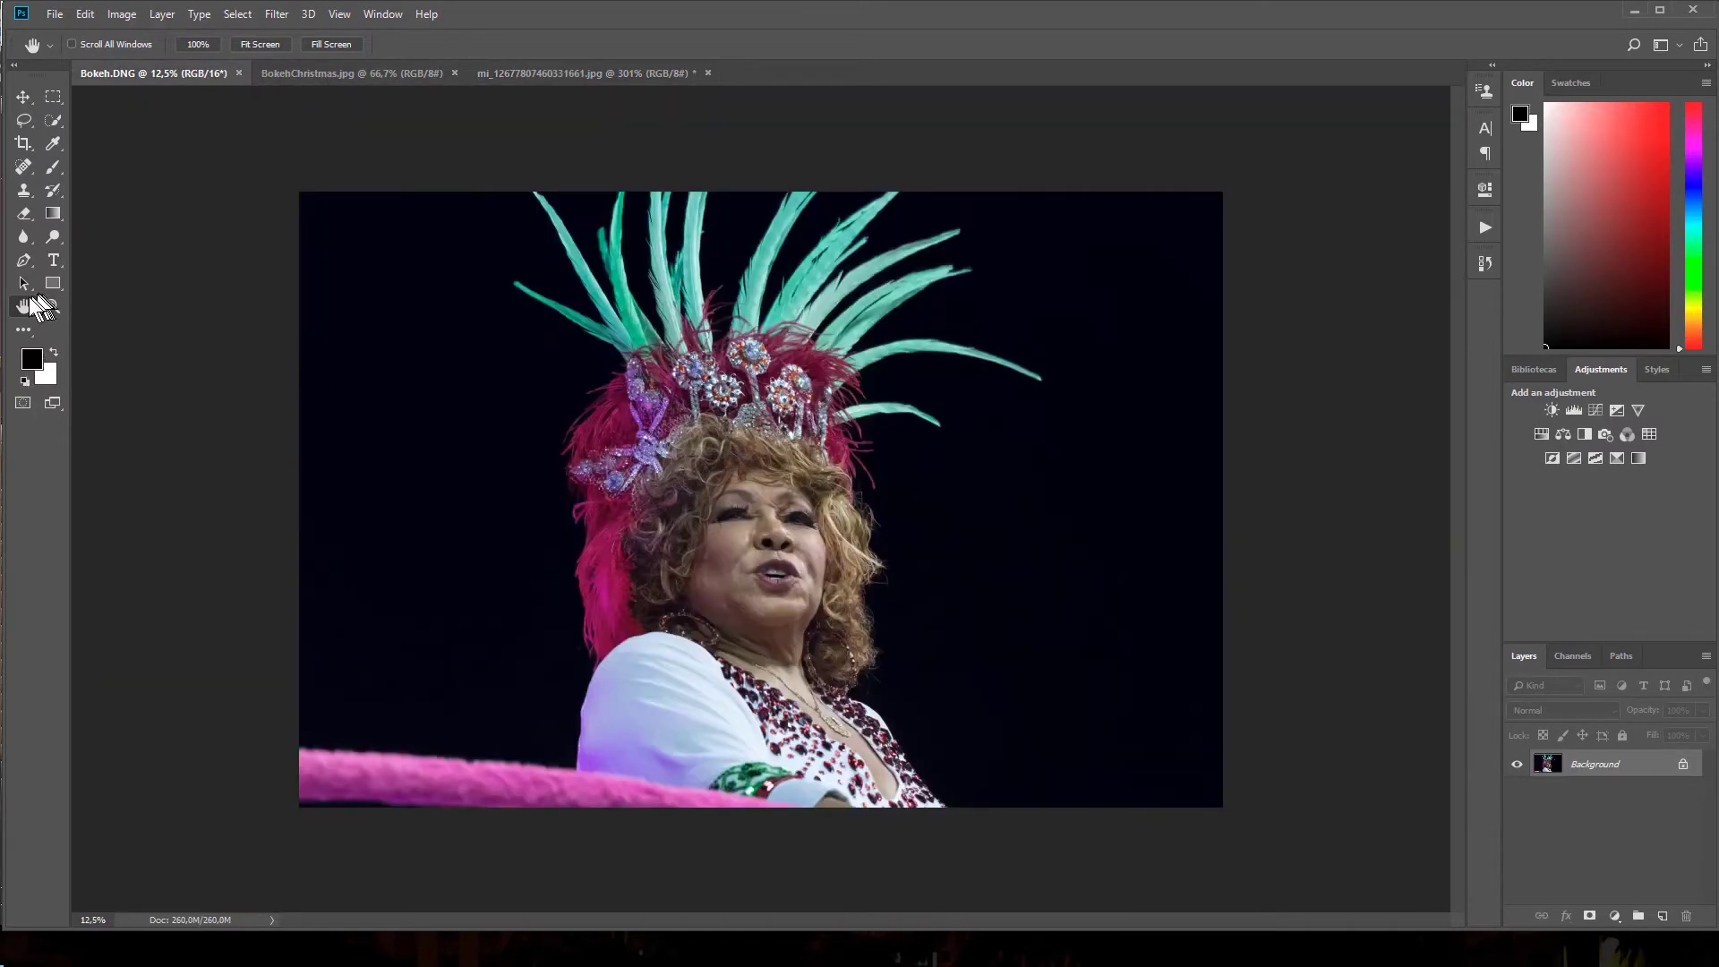
double_click(25, 307)
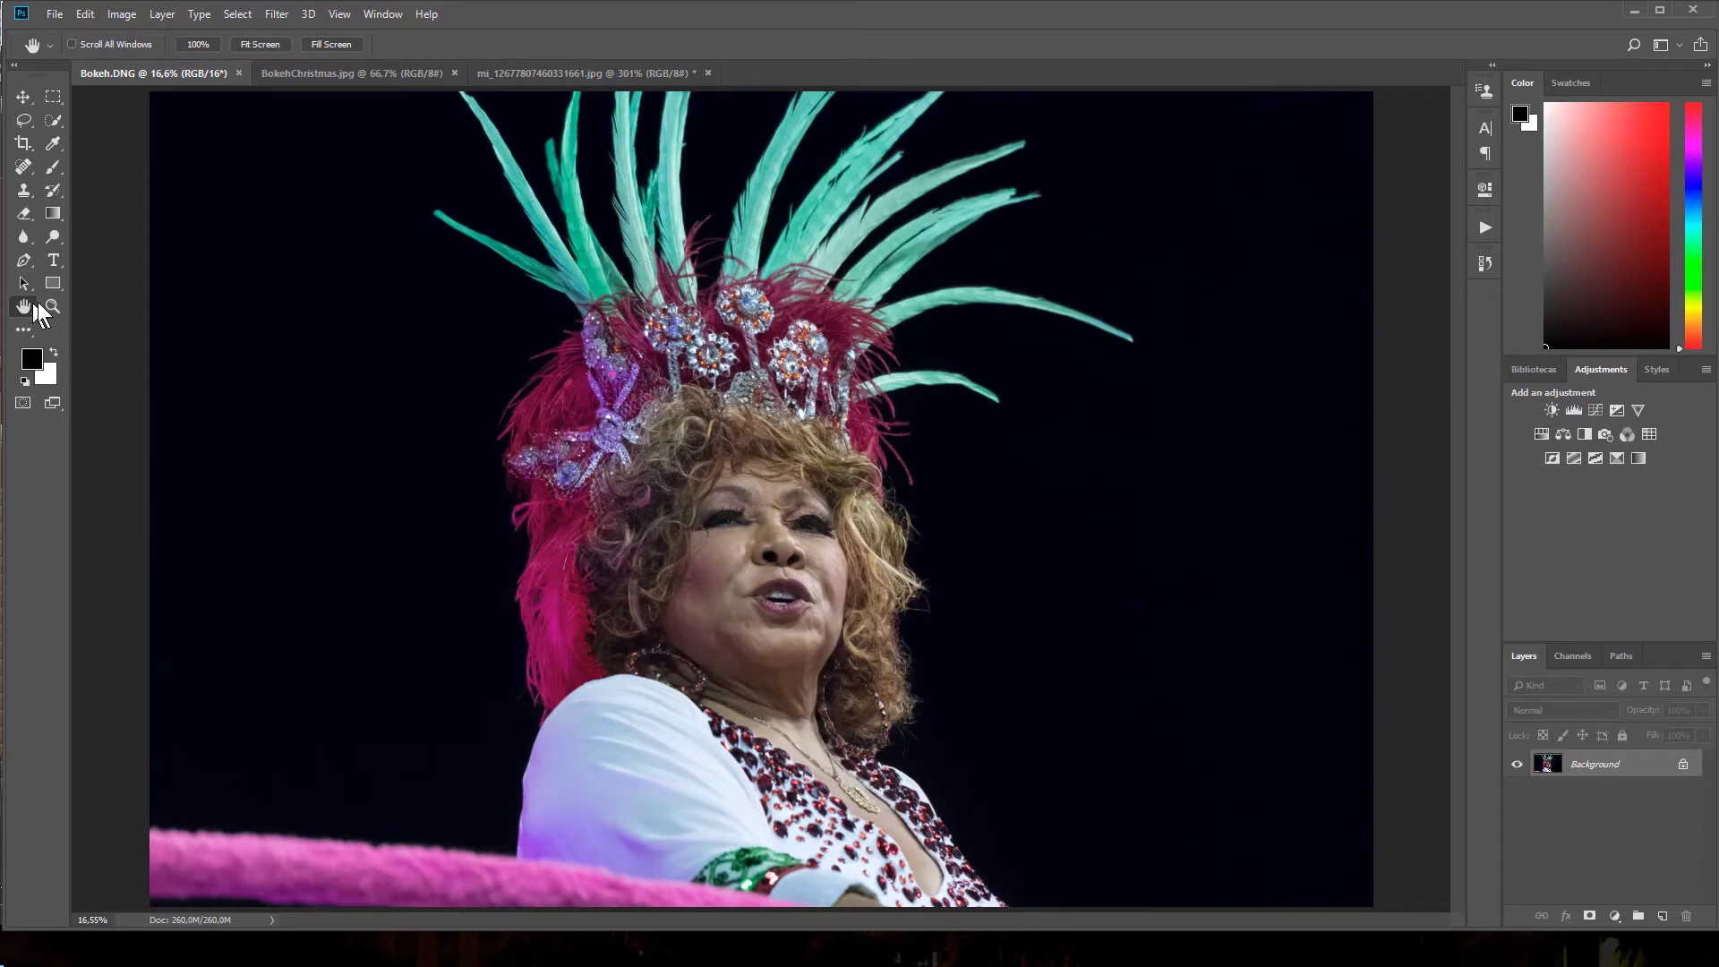
key(ctrl+v)
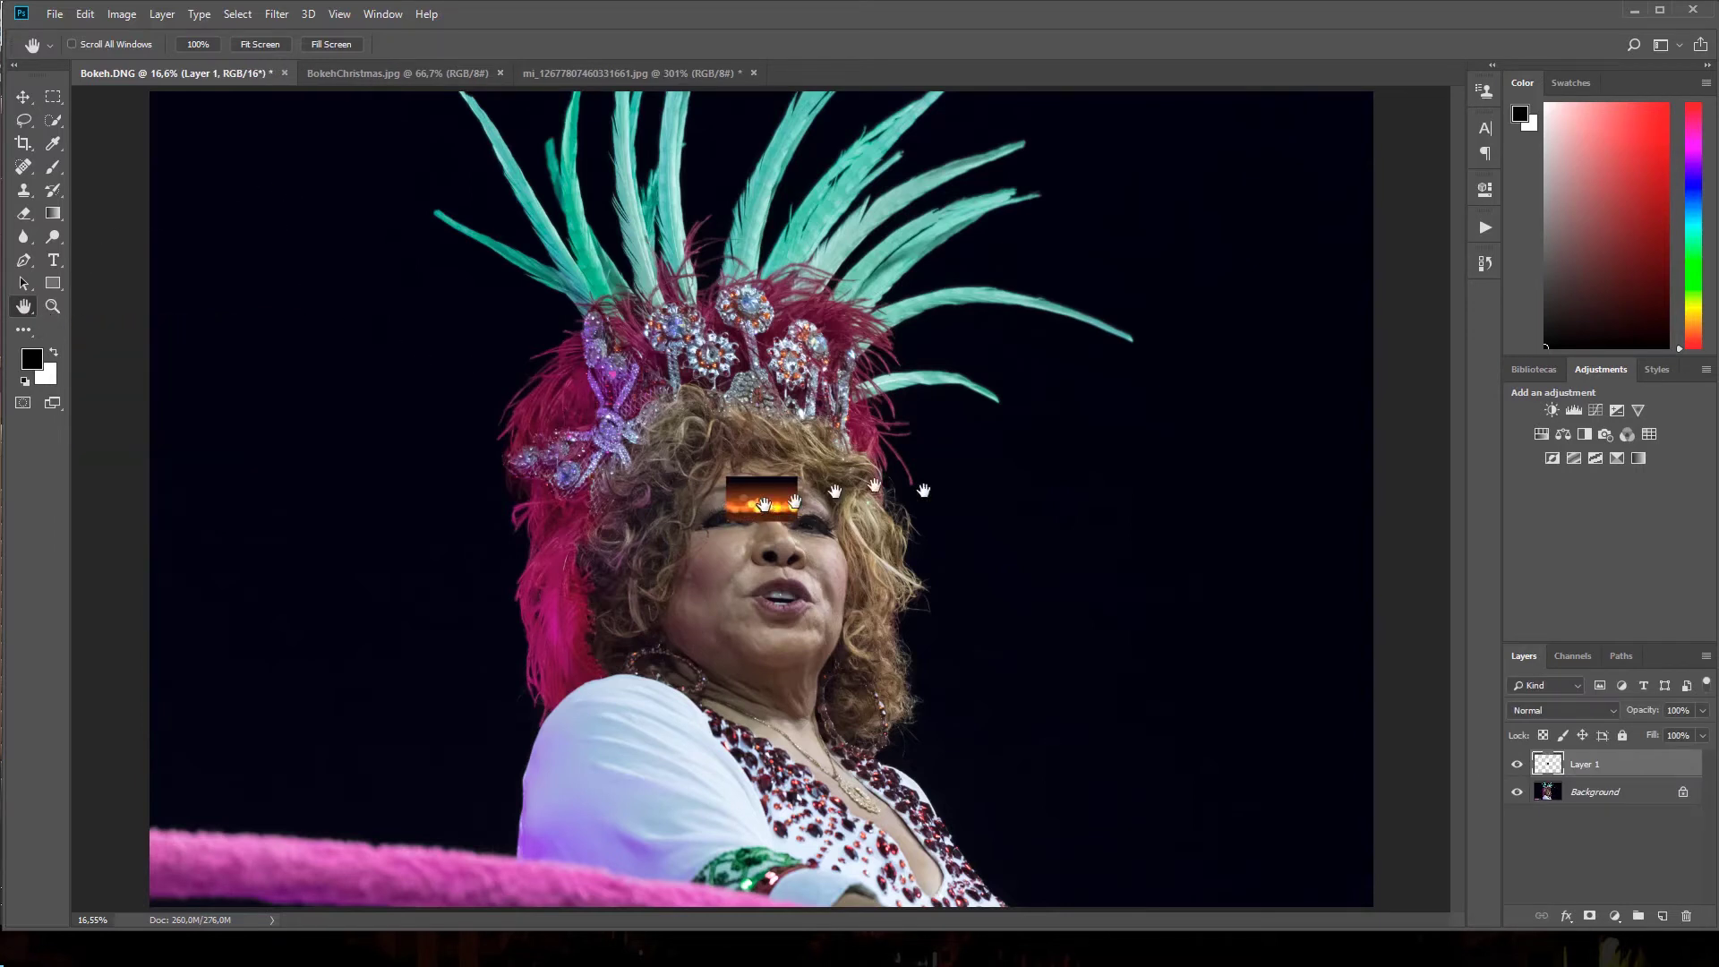
click(23, 96)
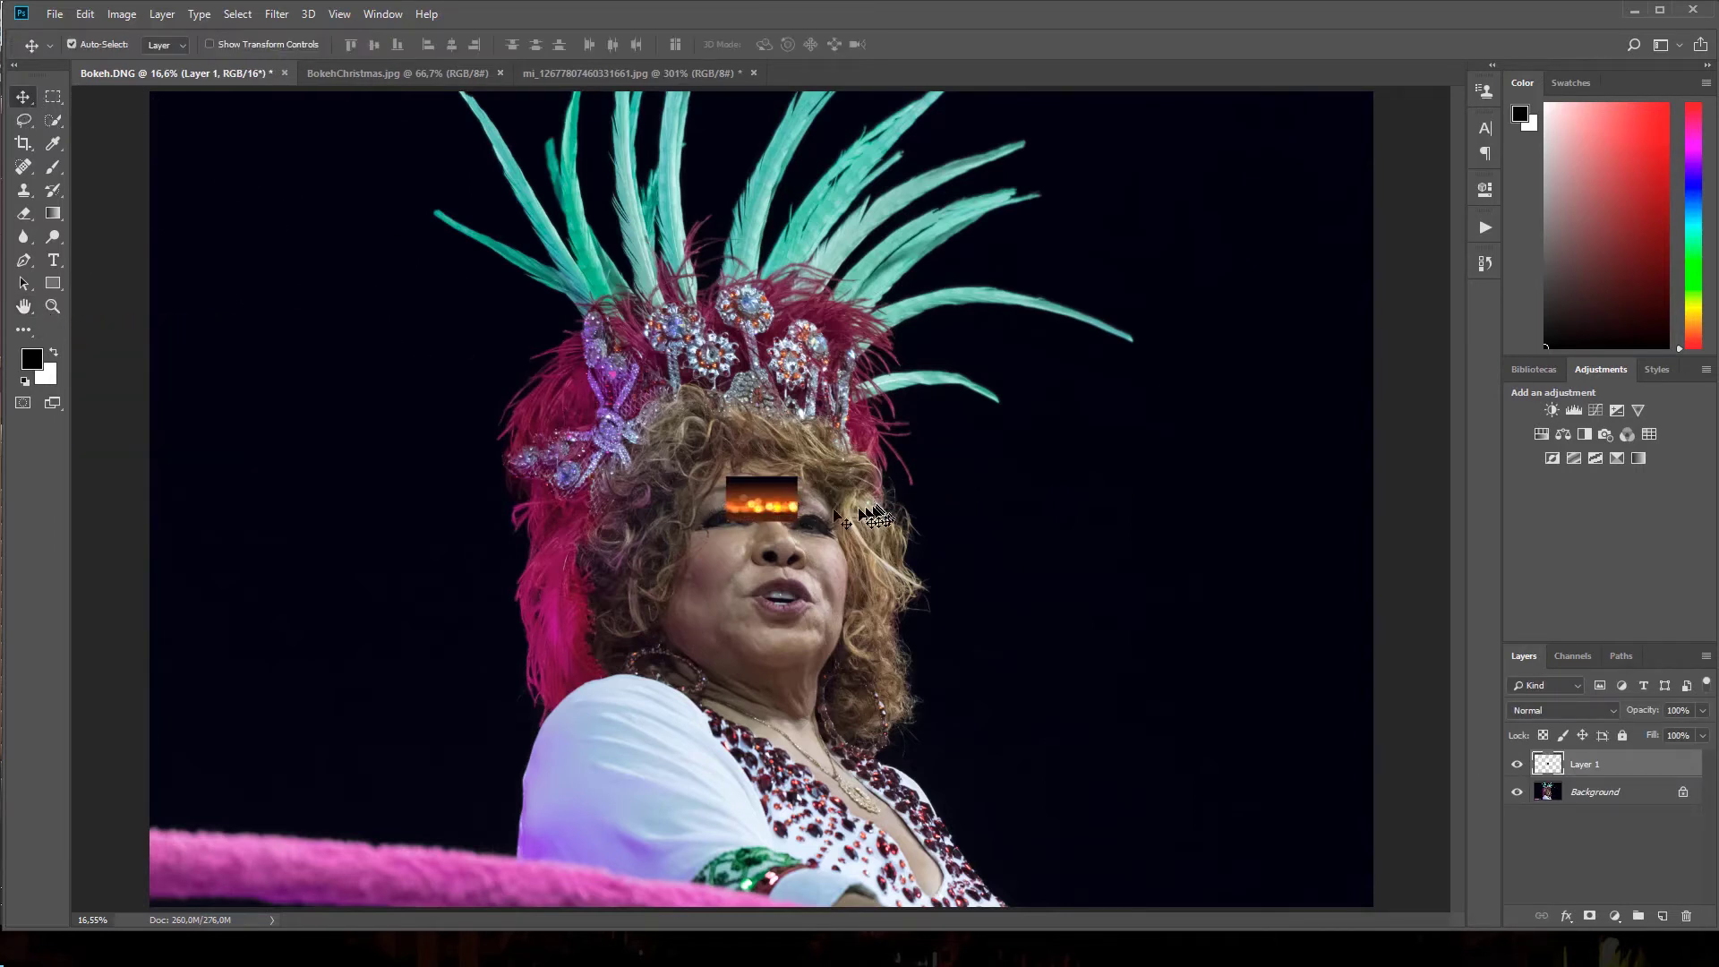
drag(764, 499, 989, 533)
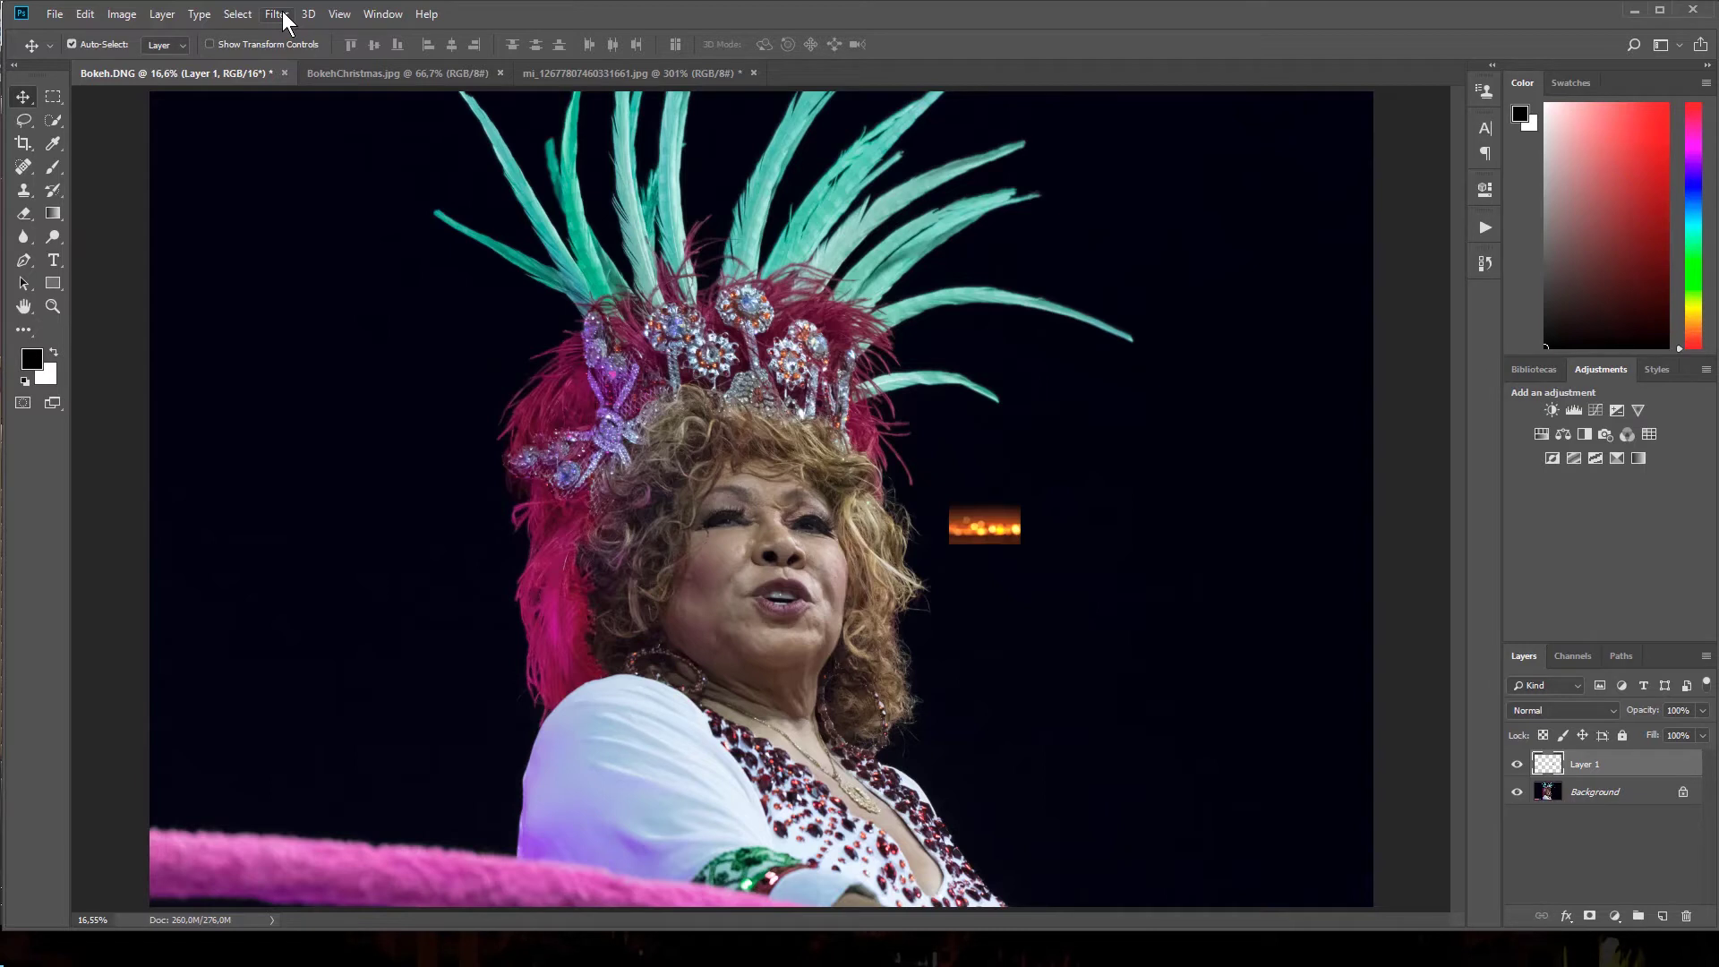
click(282, 13)
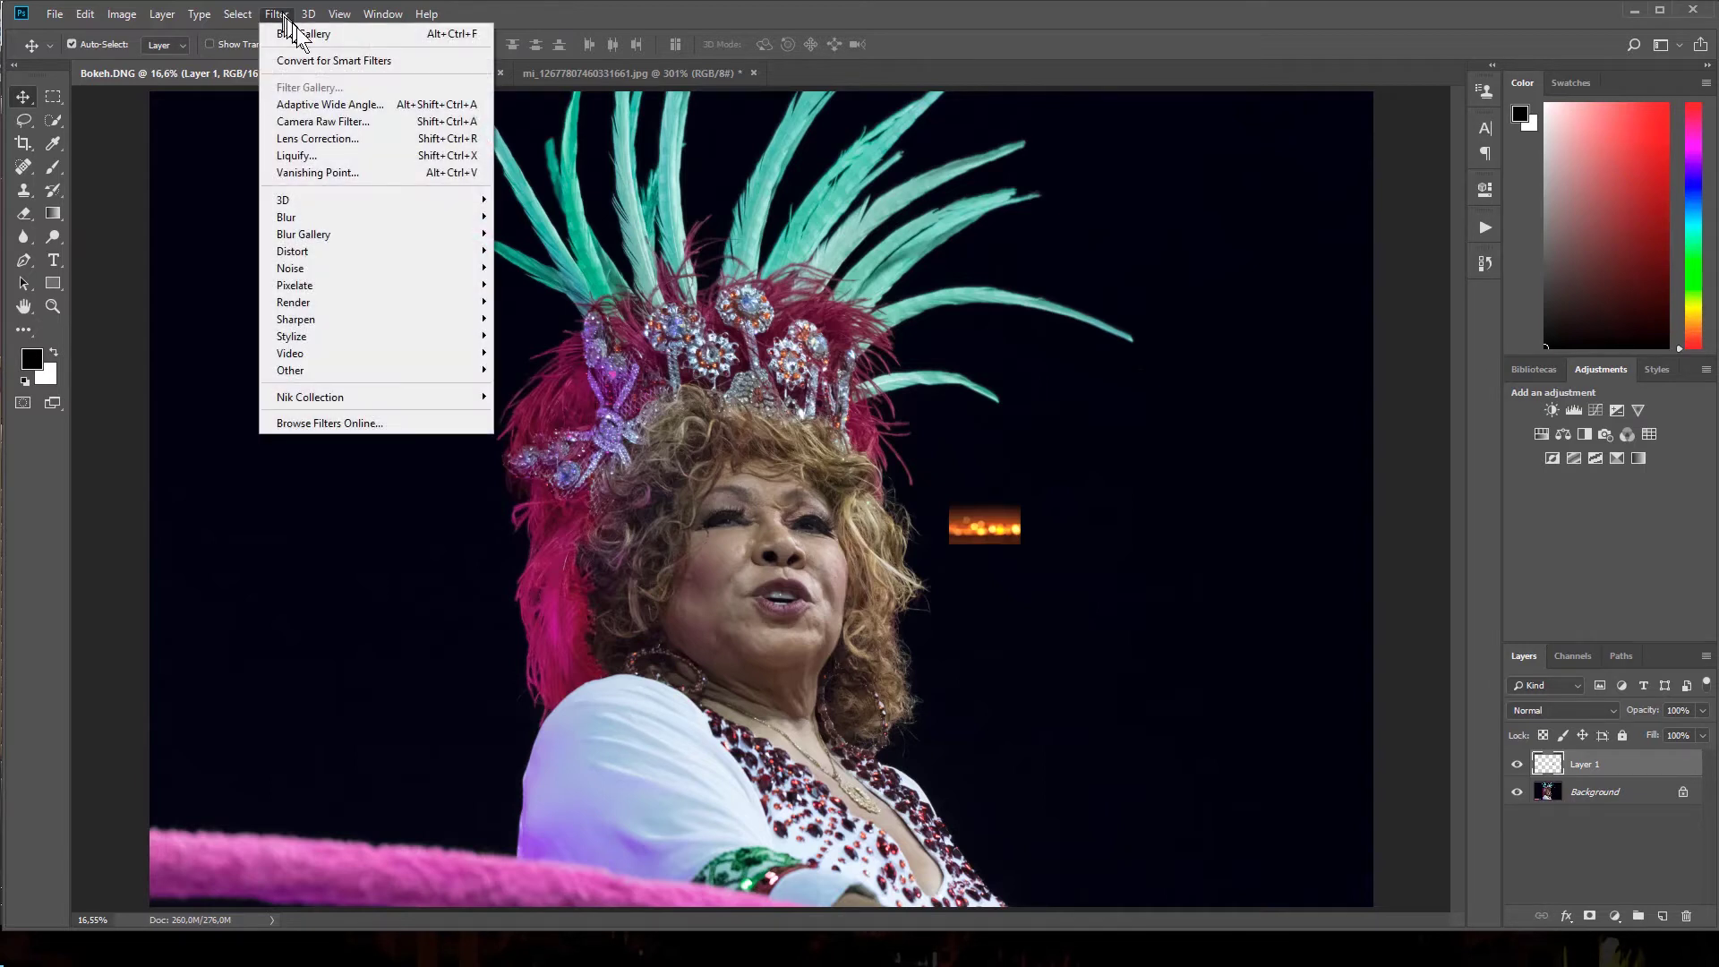
click(313, 60)
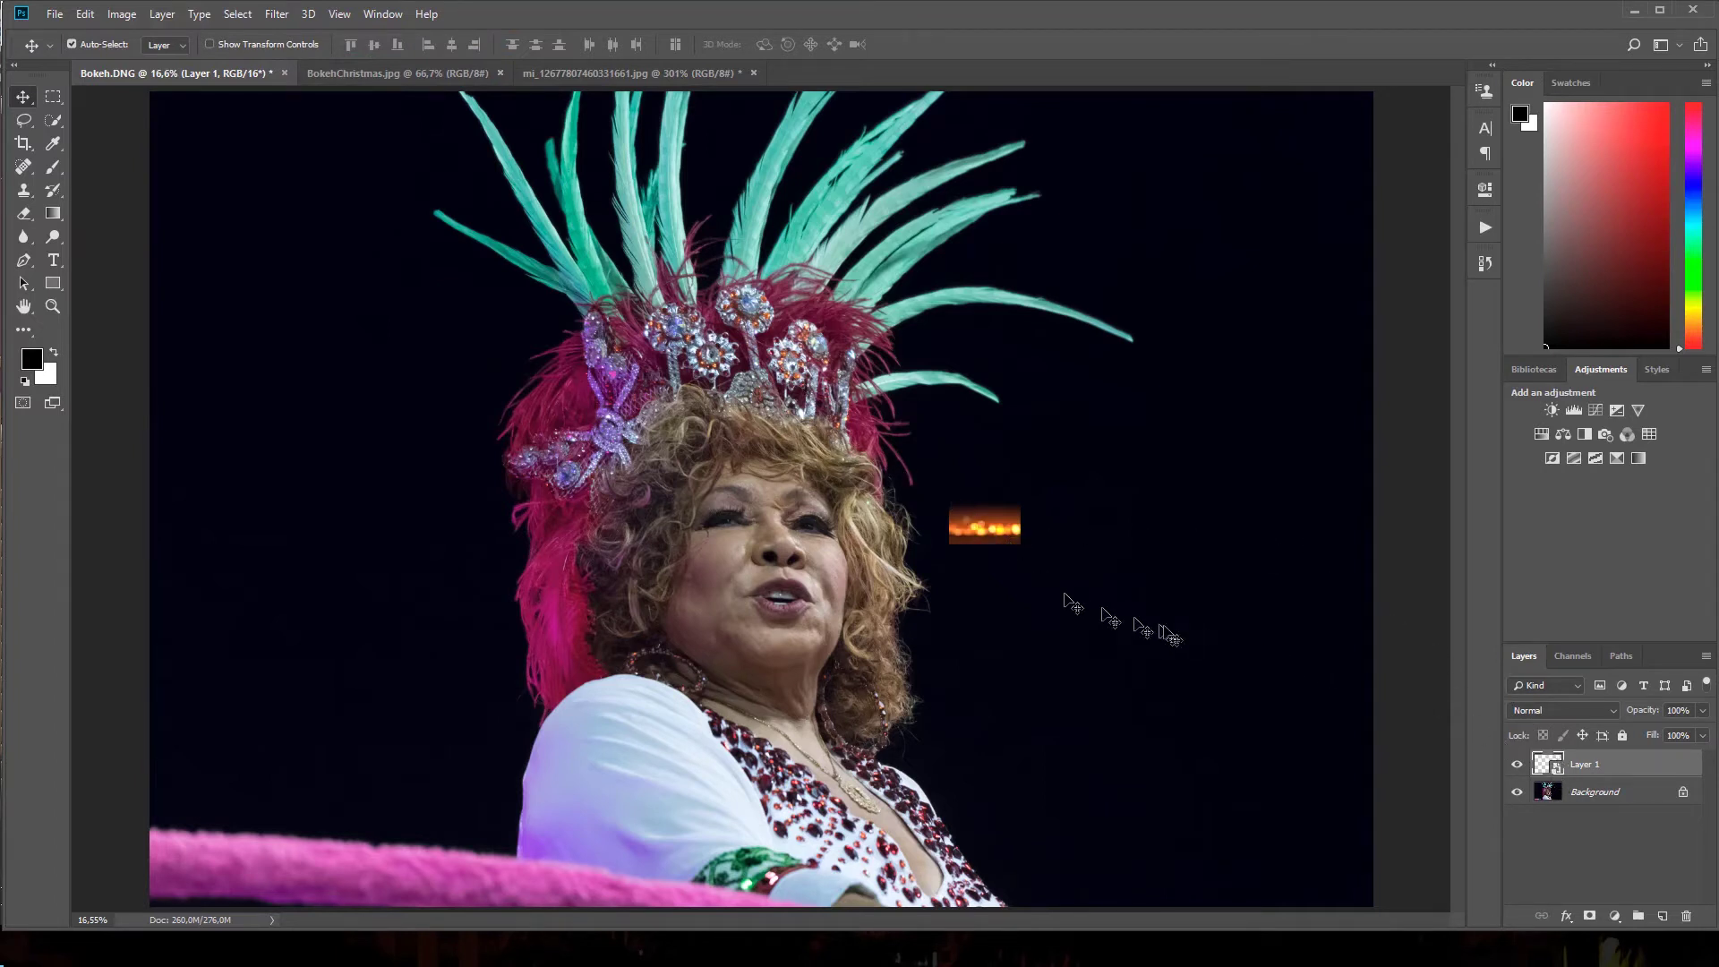
- Scale the bokeh layer up toward the canvas corners and commit the transform
key(ctrl)
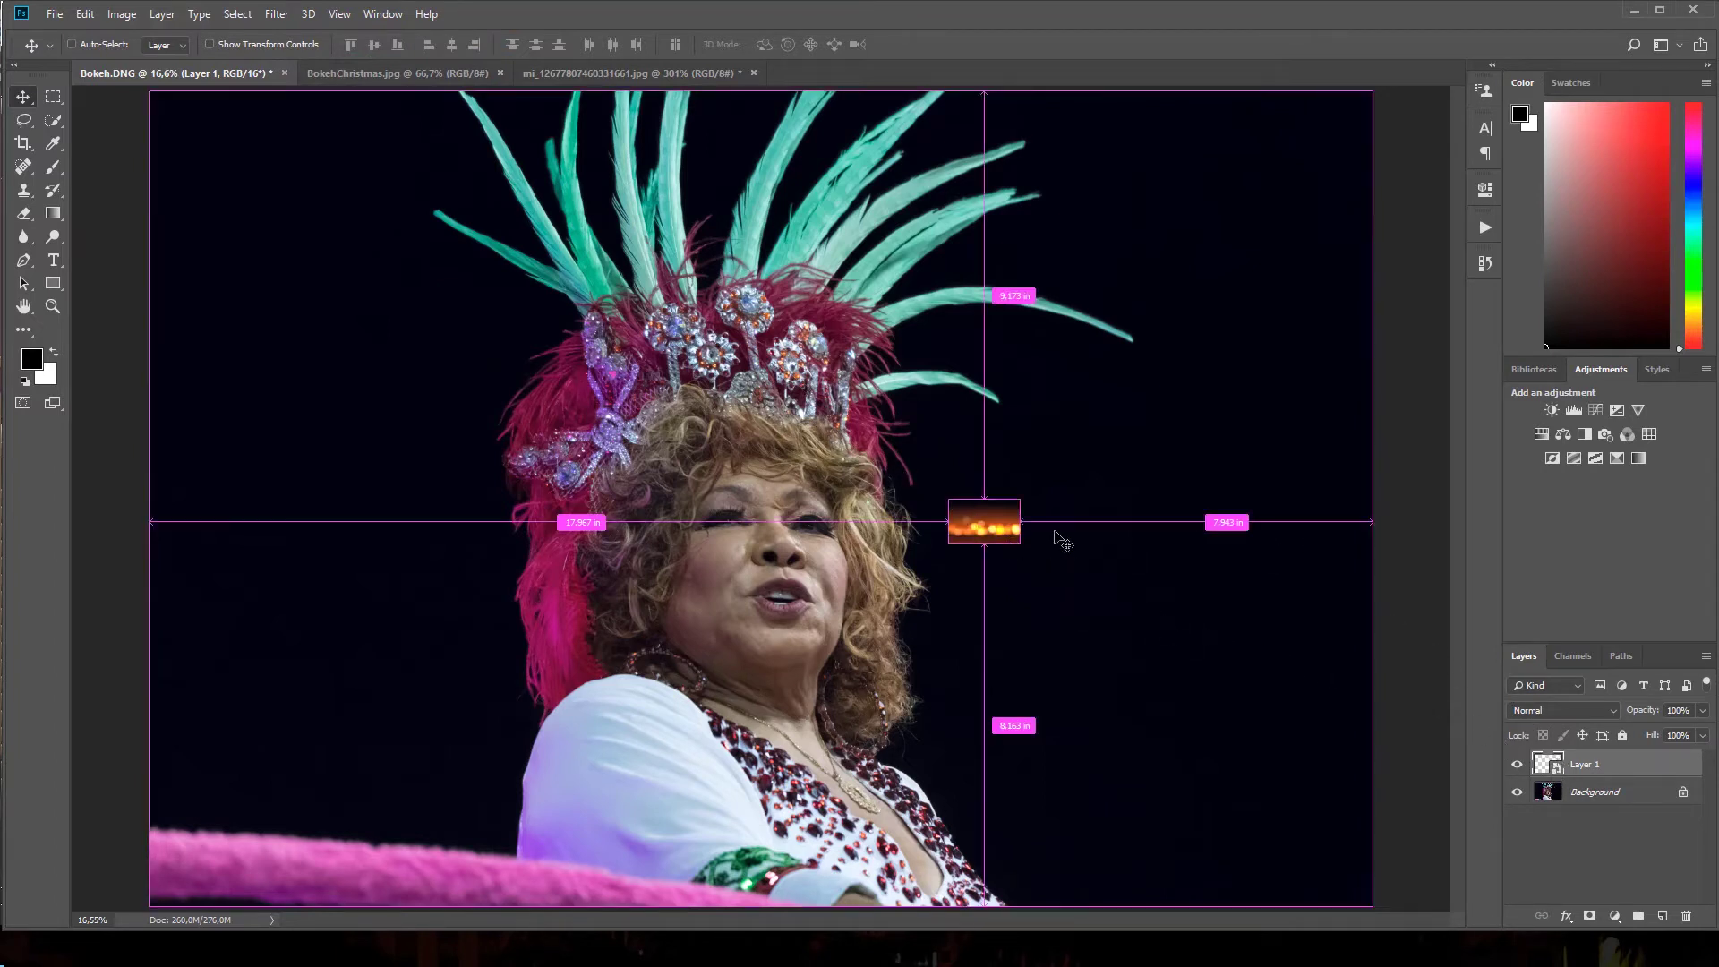
key(ctrl+t)
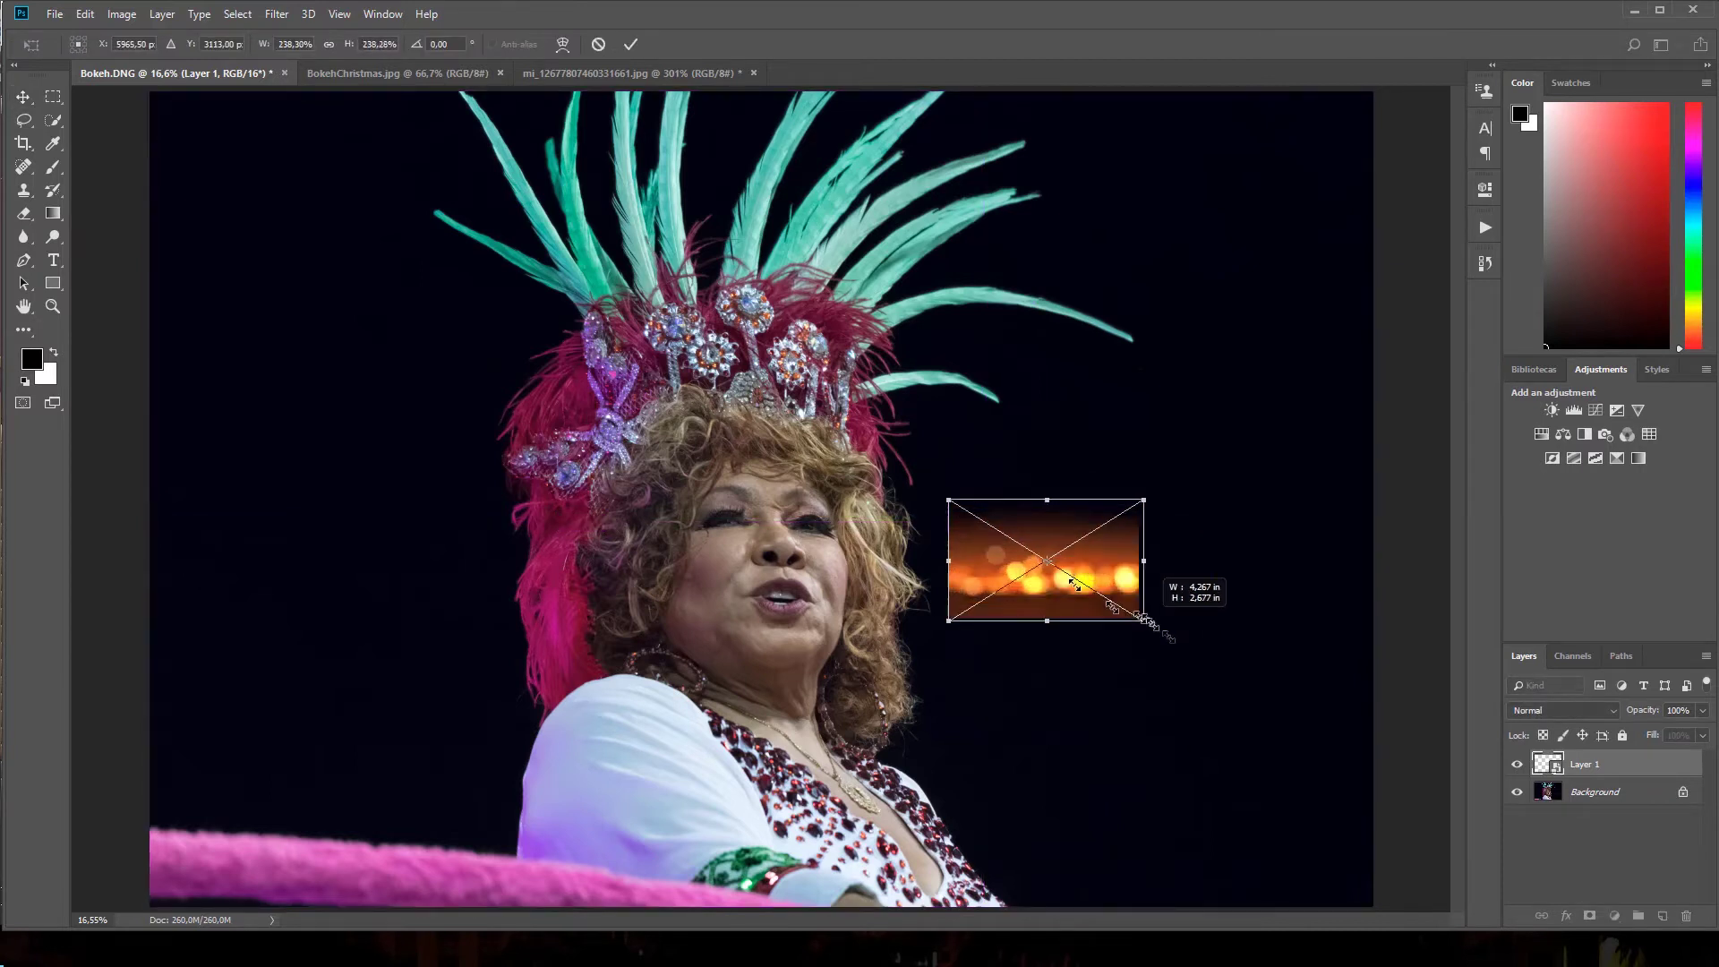
drag(1021, 543, 1358, 755)
mouse_move(955, 505)
mouse_down()
mouse_move(475, 230)
mouse_move(151, 9)
mouse_up()
drag(1361, 757, 1424, 797)
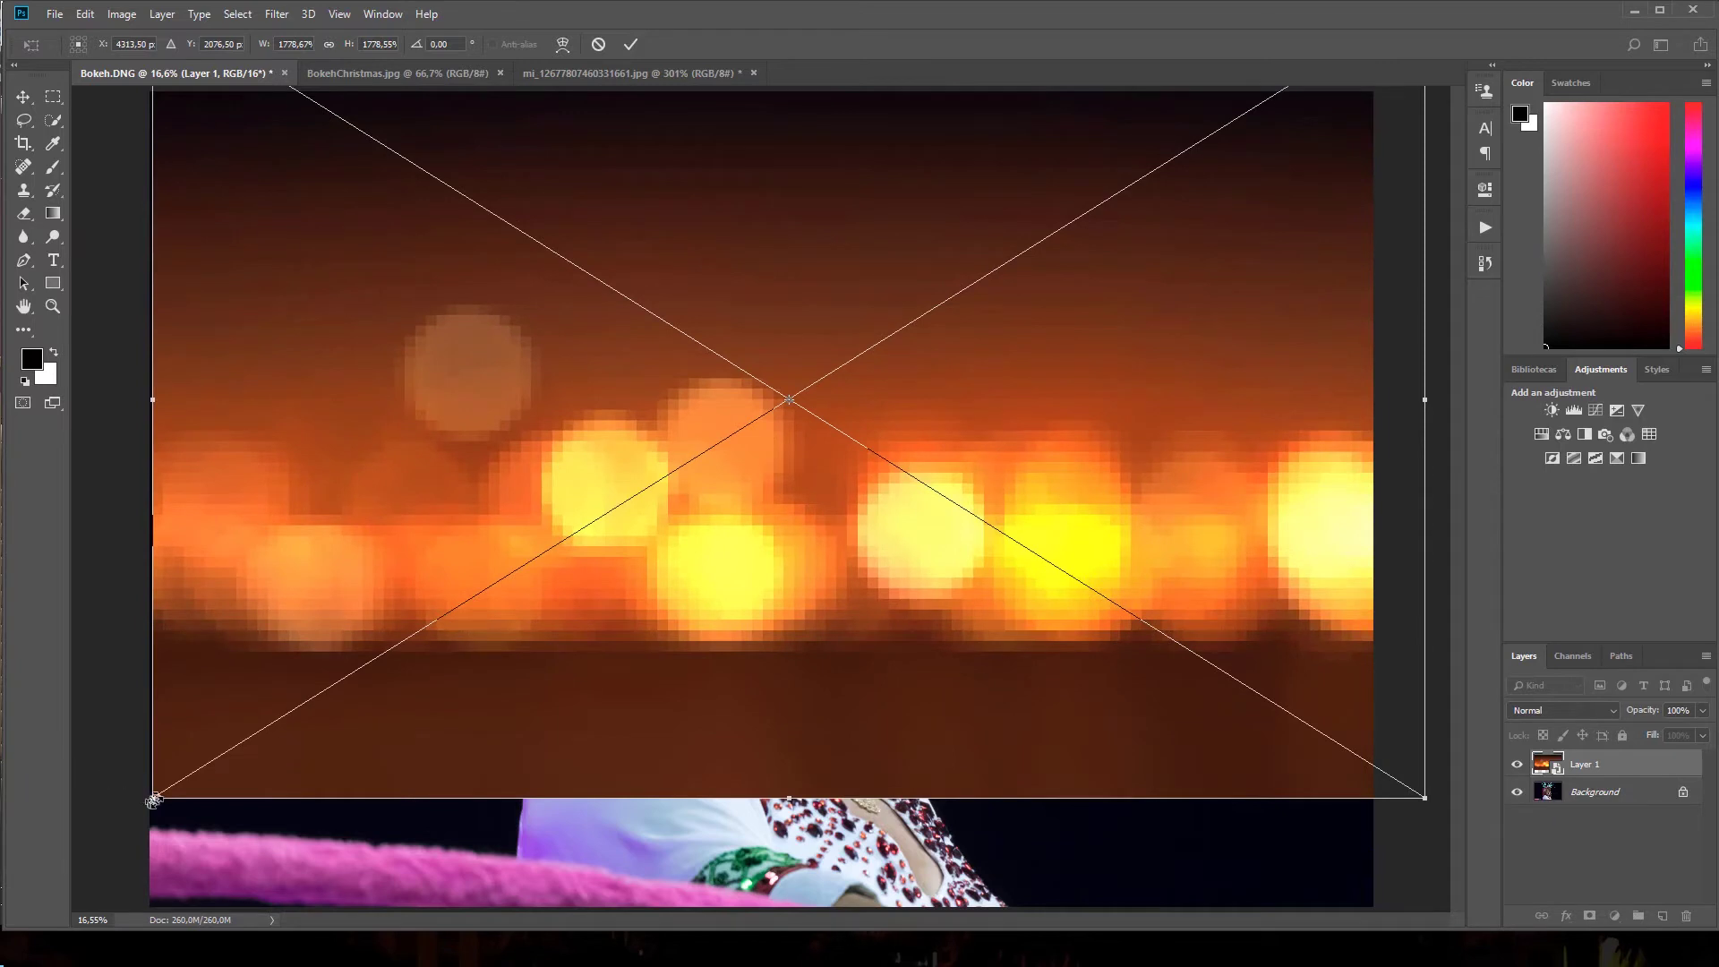
drag(152, 797, 72, 849)
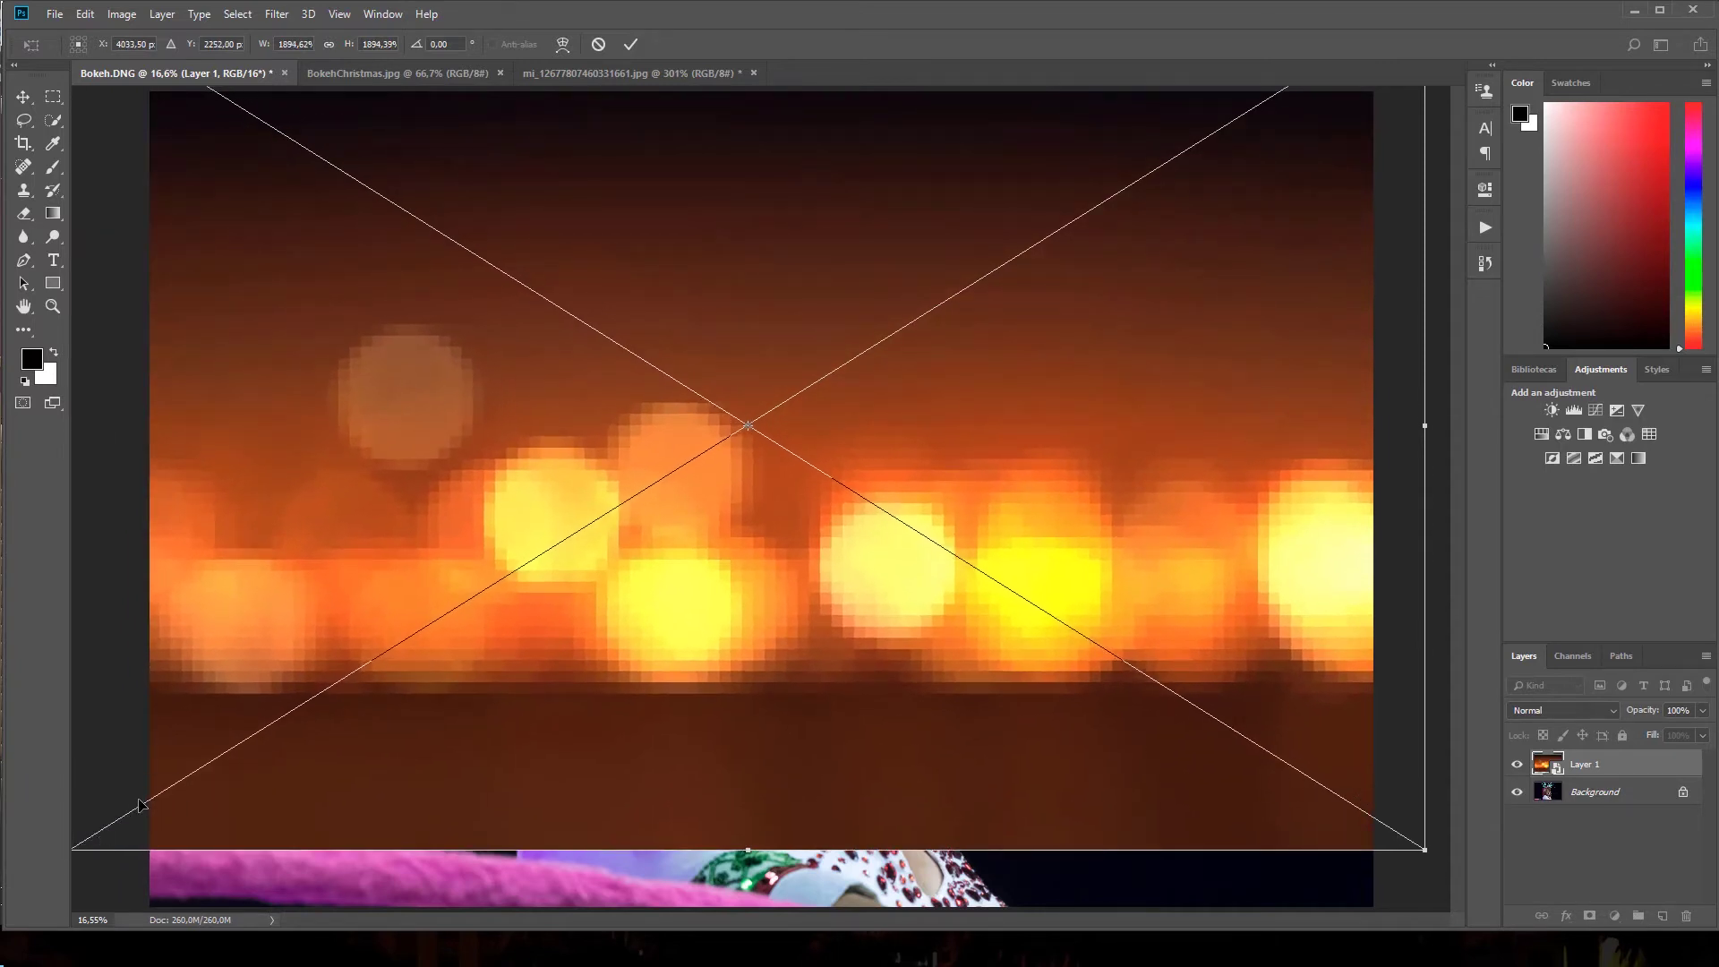
key(Return)
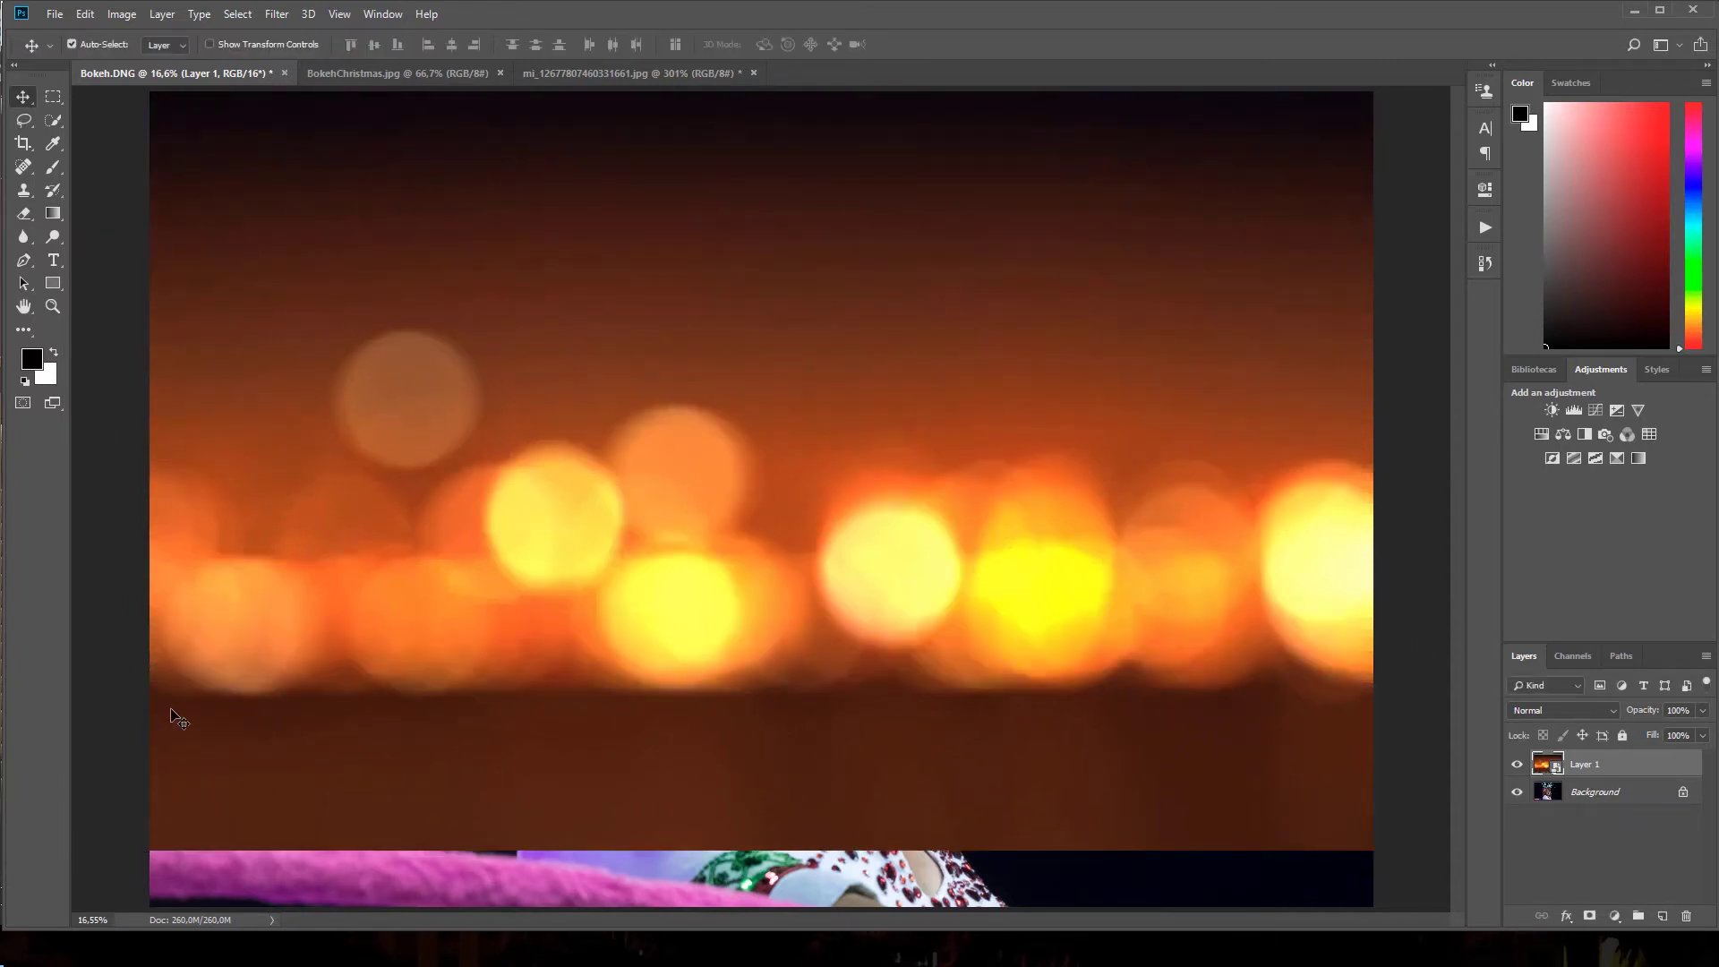
- Flip the bokeh layer upside down and stretch it to fill the whole canvas
key(ctrl)
key(ctrl+t)
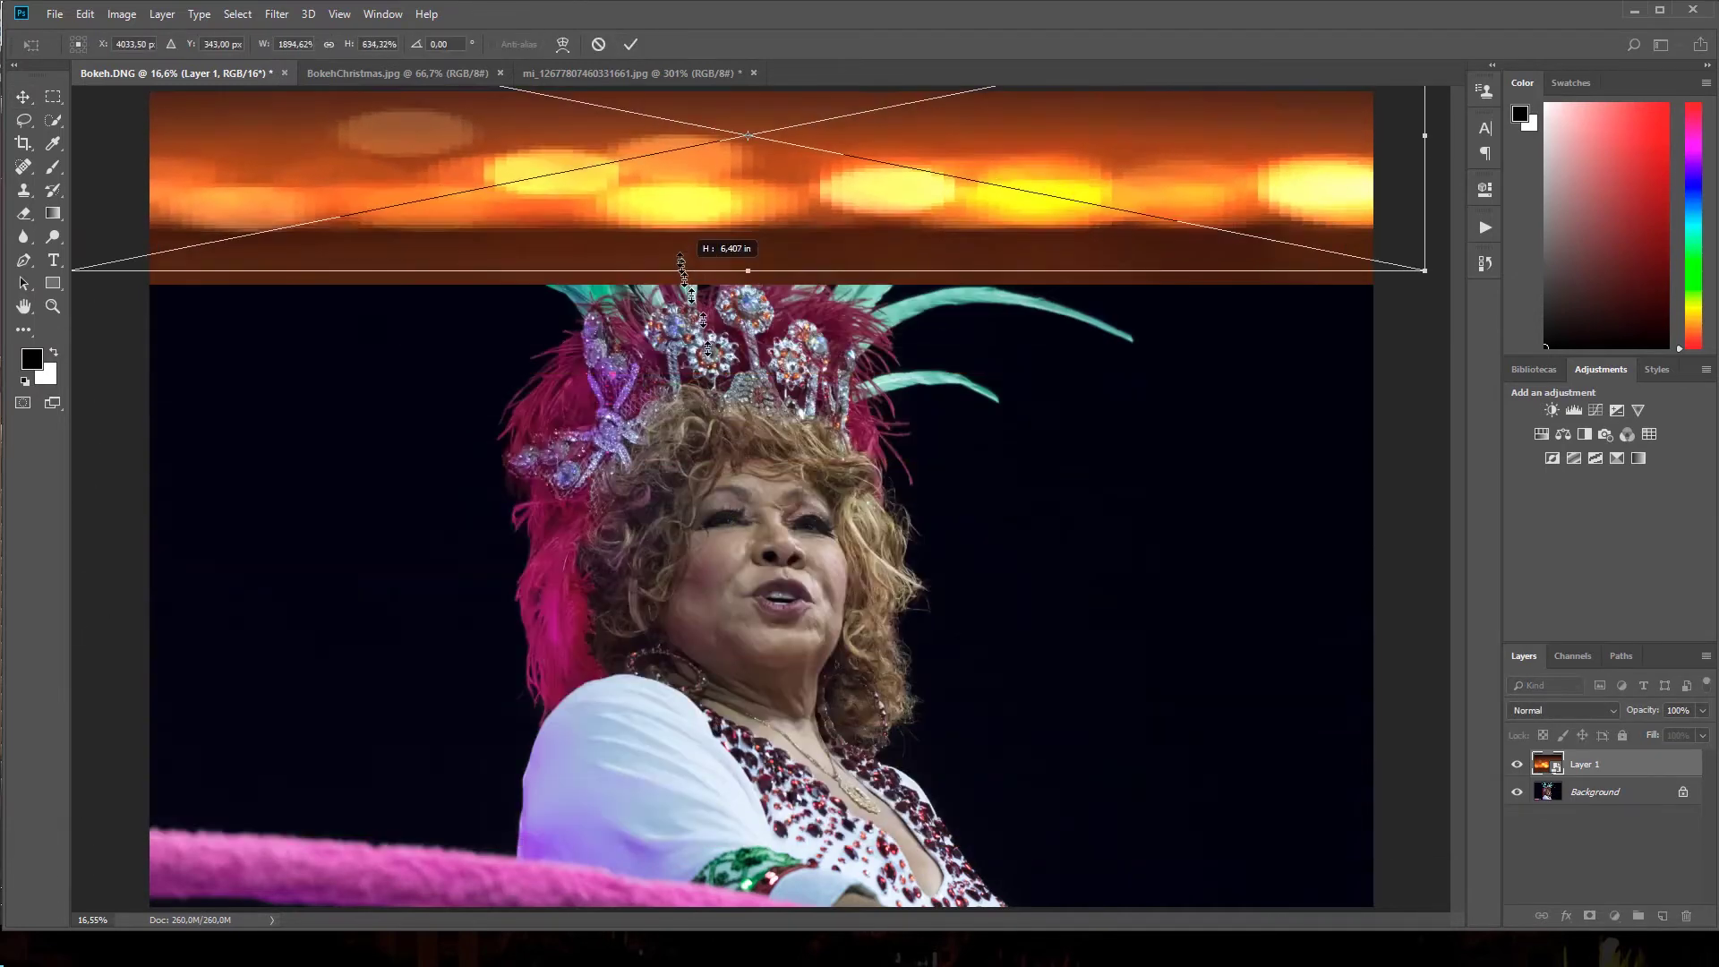
mouse_move(742, 849)
mouse_down()
mouse_move(712, 199)
mouse_move(696, 335)
mouse_up()
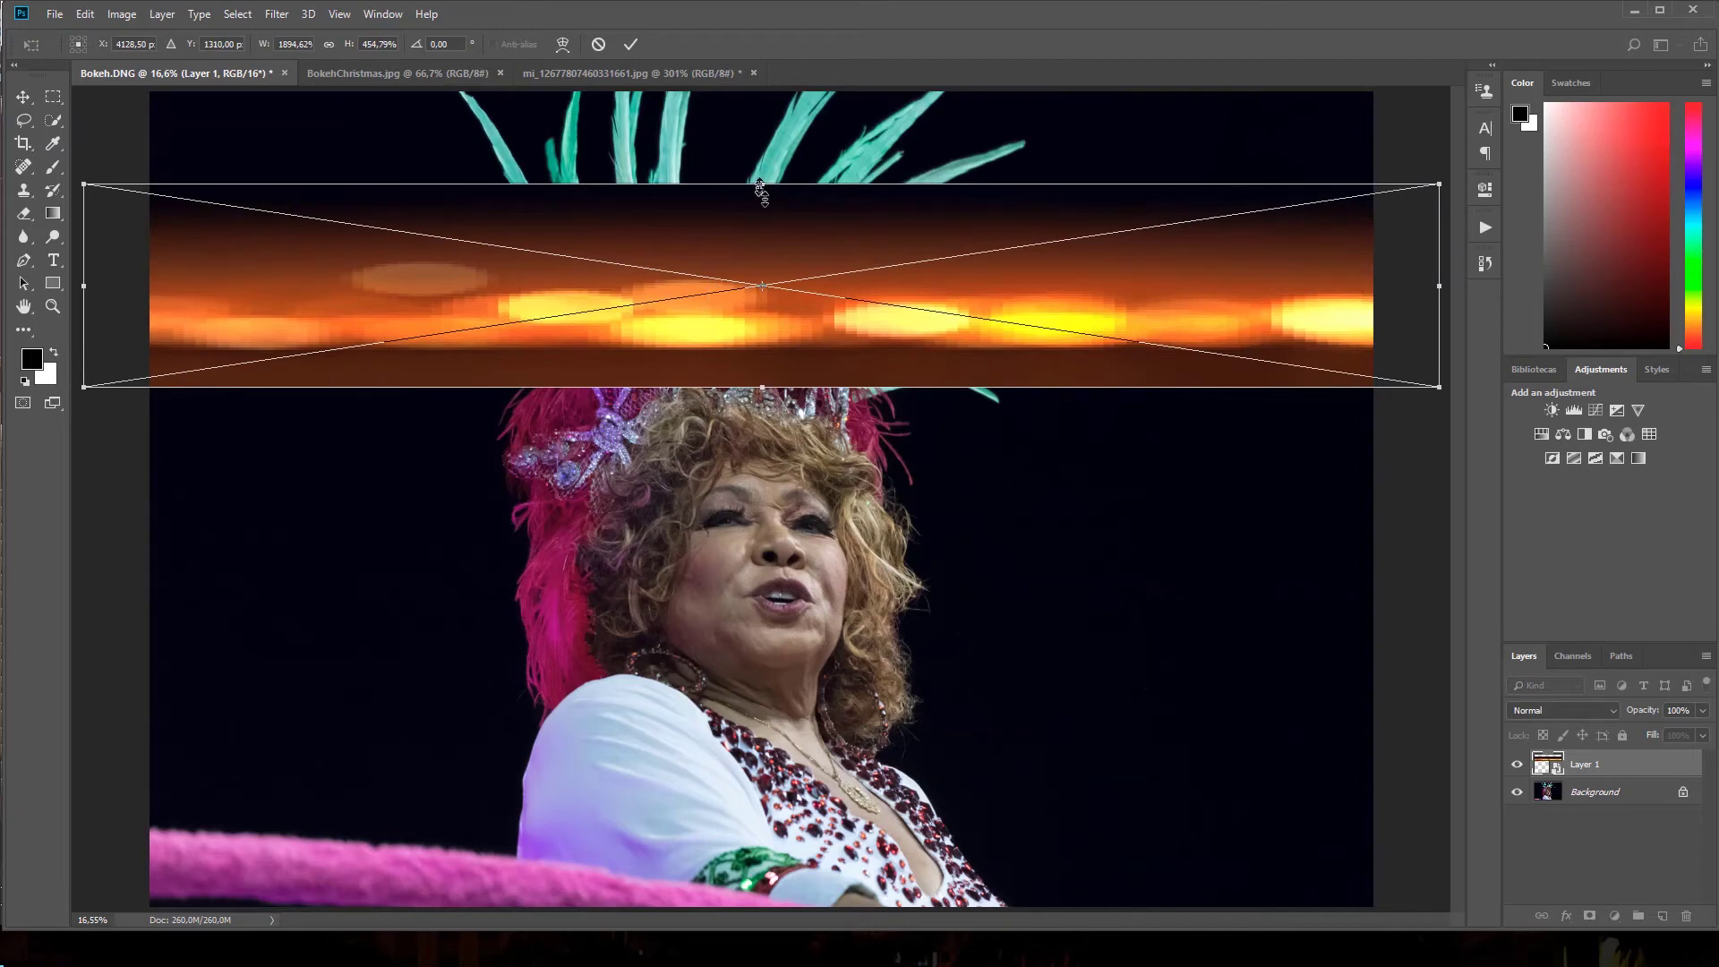
drag(762, 185, 774, 809)
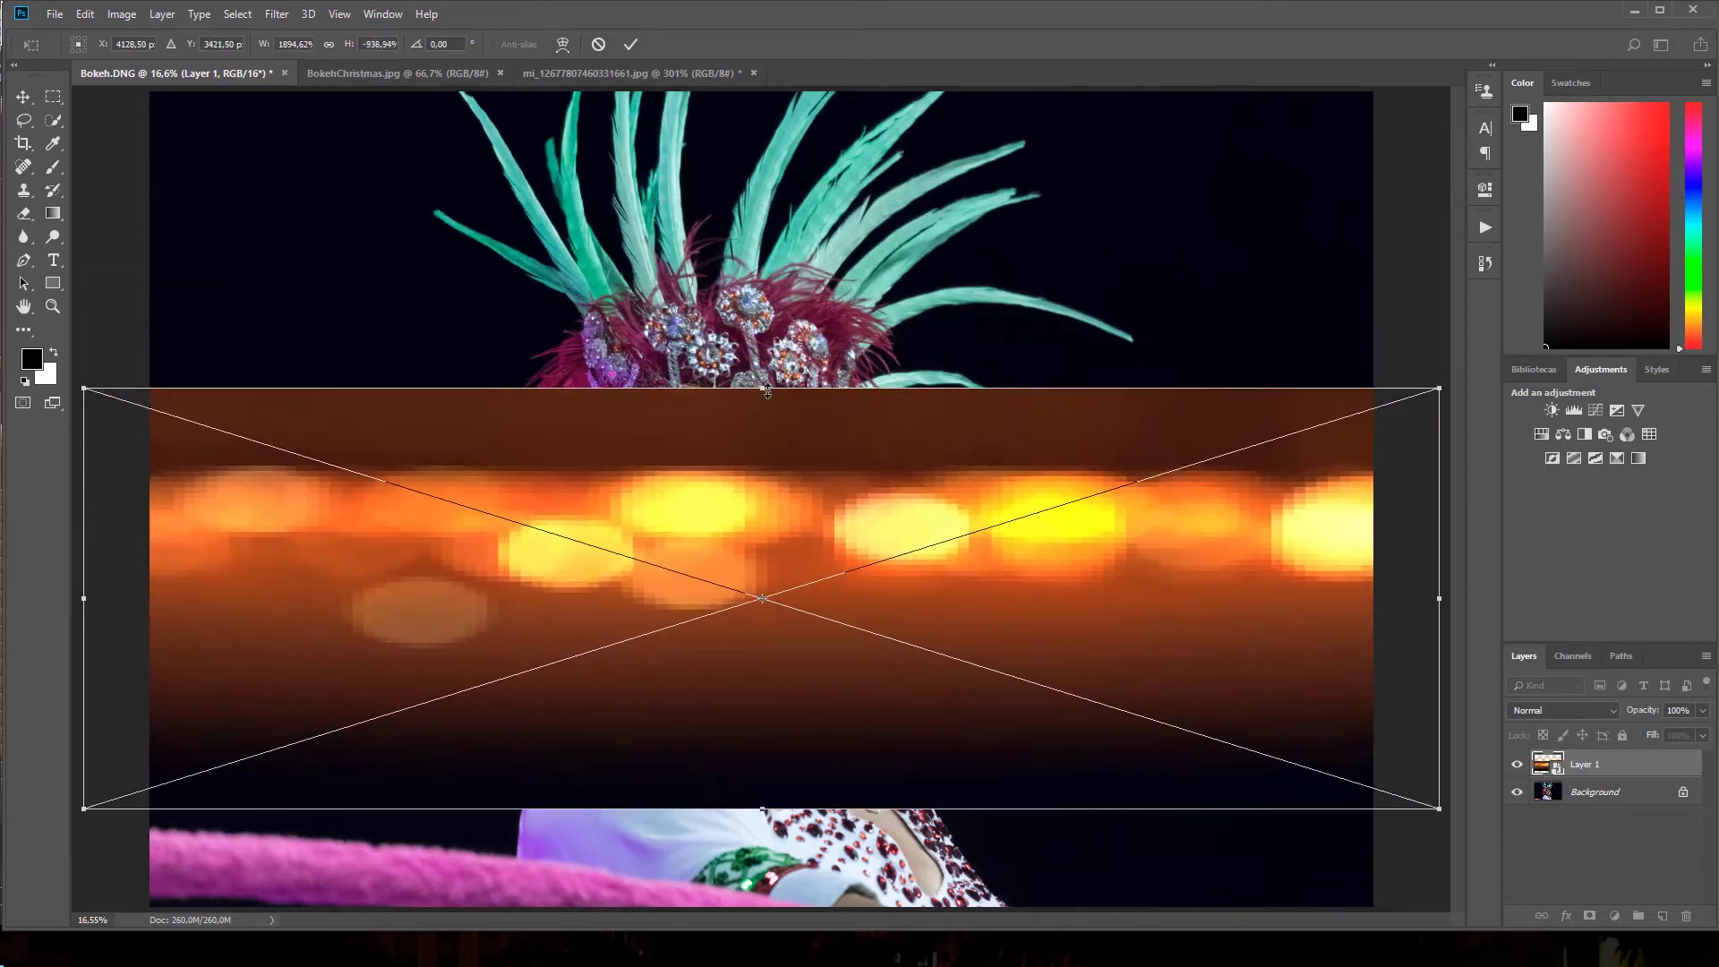
drag(762, 388, 755, 82)
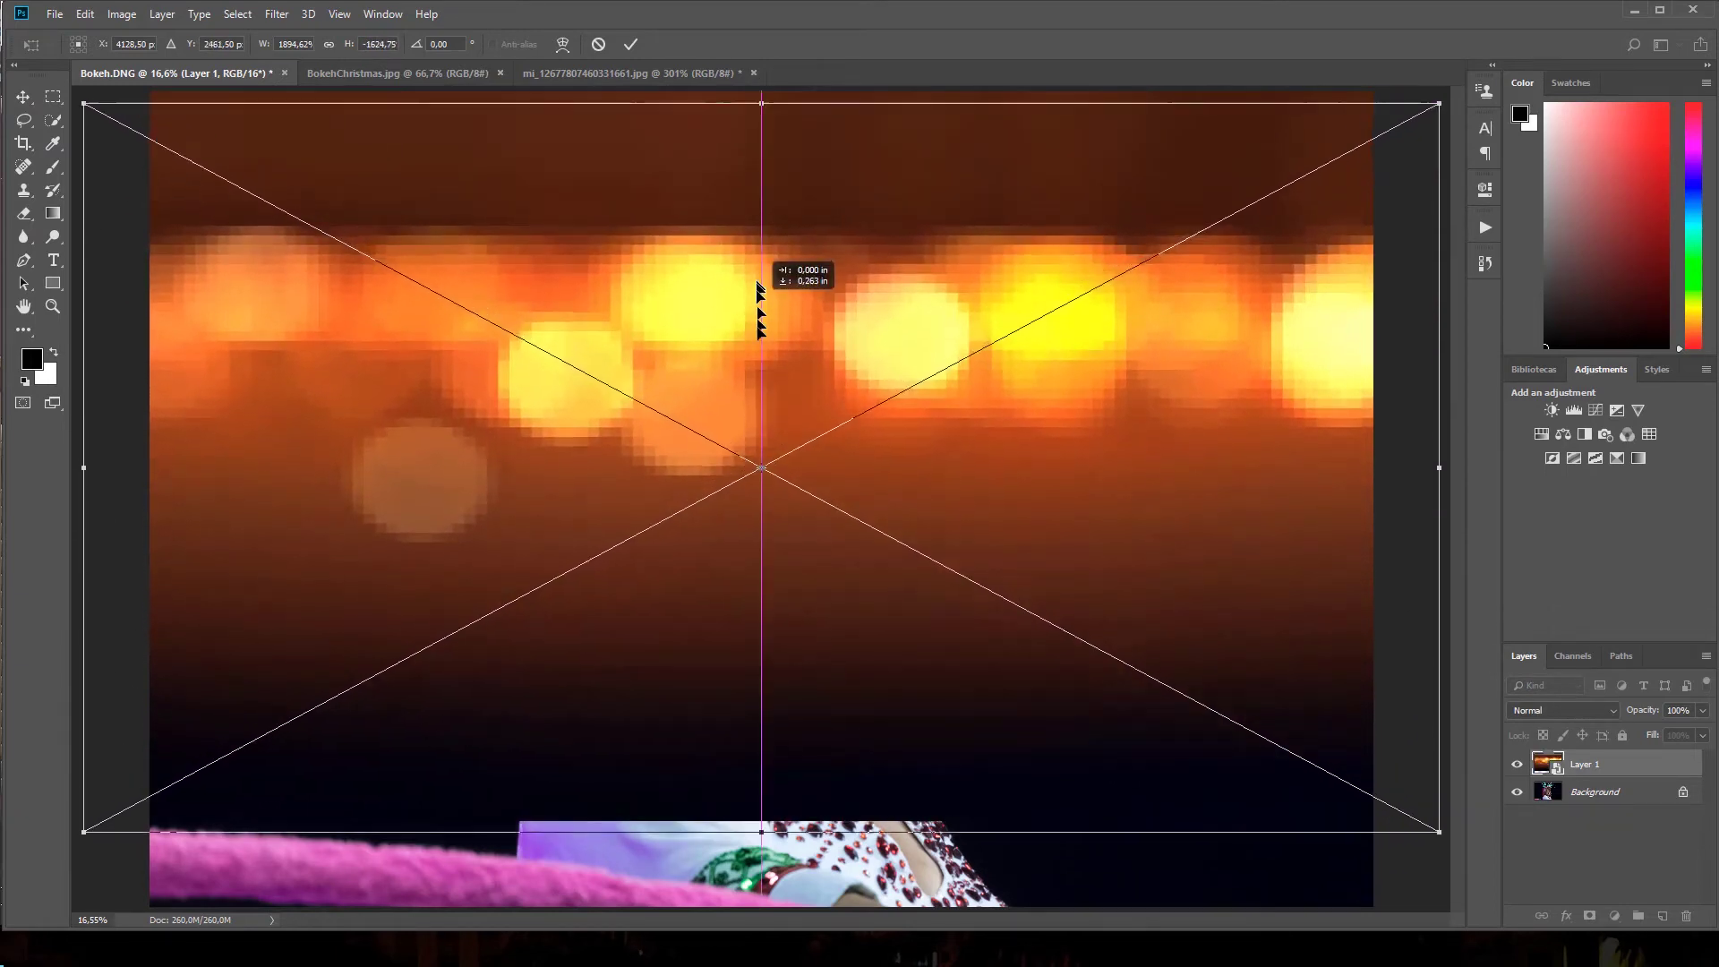
drag(760, 206, 761, 304)
drag(766, 179, 766, 134)
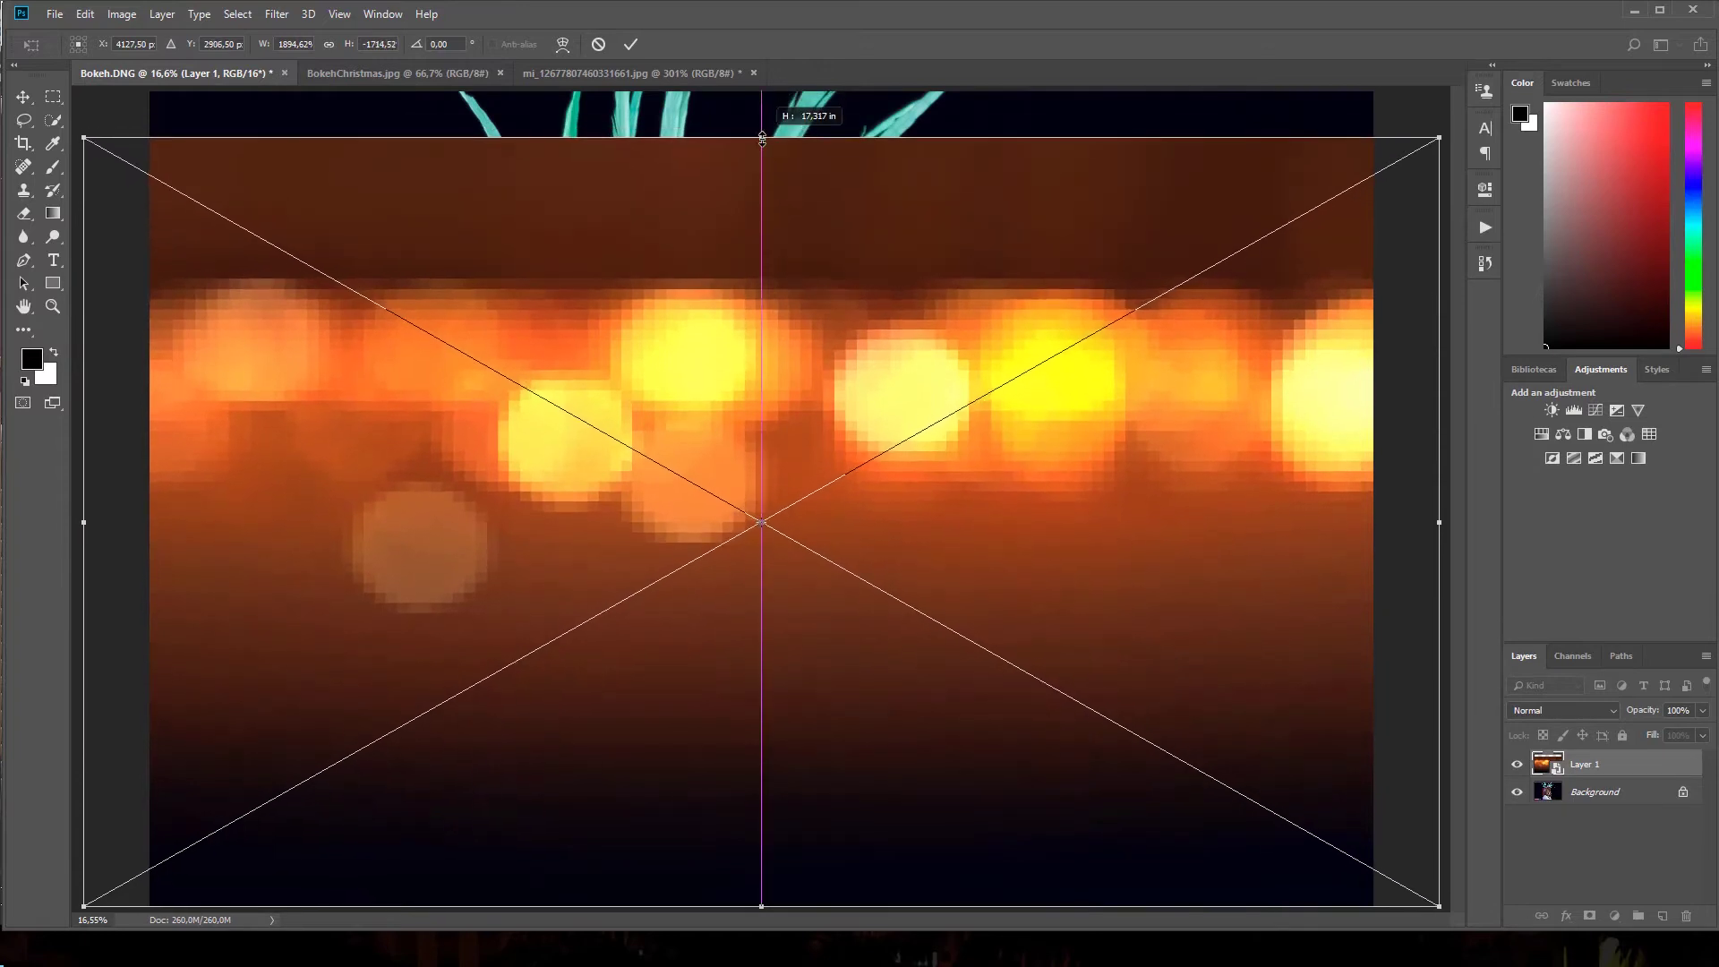
drag(753, 298, 753, 224)
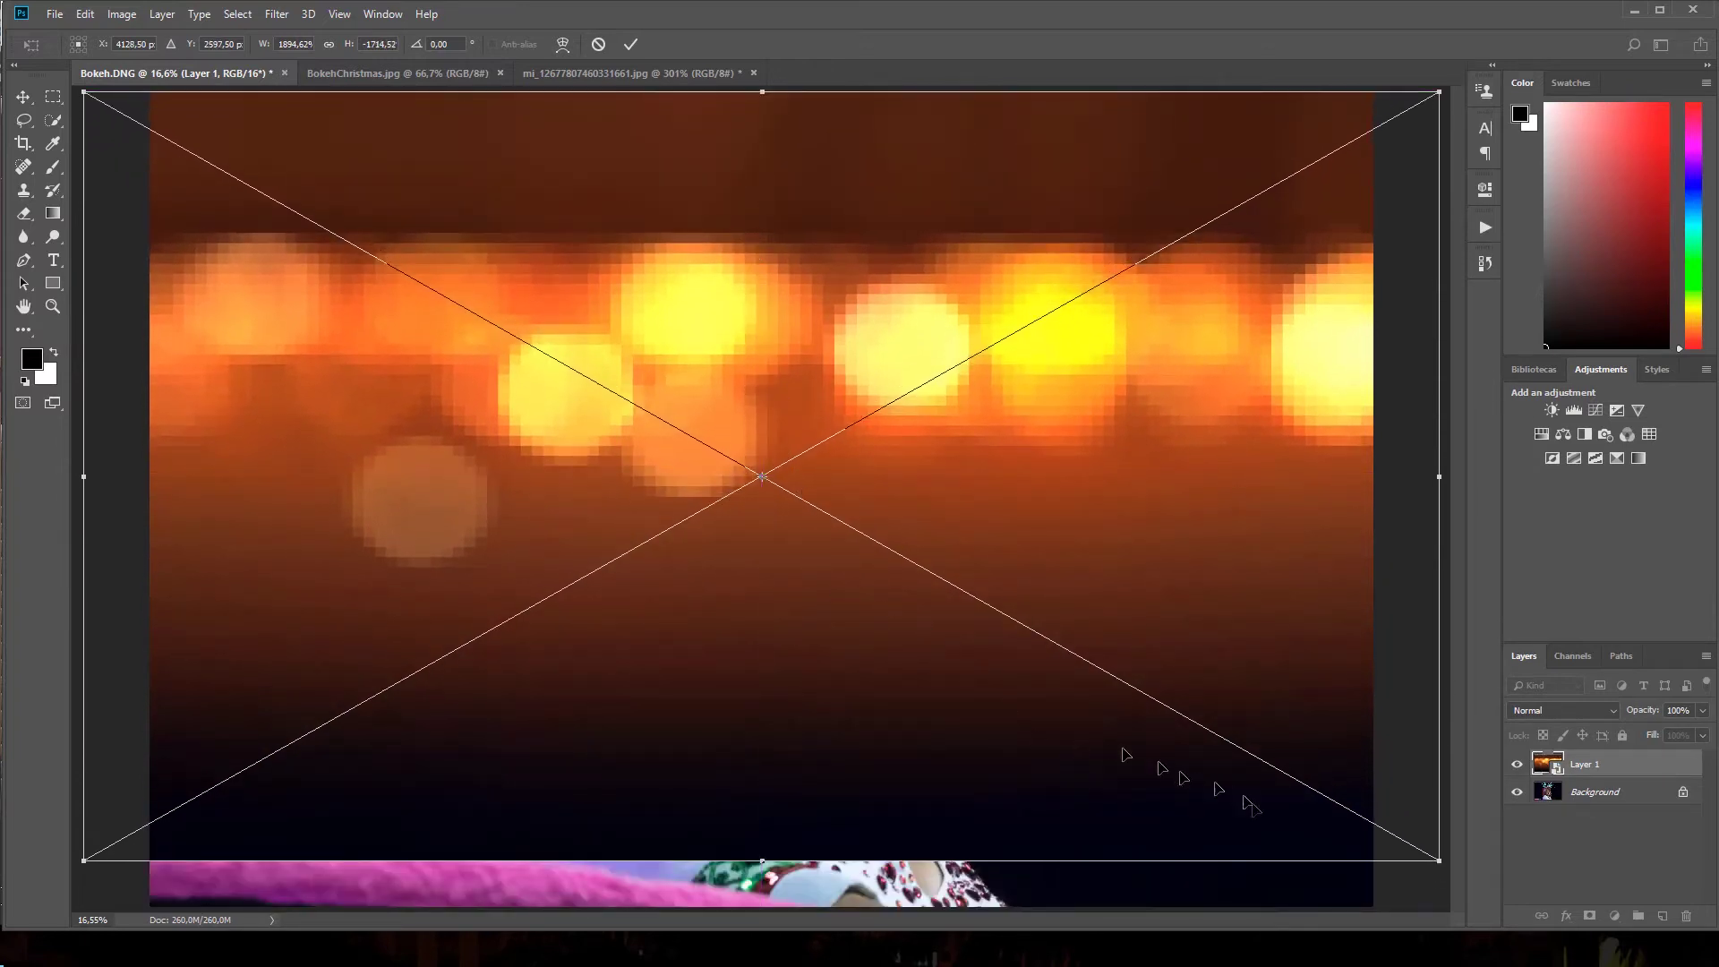
drag(1436, 855, 1477, 904)
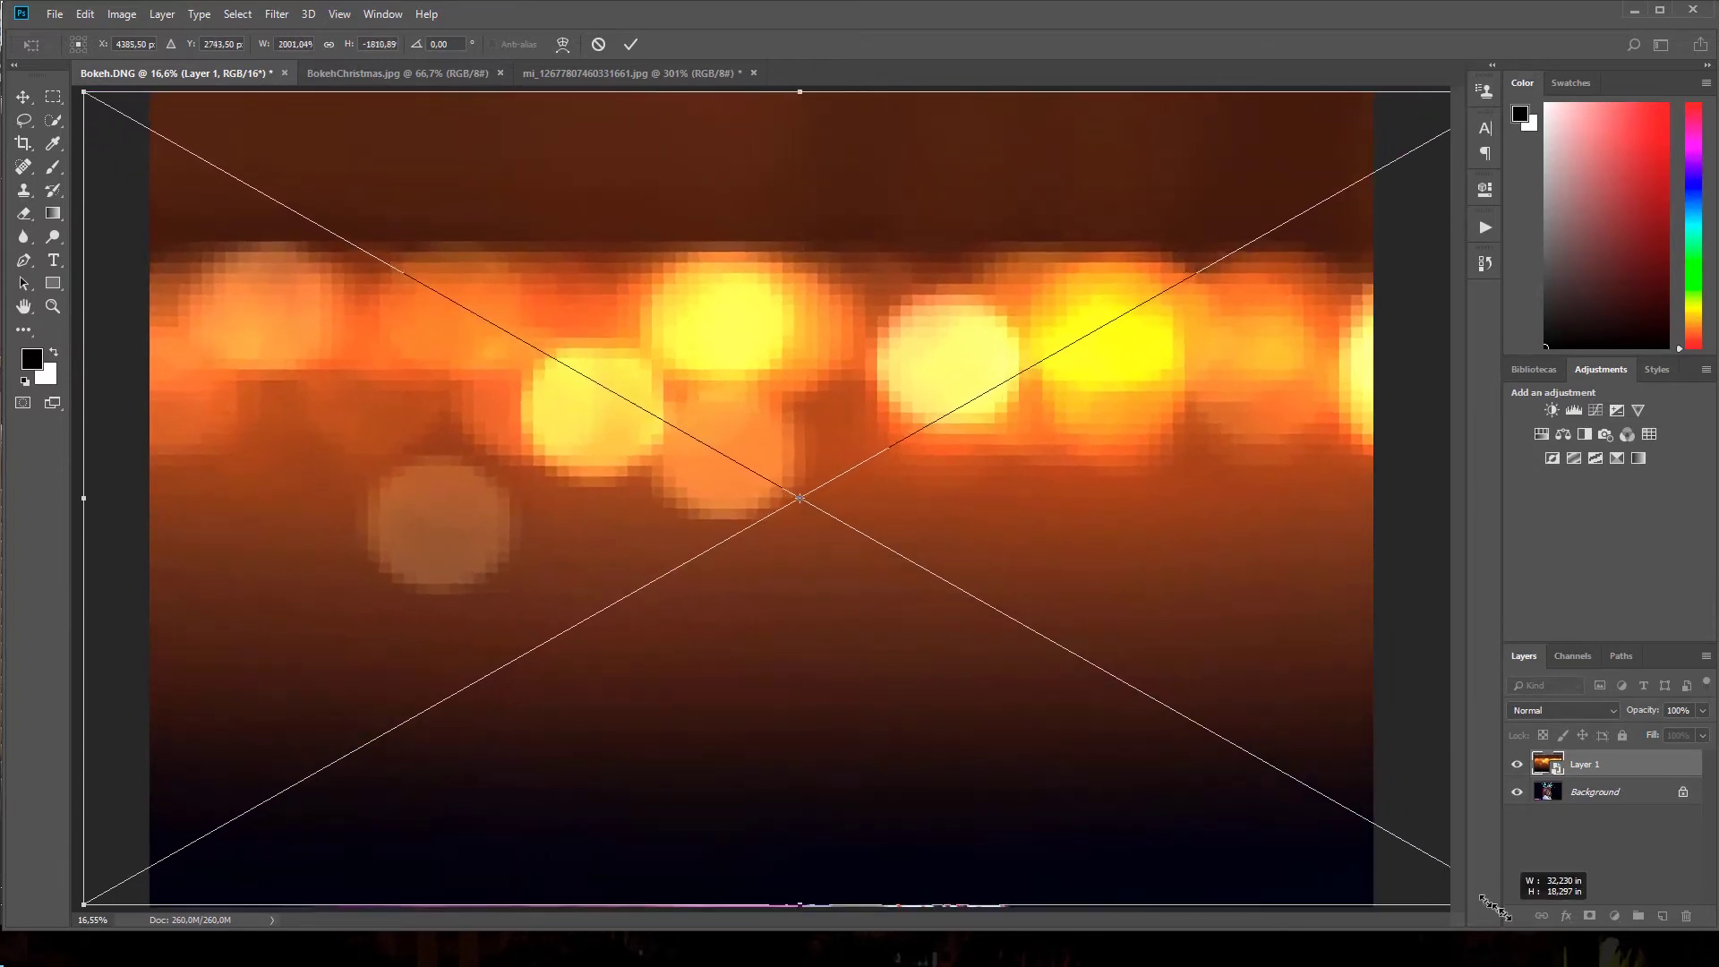
drag(953, 523, 895, 503)
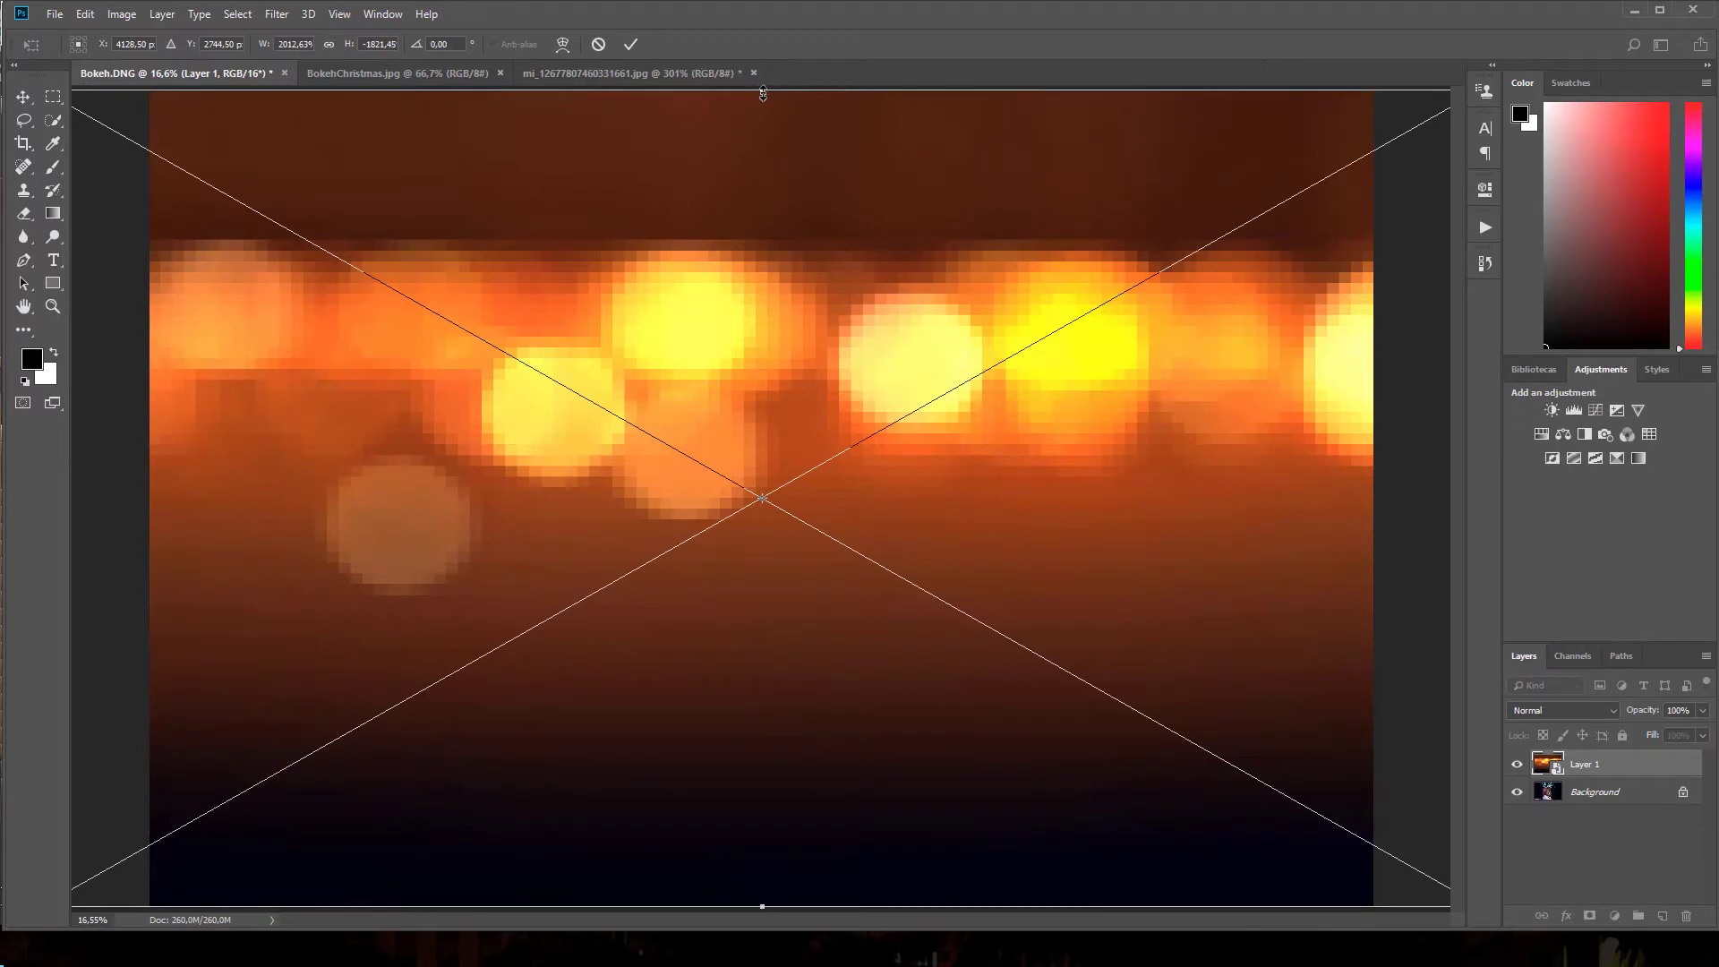
drag(763, 93, 805, 229)
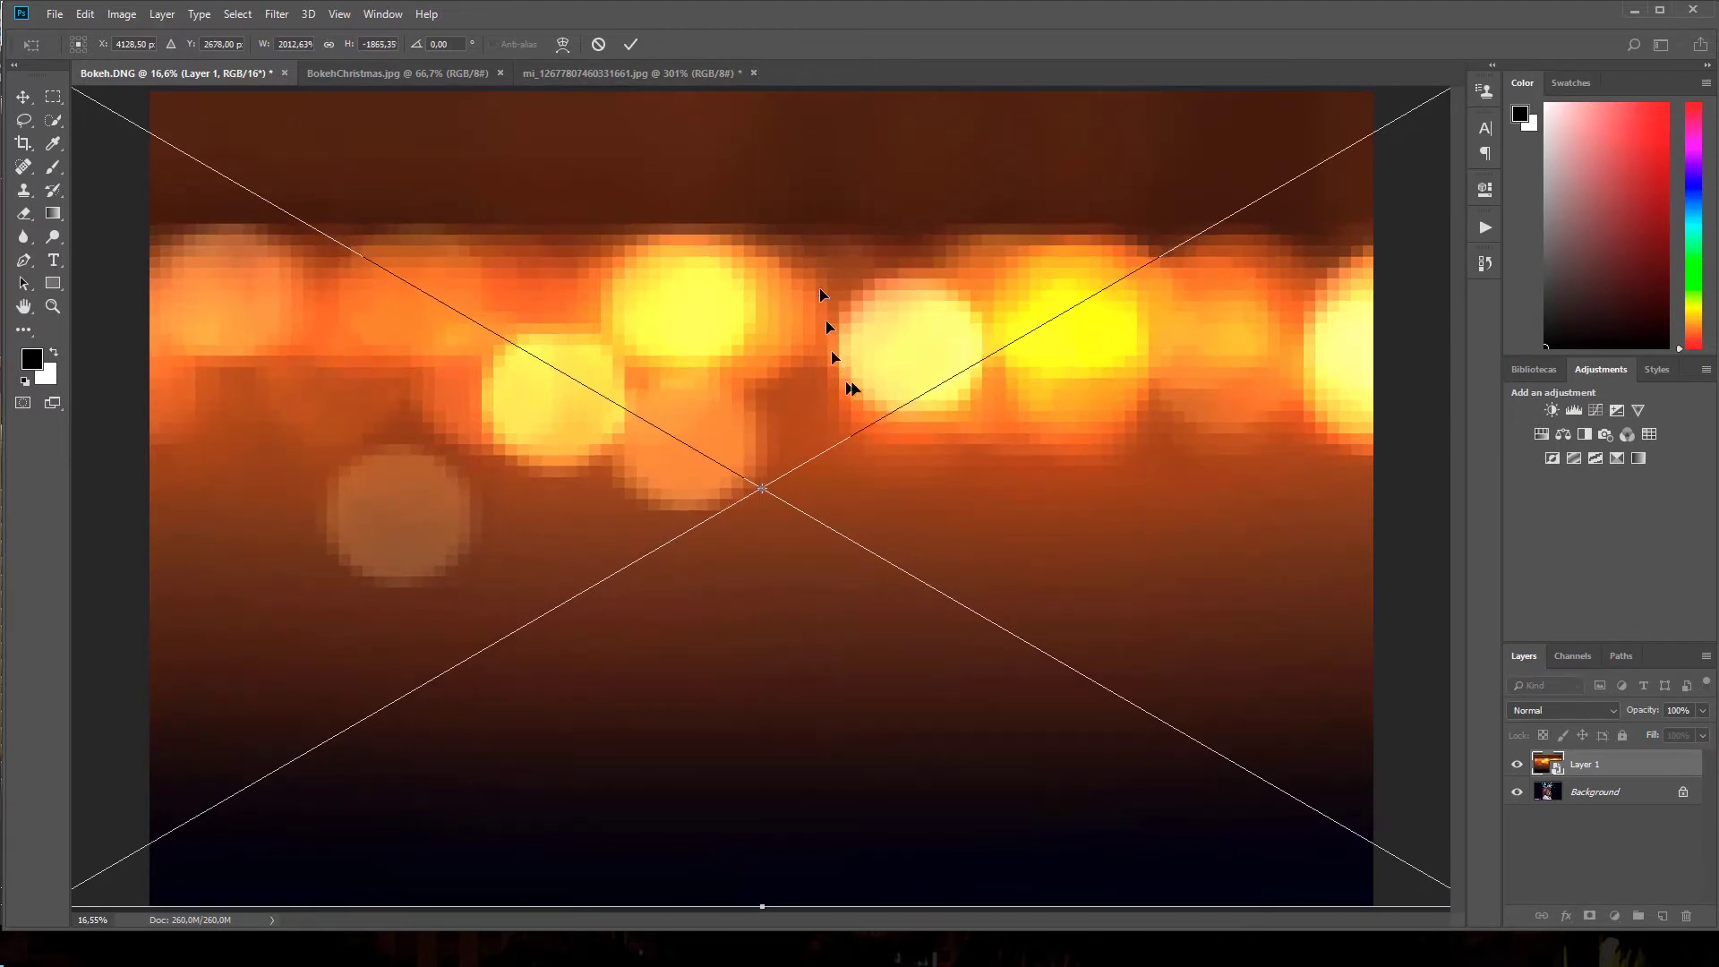
key(Return)
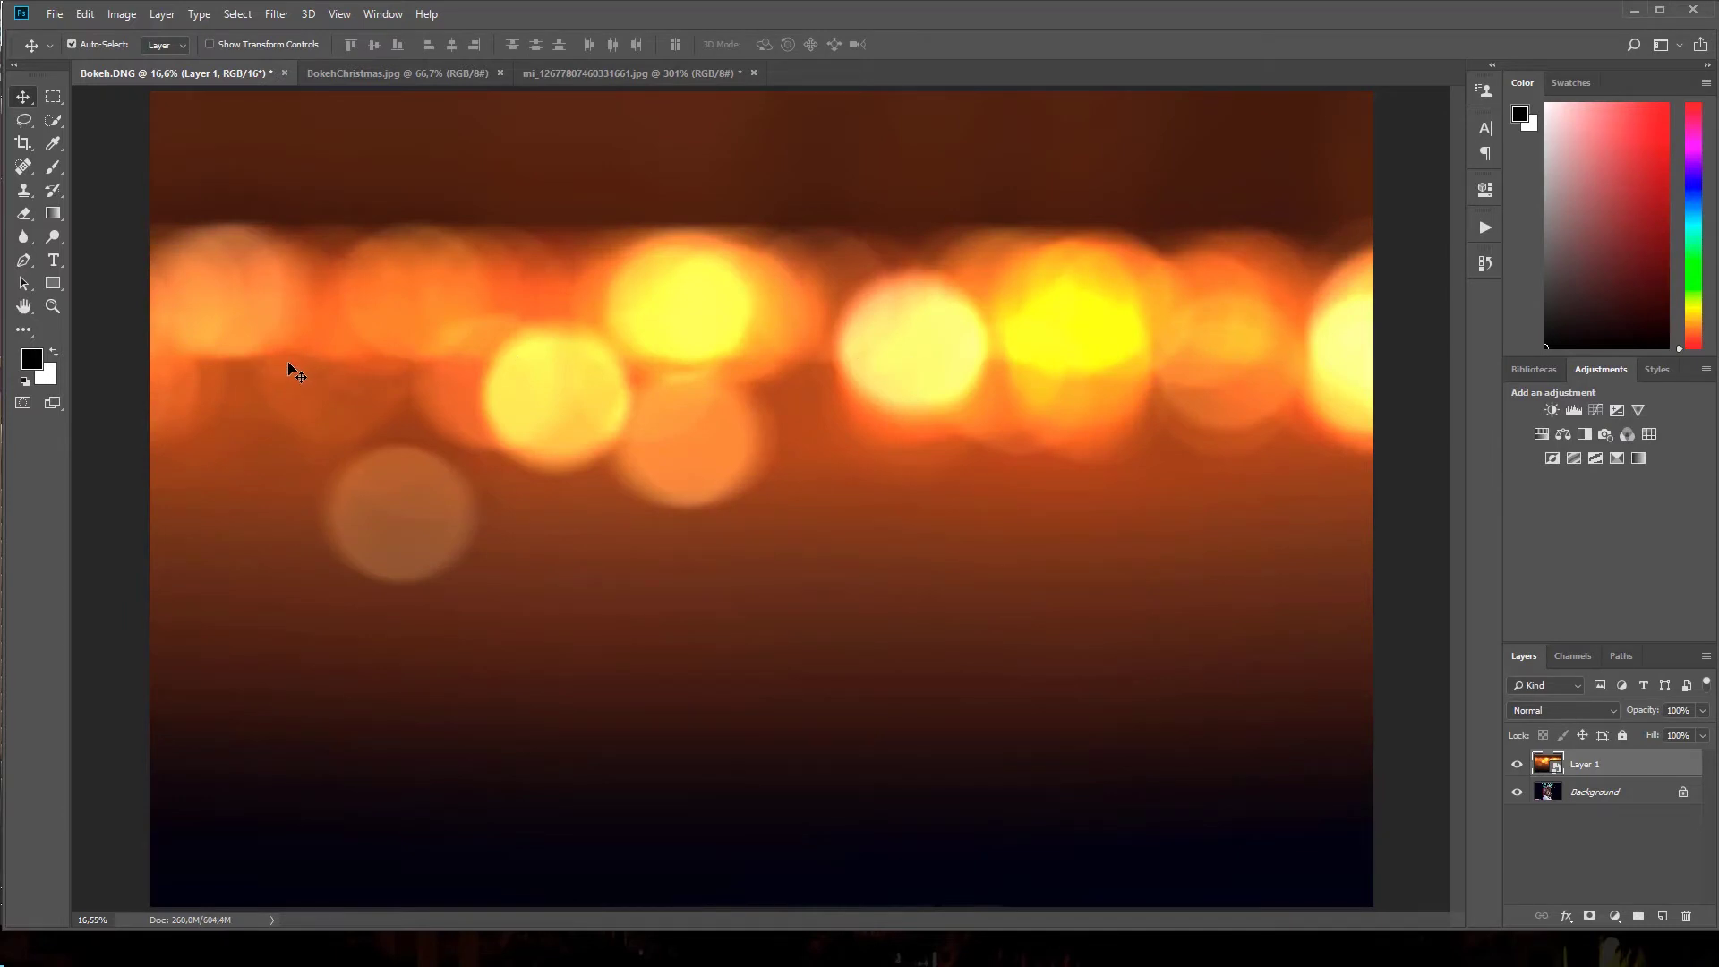
- Set Layer 1 to Screen blend mode, compare its visibility, and add a white layer mask
click(1564, 710)
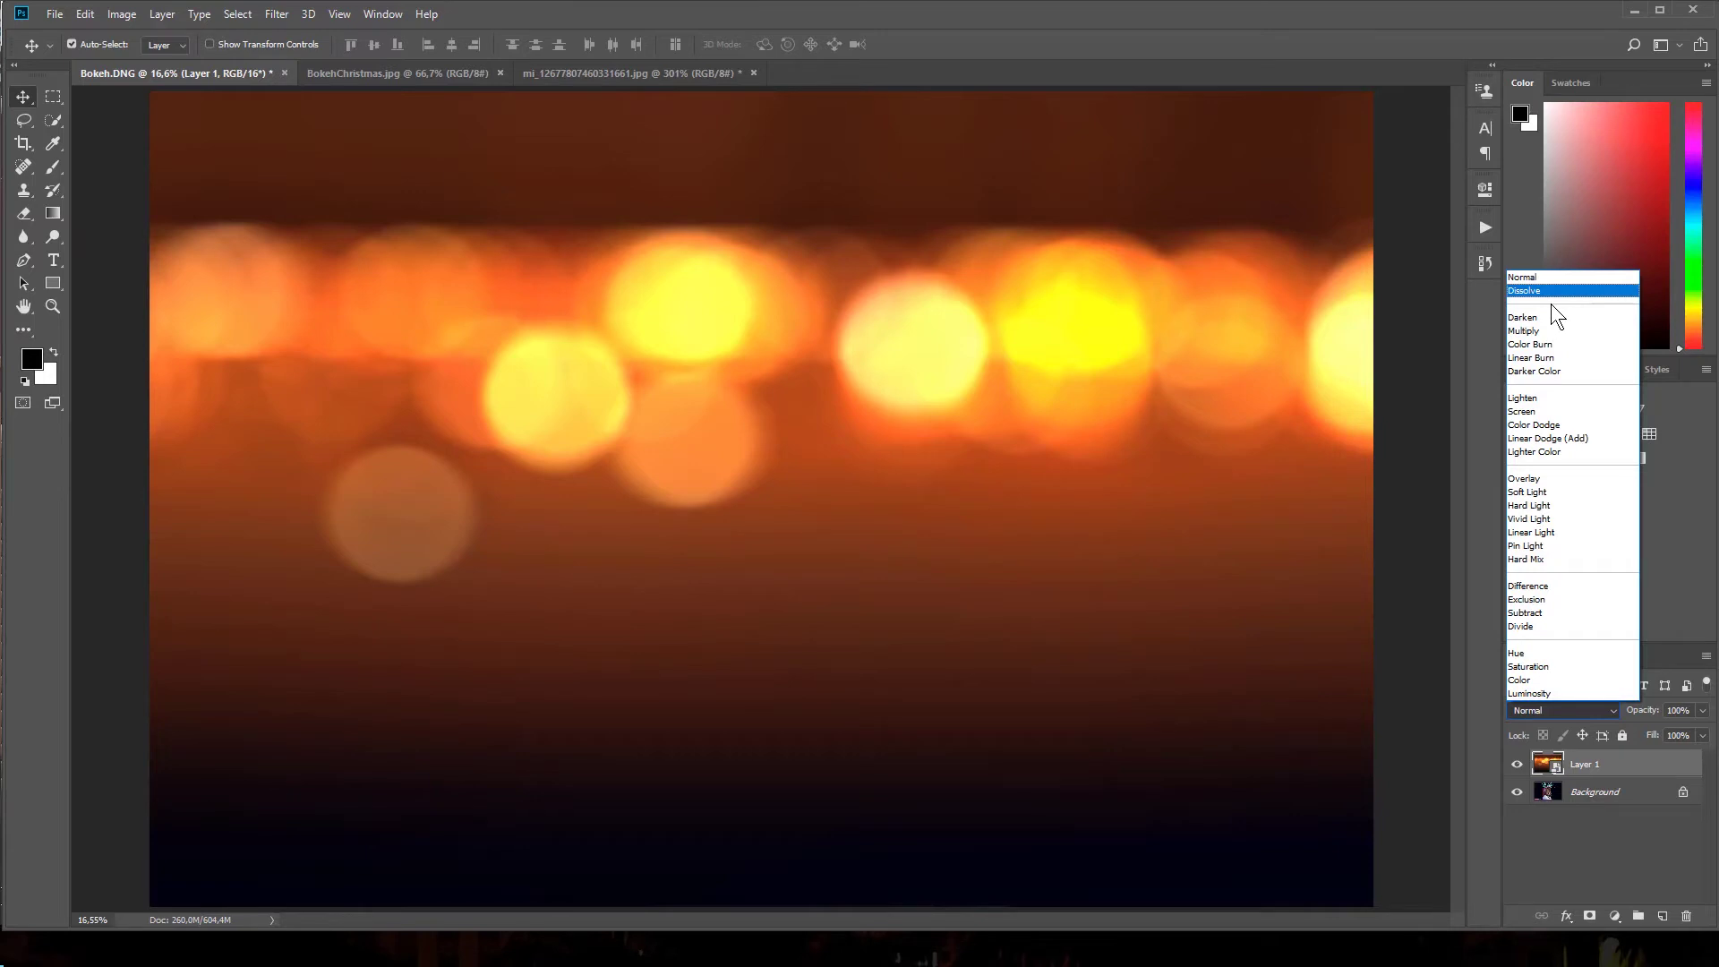
click(1528, 411)
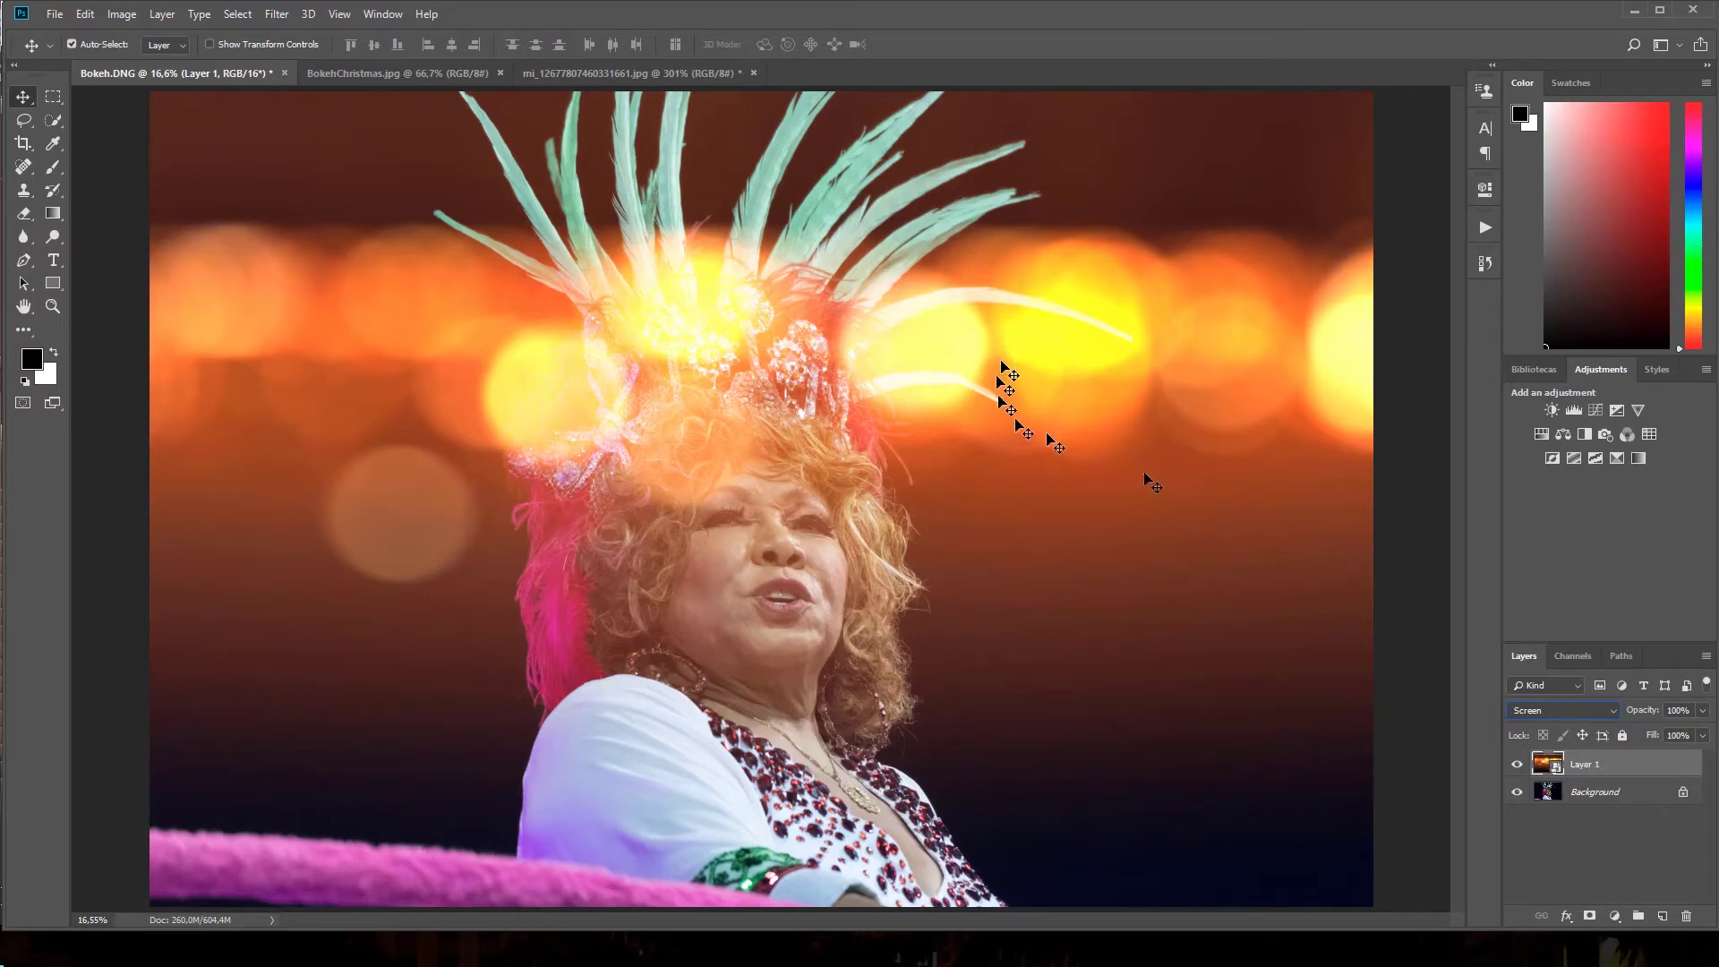
click(1516, 791)
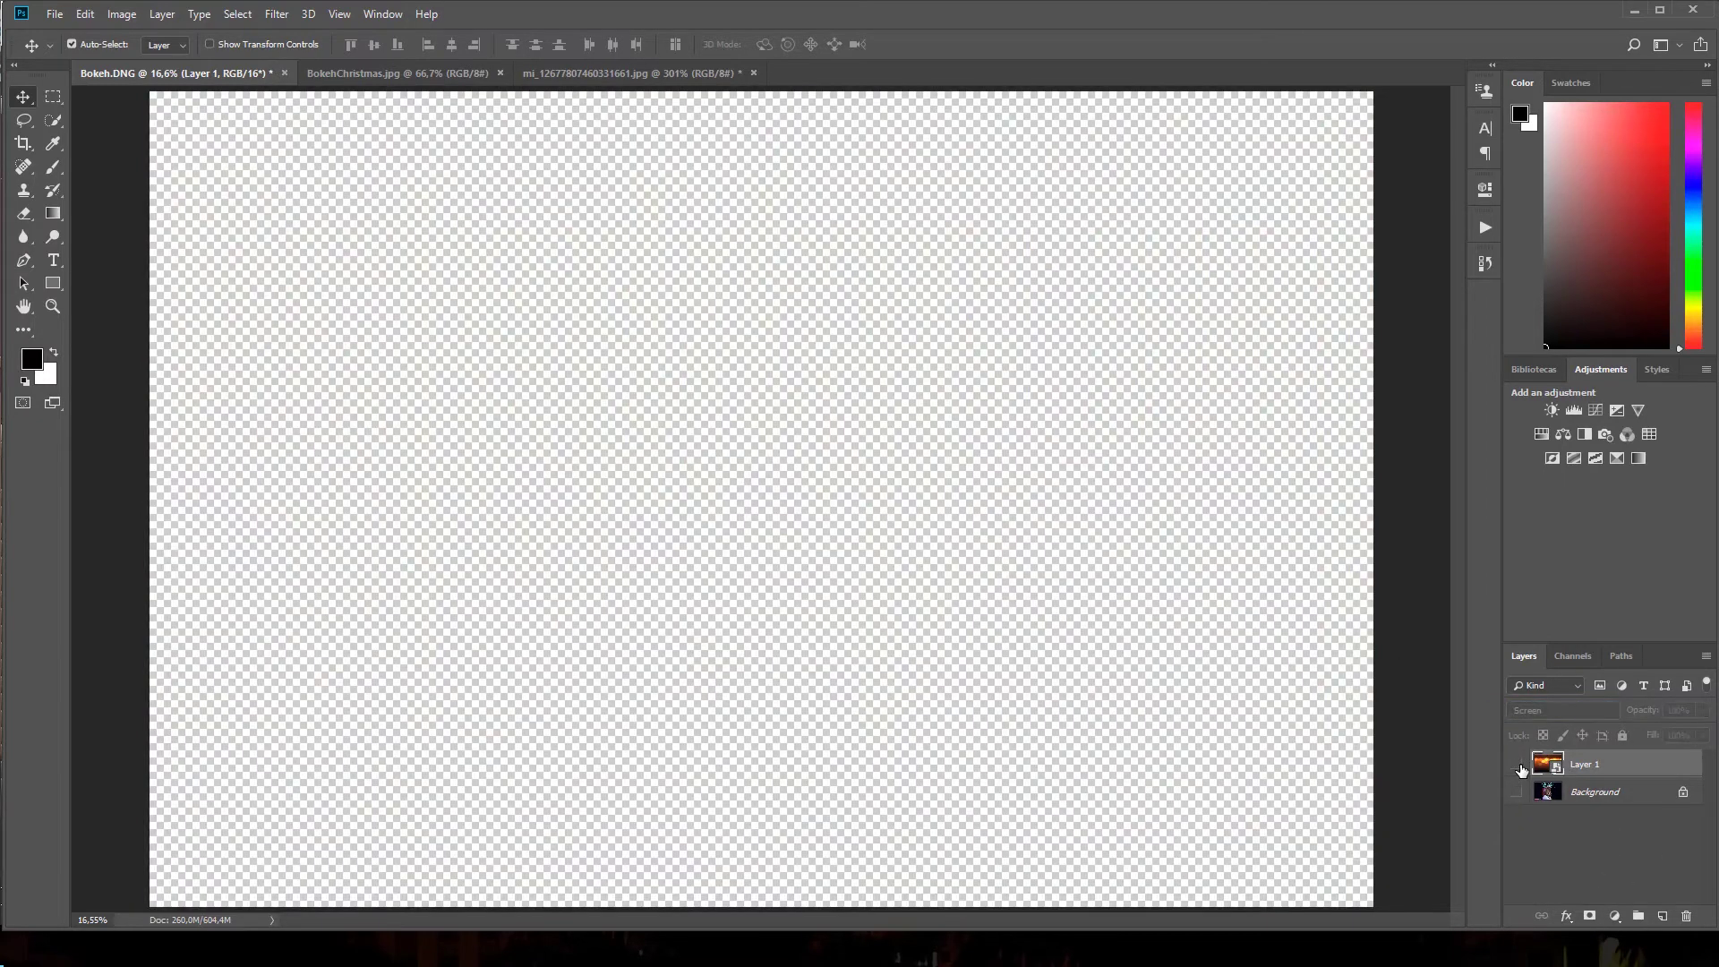
click(1517, 764)
click(1517, 791)
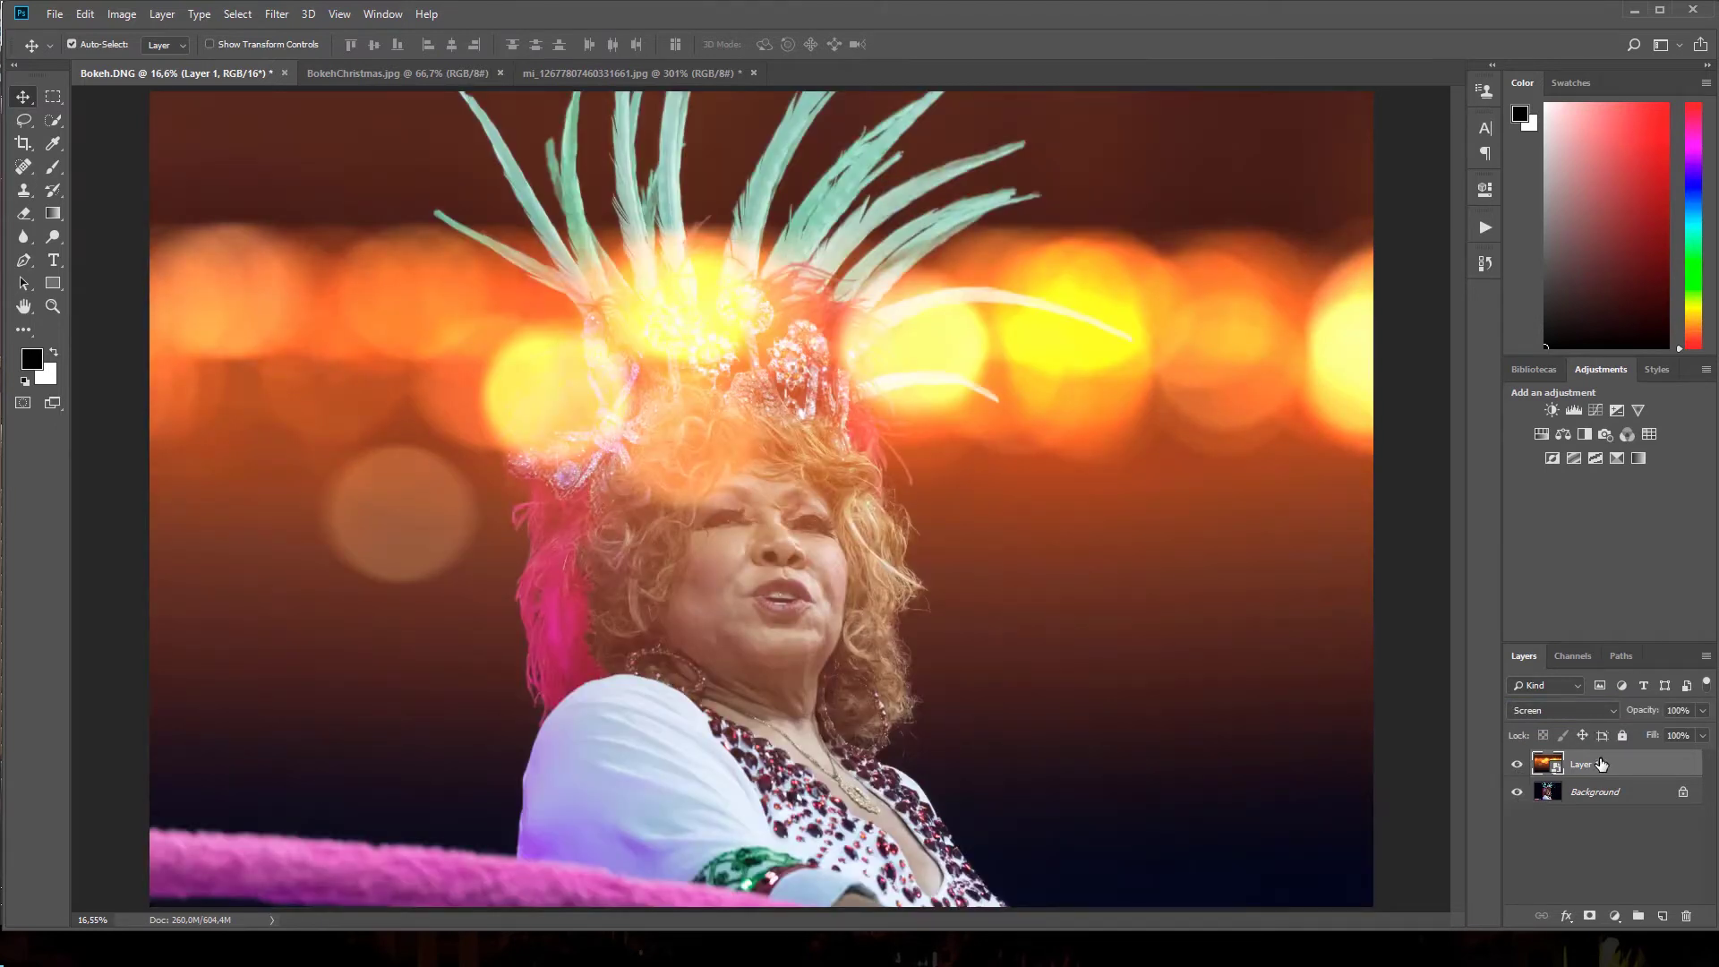
click(1589, 918)
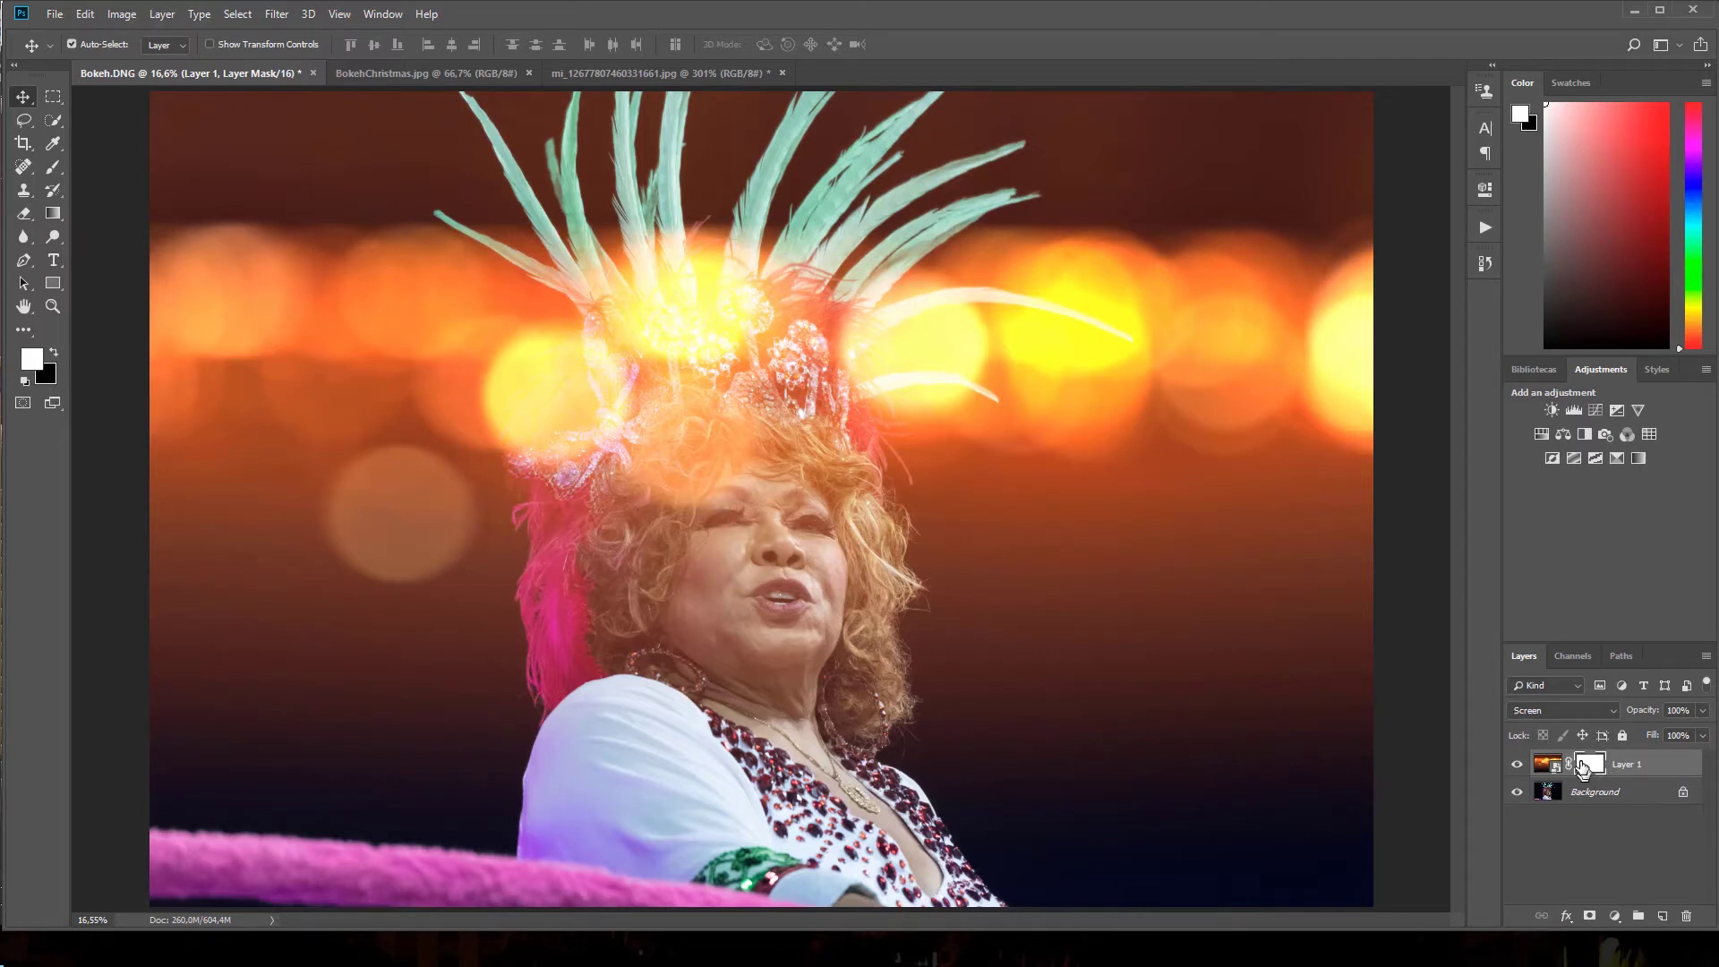
- Set up a black brush of about 448 px at 47% opacity
click(54, 354)
click(53, 167)
right_click(633, 334)
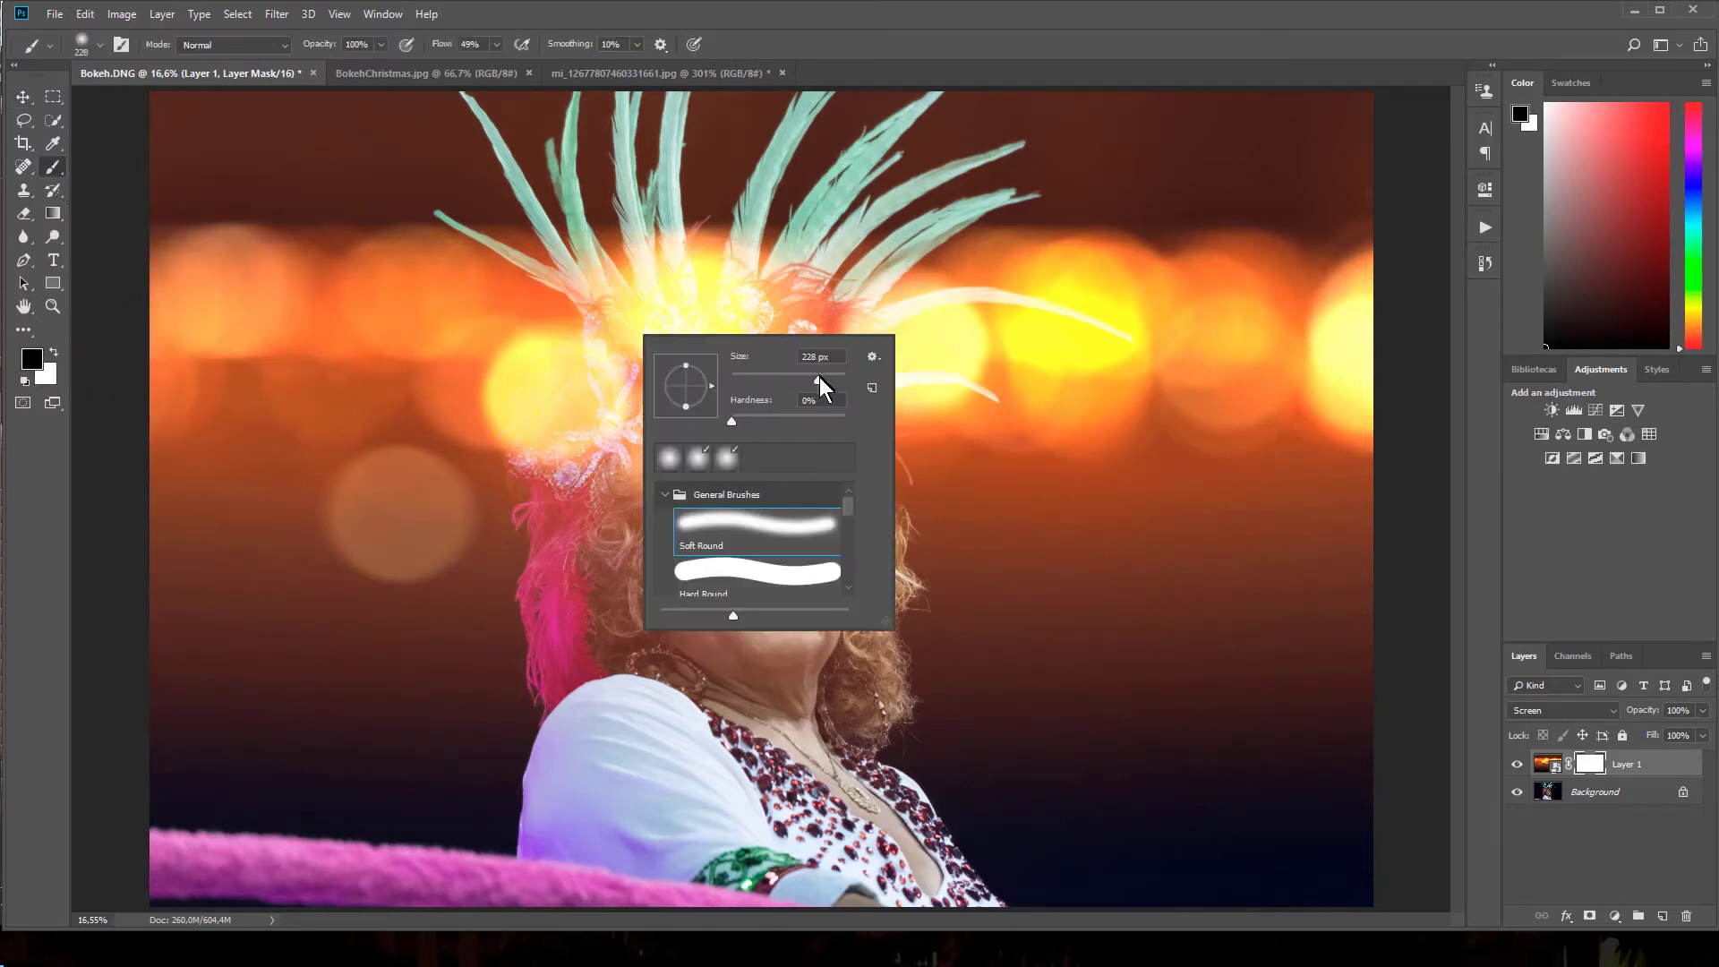
drag(830, 379, 832, 379)
click(382, 45)
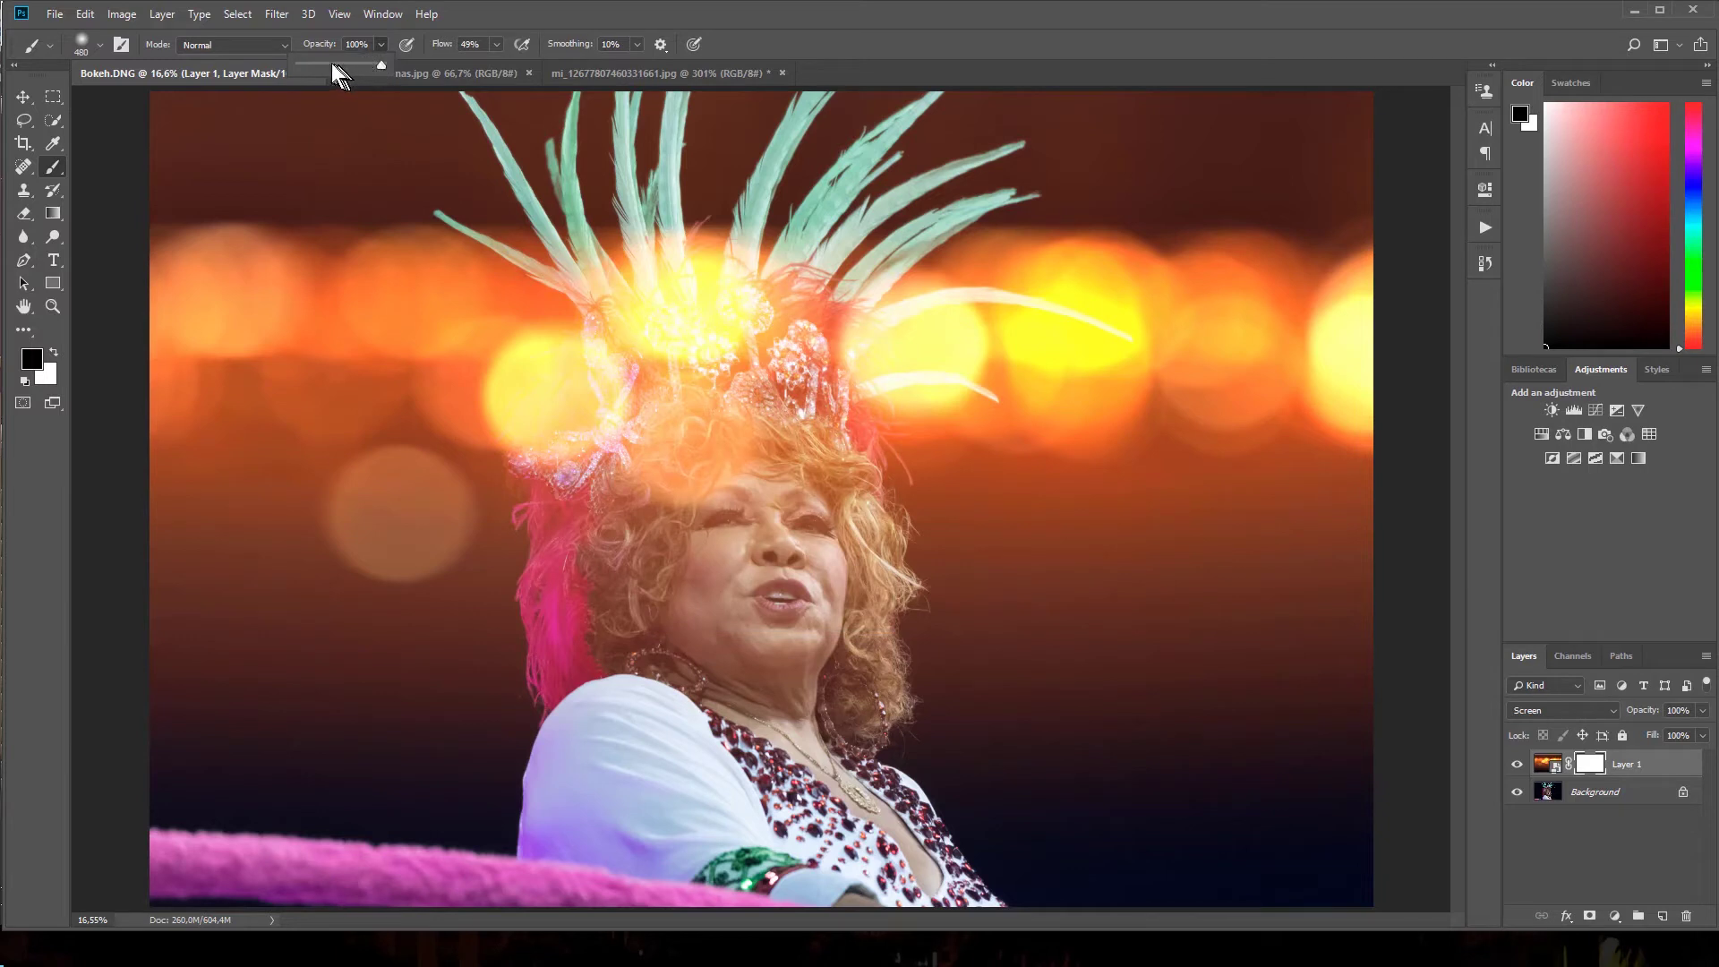
click(336, 63)
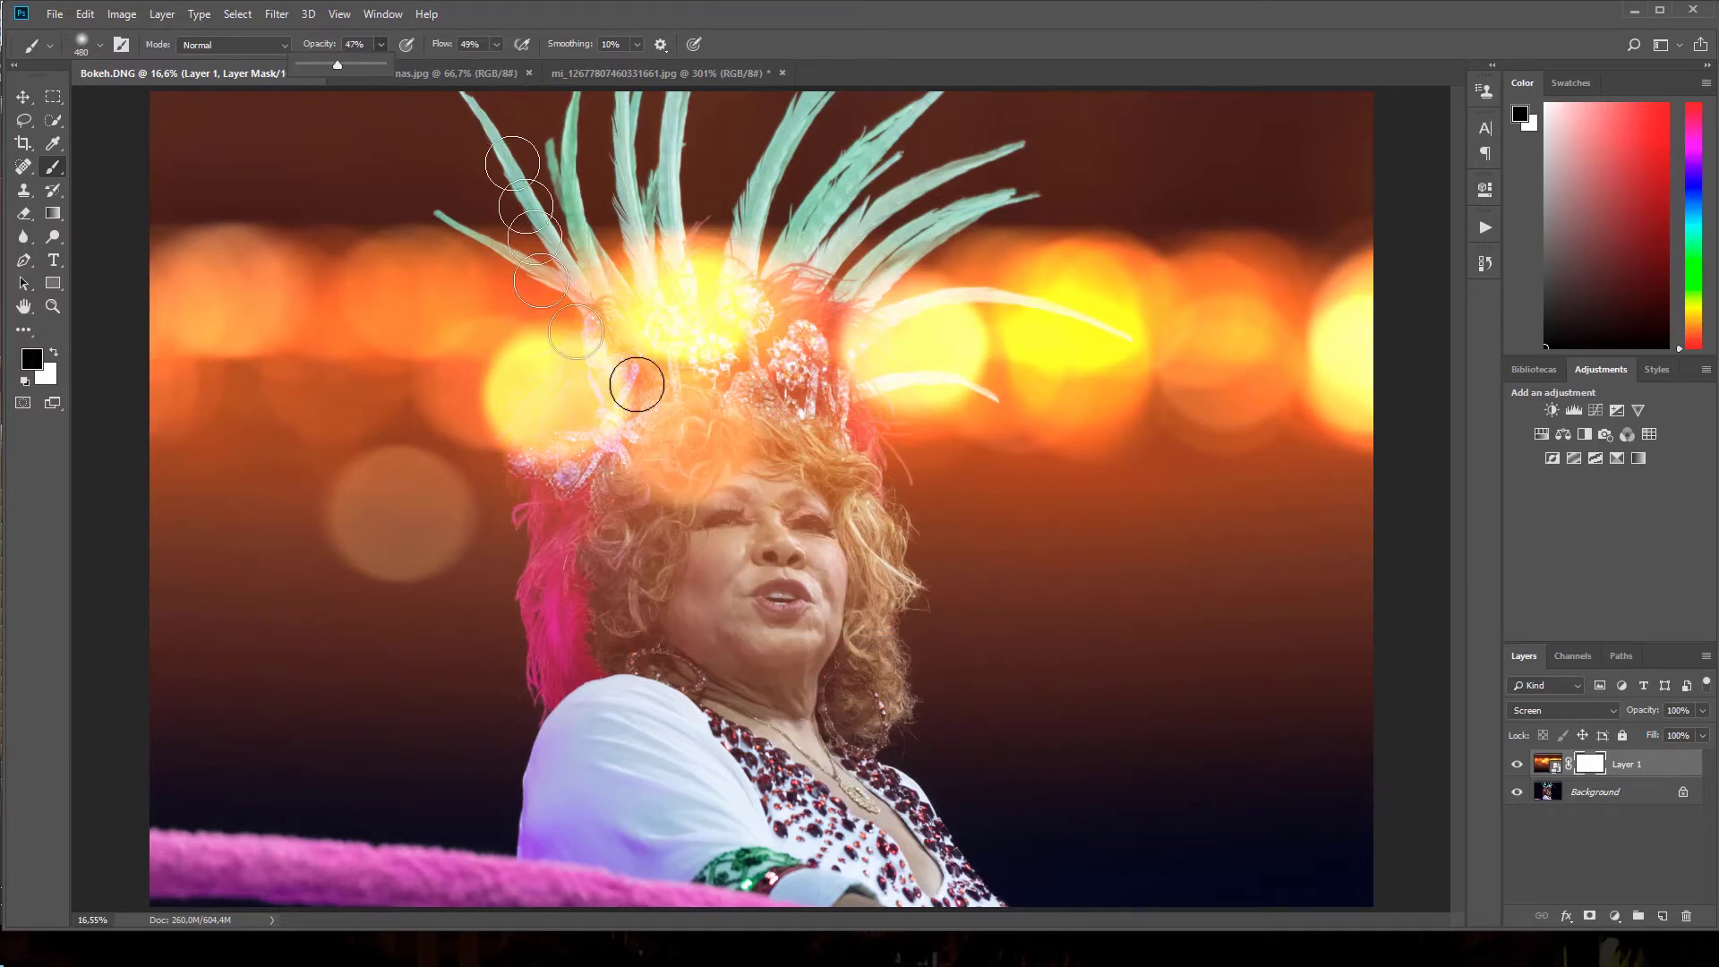
click(695, 479)
- Paint black over the face and hair at 511 px, then white over the headdress jewels
drag(690, 511, 685, 524)
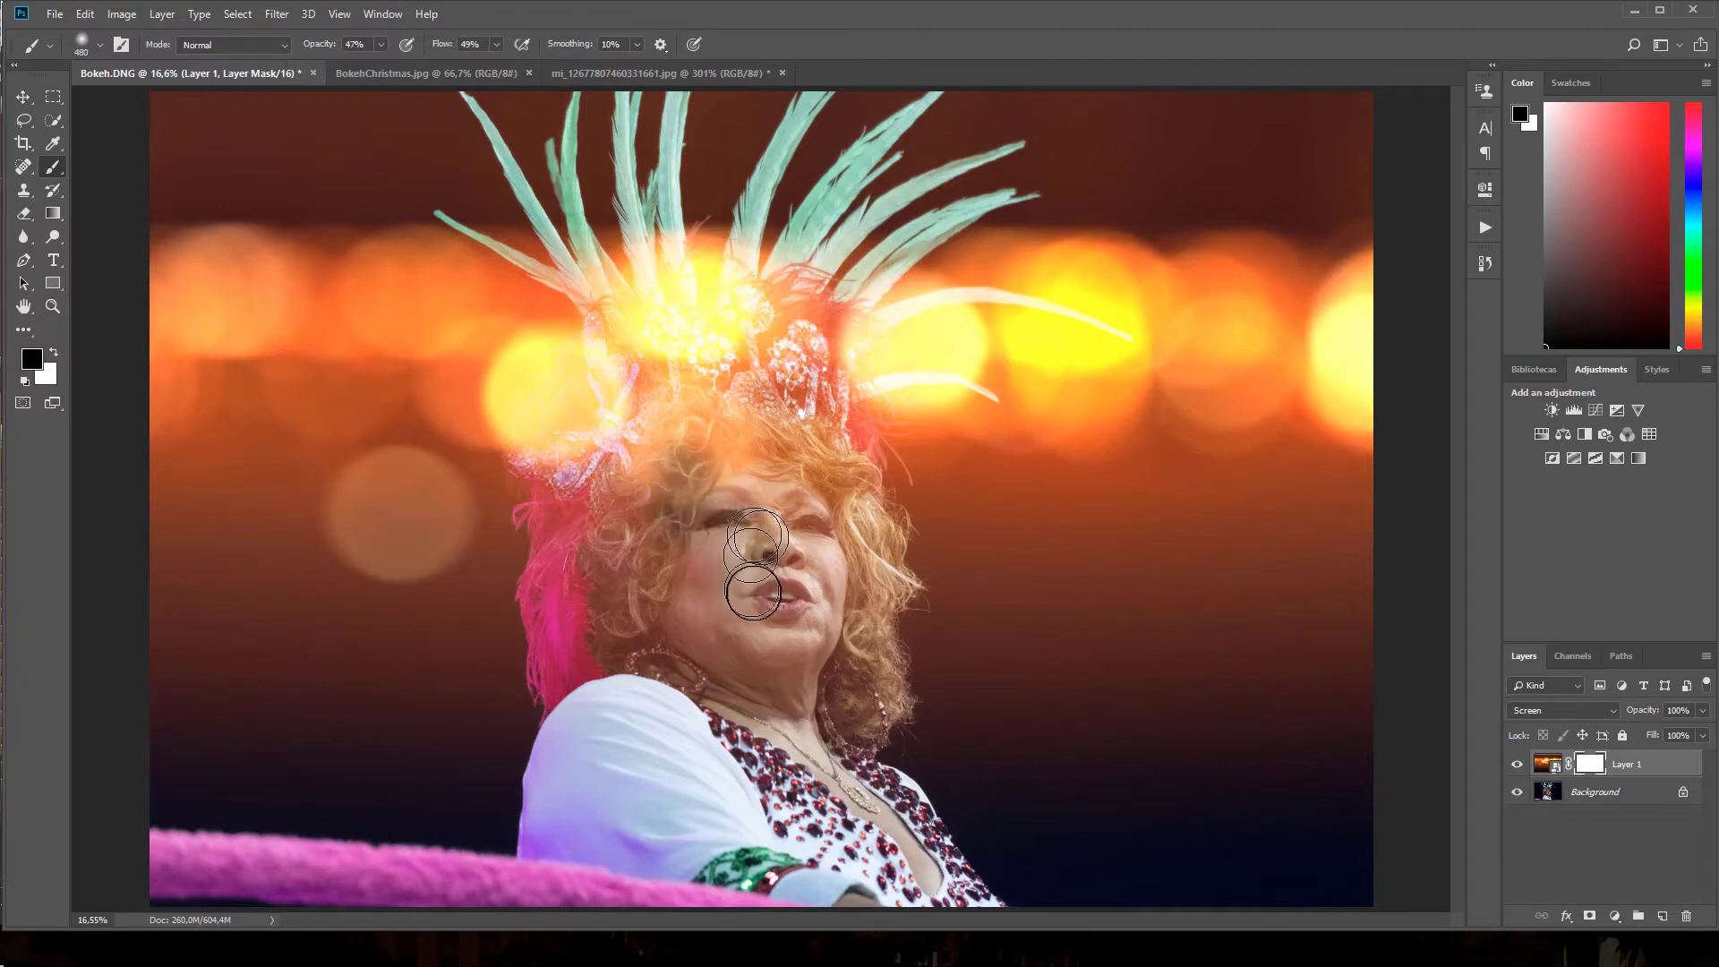
mouse_move(723, 601)
mouse_down()
mouse_move(737, 438)
mouse_move(752, 573)
mouse_move(806, 744)
mouse_move(788, 819)
mouse_move(730, 529)
mouse_move(660, 411)
mouse_move(618, 627)
mouse_move(689, 627)
mouse_move(788, 582)
mouse_move(810, 546)
mouse_move(779, 376)
mouse_move(706, 481)
mouse_move(730, 403)
mouse_move(797, 573)
mouse_move(803, 645)
mouse_move(685, 419)
mouse_move(641, 470)
mouse_move(645, 538)
mouse_move(743, 600)
mouse_move(833, 564)
mouse_move(808, 748)
mouse_move(695, 576)
mouse_move(721, 761)
mouse_move(716, 428)
mouse_move(681, 555)
mouse_move(743, 466)
mouse_move(761, 483)
mouse_move(655, 519)
mouse_move(609, 577)
mouse_move(591, 556)
mouse_move(585, 659)
mouse_move(627, 582)
mouse_move(771, 420)
mouse_move(738, 491)
mouse_move(788, 376)
mouse_move(771, 439)
mouse_move(806, 466)
mouse_move(756, 445)
mouse_up()
right_click(756, 445)
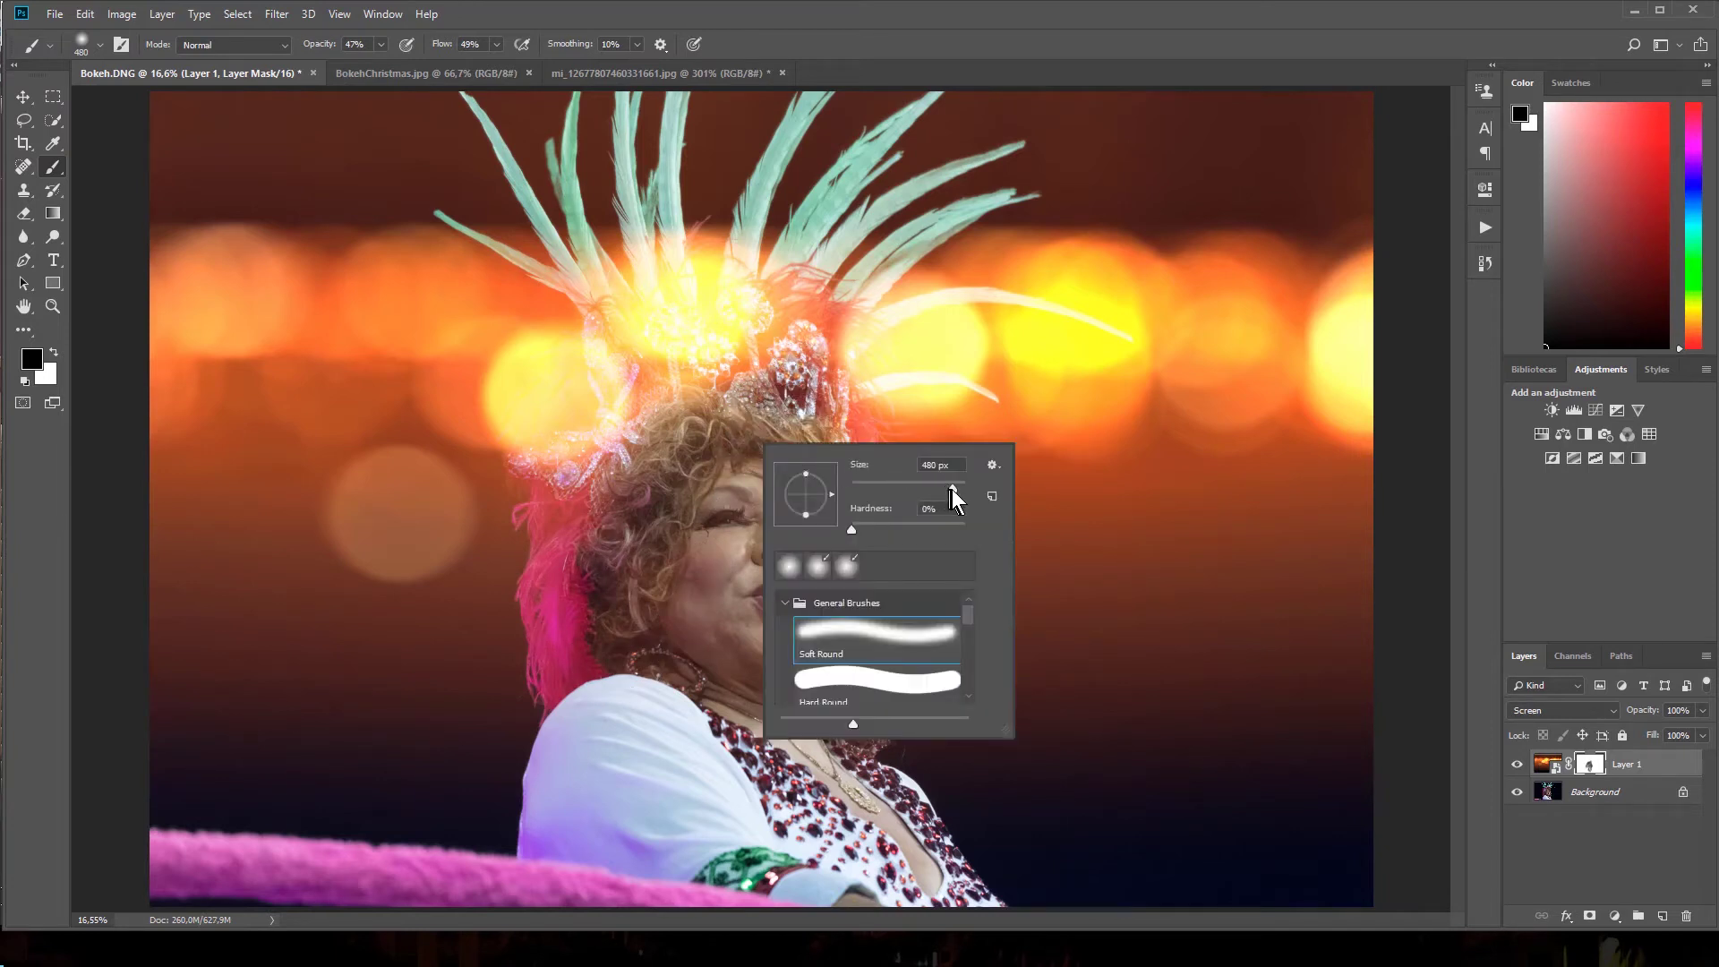
drag(953, 489, 957, 489)
mouse_move(761, 399)
mouse_down()
mouse_move(652, 463)
mouse_move(828, 464)
mouse_up()
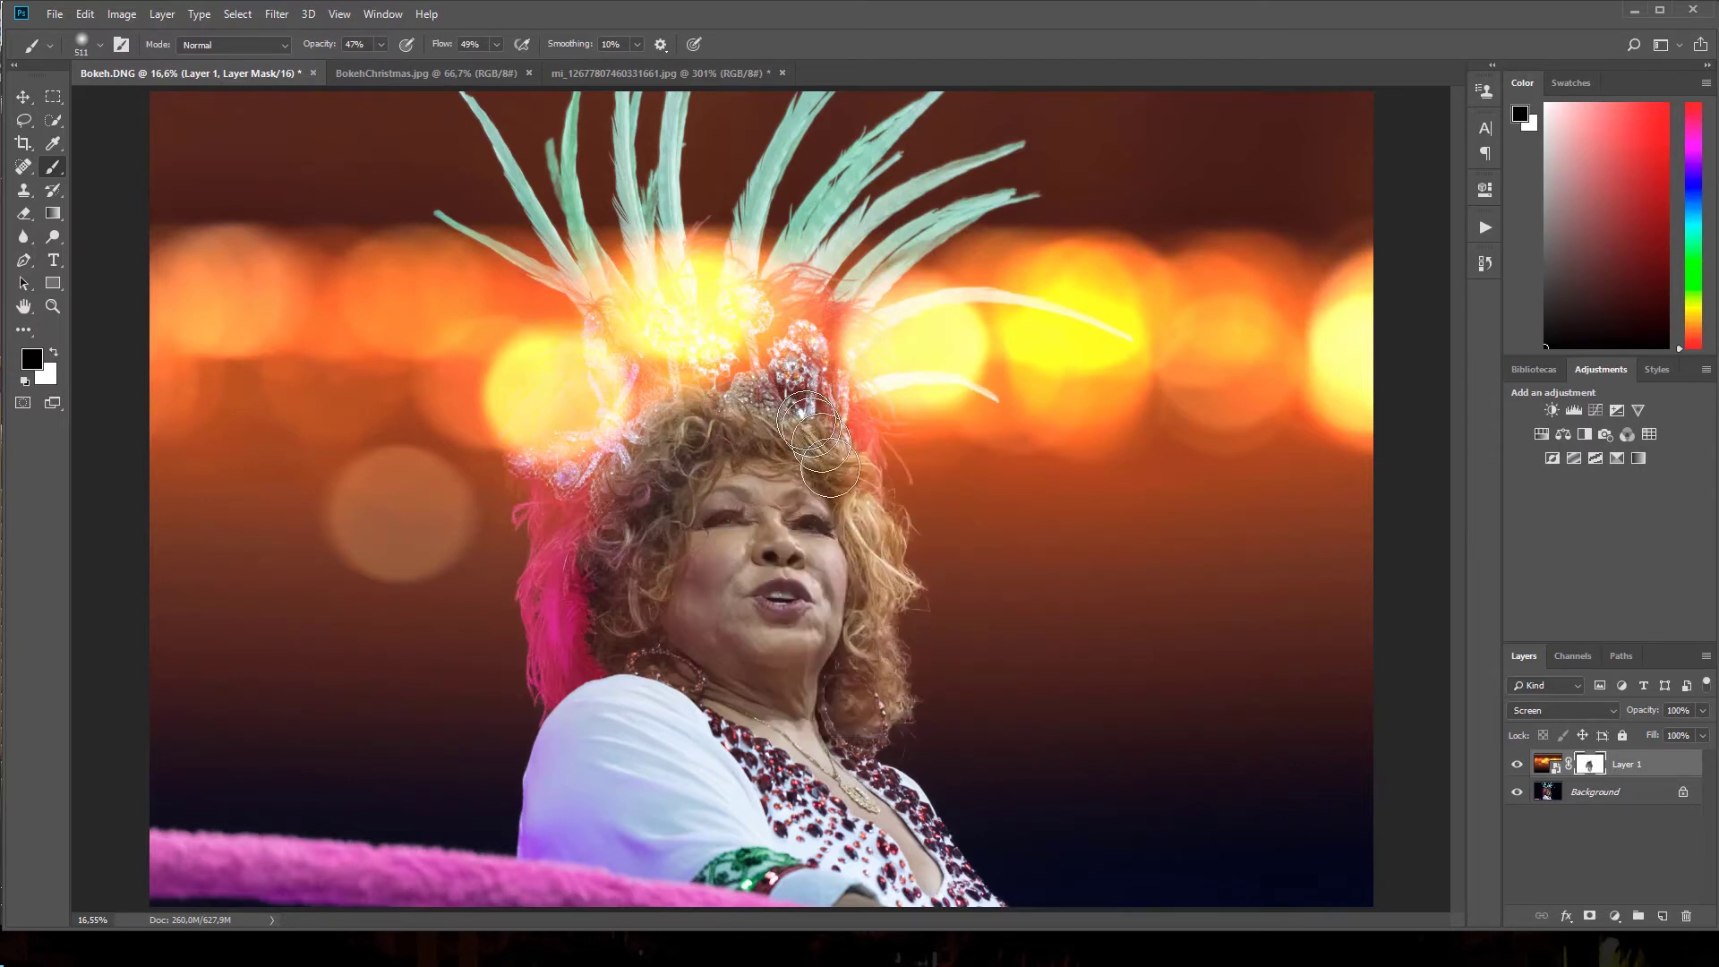
click(53, 352)
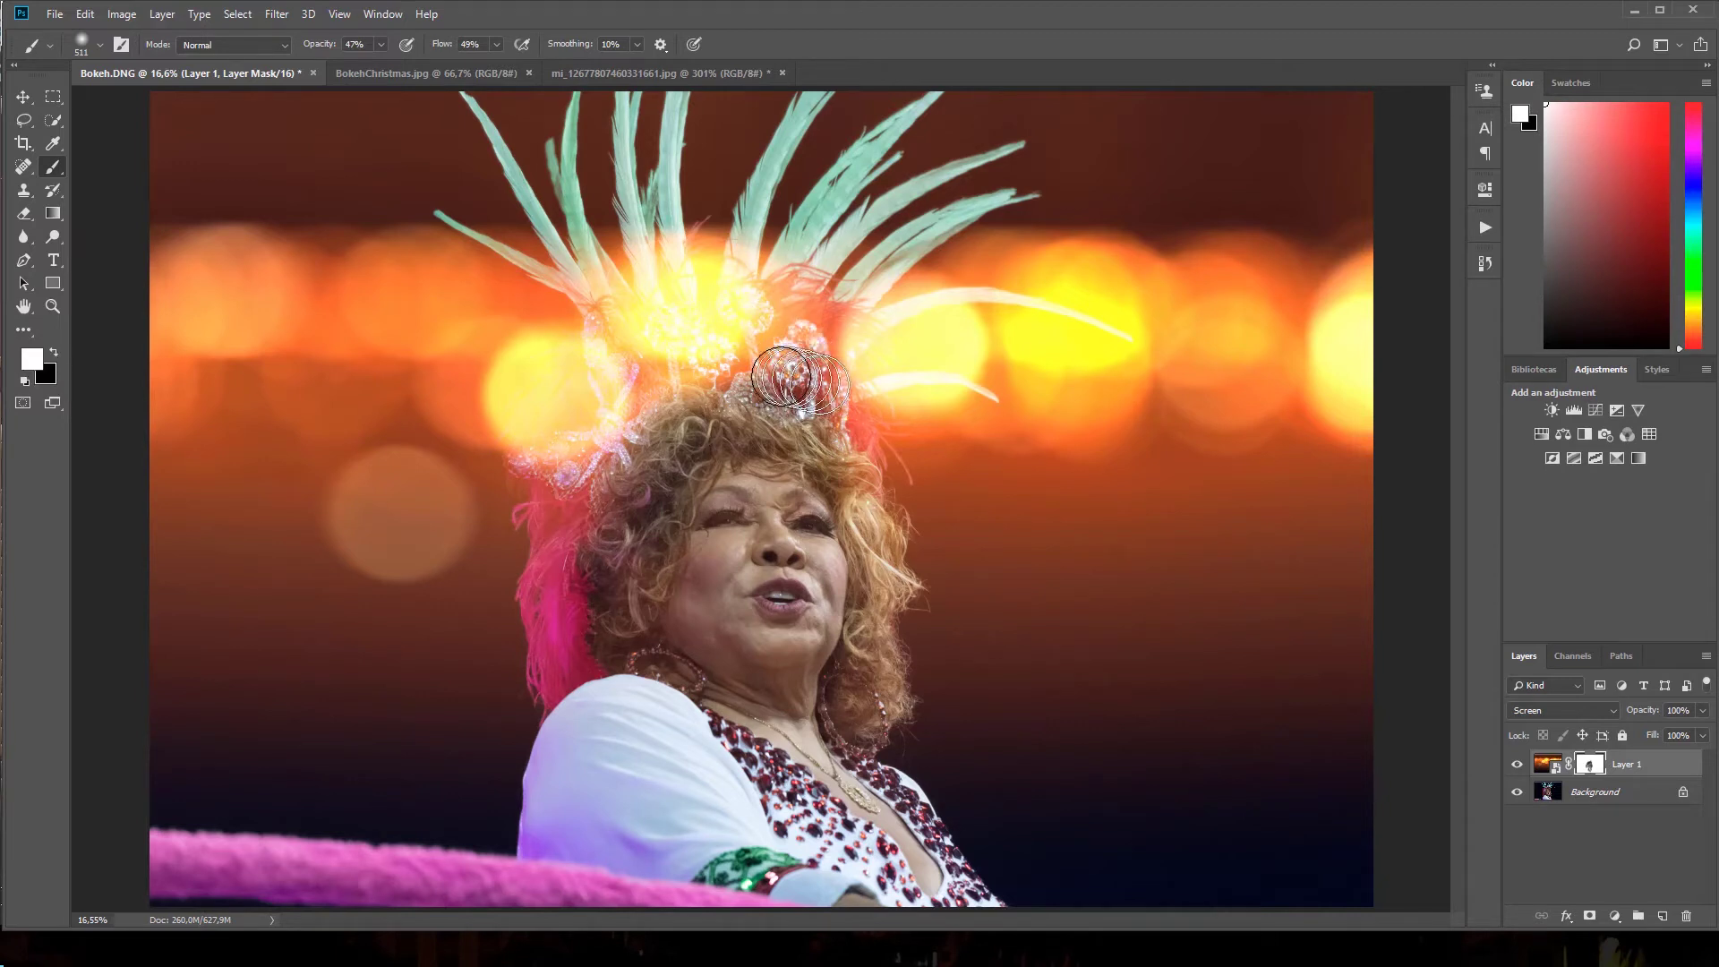
mouse_move(800, 380)
mouse_down()
mouse_move(849, 390)
mouse_move(806, 358)
mouse_up()
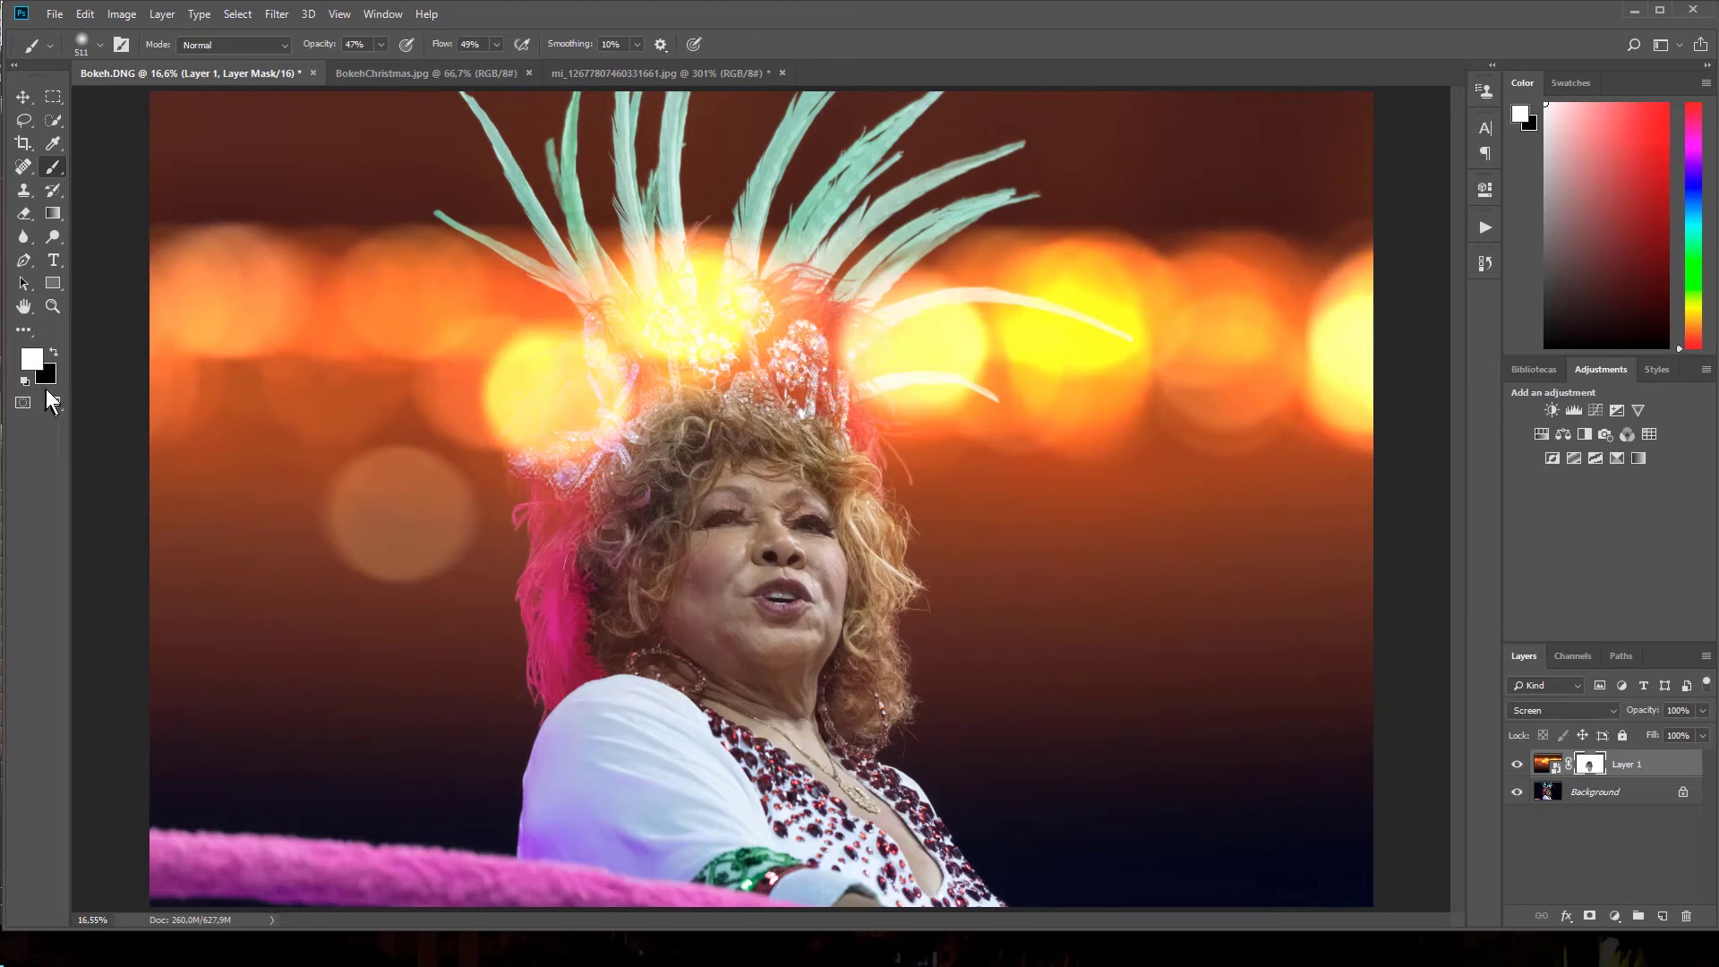
click(25, 306)
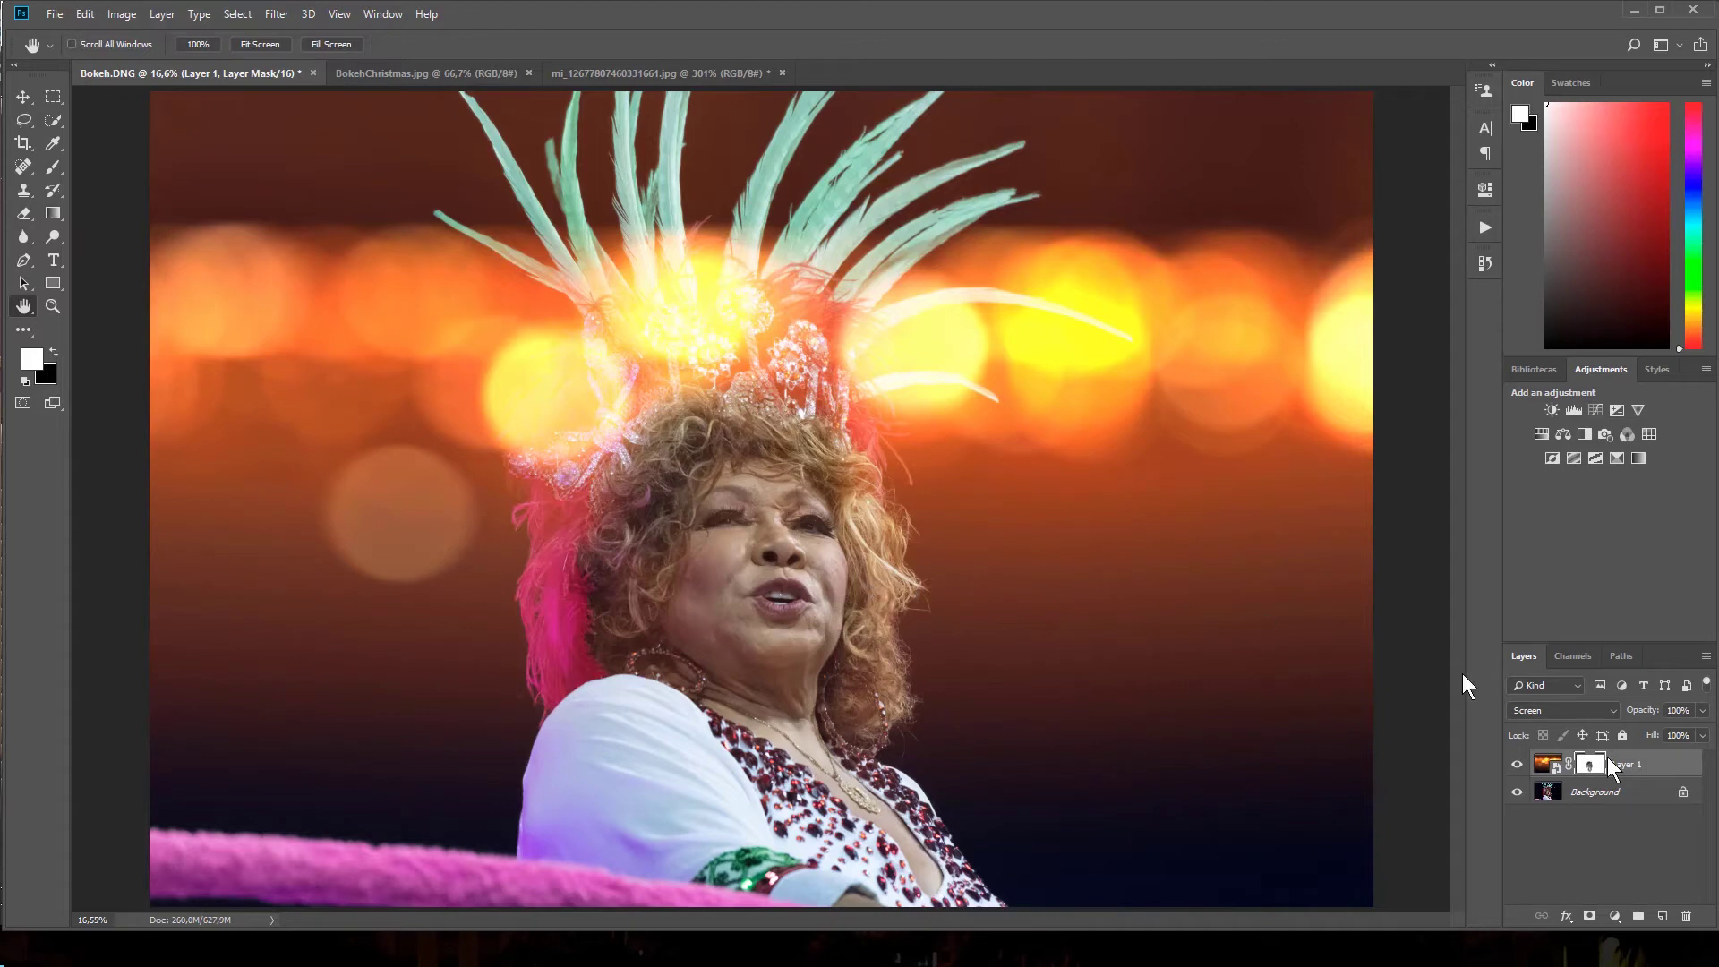
- Compare Layer 1 on and off, keep Screen blending, and target its image thumbnail
click(1517, 765)
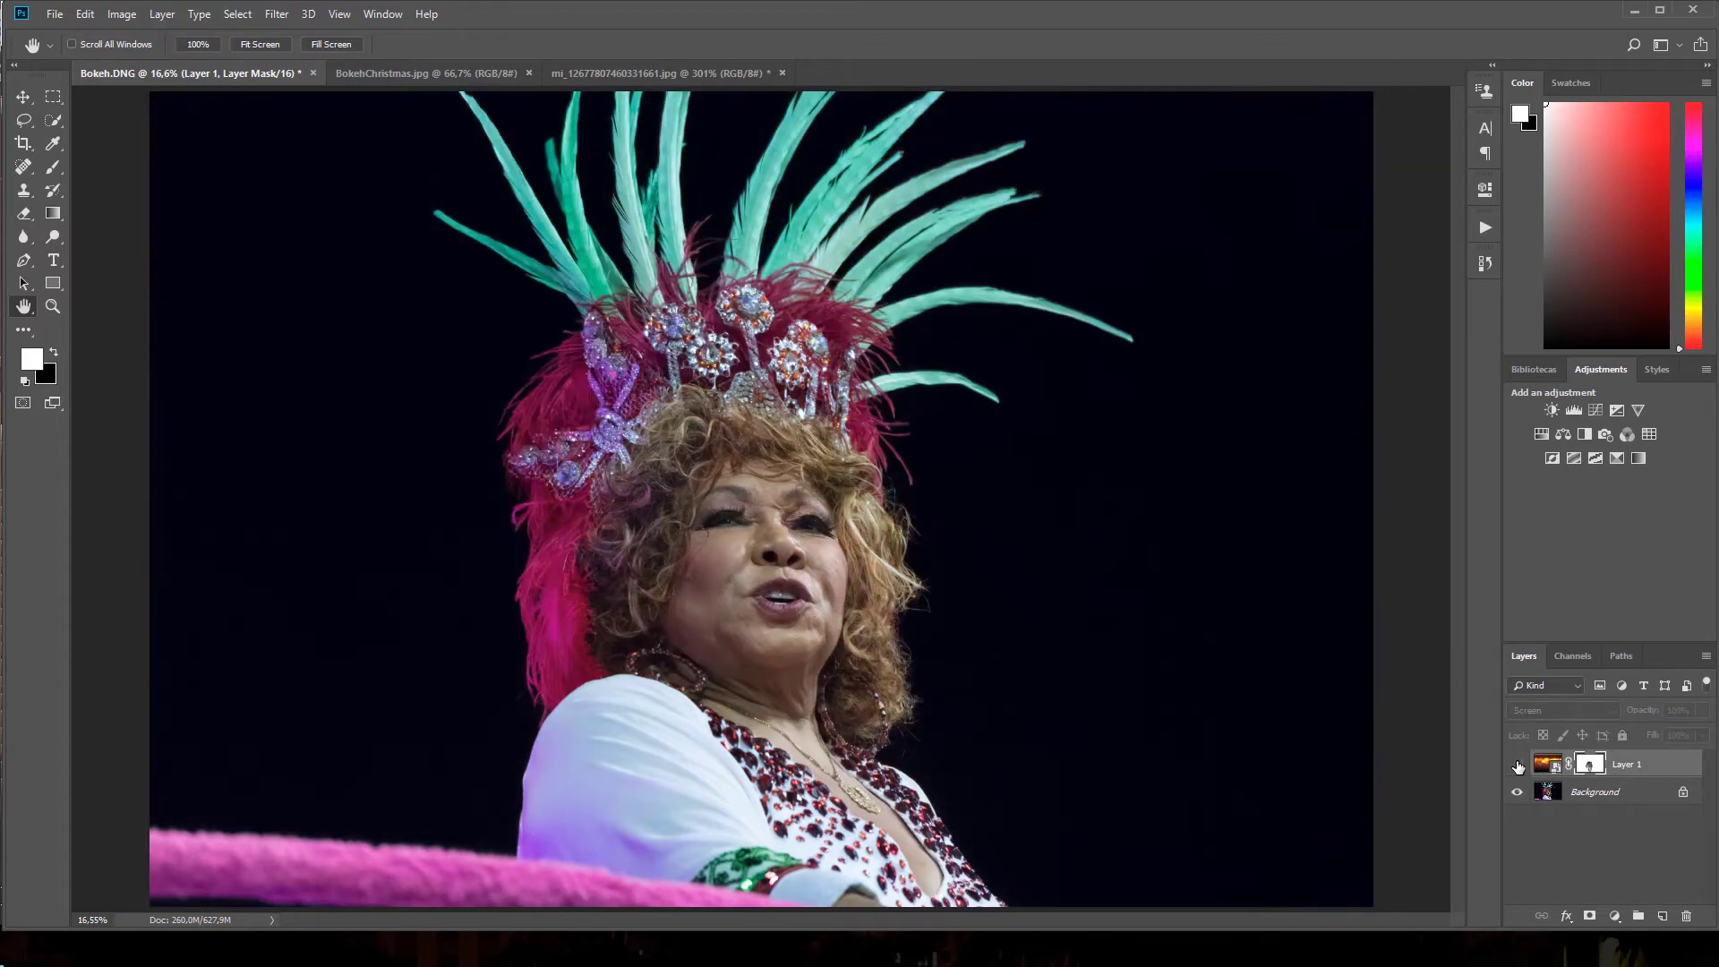
click(1517, 765)
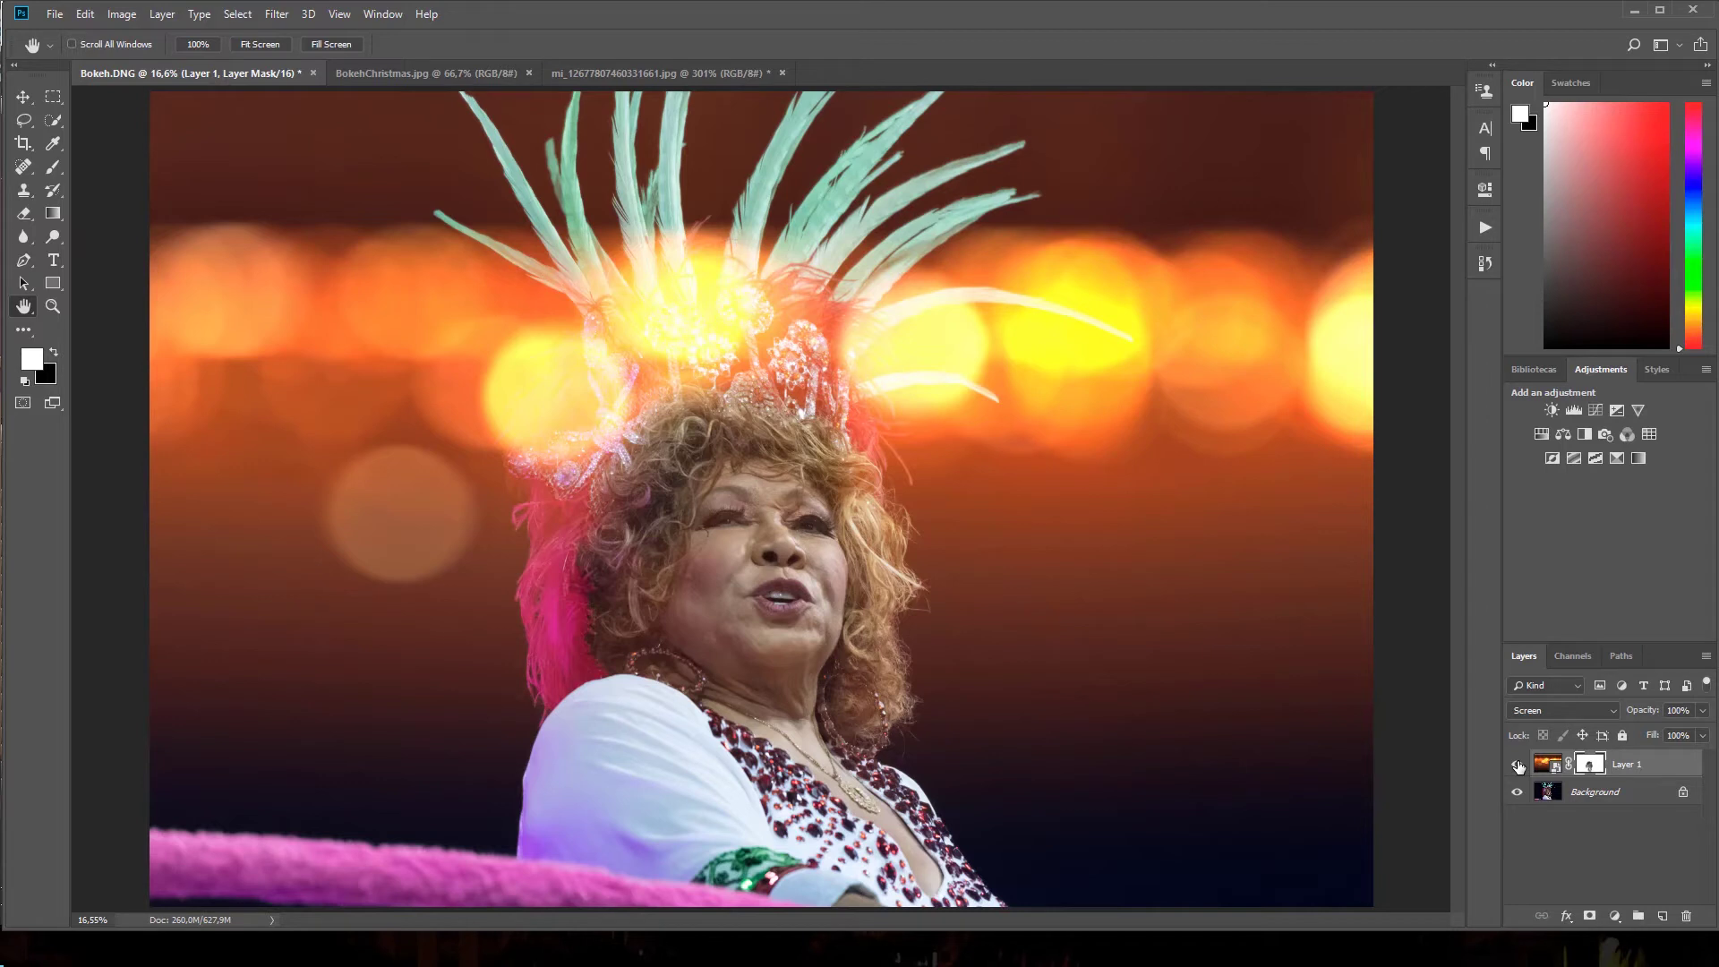
click(1546, 706)
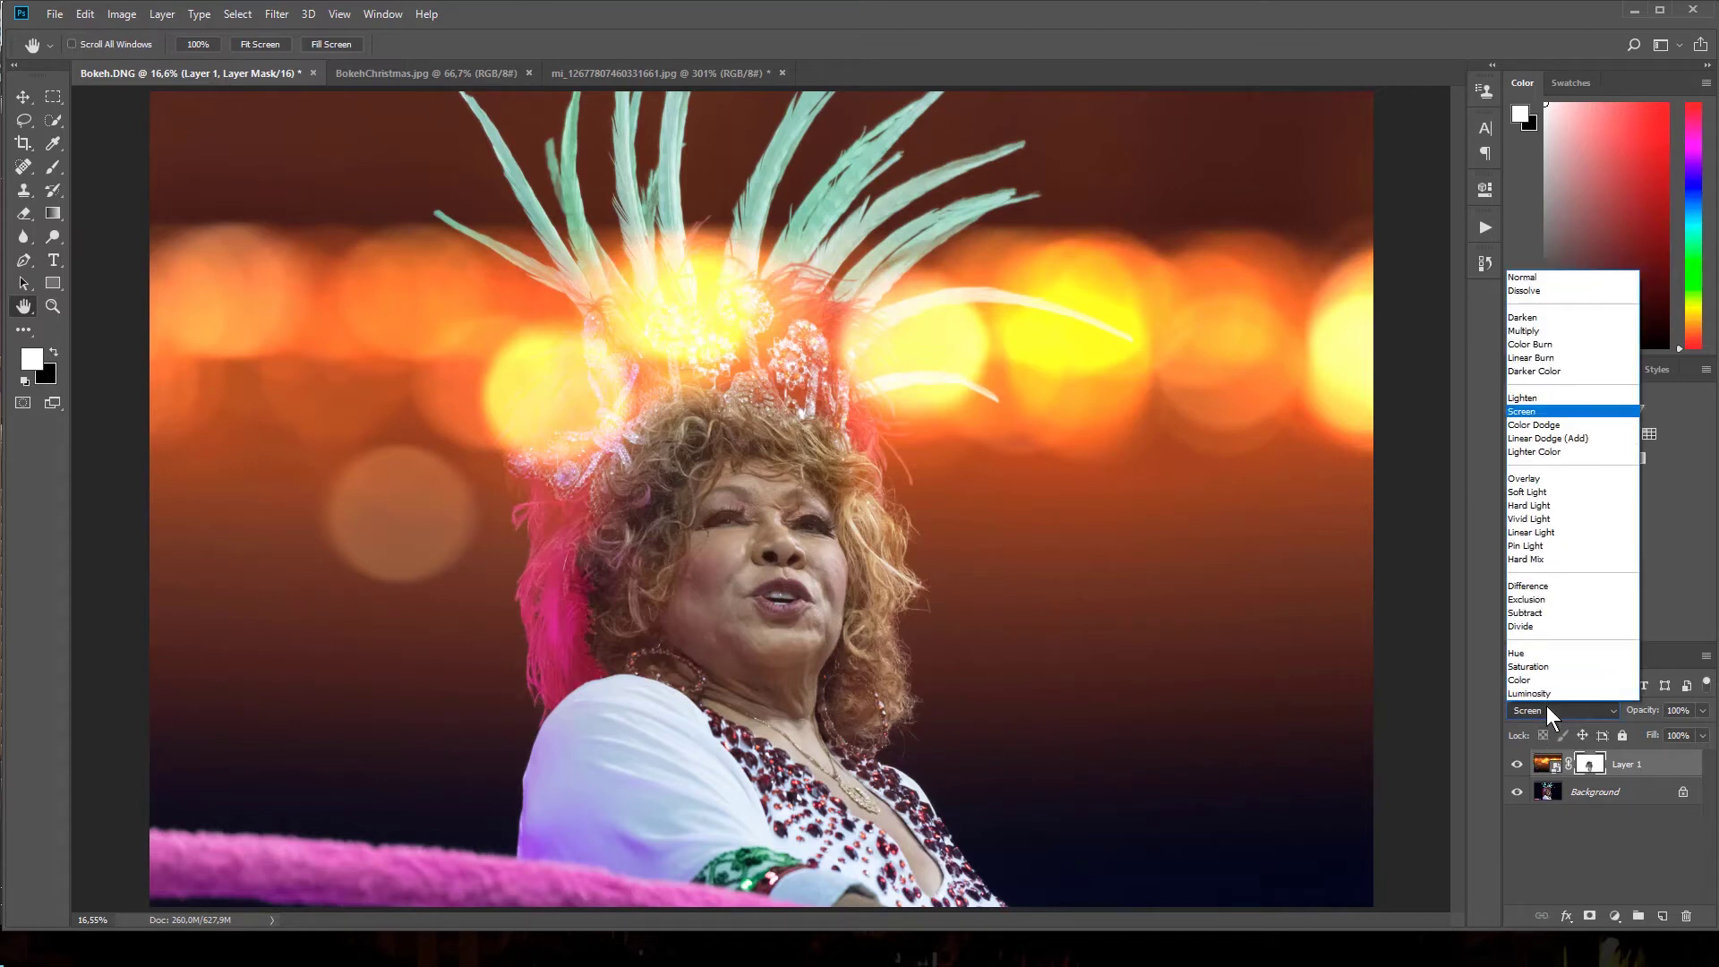
key(Escape)
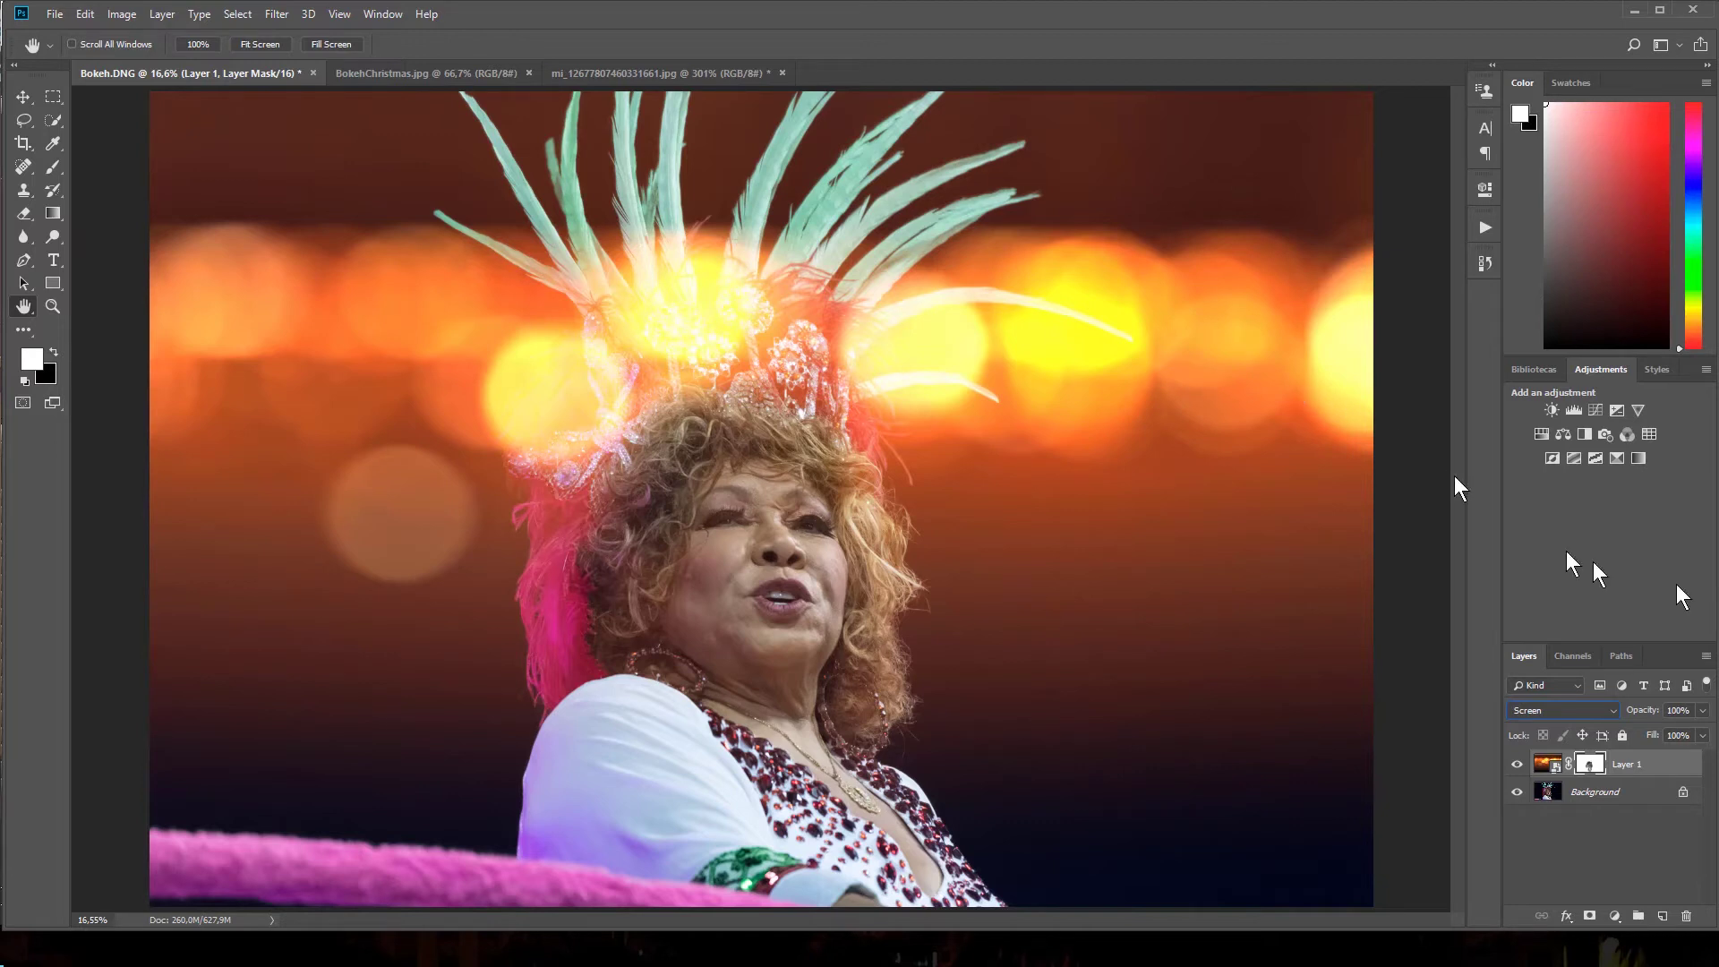
click(1657, 768)
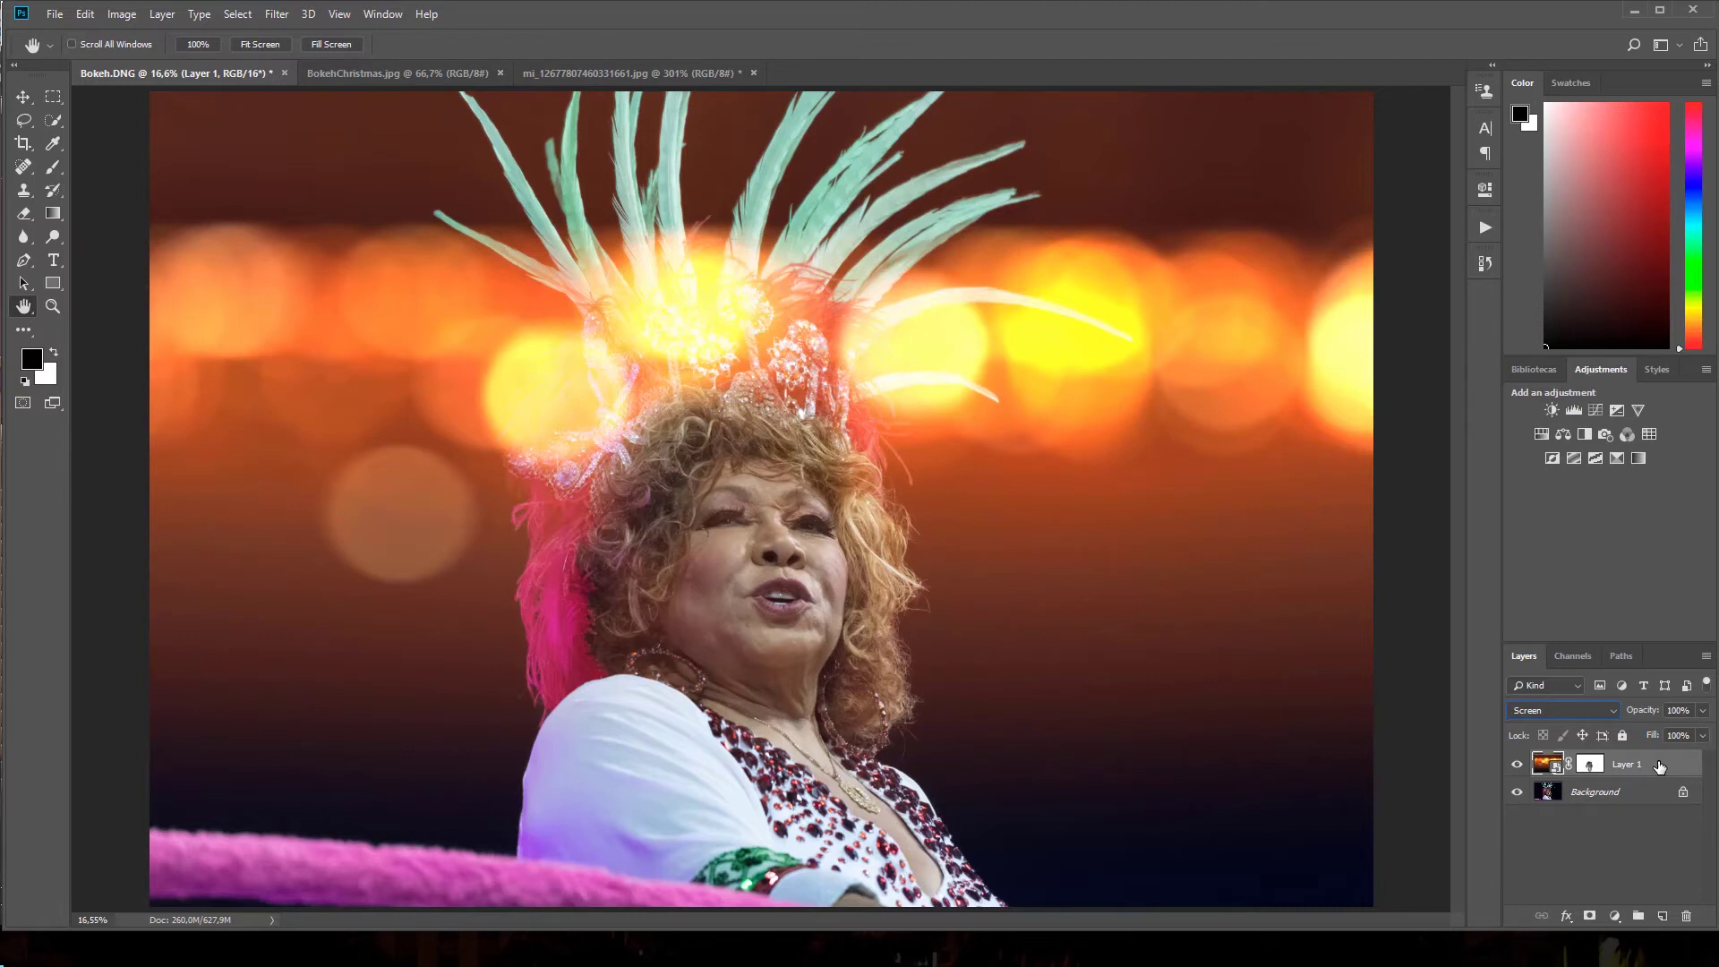
- Stamp visible layers into Layer 2, hide Layer 1 and Background, and add an S-shaped Curves 1
key(ctrl+shift+alt+e)
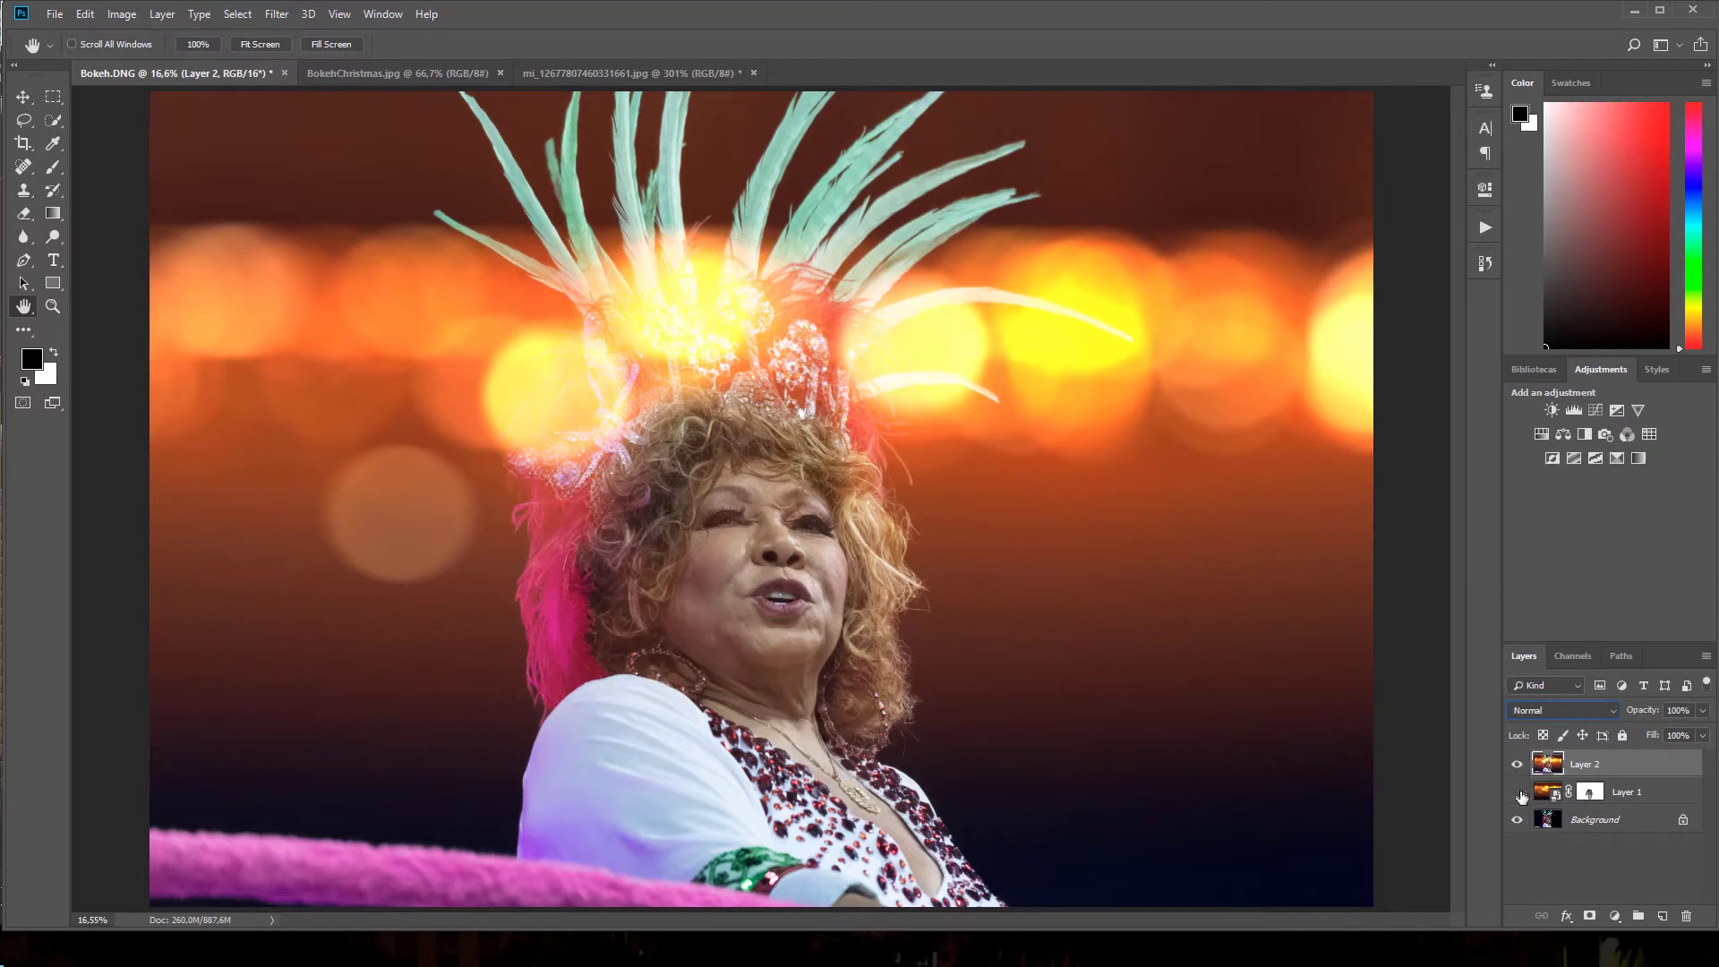
drag(1520, 793, 1519, 820)
click(1594, 409)
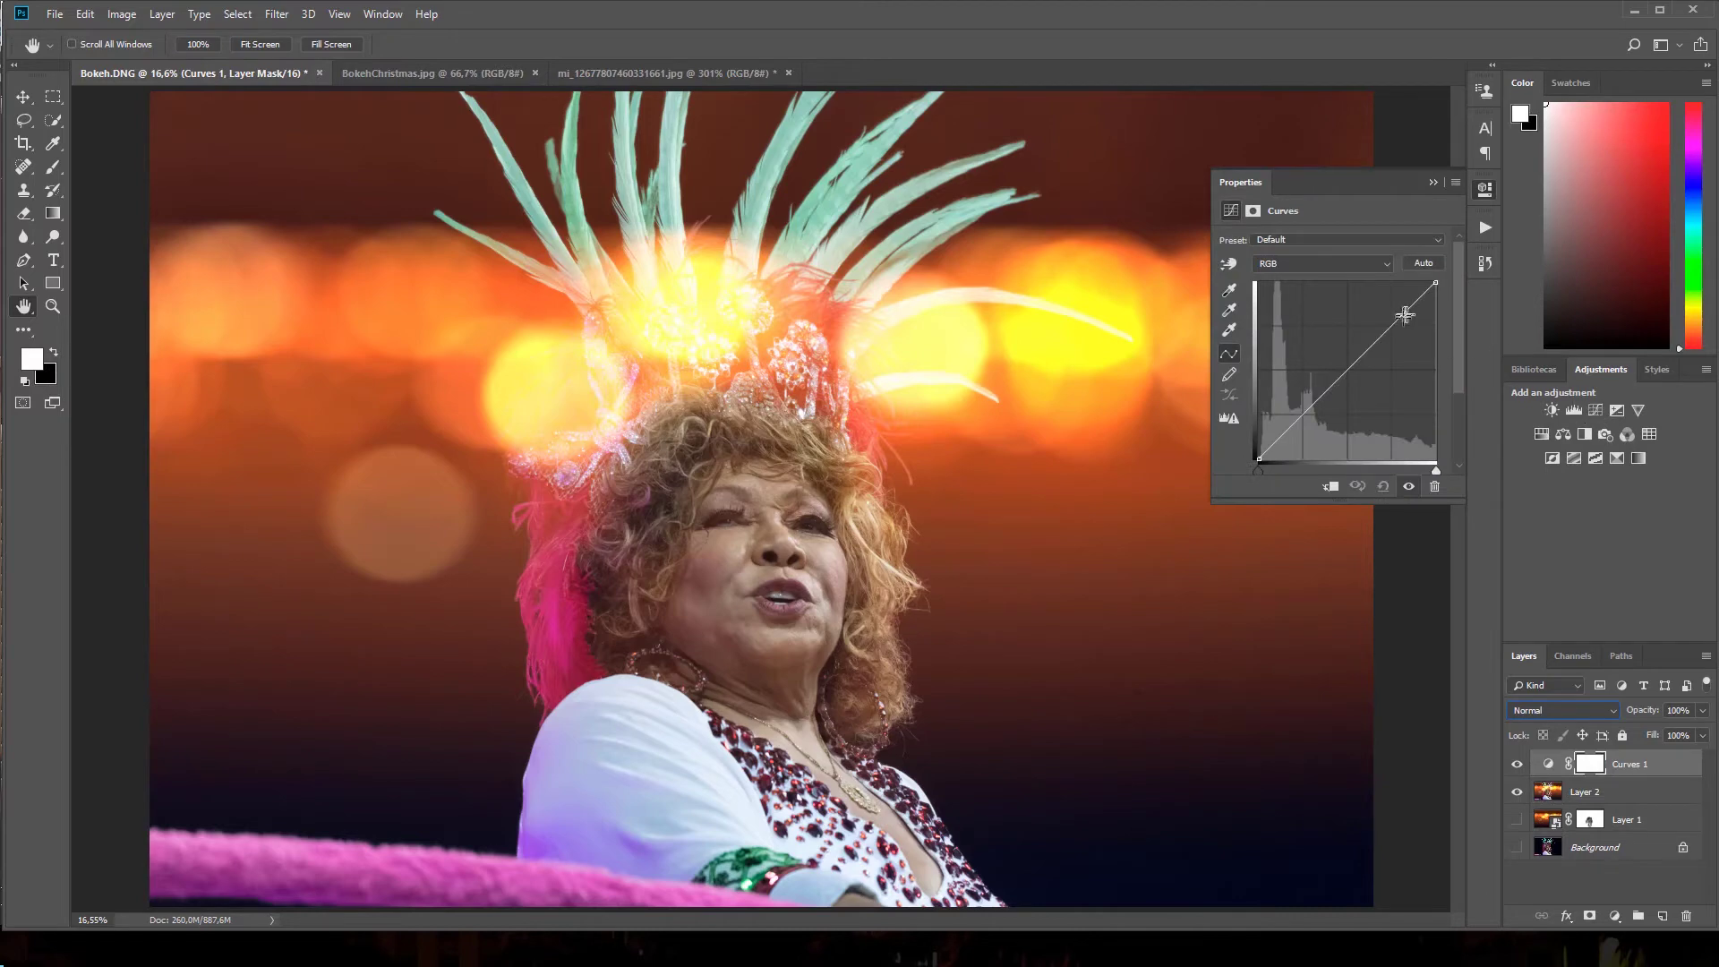
drag(1378, 332, 1378, 326)
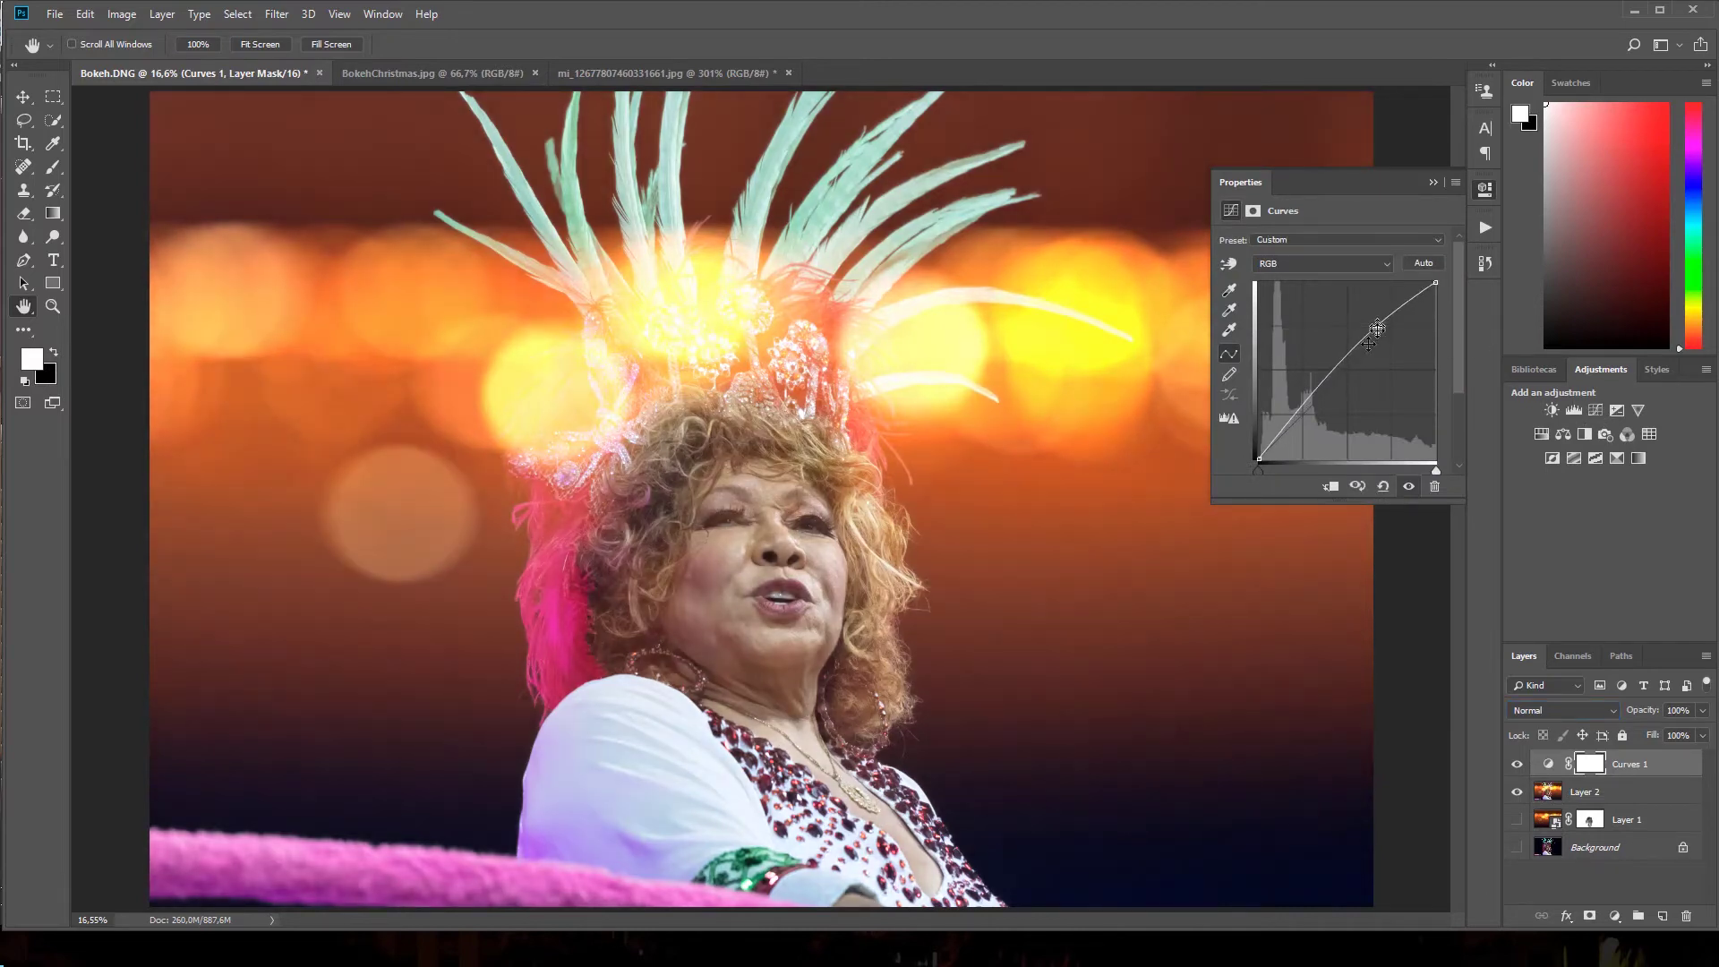
drag(1311, 394, 1324, 397)
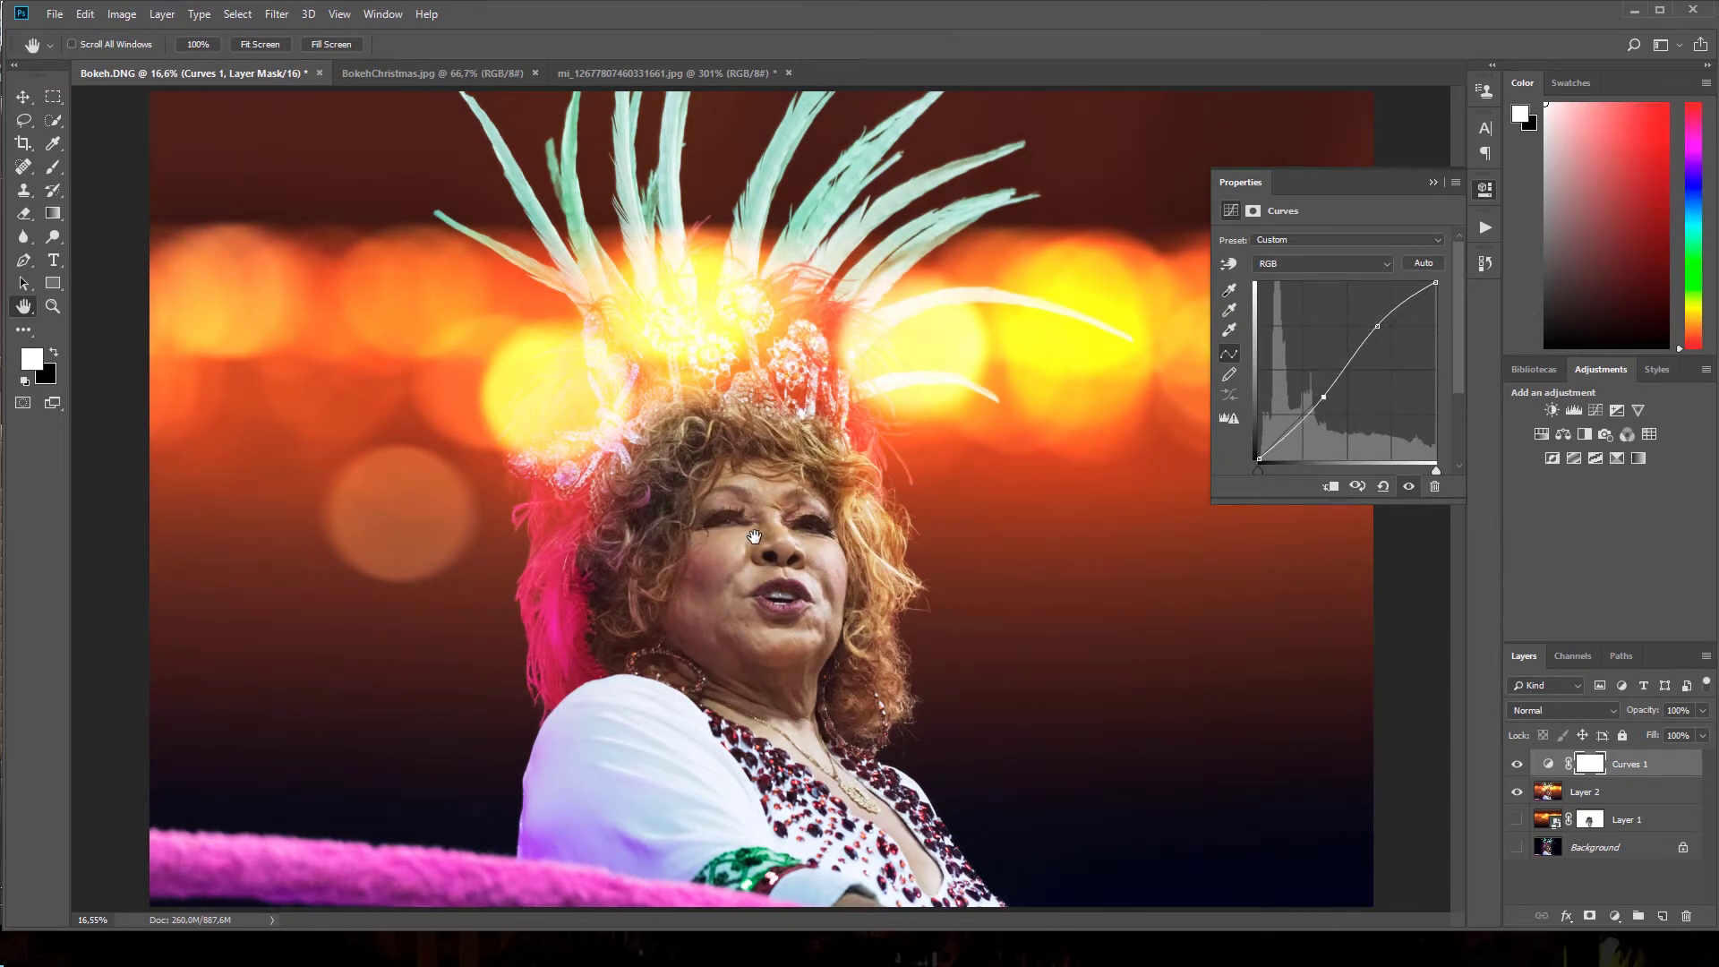
click(1430, 182)
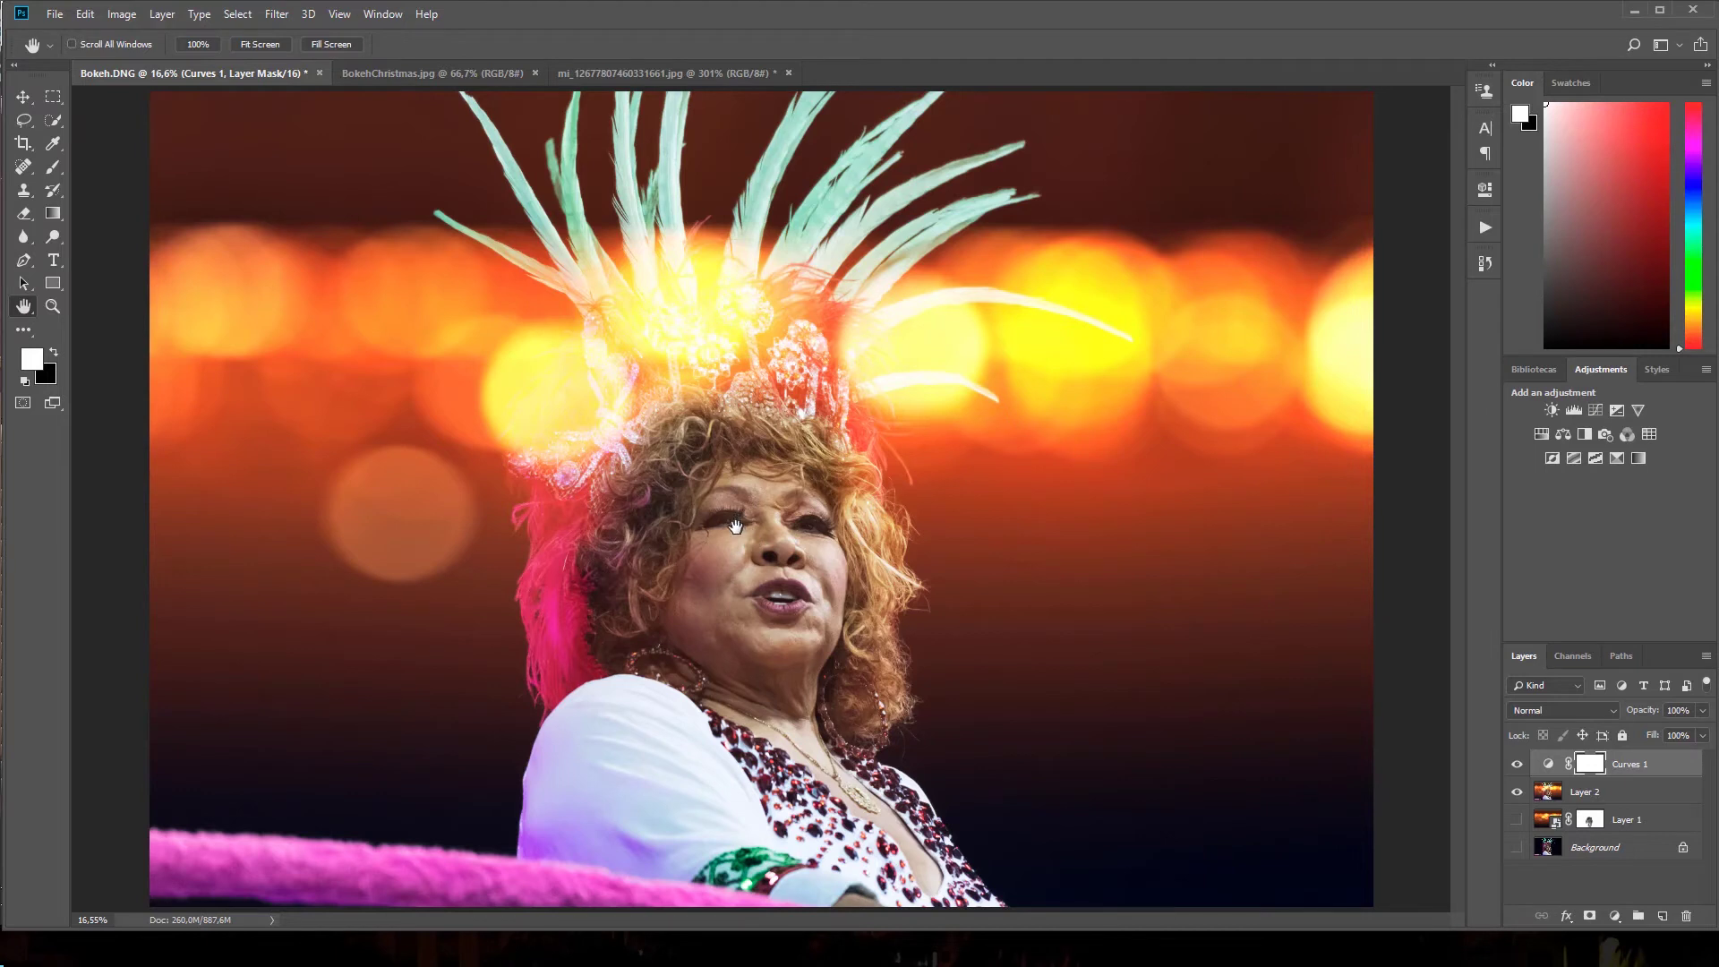
- Add a Curves 2 adjustment with a raised, brightening curve and zoom in on the face
click(1596, 410)
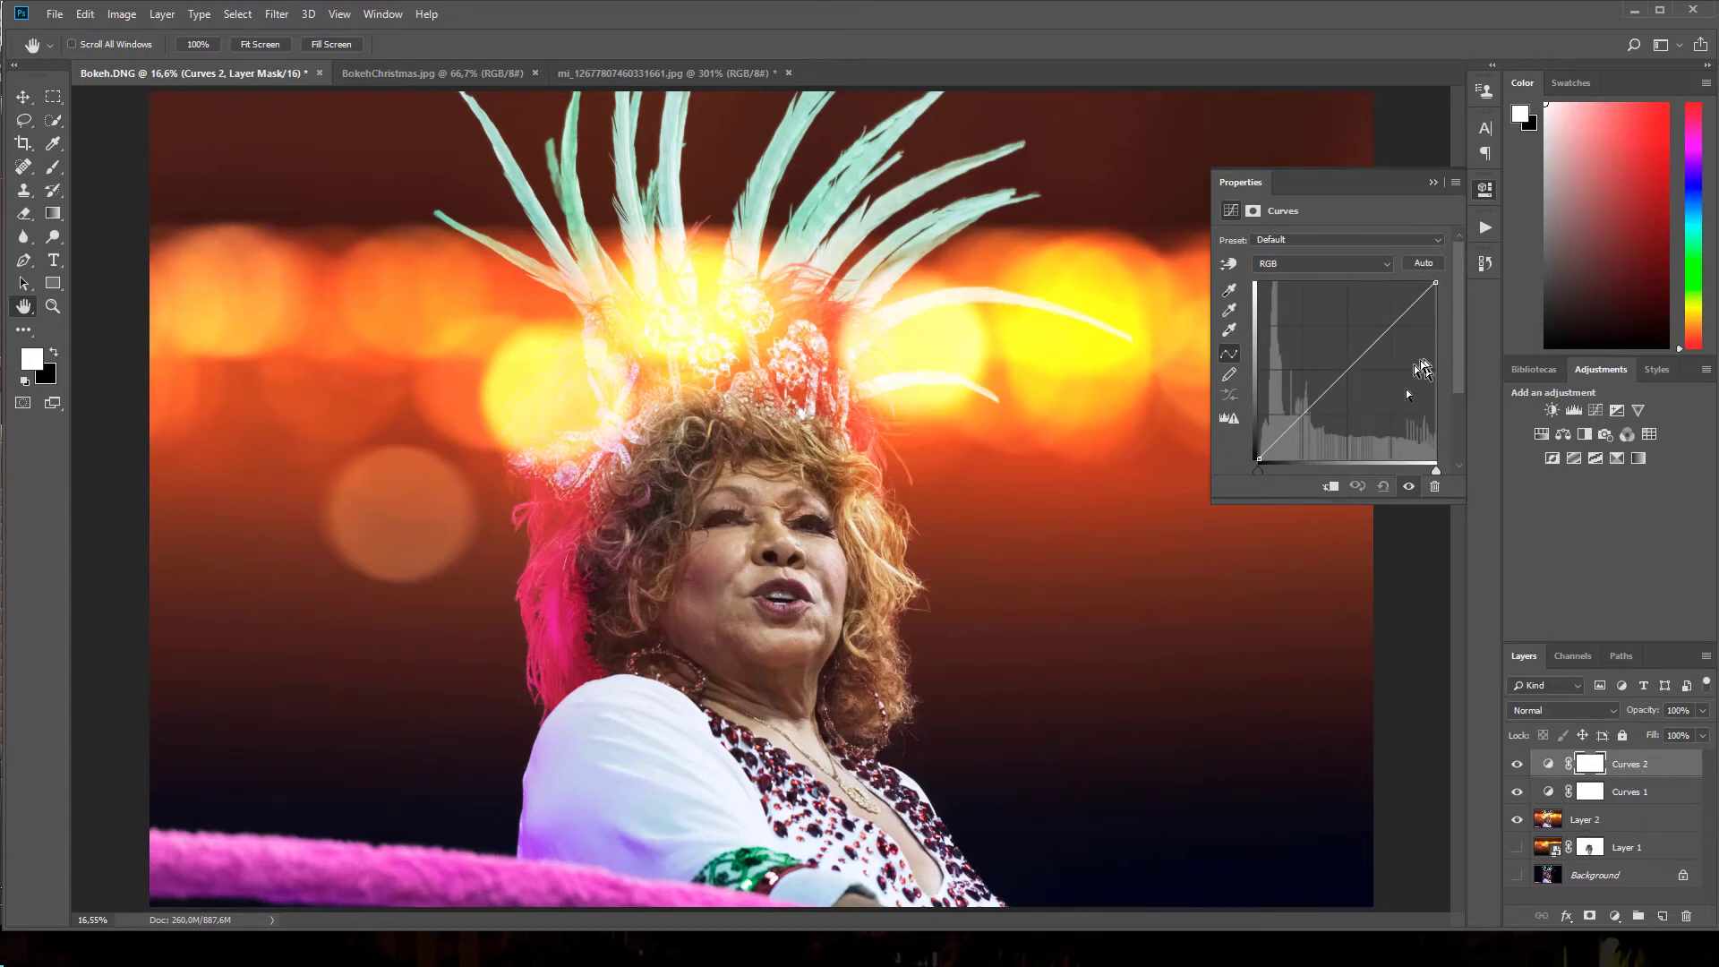
drag(1334, 383, 1321, 356)
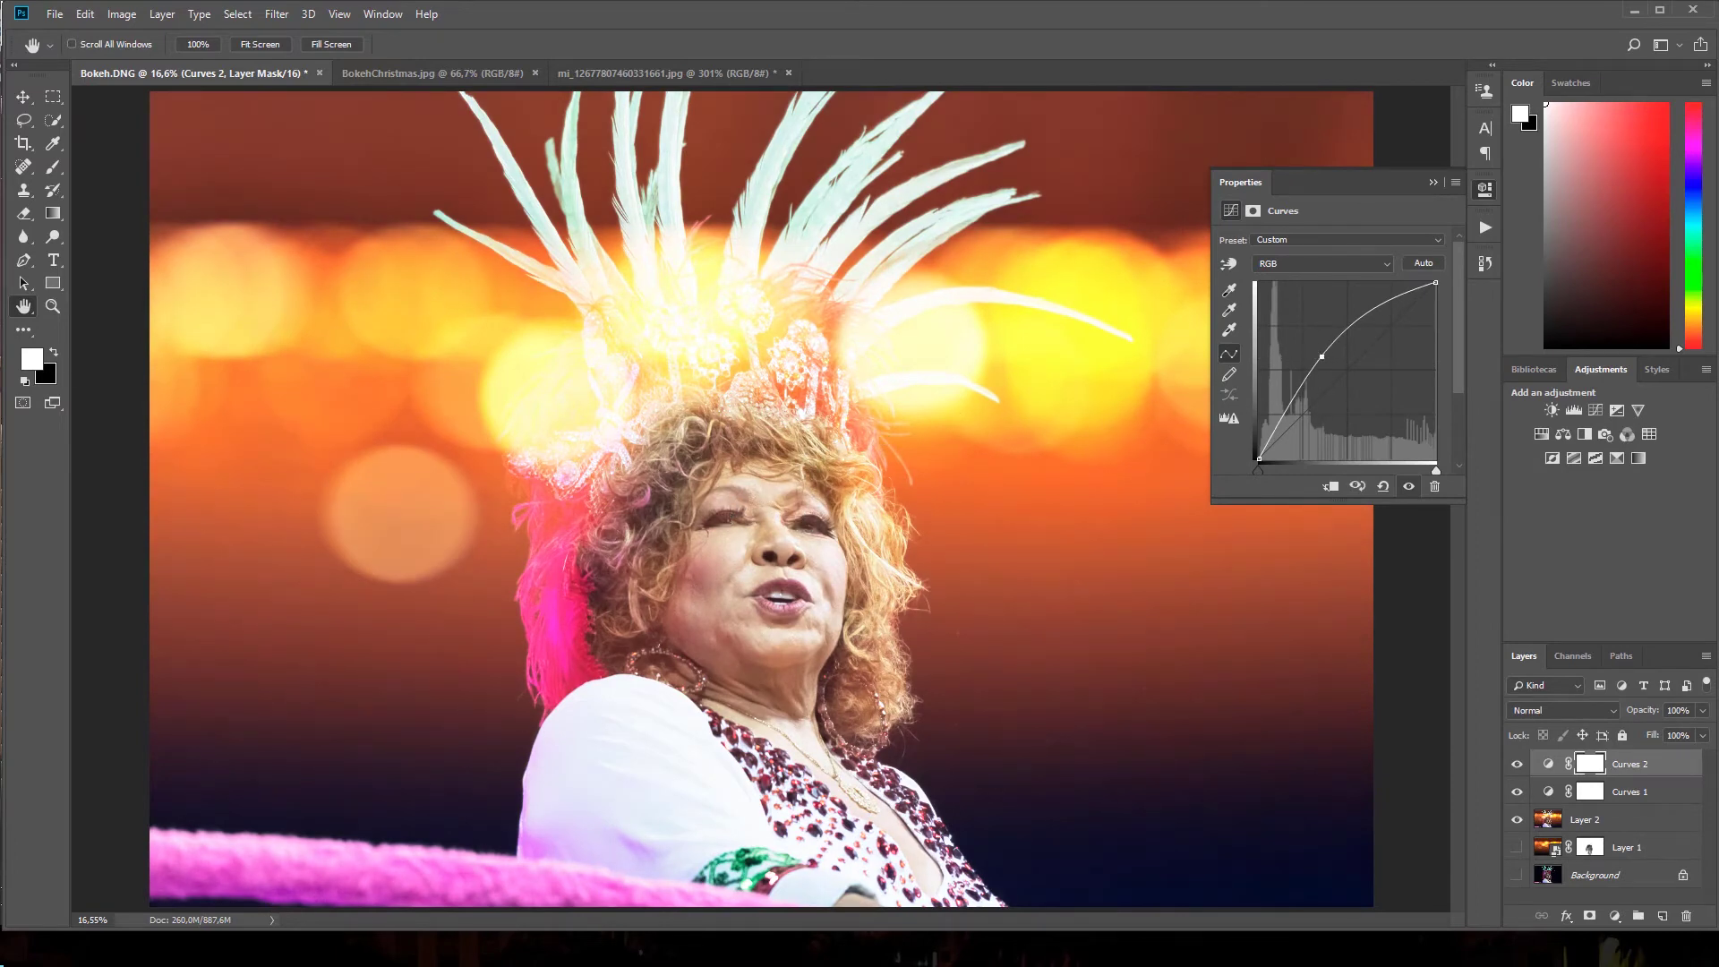
click(53, 306)
click(799, 564)
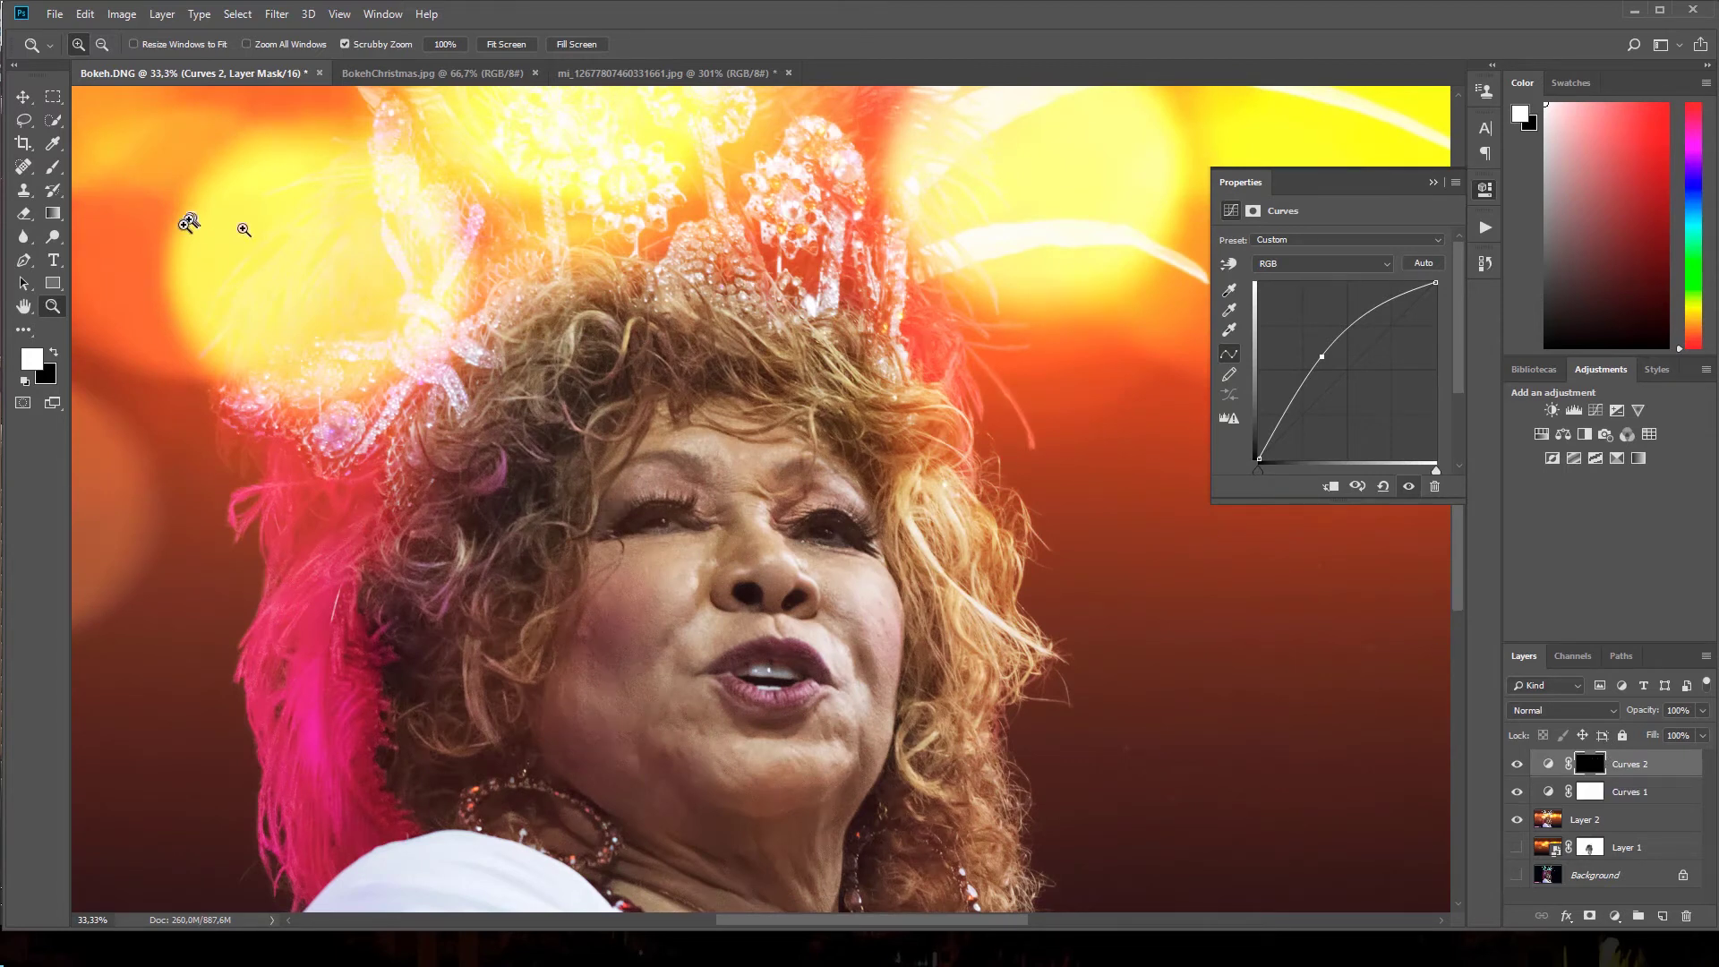
- Paint the Curves 2 mask at 18% brush opacity over the eyes, neck and under-eye skin
click(53, 167)
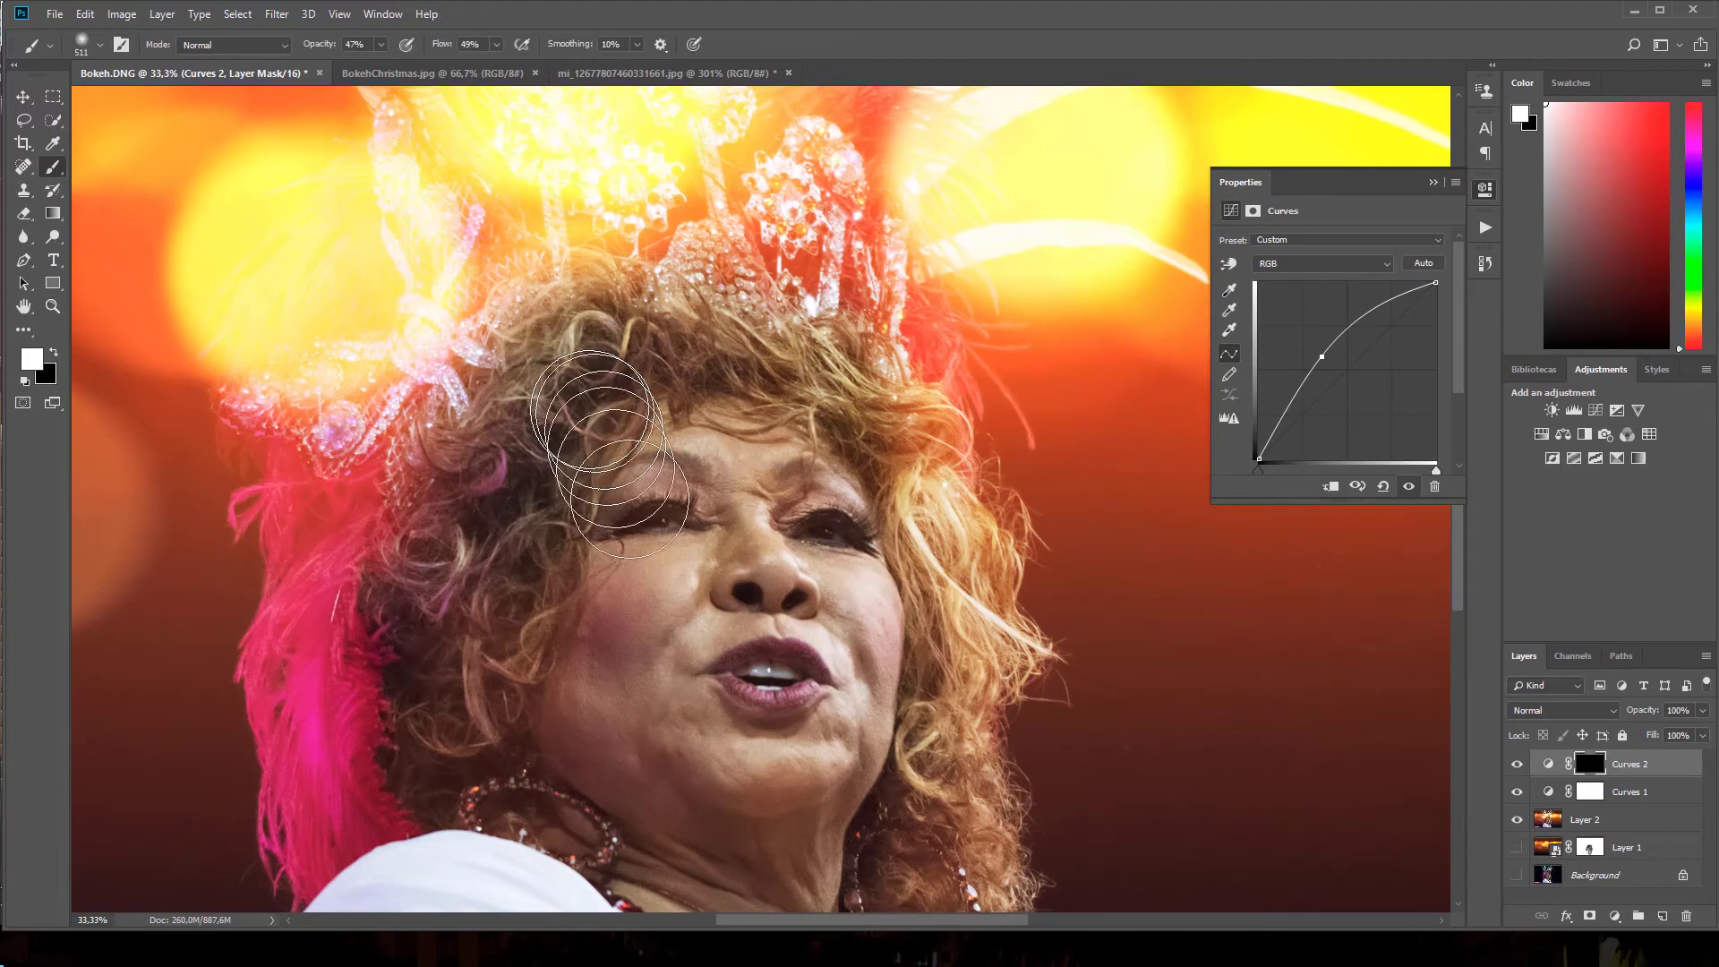
click(380, 45)
drag(380, 57, 362, 64)
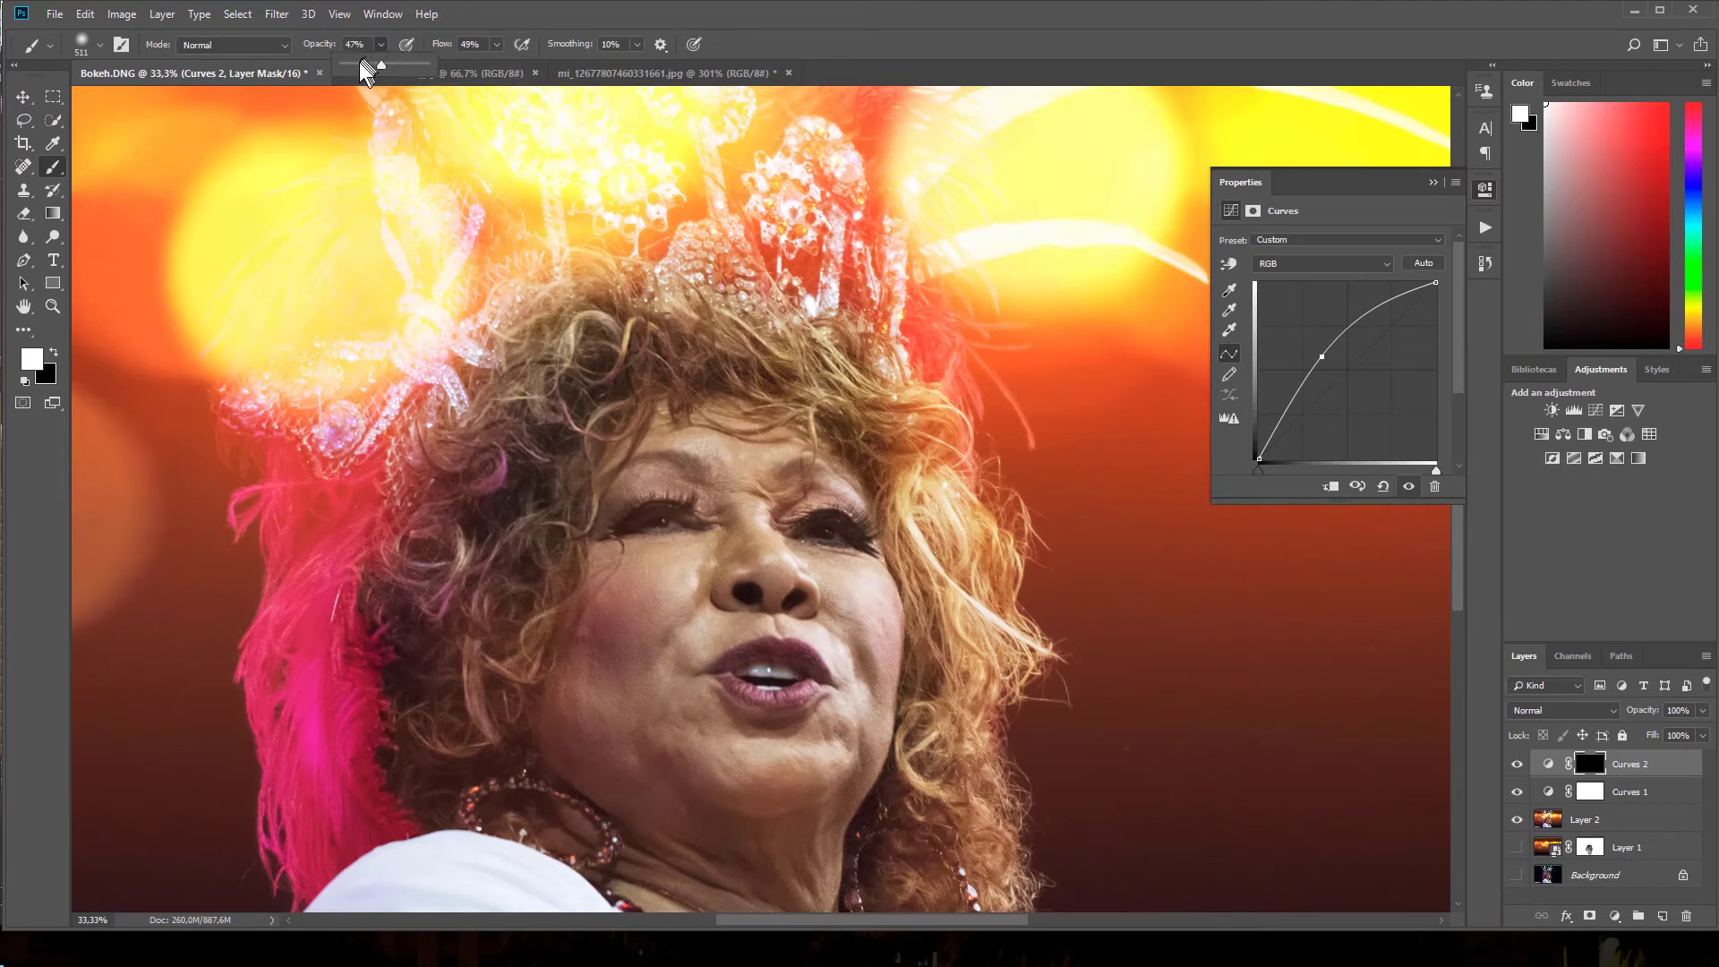
drag(634, 523, 849, 531)
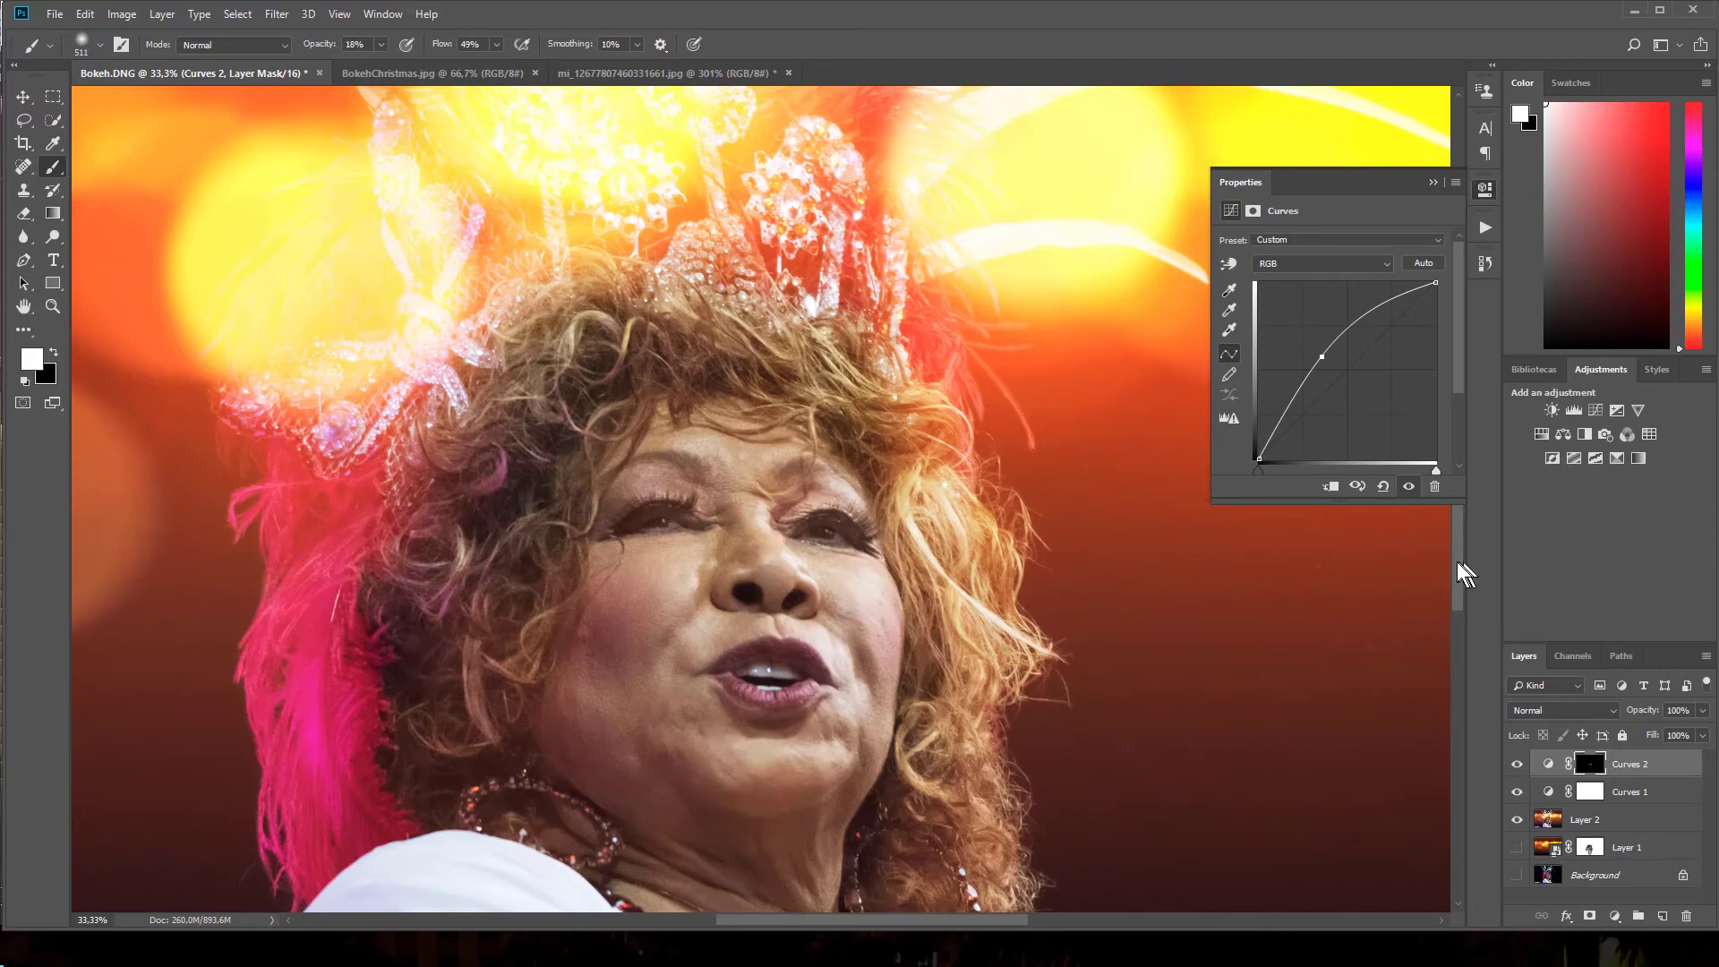
drag(1459, 569, 1458, 618)
mouse_move(743, 600)
mouse_down()
mouse_move(691, 556)
mouse_move(634, 576)
mouse_move(767, 556)
mouse_move(810, 573)
mouse_move(691, 575)
mouse_move(710, 576)
mouse_move(672, 557)
mouse_move(663, 574)
mouse_move(767, 556)
mouse_up()
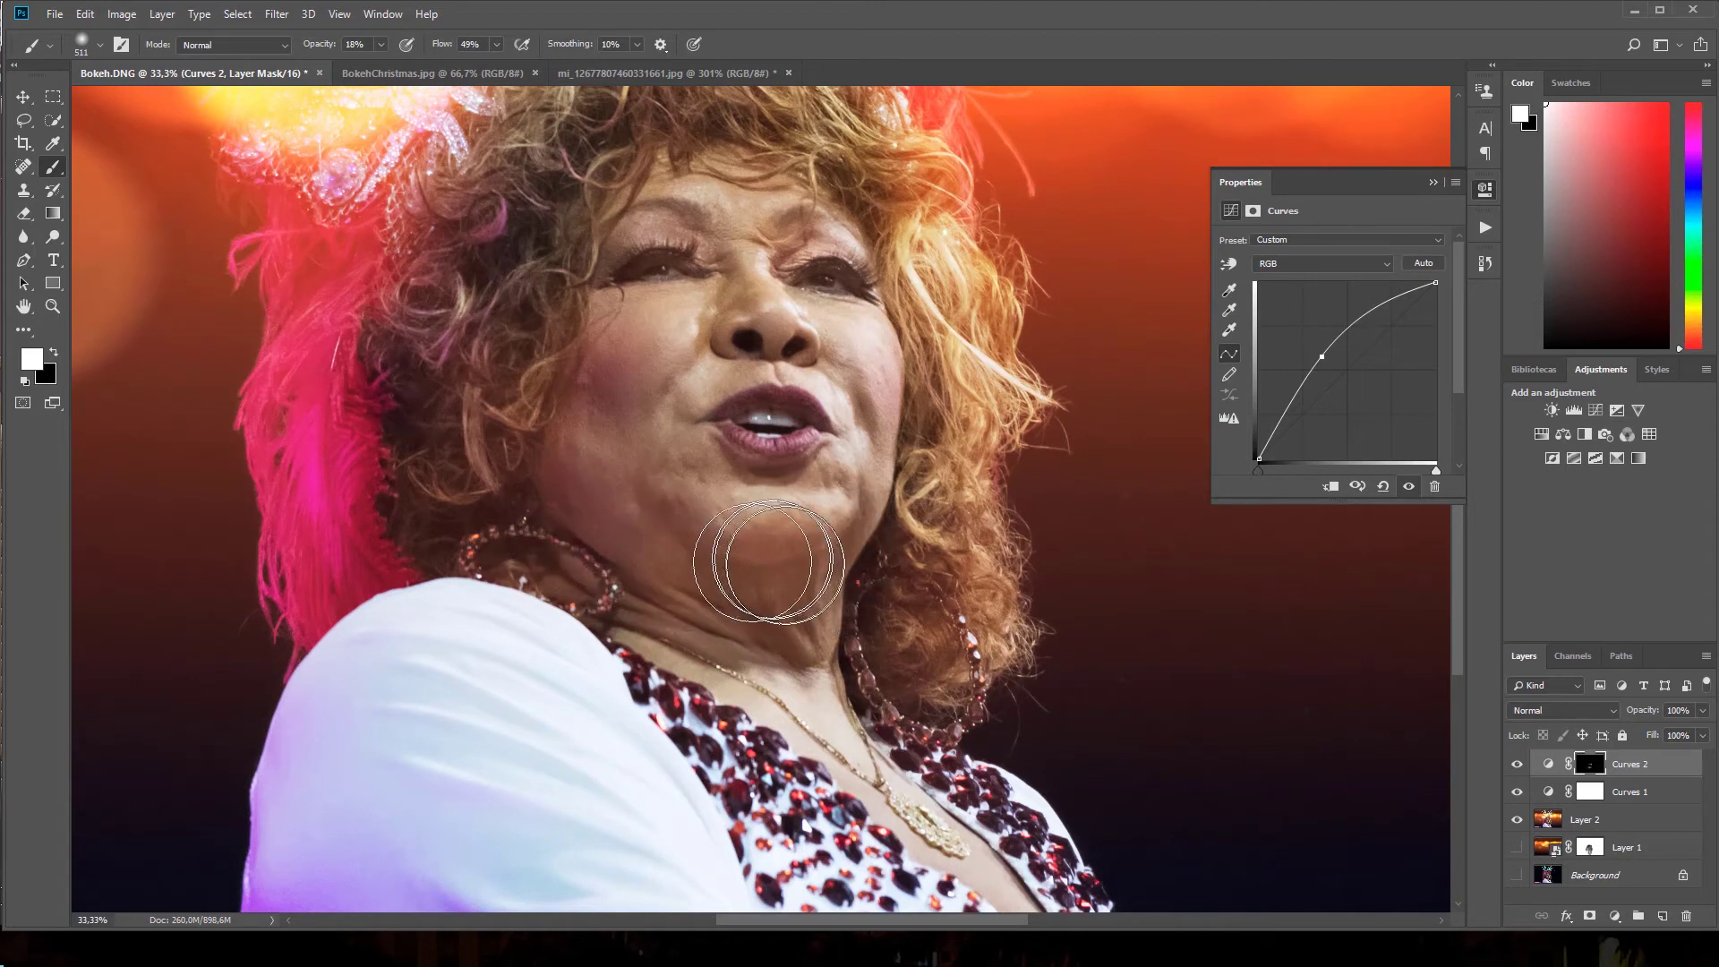
drag(633, 250, 795, 268)
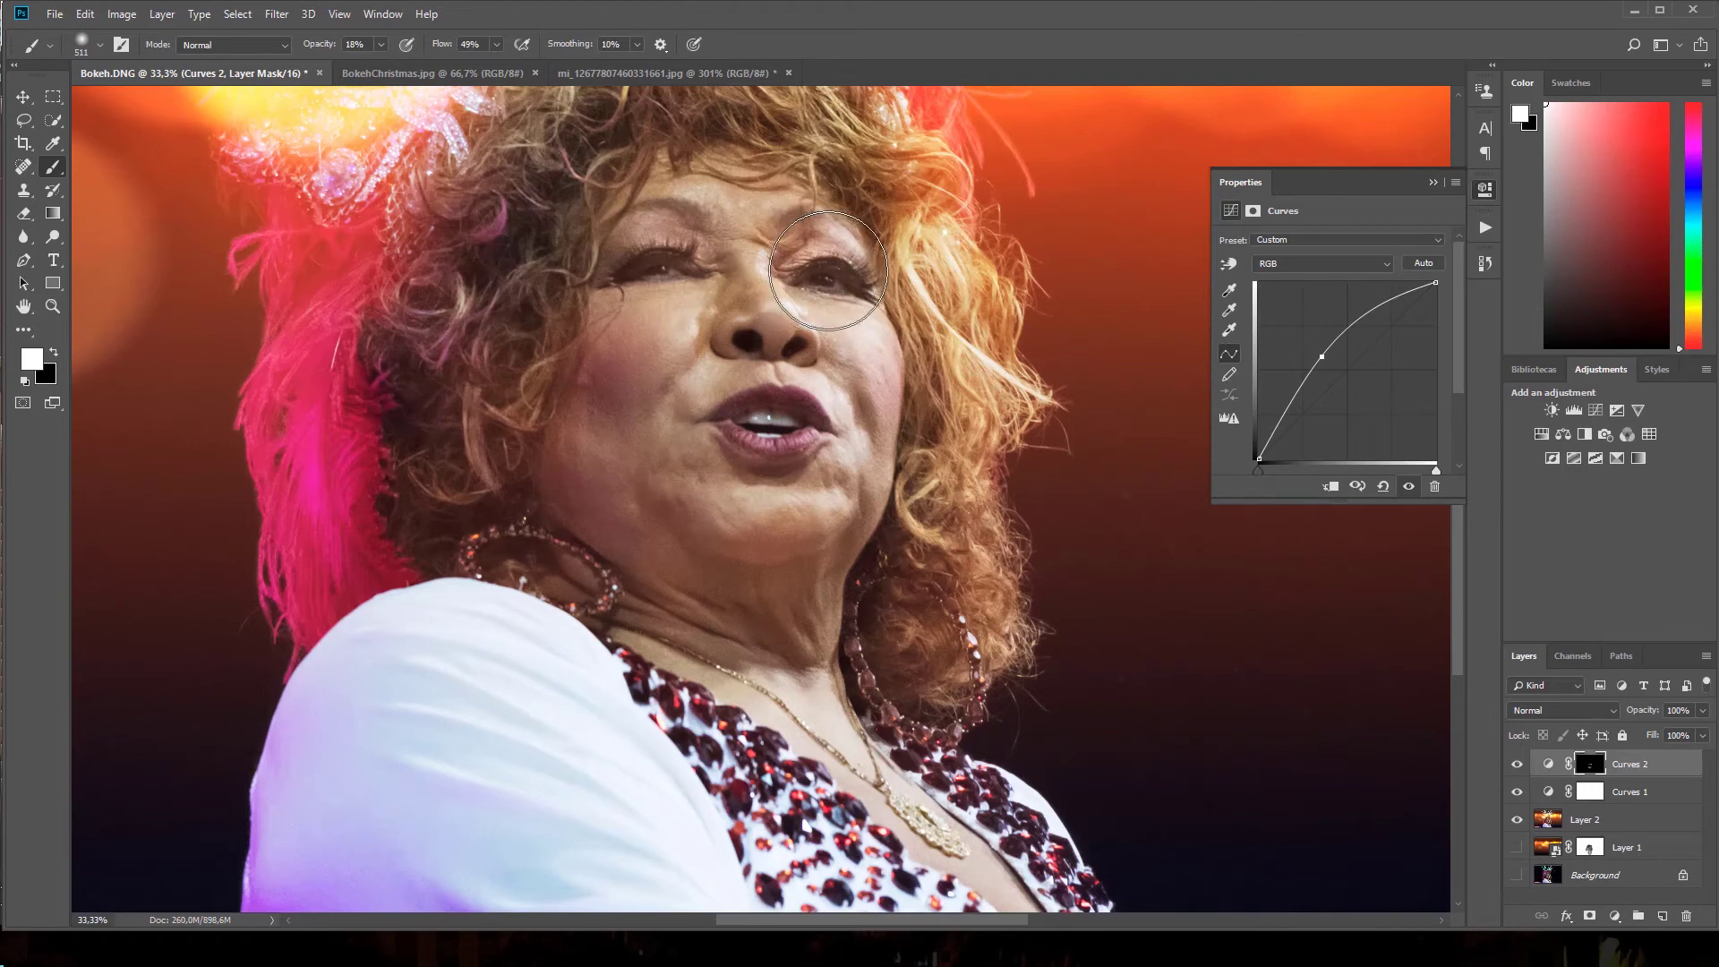
double_click(24, 306)
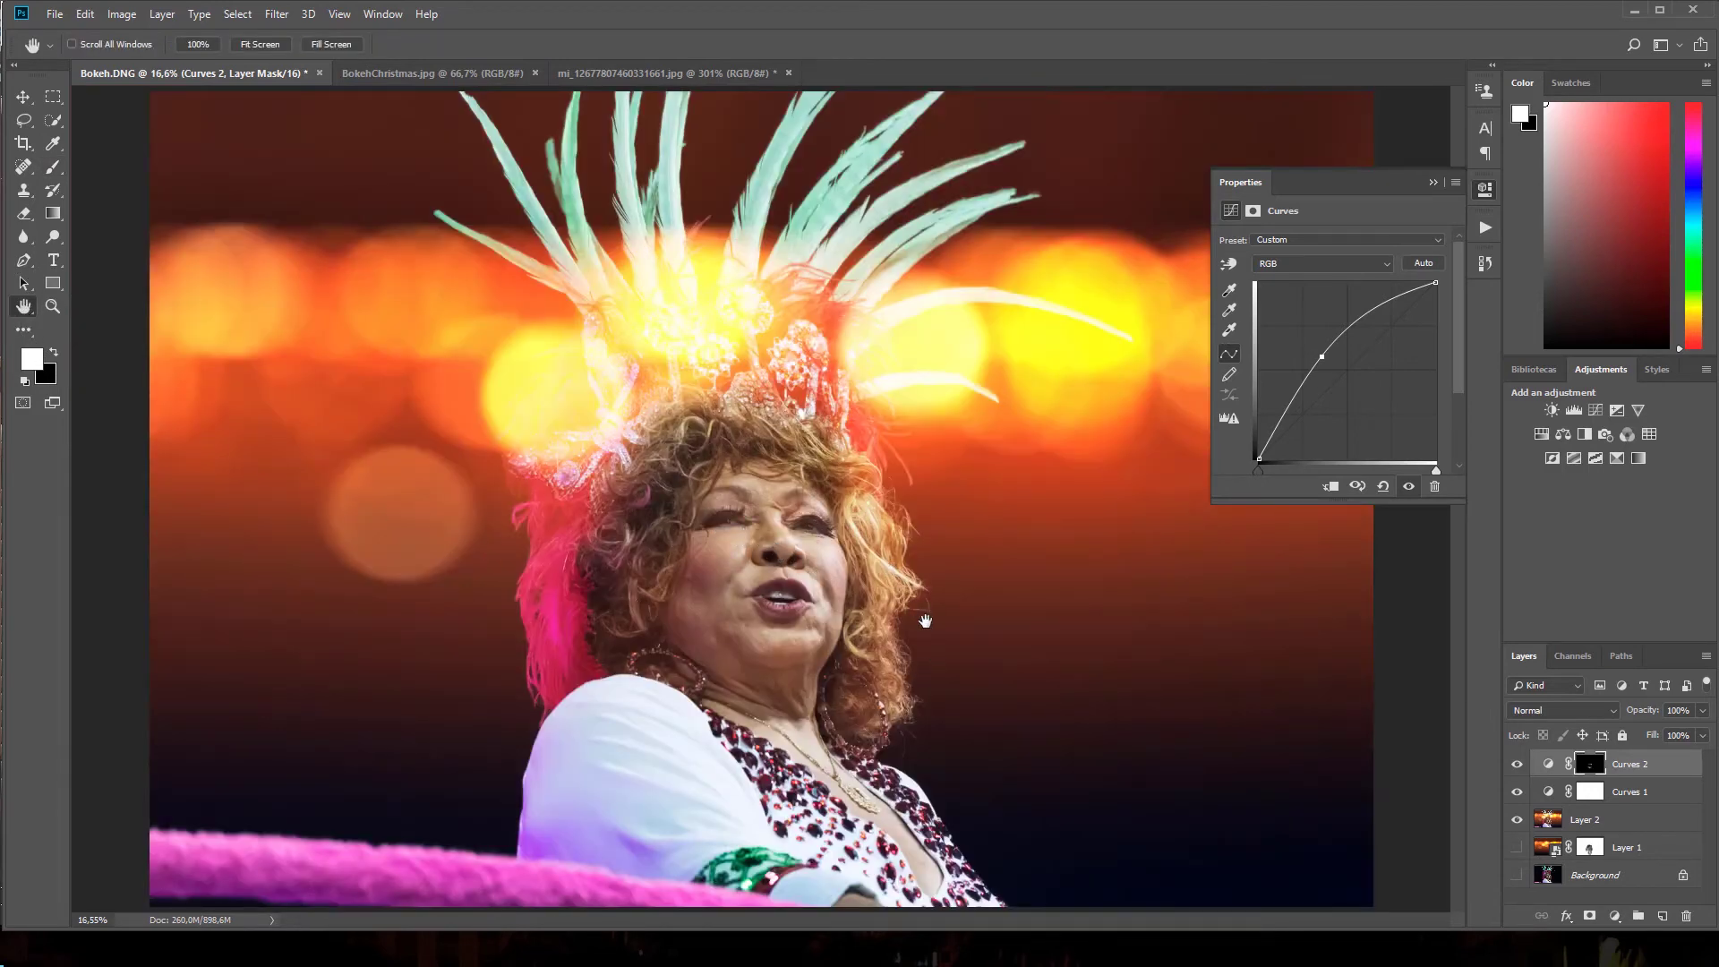
- Apply Smart Sharpen to Layer 2 with Amount 24%, Radius 6,7 px and Reduce Noise 7%
click(1433, 183)
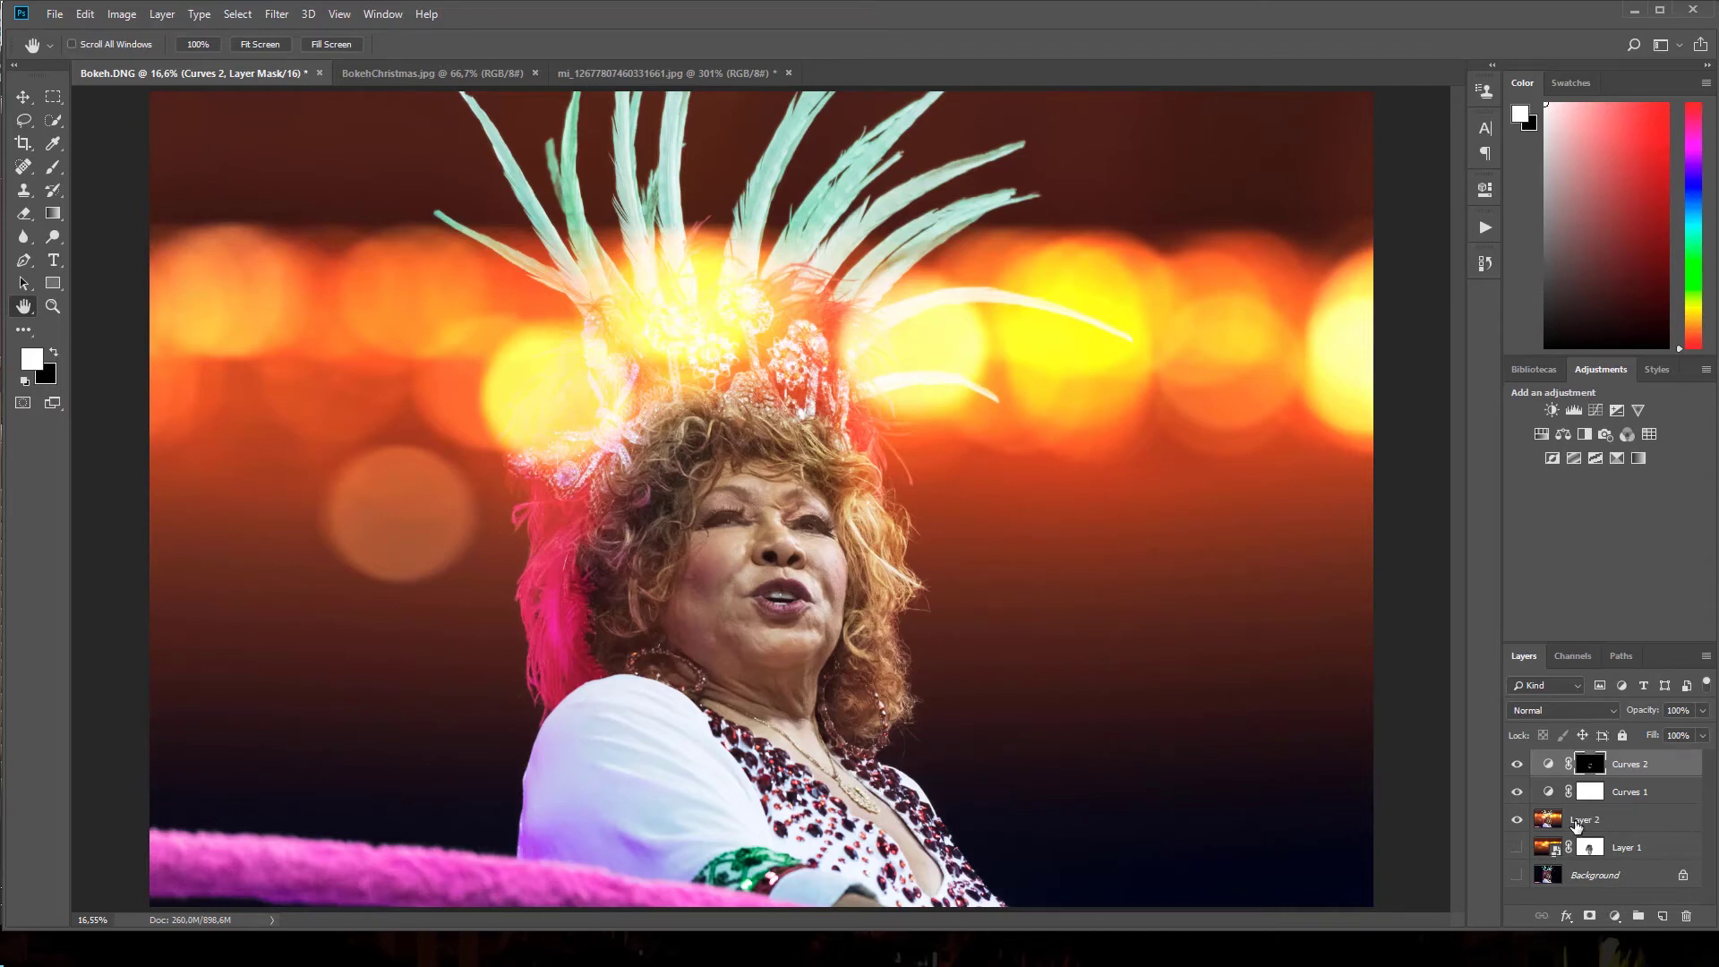
click(1602, 820)
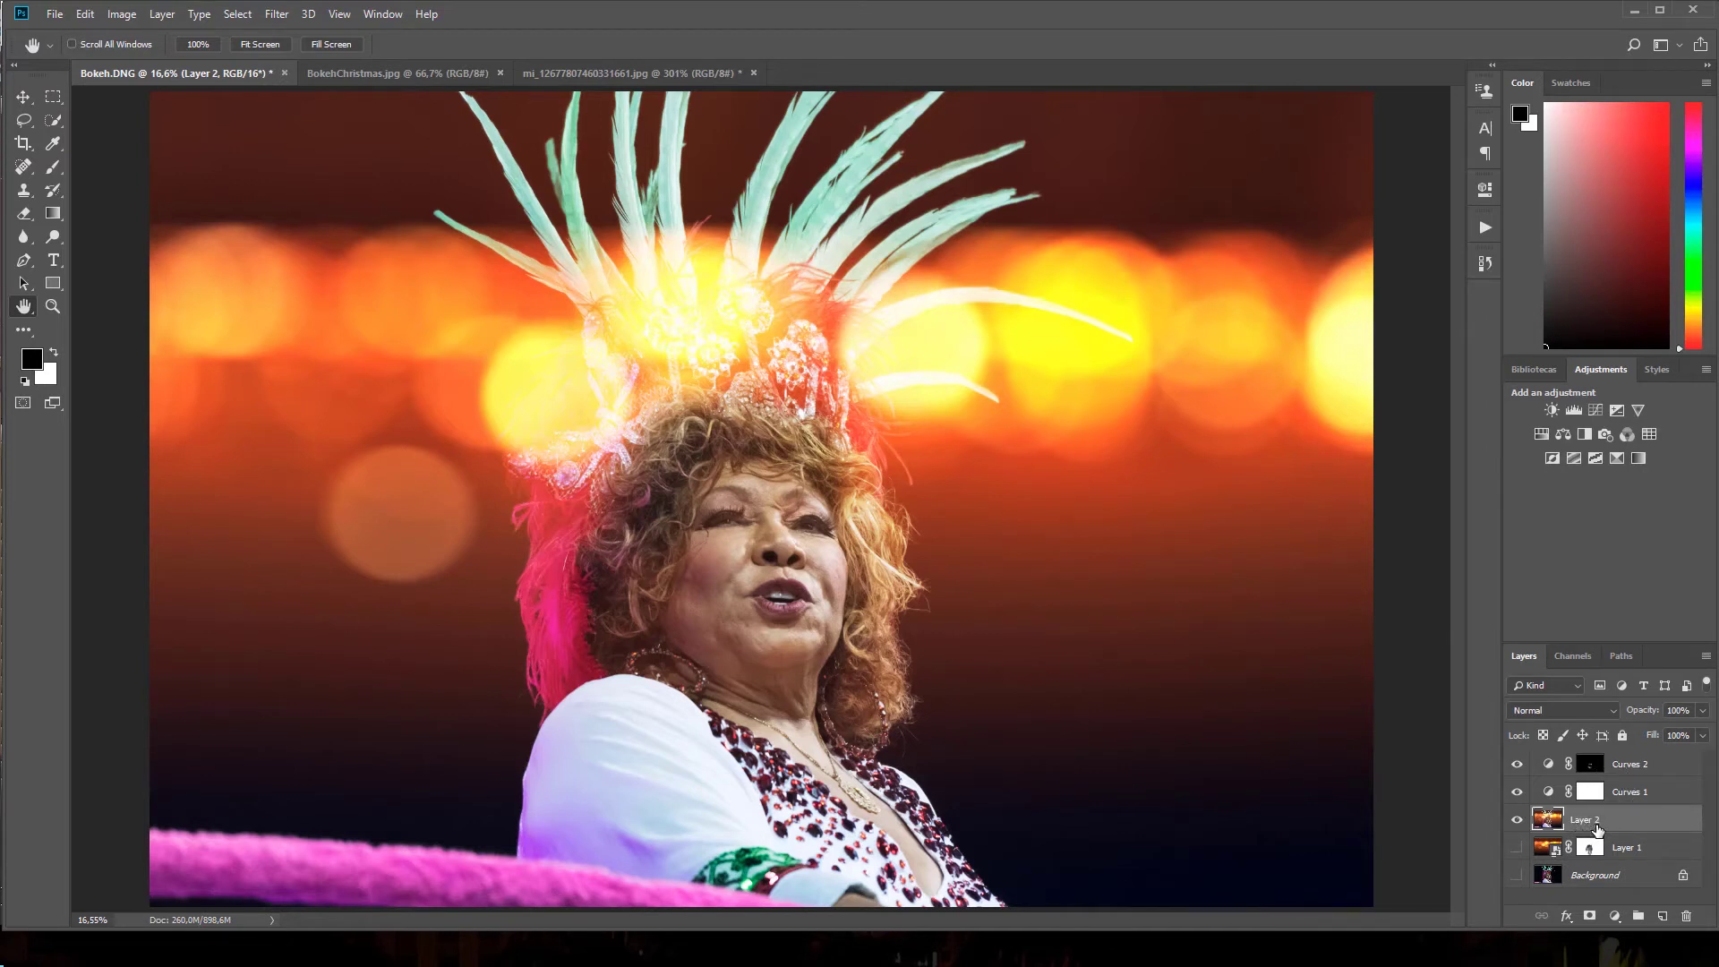
click(277, 14)
mouse_move(295, 320)
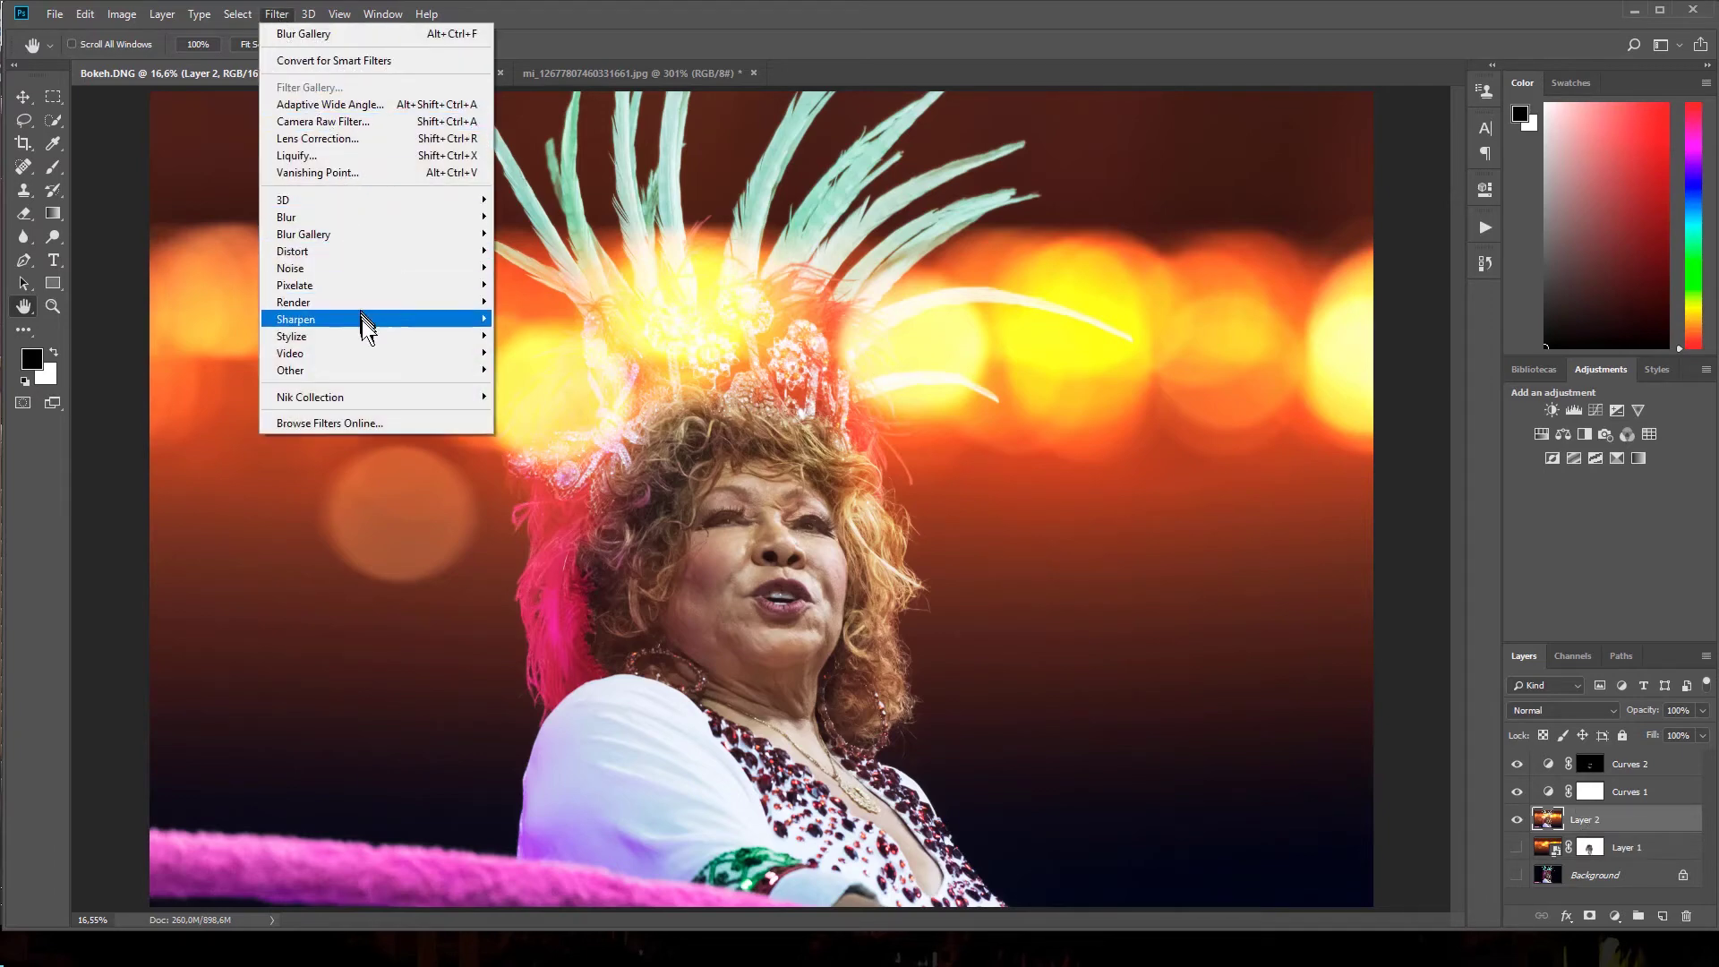
click(546, 386)
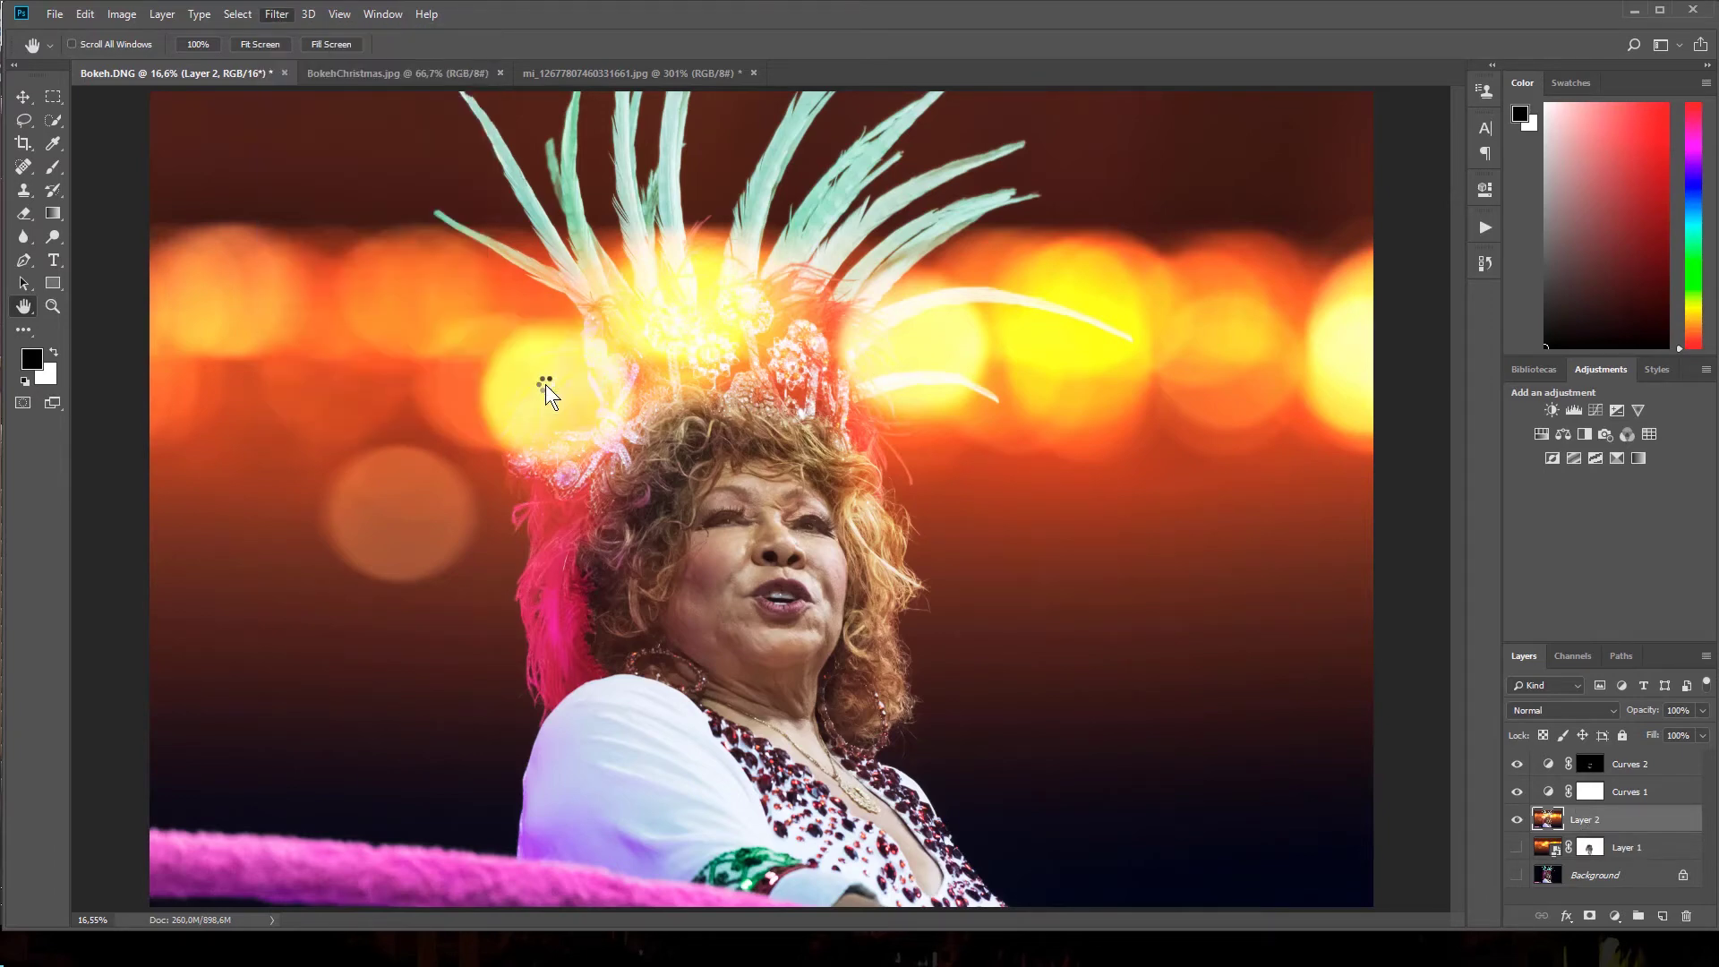
drag(683, 372, 757, 336)
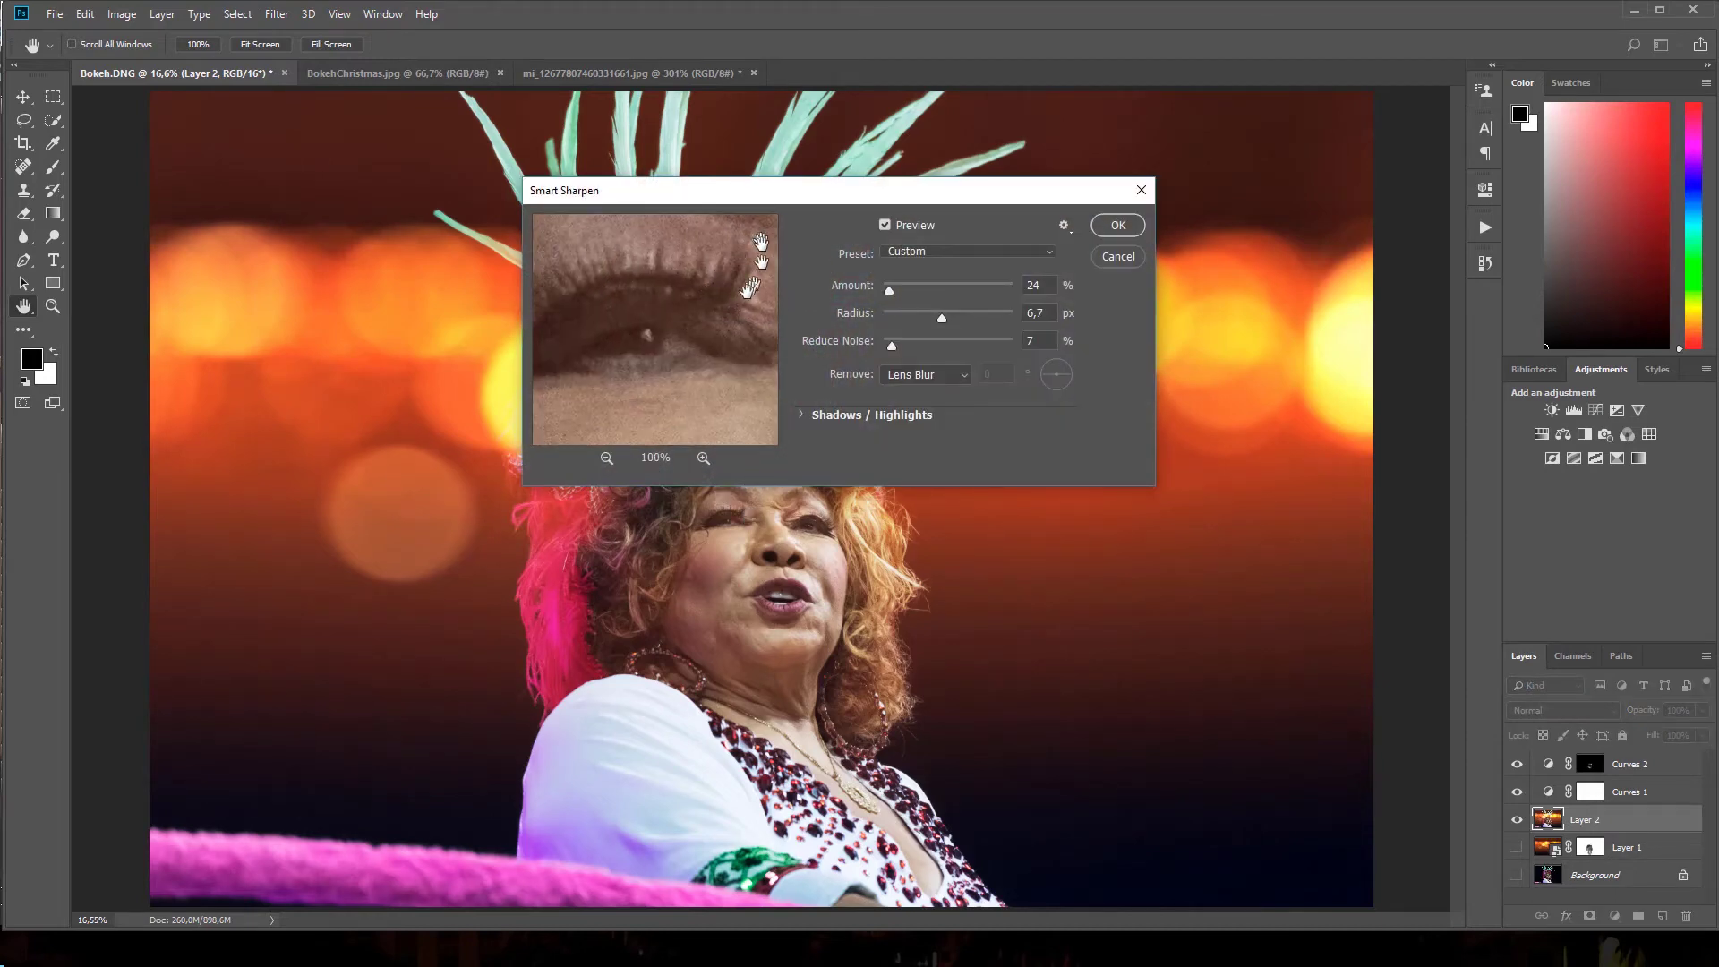
click(1119, 226)
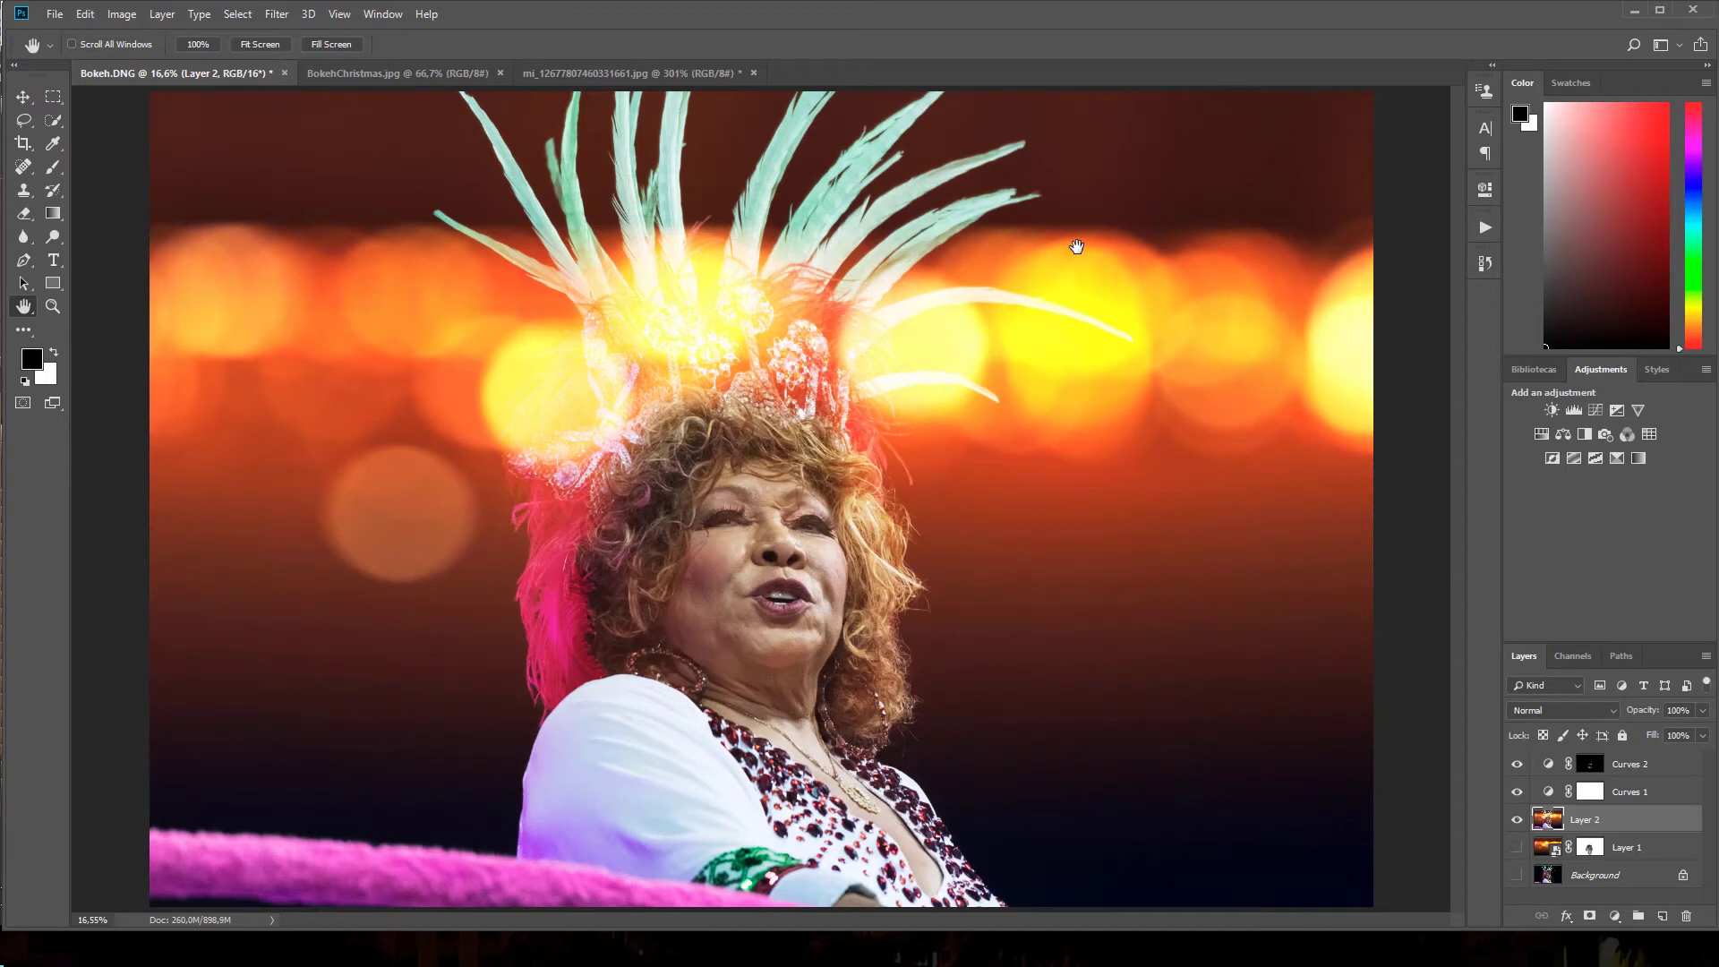
- Crop in from the bottom-left corner to trim the pink fur and recenter the jester
click(24, 143)
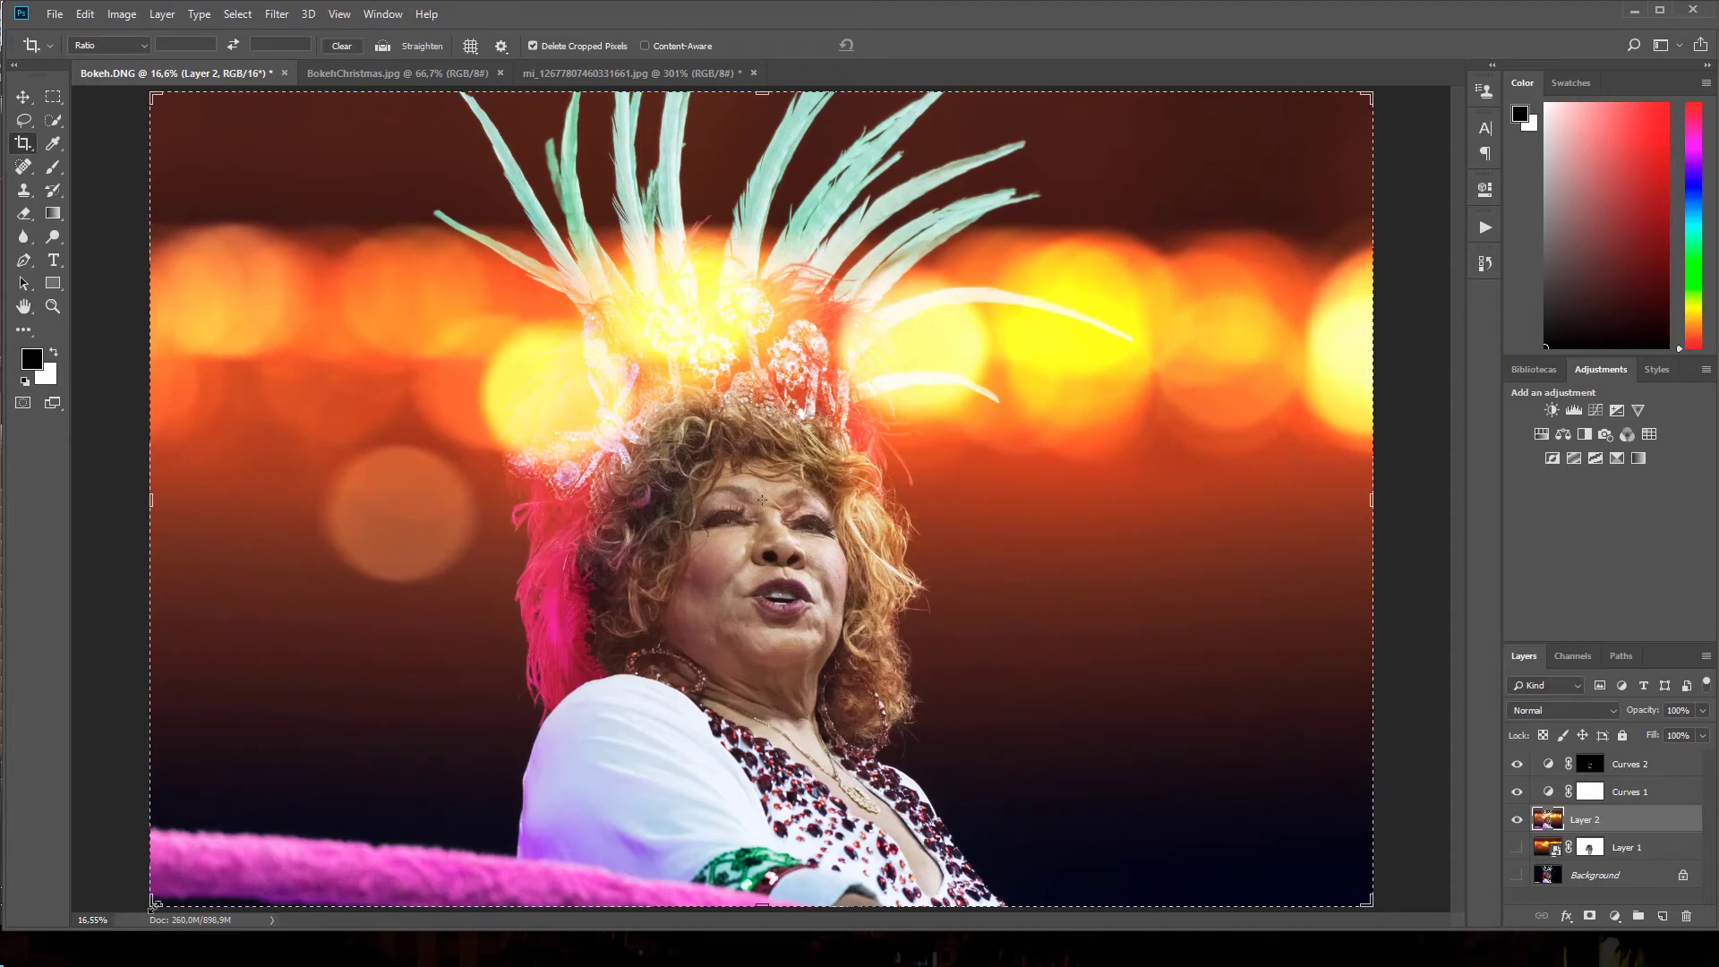
drag(152, 903, 254, 880)
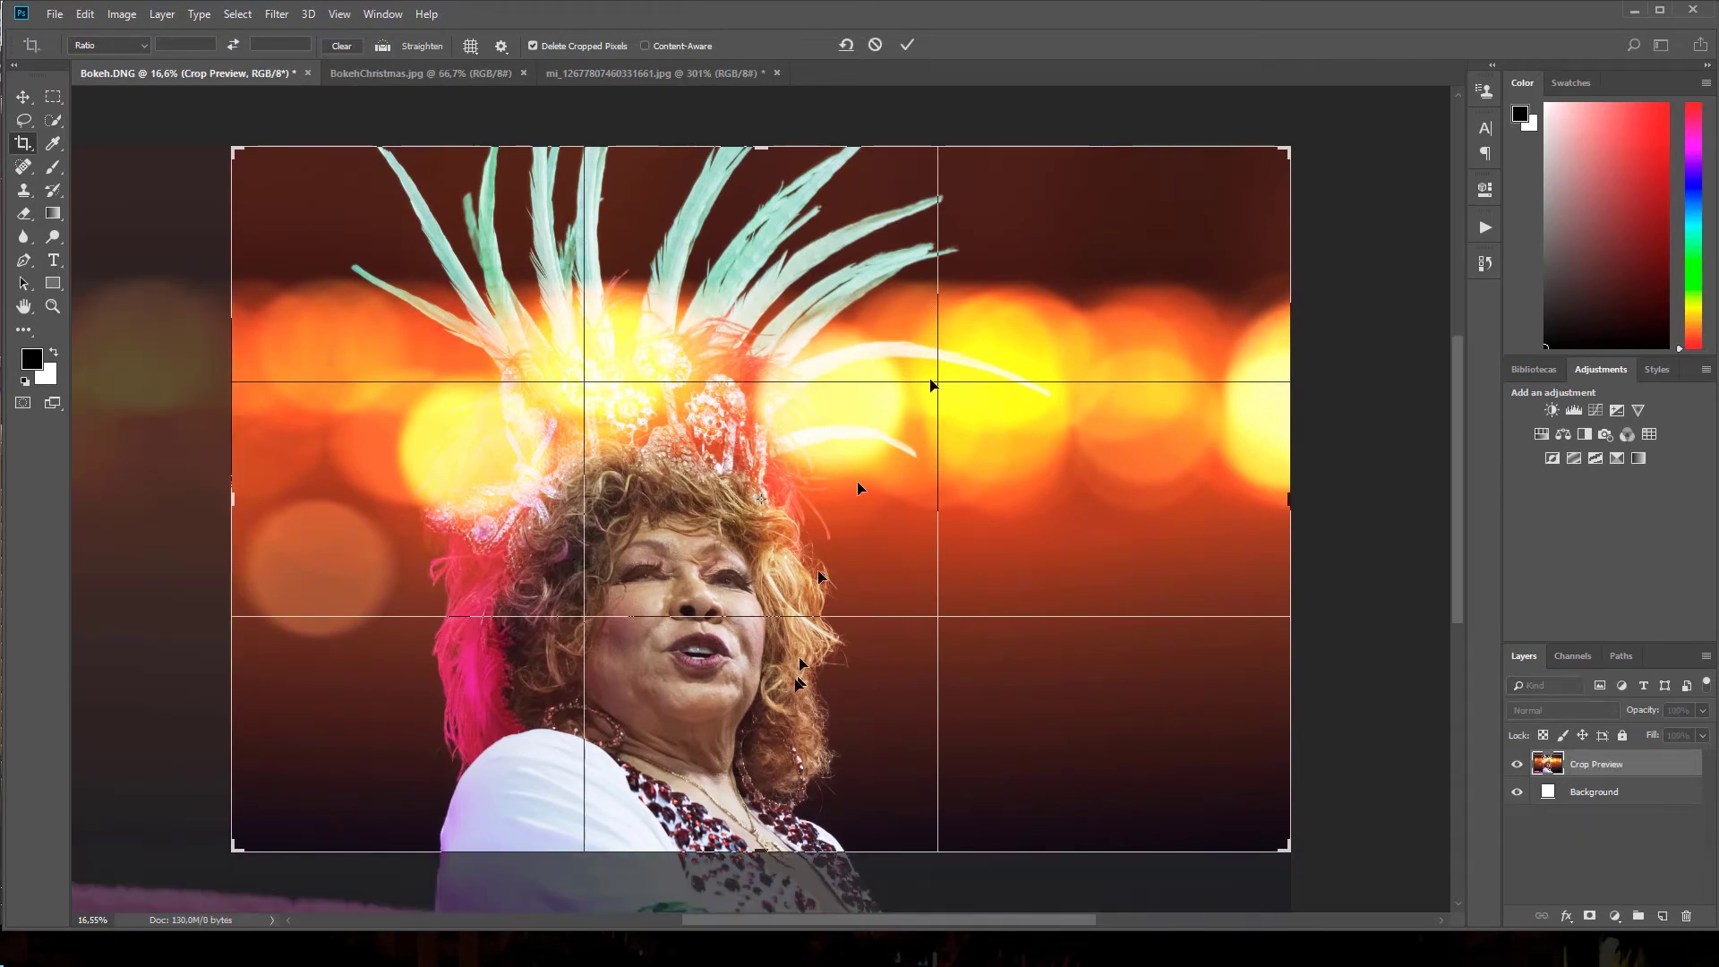
mouse_move(790, 533)
mouse_down()
mouse_move(739, 533)
mouse_move(819, 536)
mouse_move(768, 522)
mouse_up()
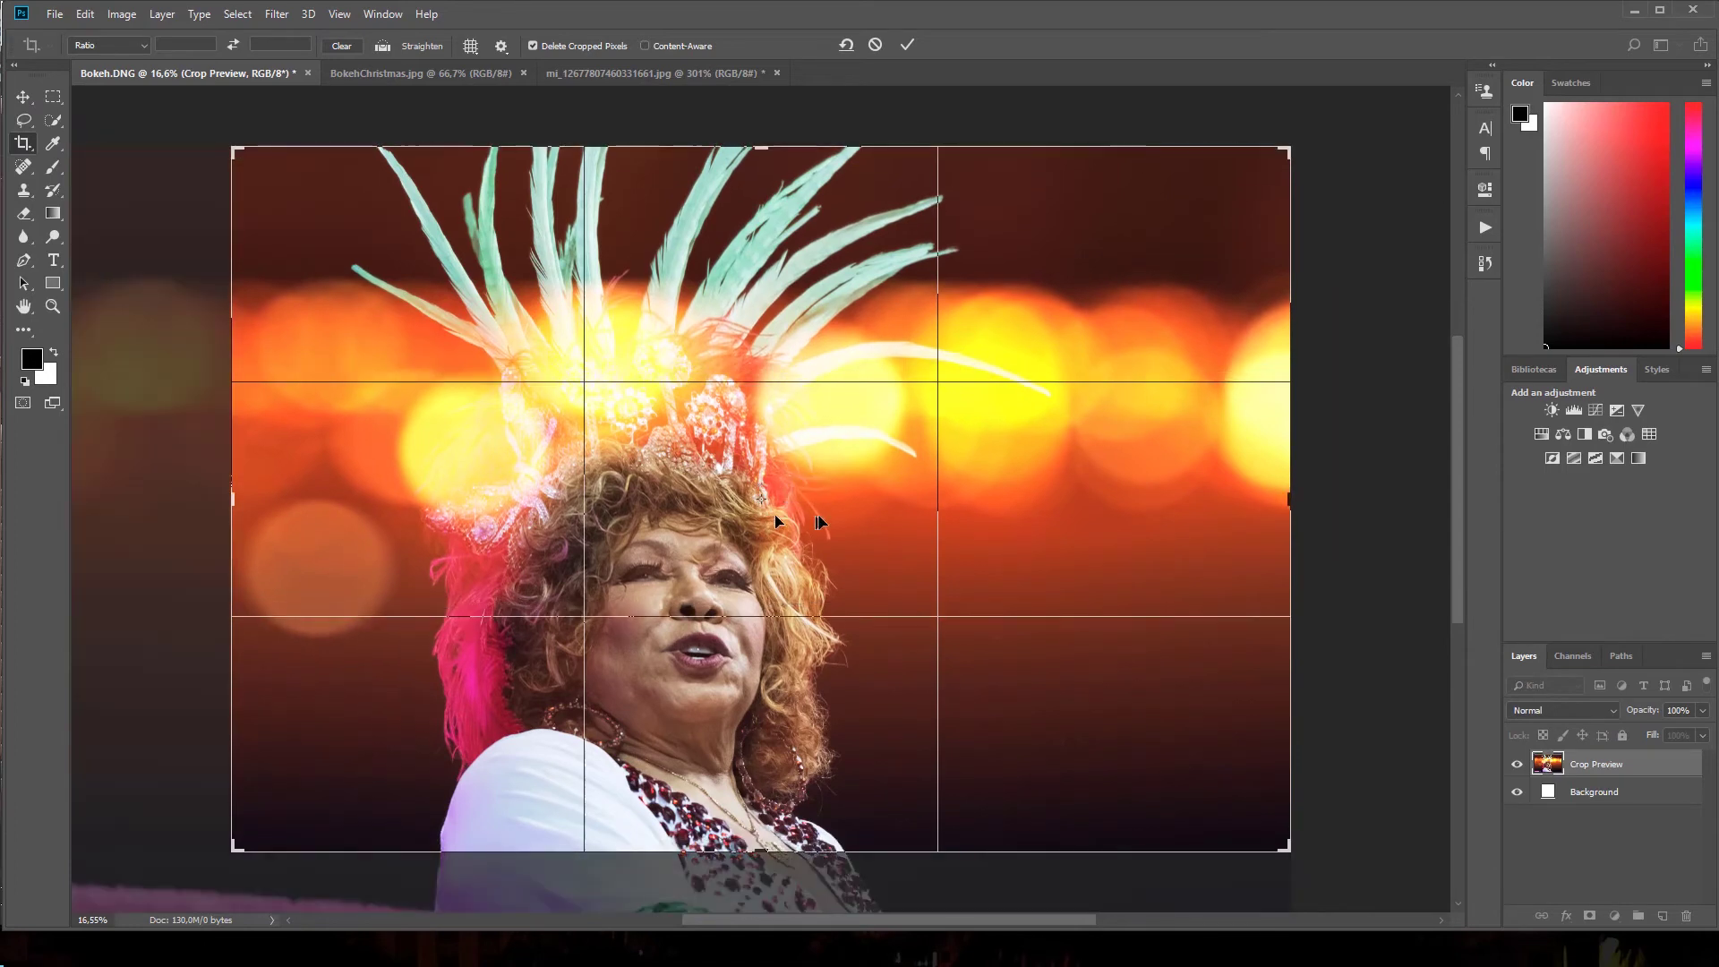
double_click(26, 307)
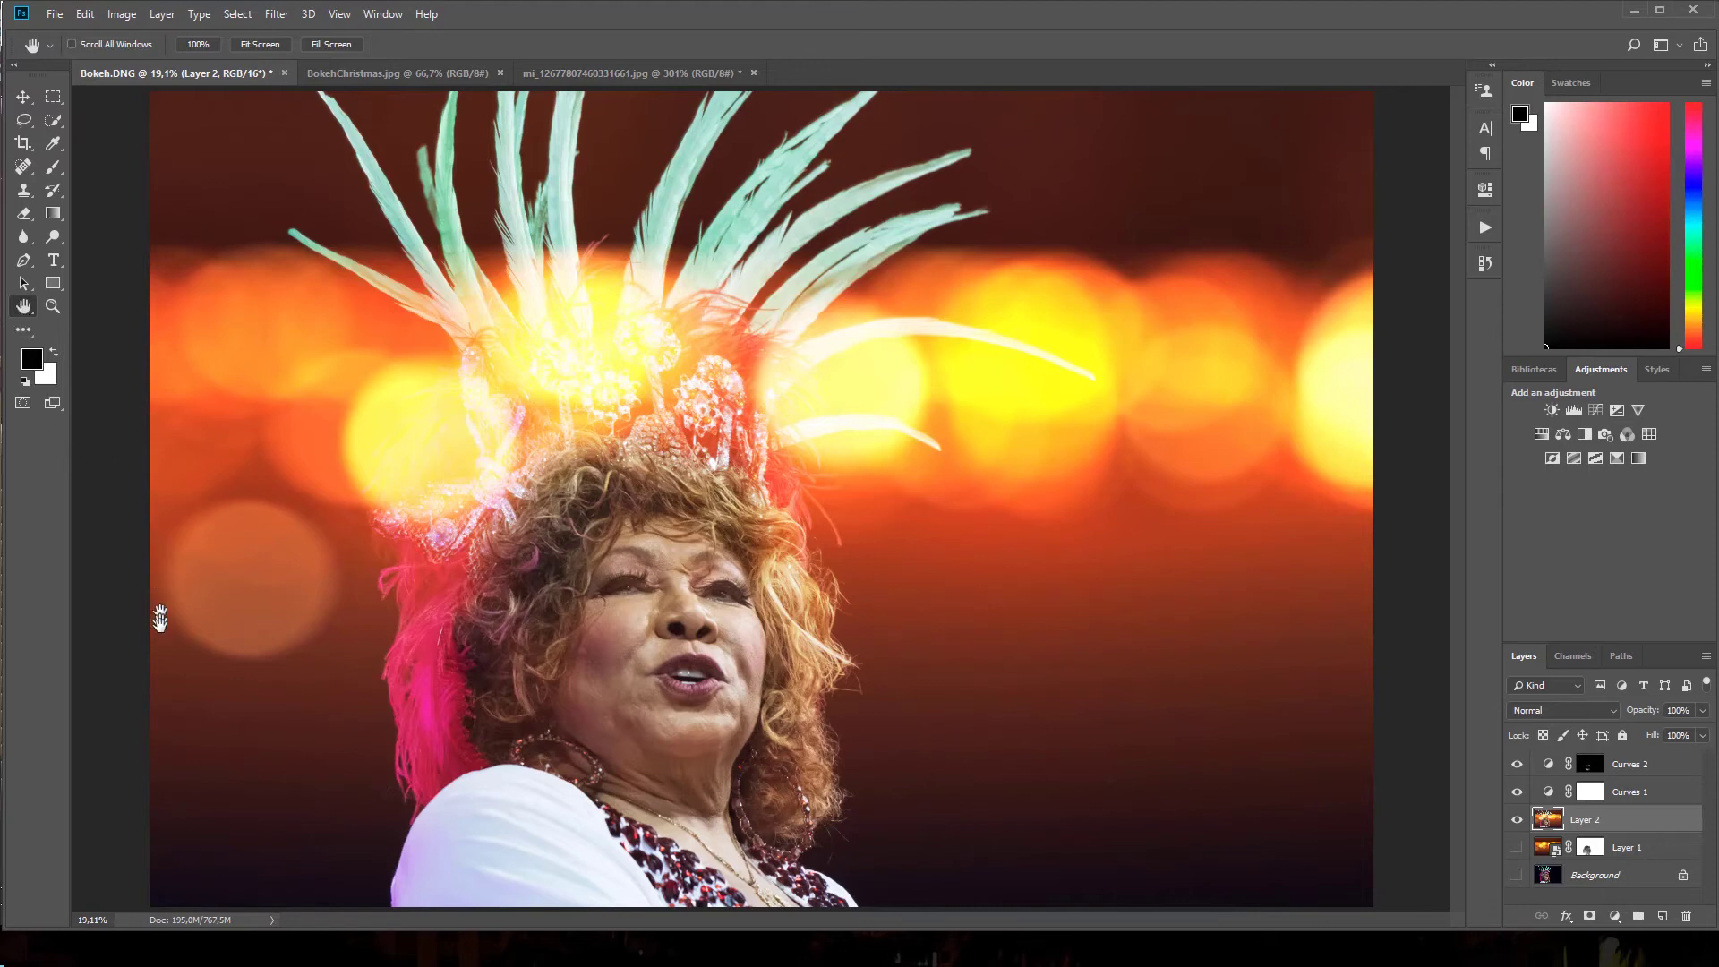
- In Bridge, find the green-costumed jester DNG in the filmstrip and open it in Camera Raw
click(475, 940)
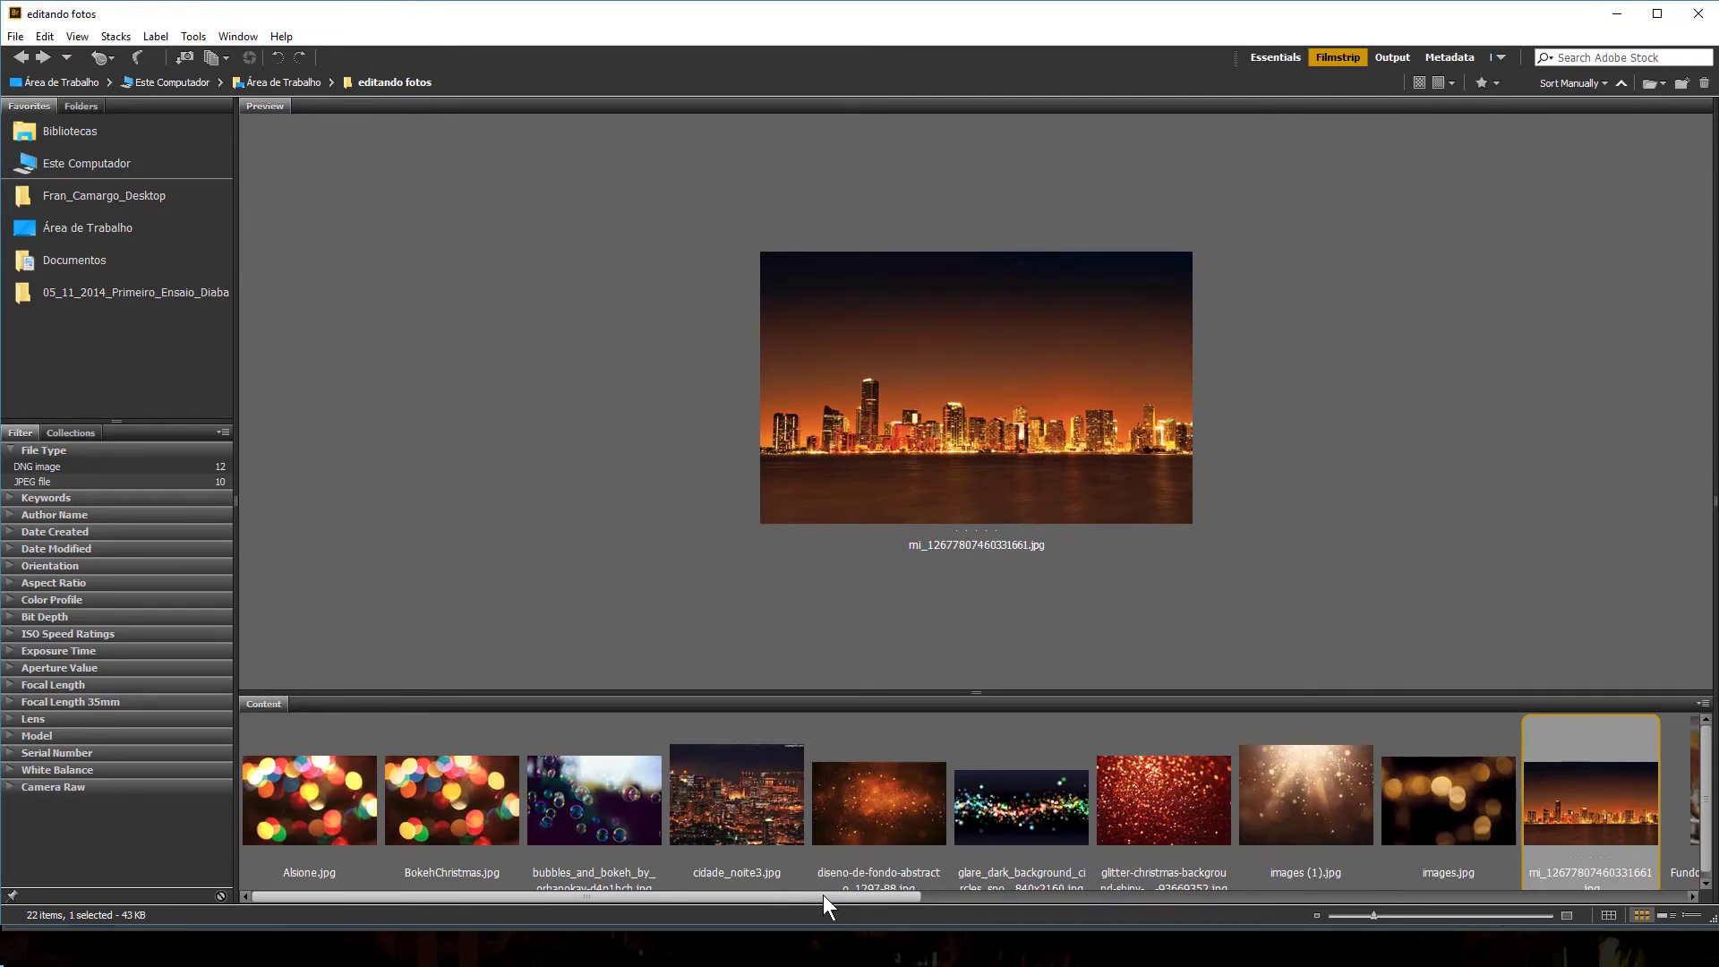
drag(824, 895, 1479, 844)
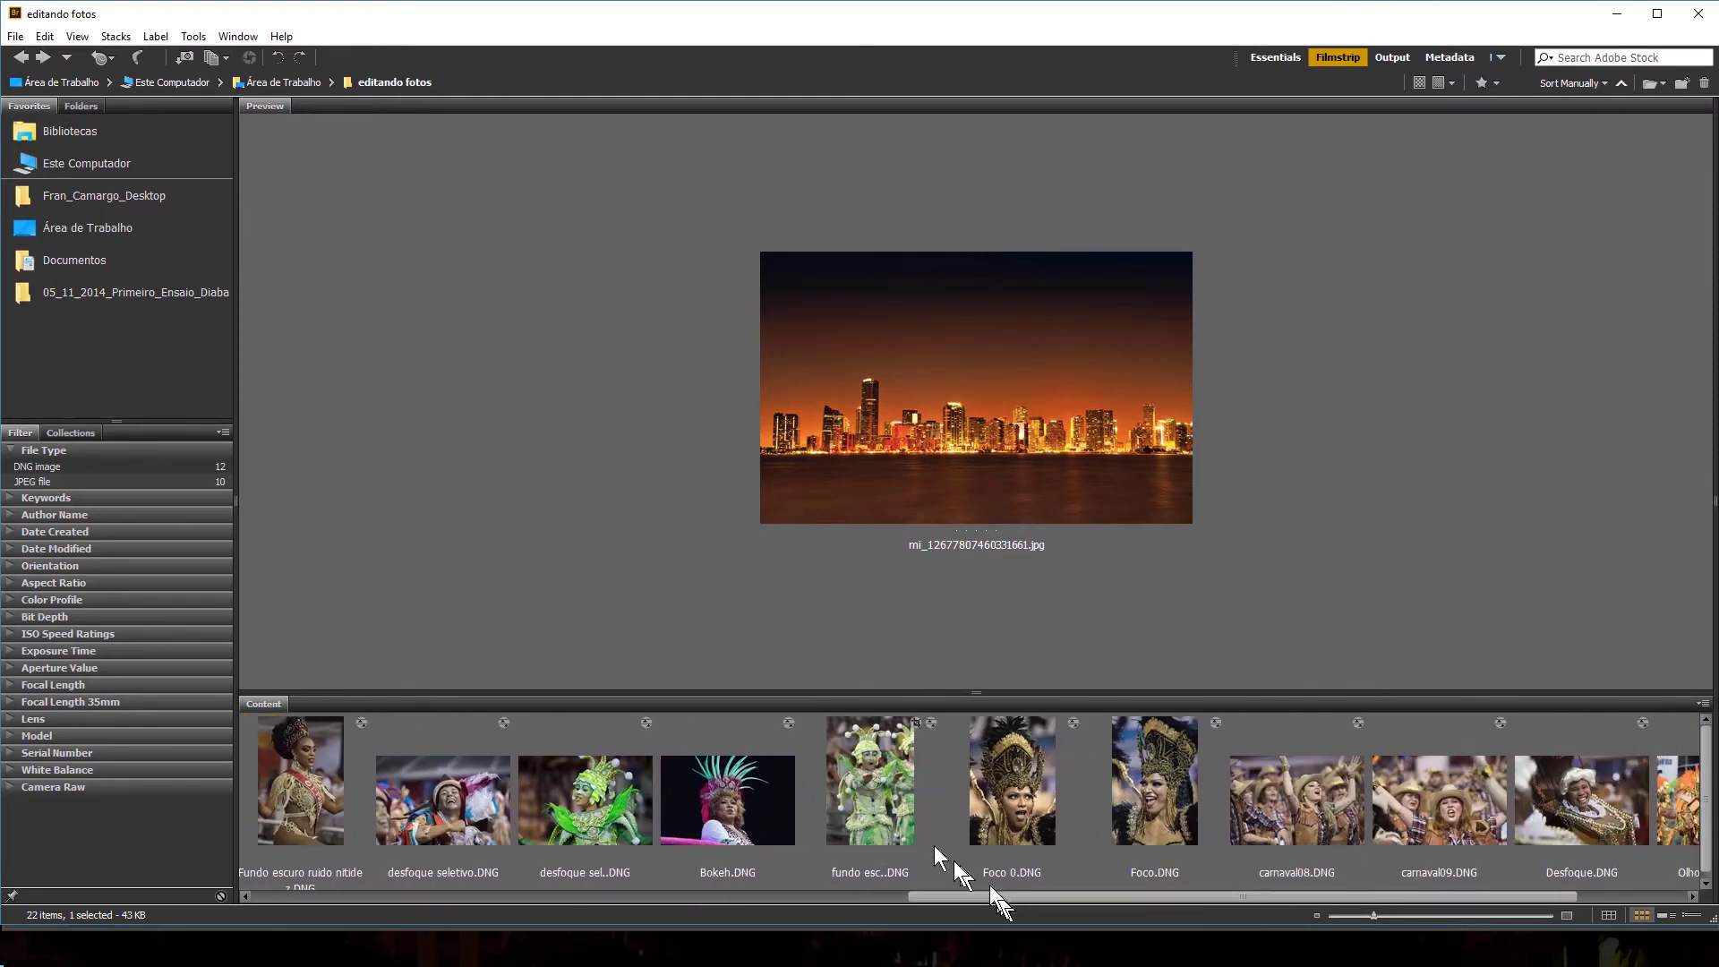
click(896, 791)
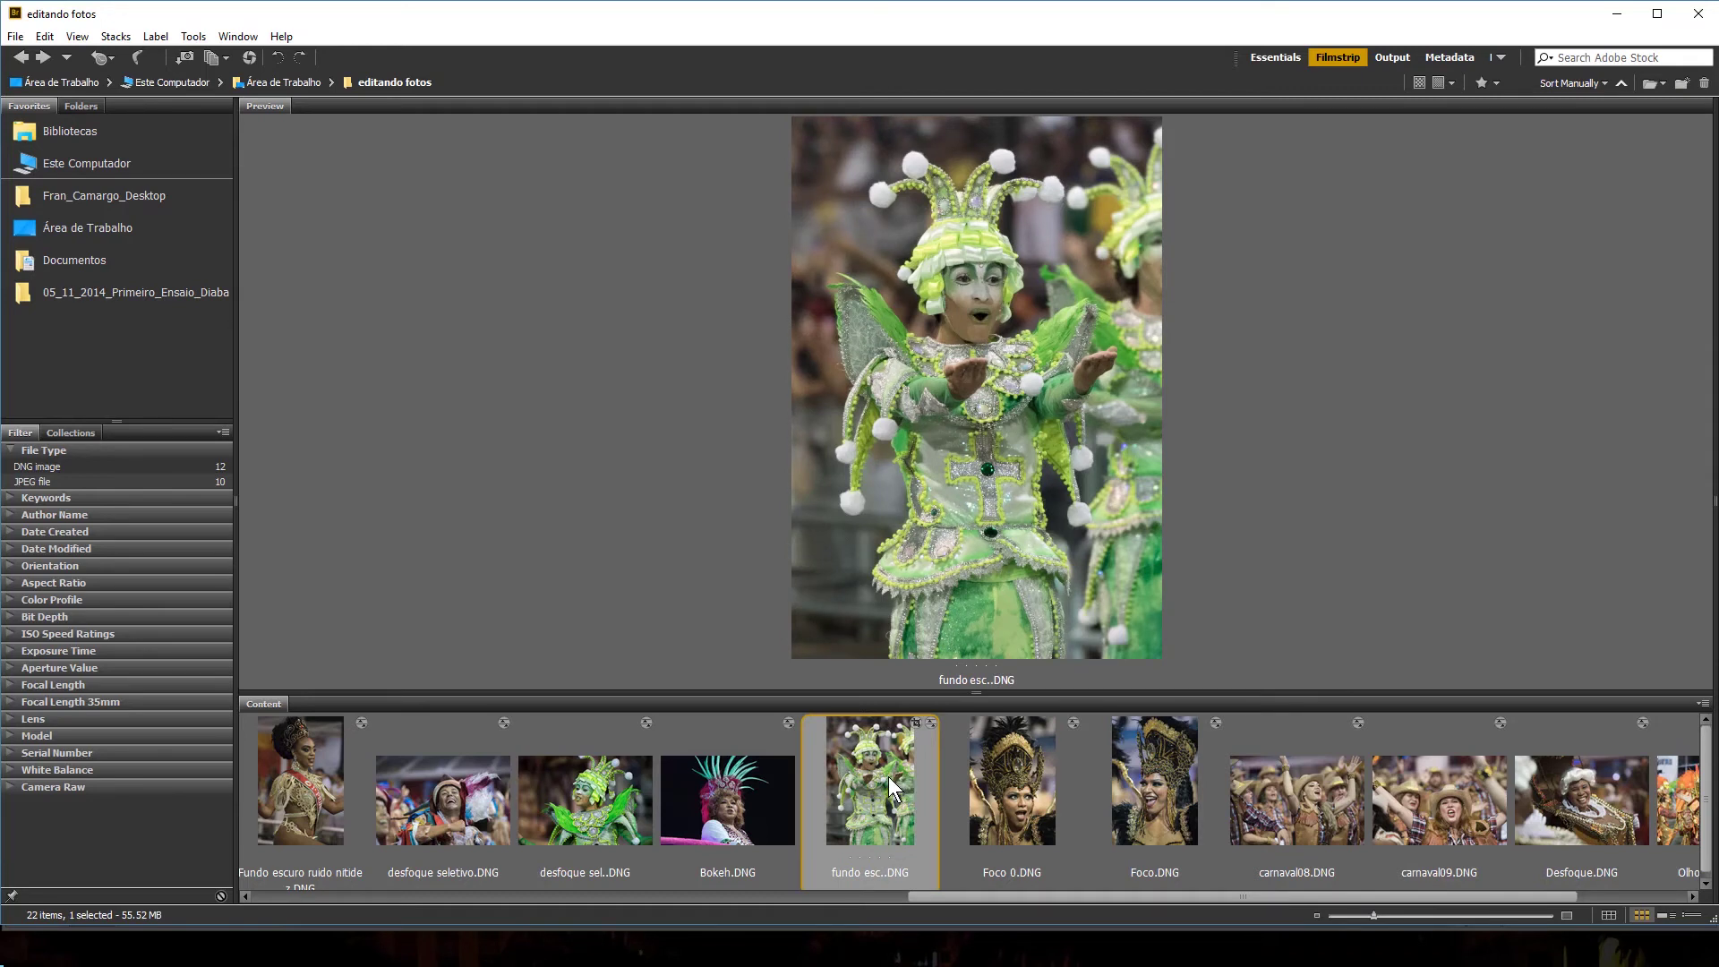
double_click(888, 776)
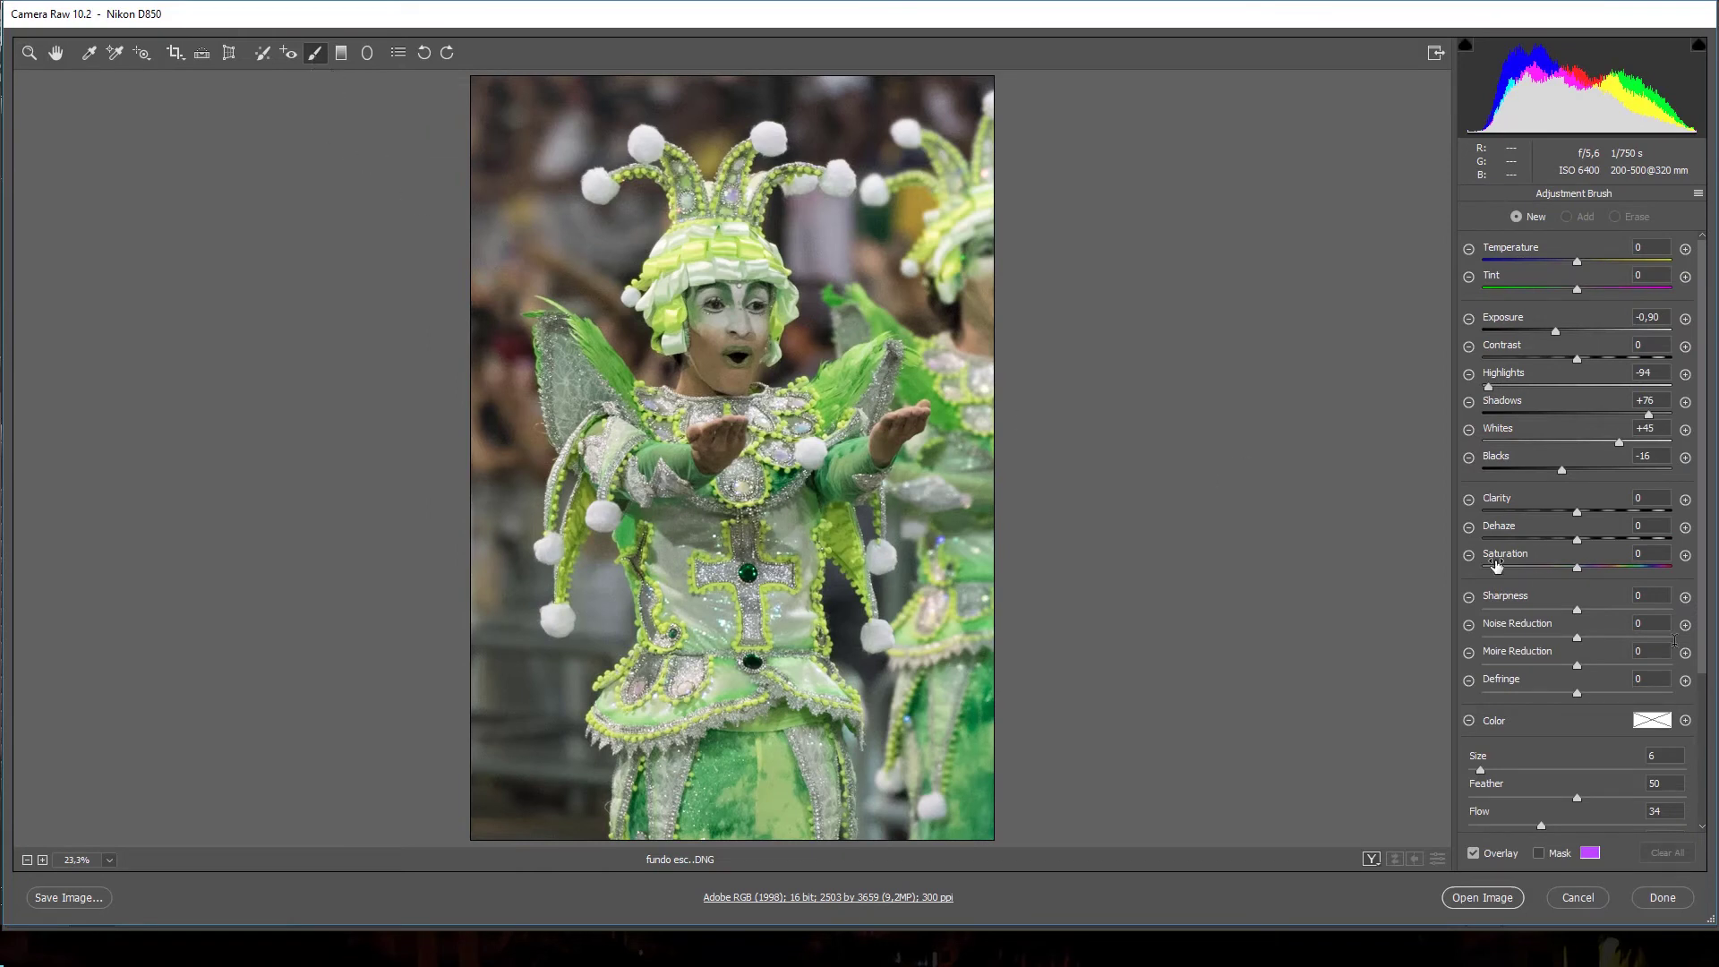
- Scroll through the Adjustment Brush panel to review Exposure -0,90, Highlights -94 and Shadows +76
scroll(1702, 578, down, 1)
scroll(1630, 403, down, 1)
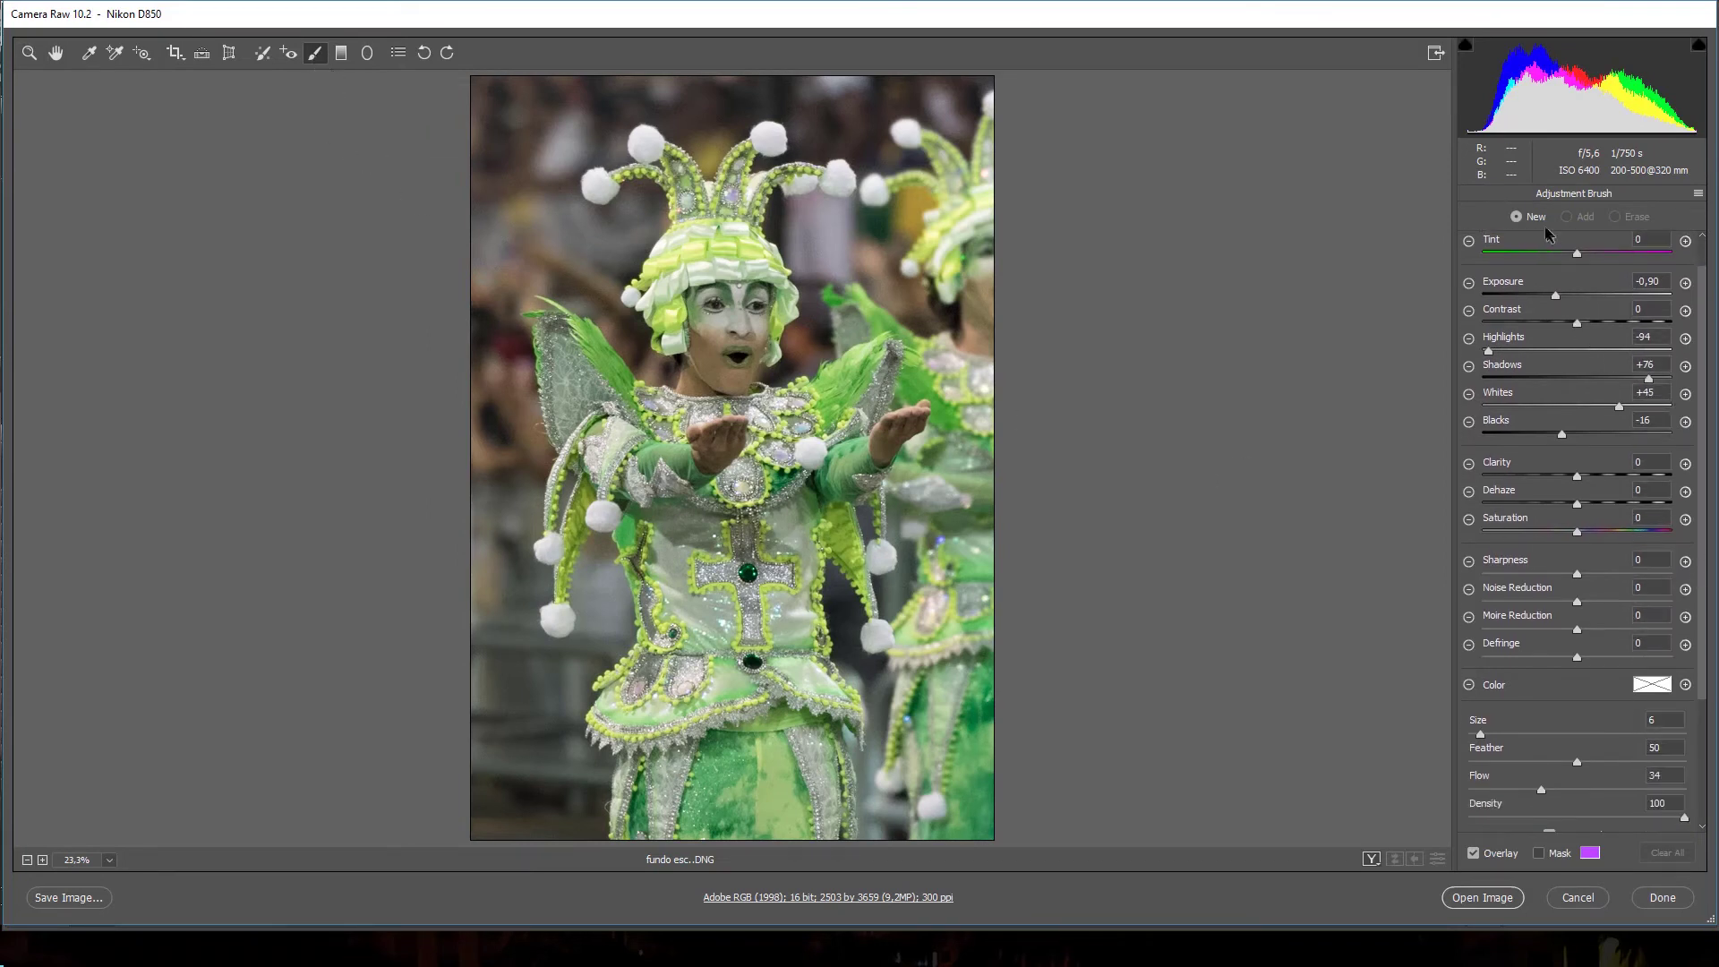
drag(1702, 536, 1698, 640)
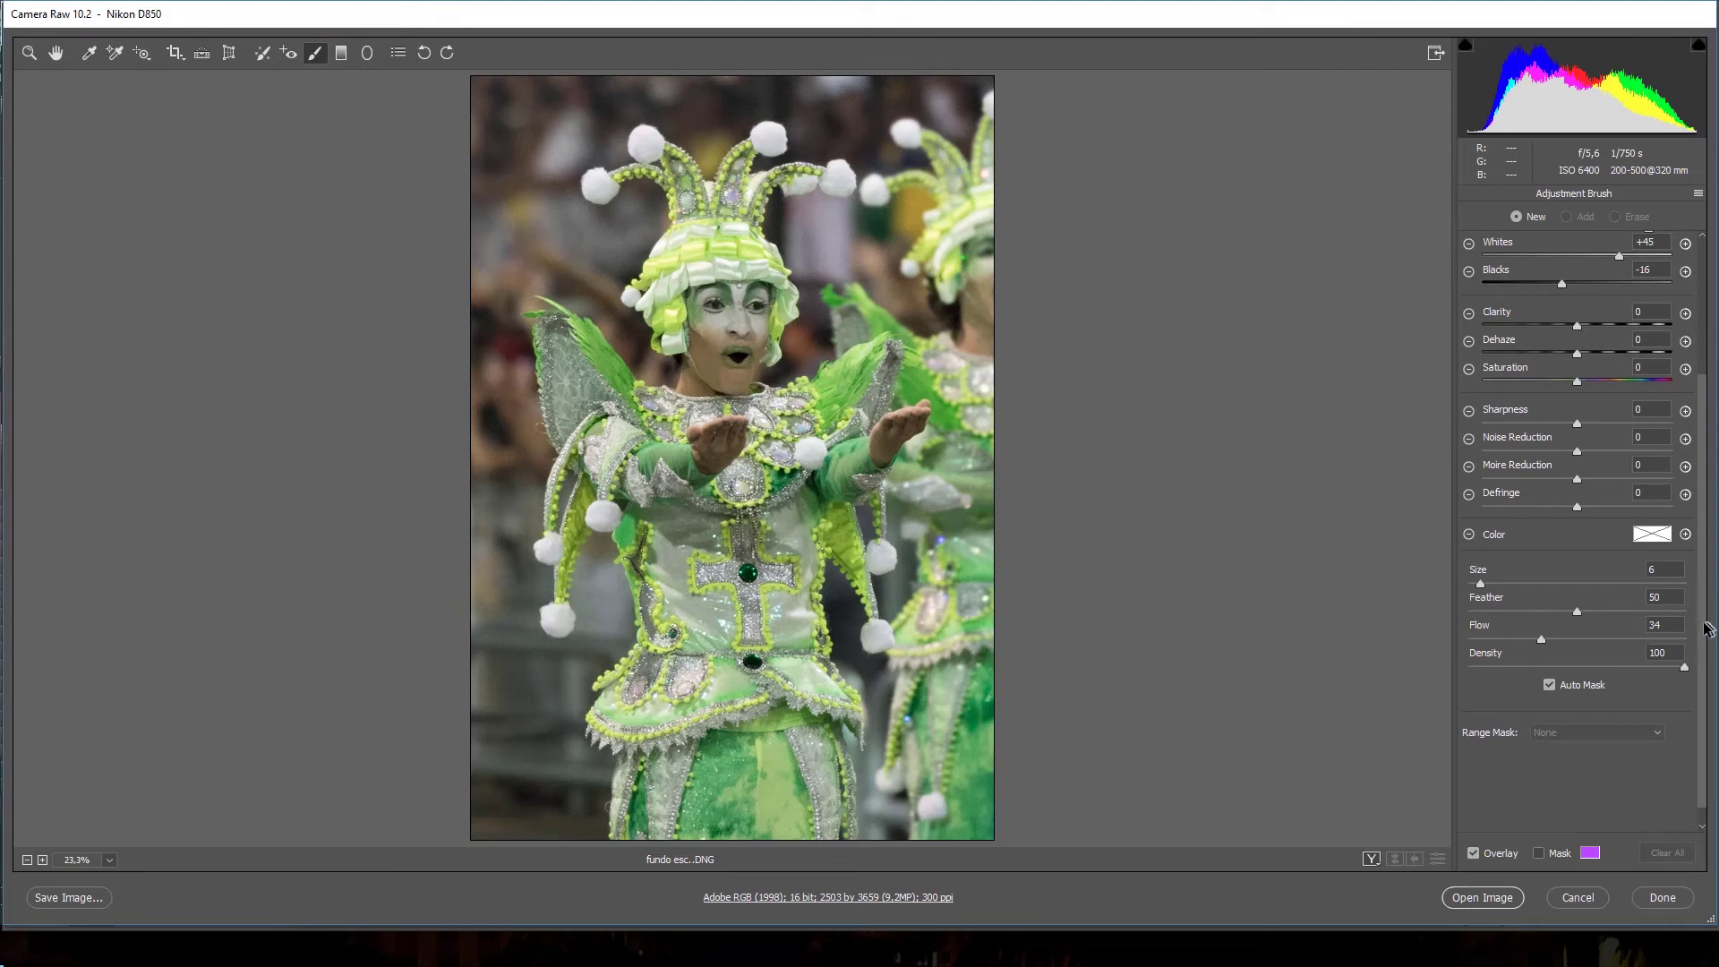
scroll(1707, 626, up, 1)
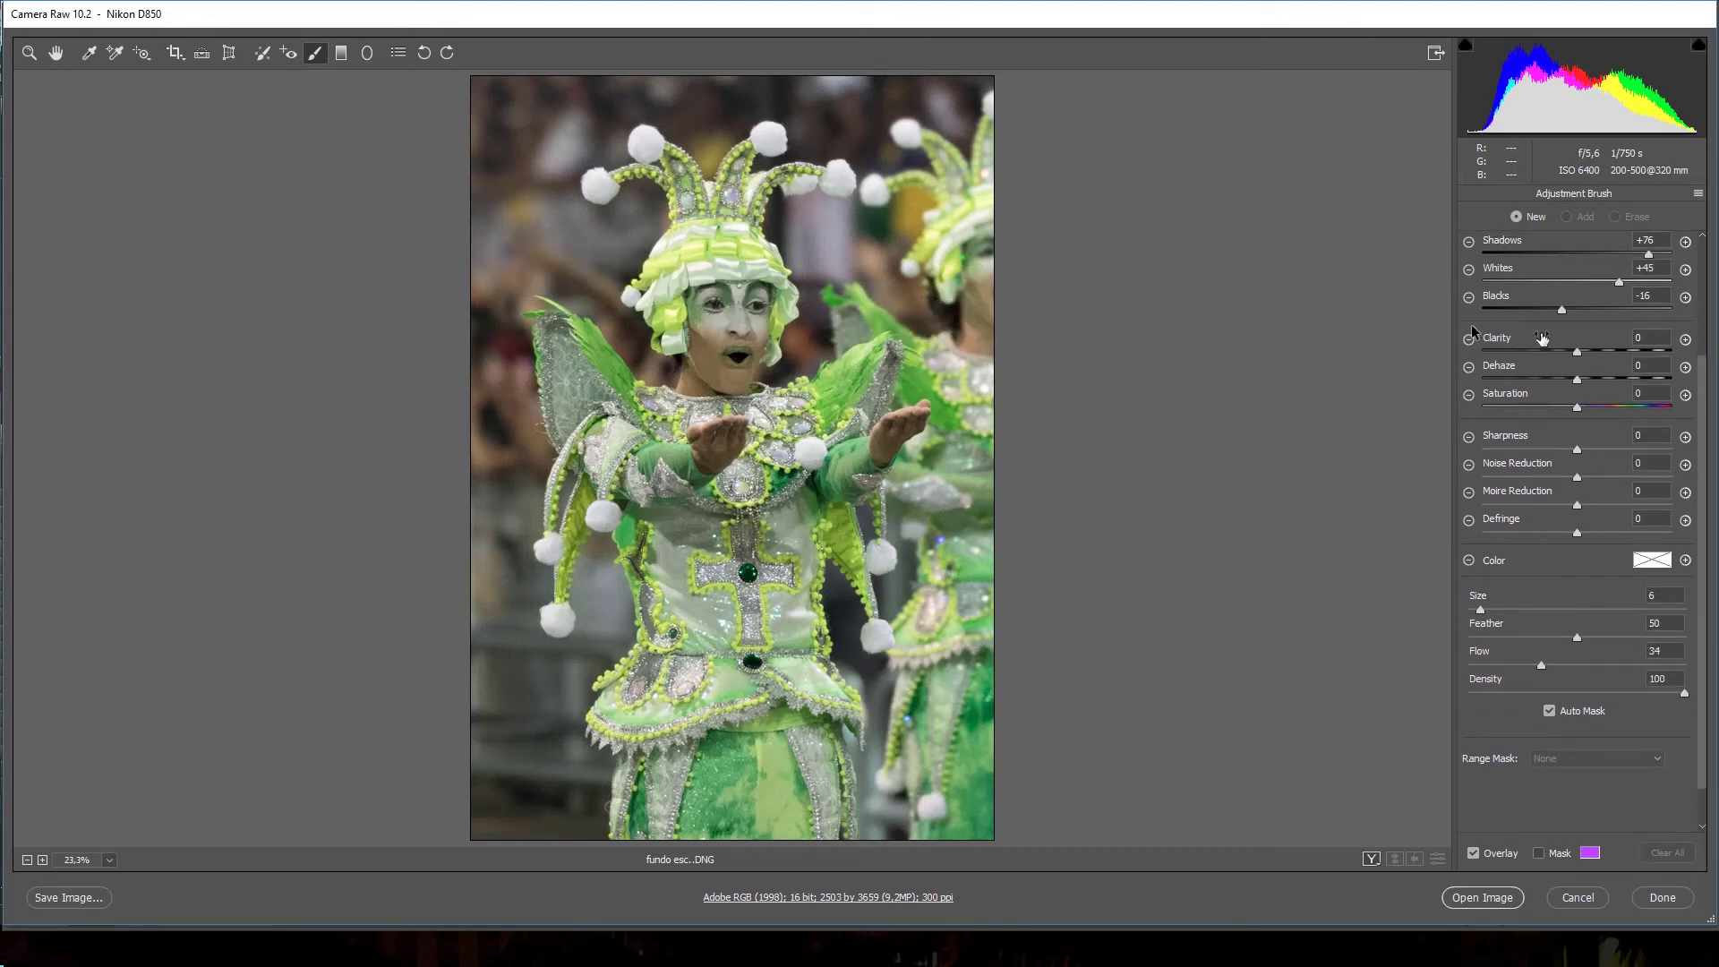
drag(1701, 410, 1710, 269)
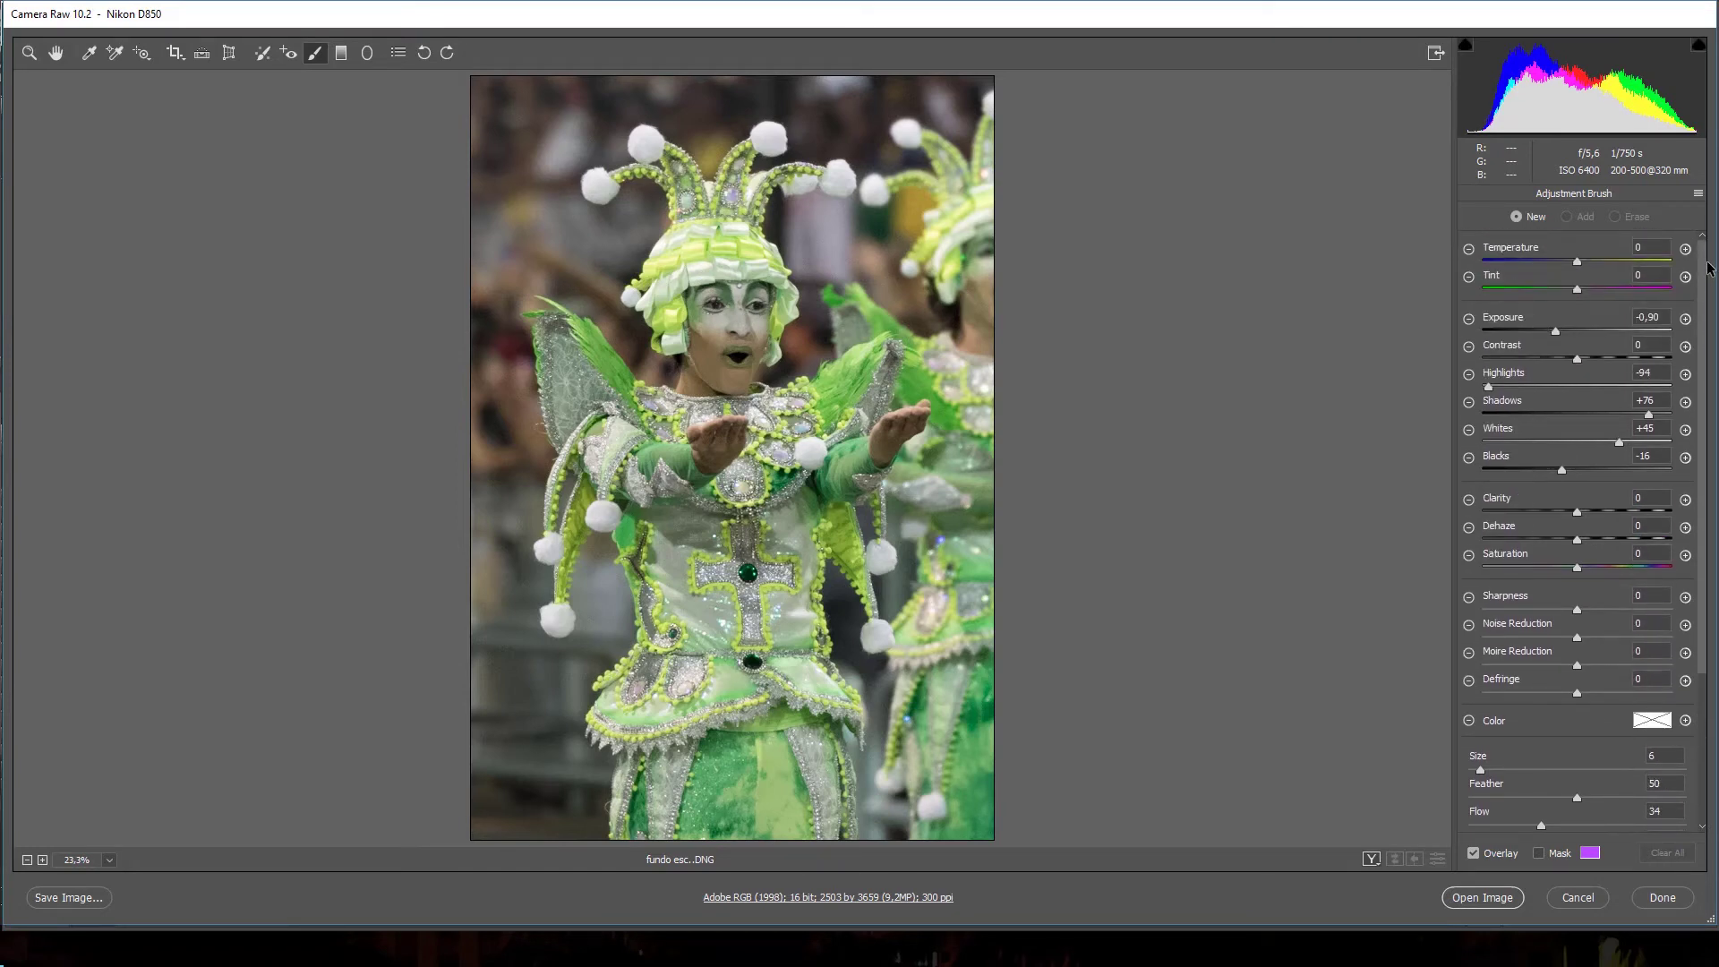
drag(1707, 273, 1706, 381)
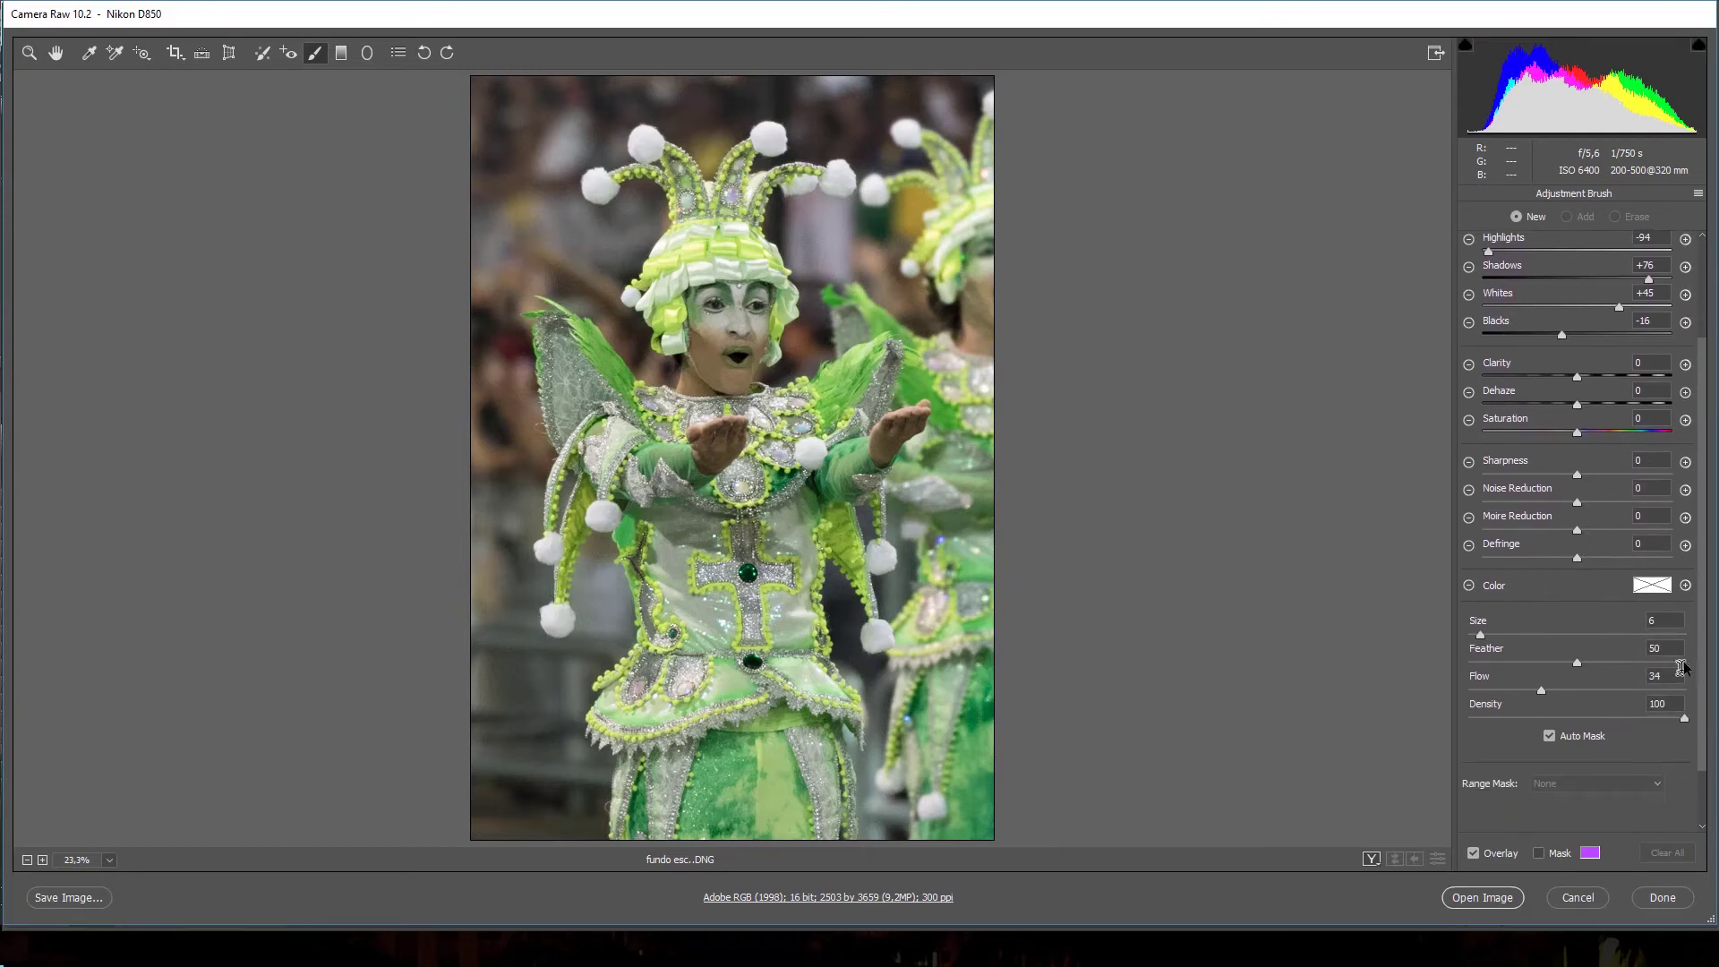
drag(1699, 645, 1698, 694)
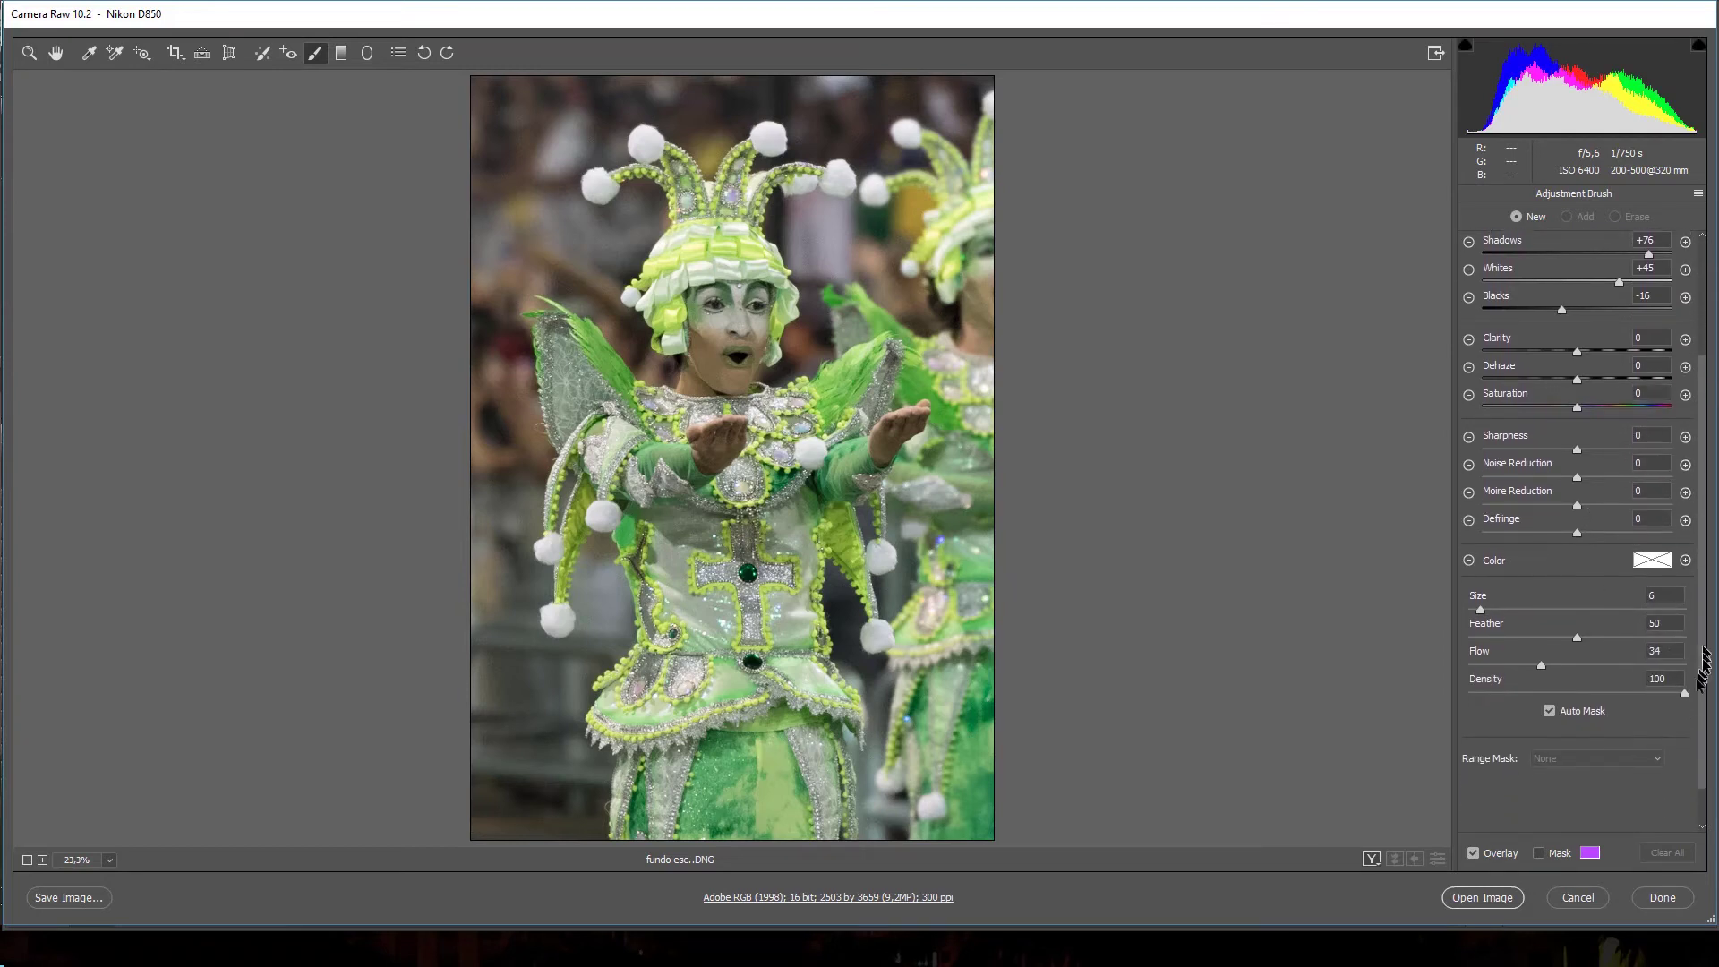
- Show the brush mask overlay and change its colour to magenta, after briefly trying near-white
click(1539, 856)
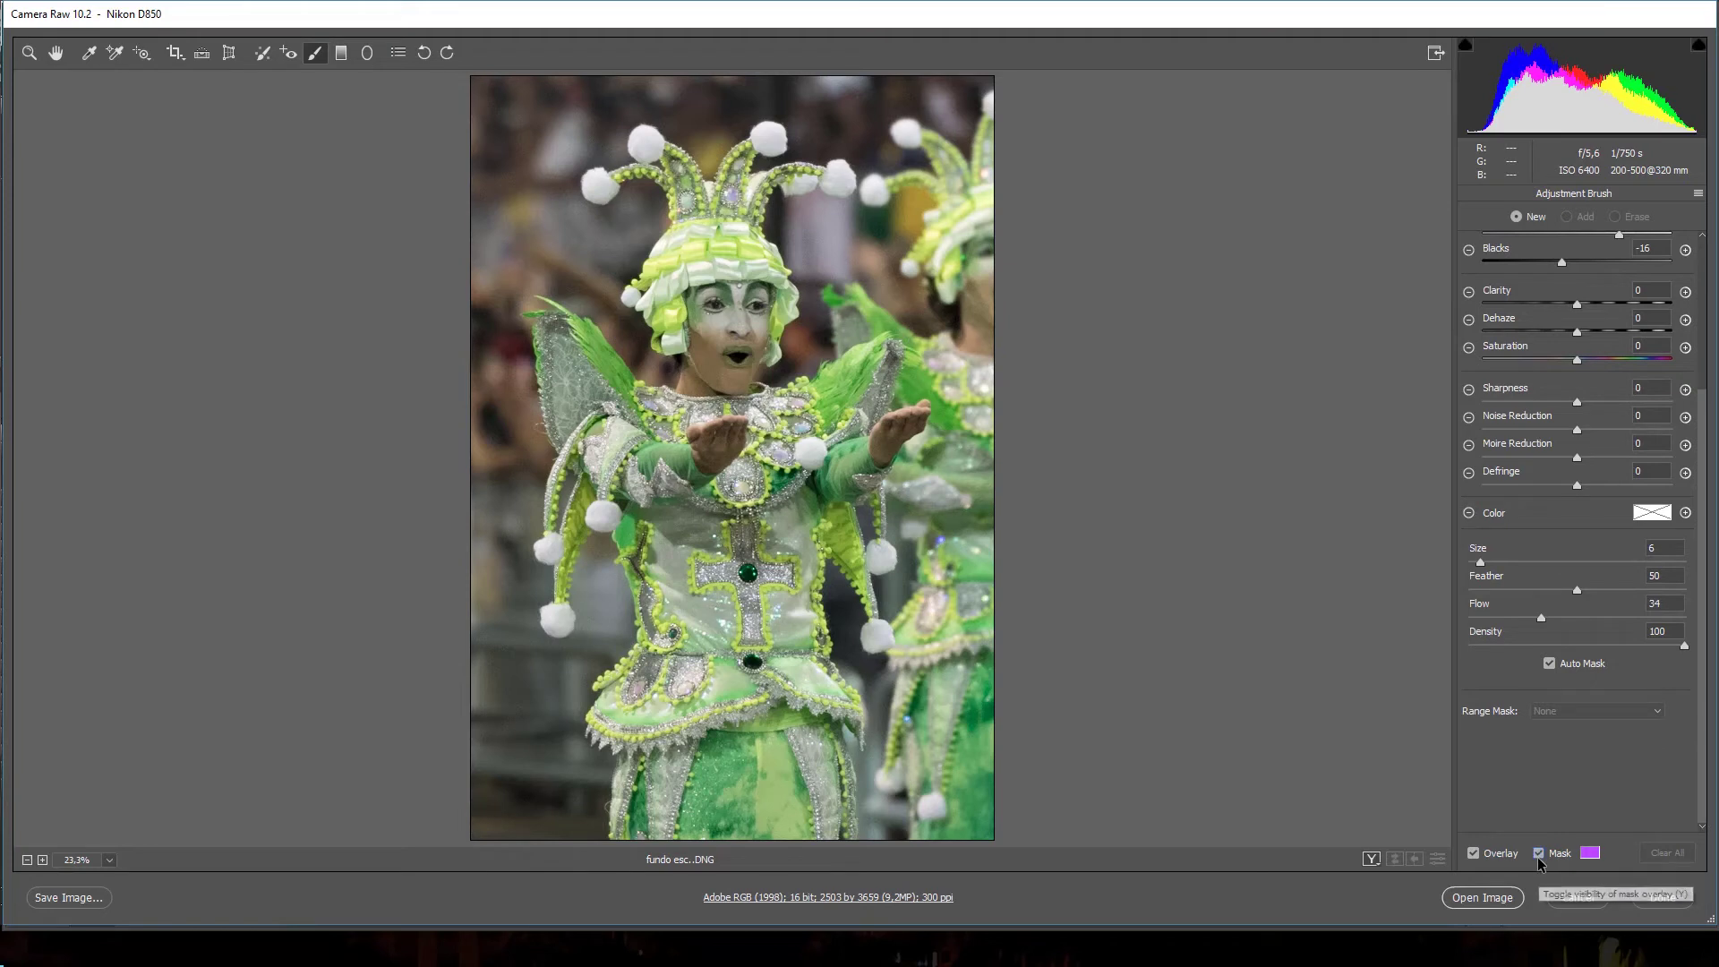
click(1590, 854)
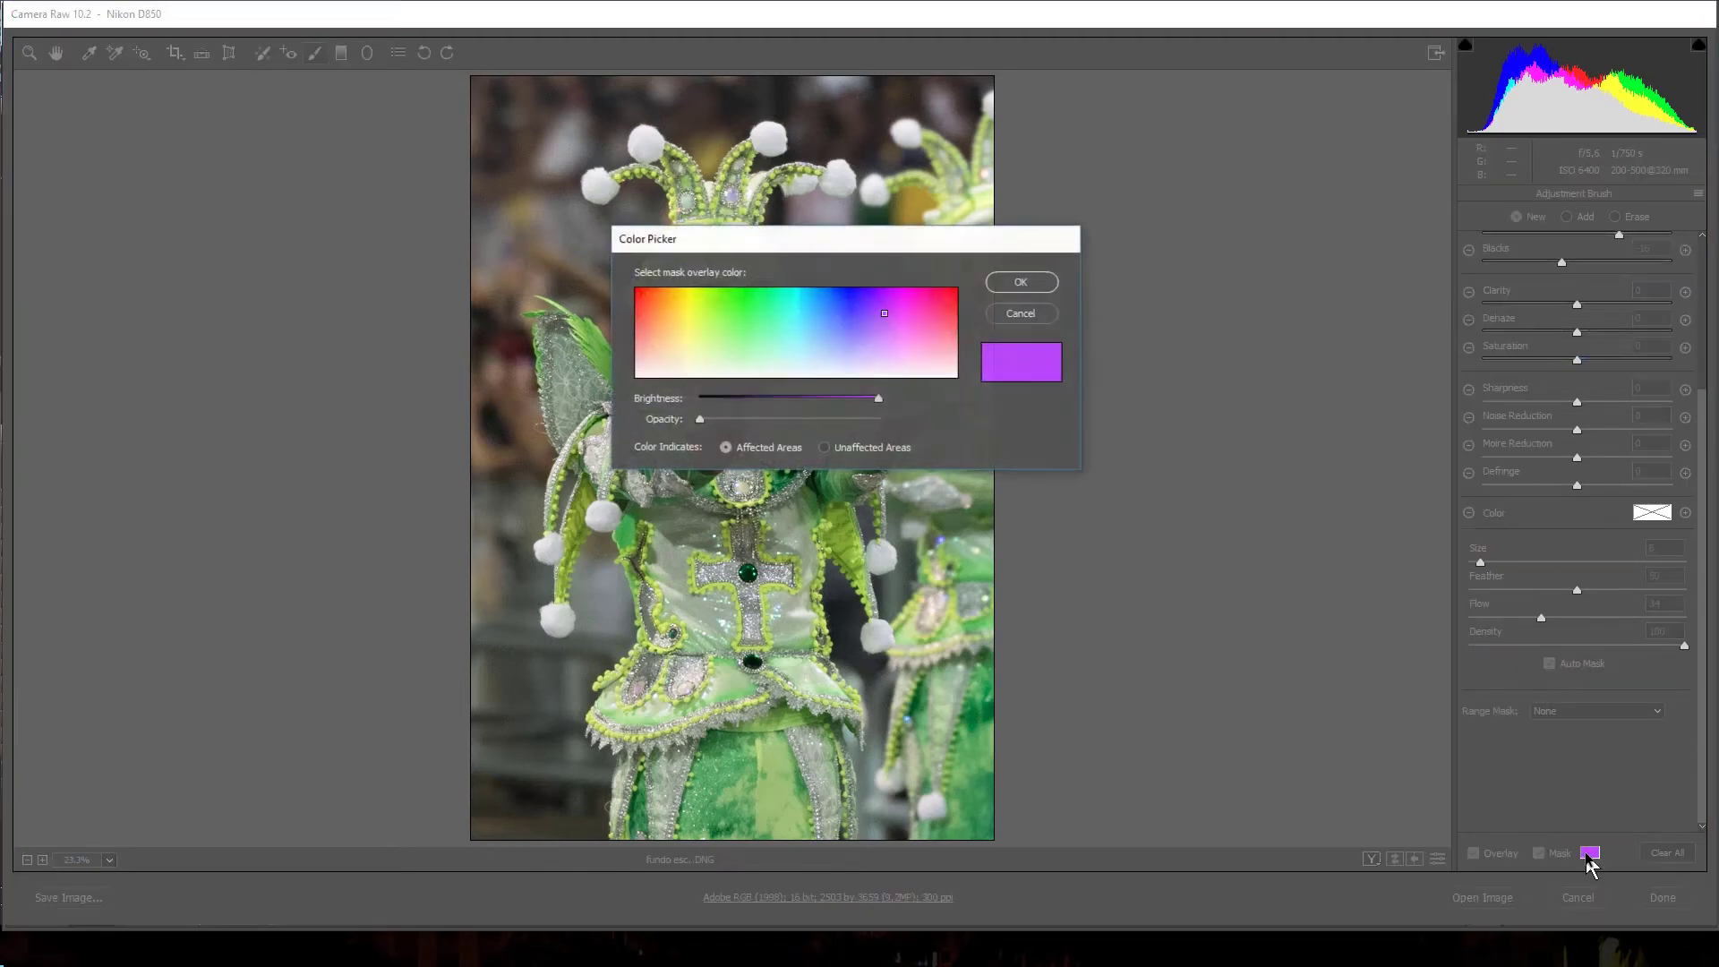
click(685, 371)
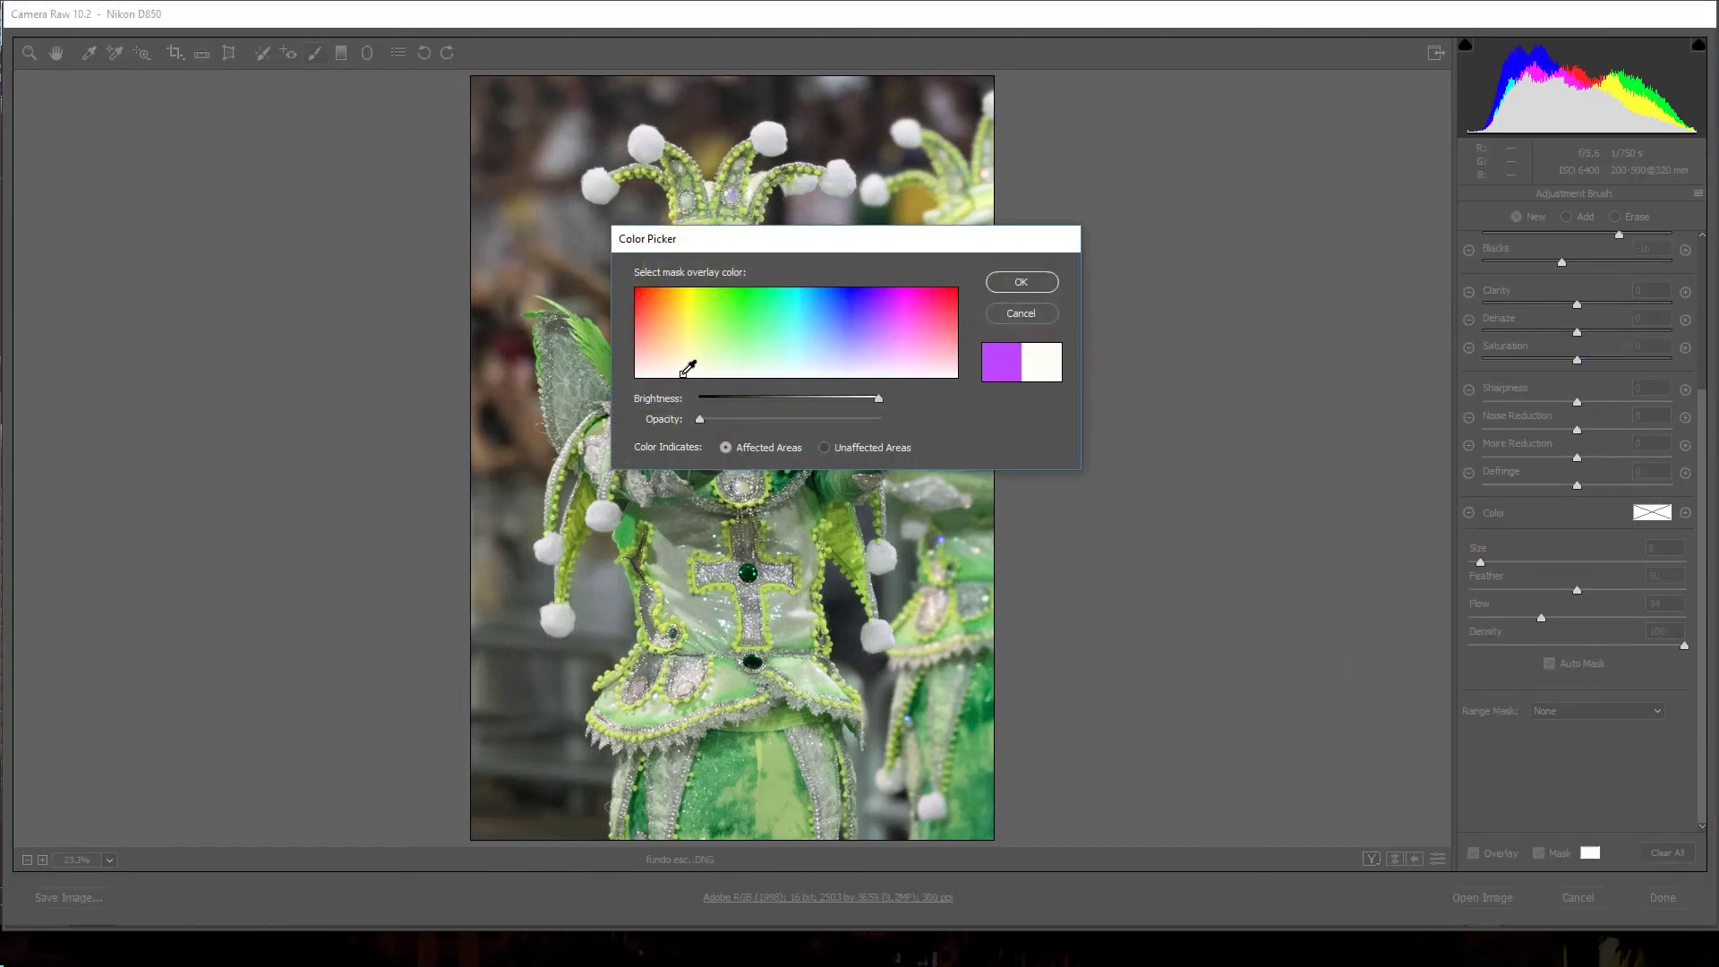
click(1019, 284)
click(1590, 852)
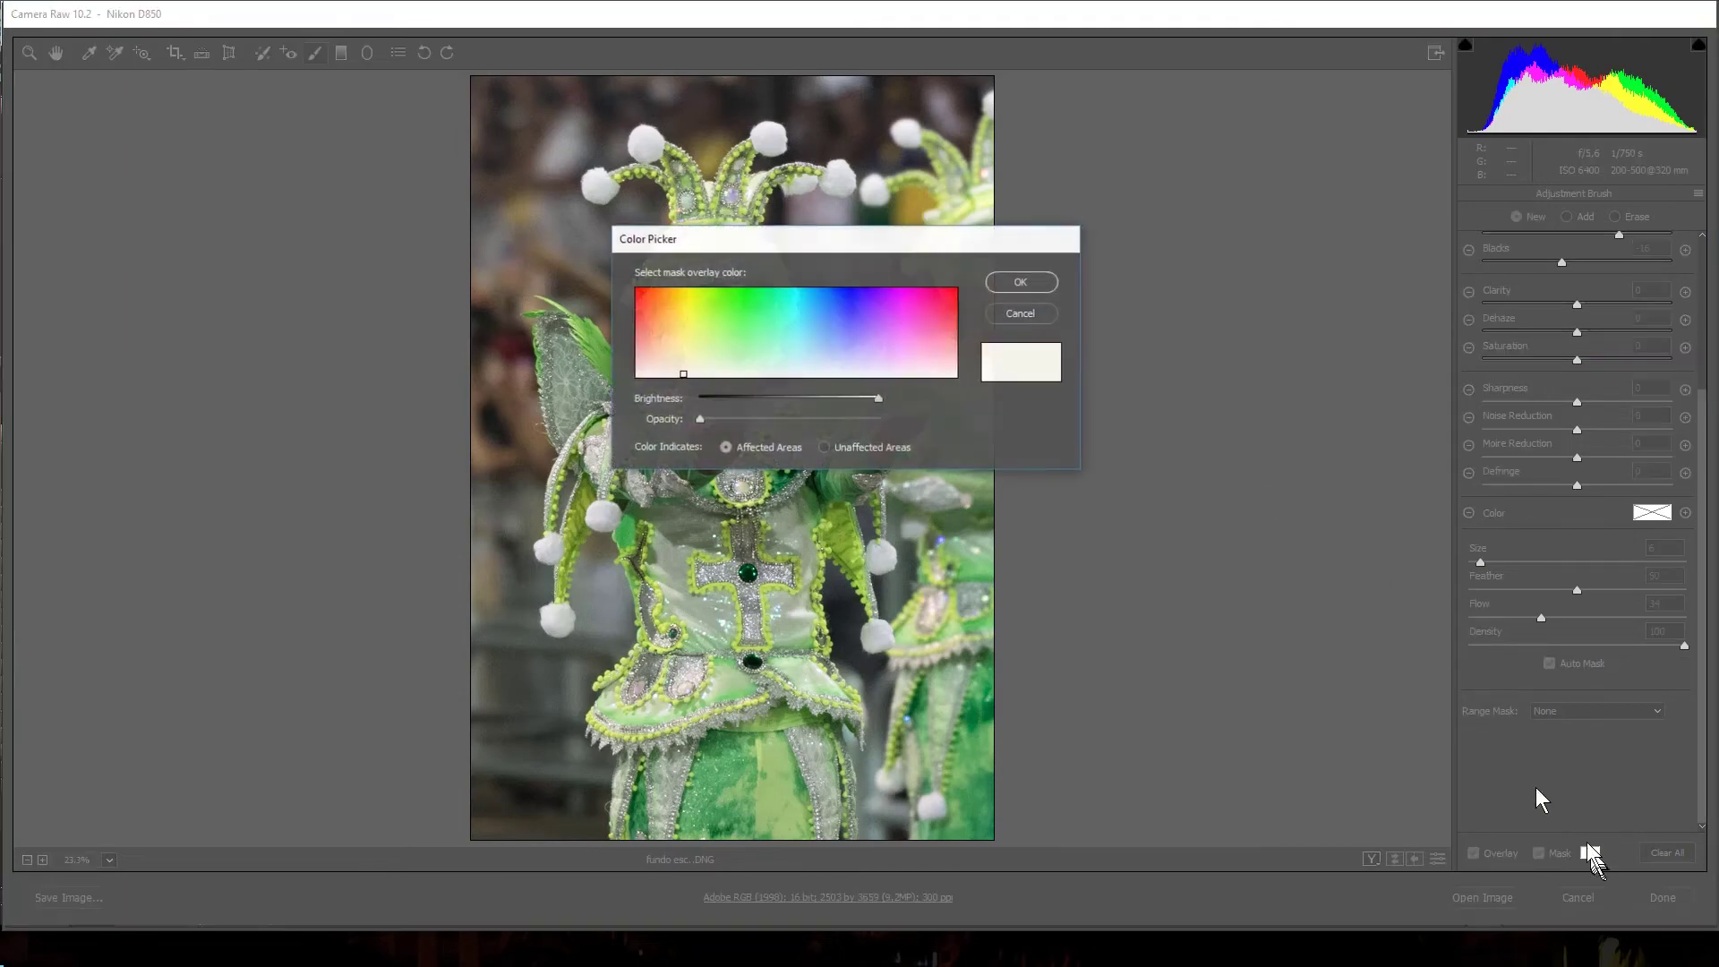
click(904, 305)
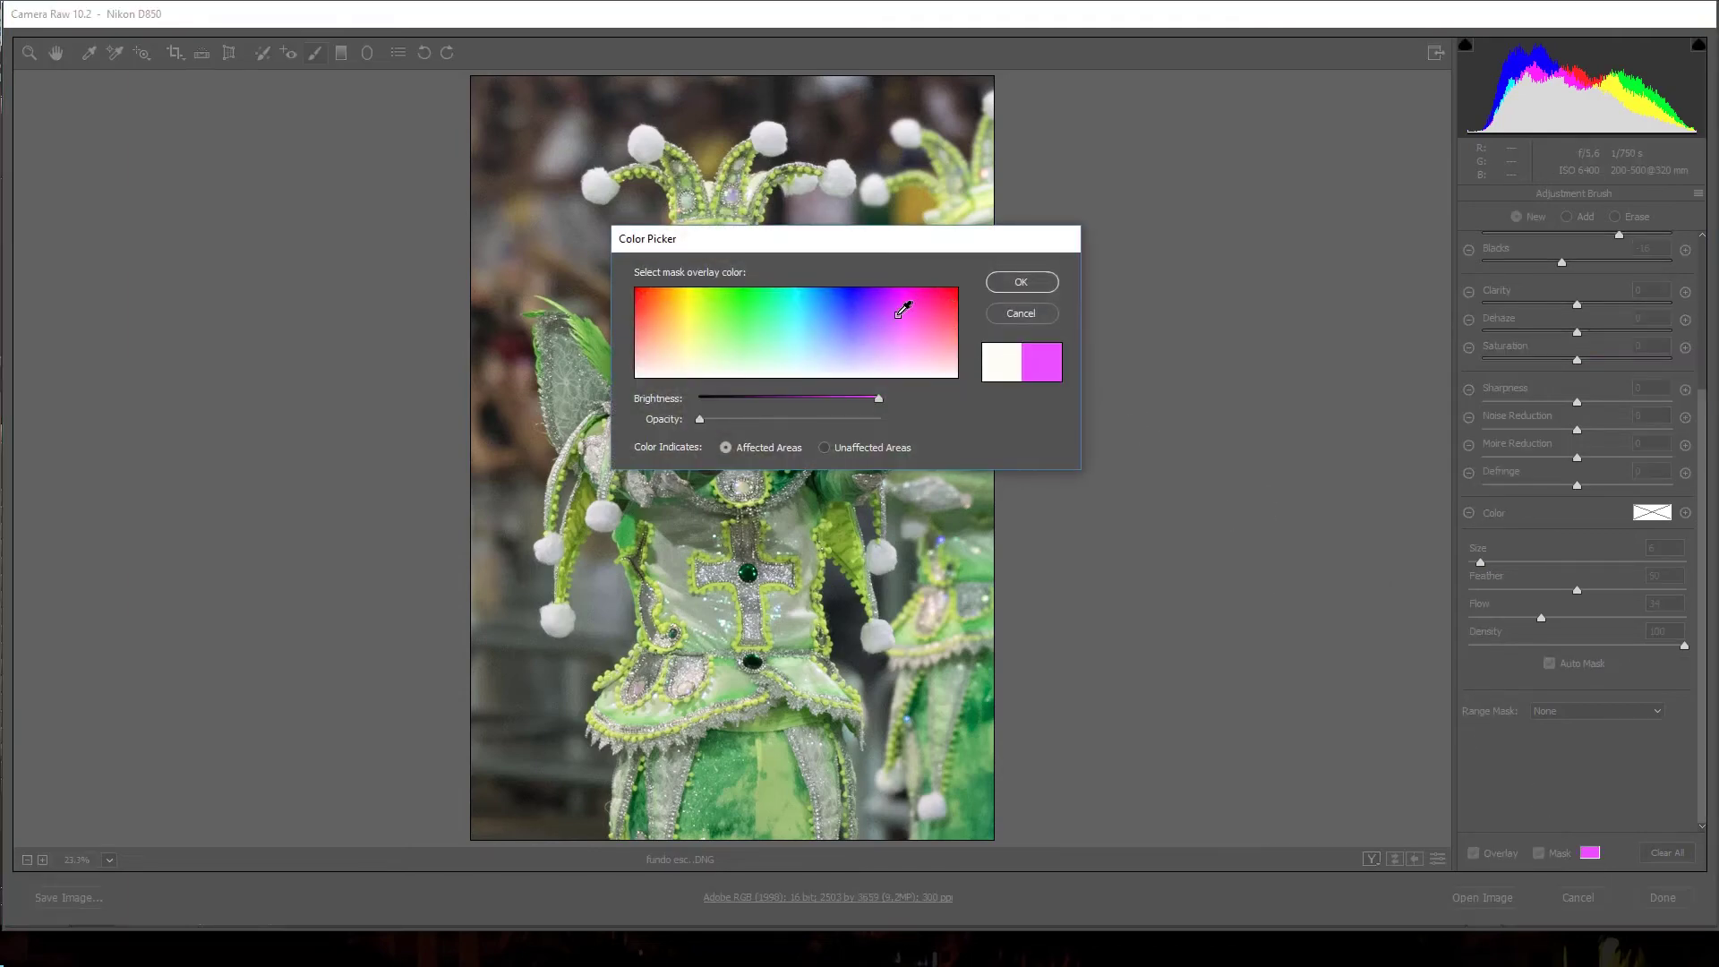
click(1020, 283)
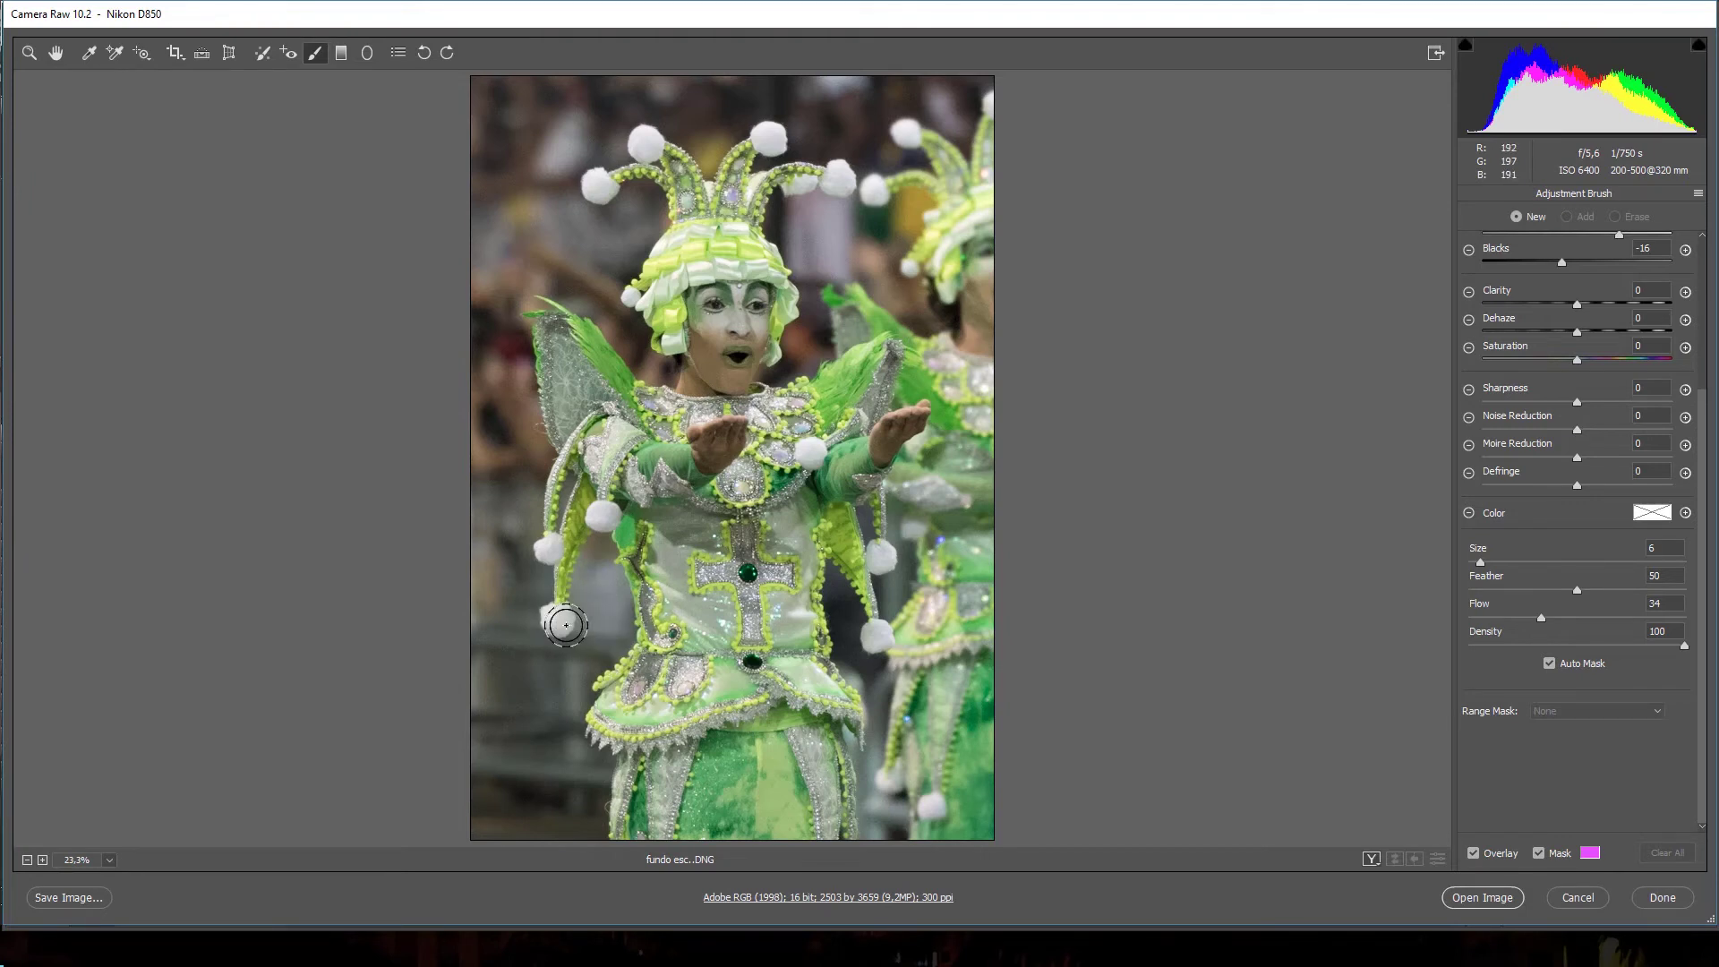
- Start a size-18 brush adjustment and mask the background, including the right-hand dancer and both sides
click(517, 151)
mouse_move(516, 151)
mouse_down()
mouse_move(780, 83)
mouse_move(967, 210)
mouse_move(873, 239)
mouse_move(965, 777)
mouse_move(847, 600)
mouse_up()
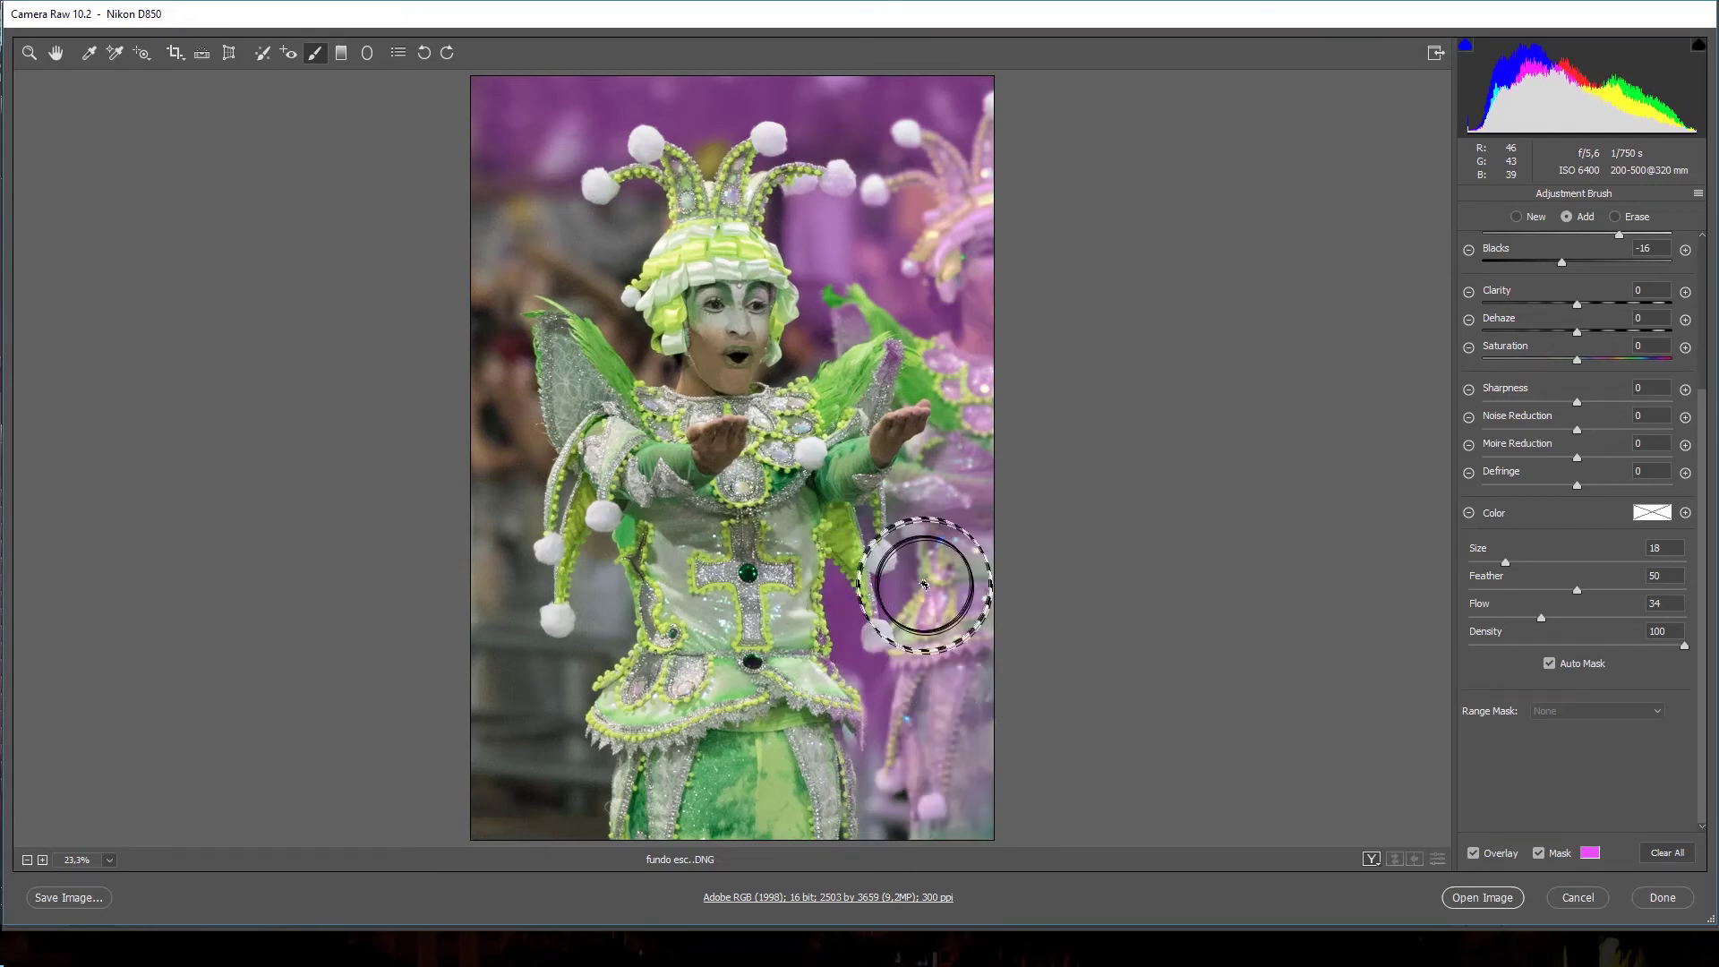
drag(847, 600, 934, 594)
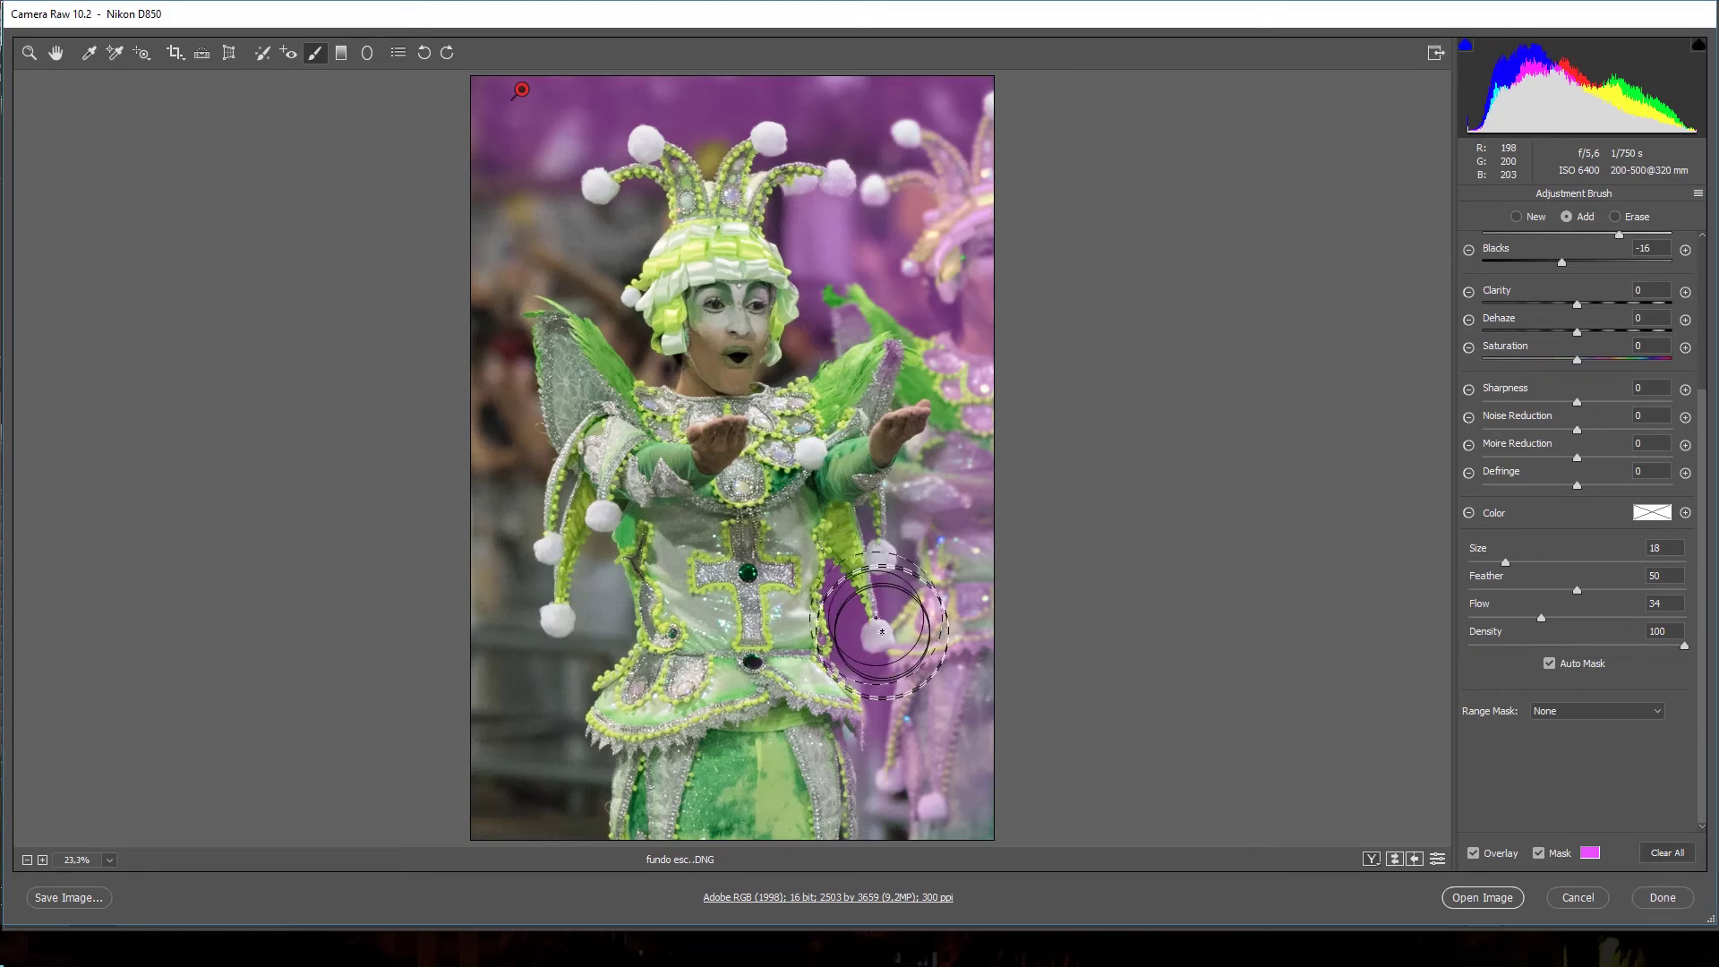
mouse_move(869, 527)
mouse_down()
mouse_move(956, 305)
mouse_move(529, 211)
mouse_move(576, 172)
mouse_up()
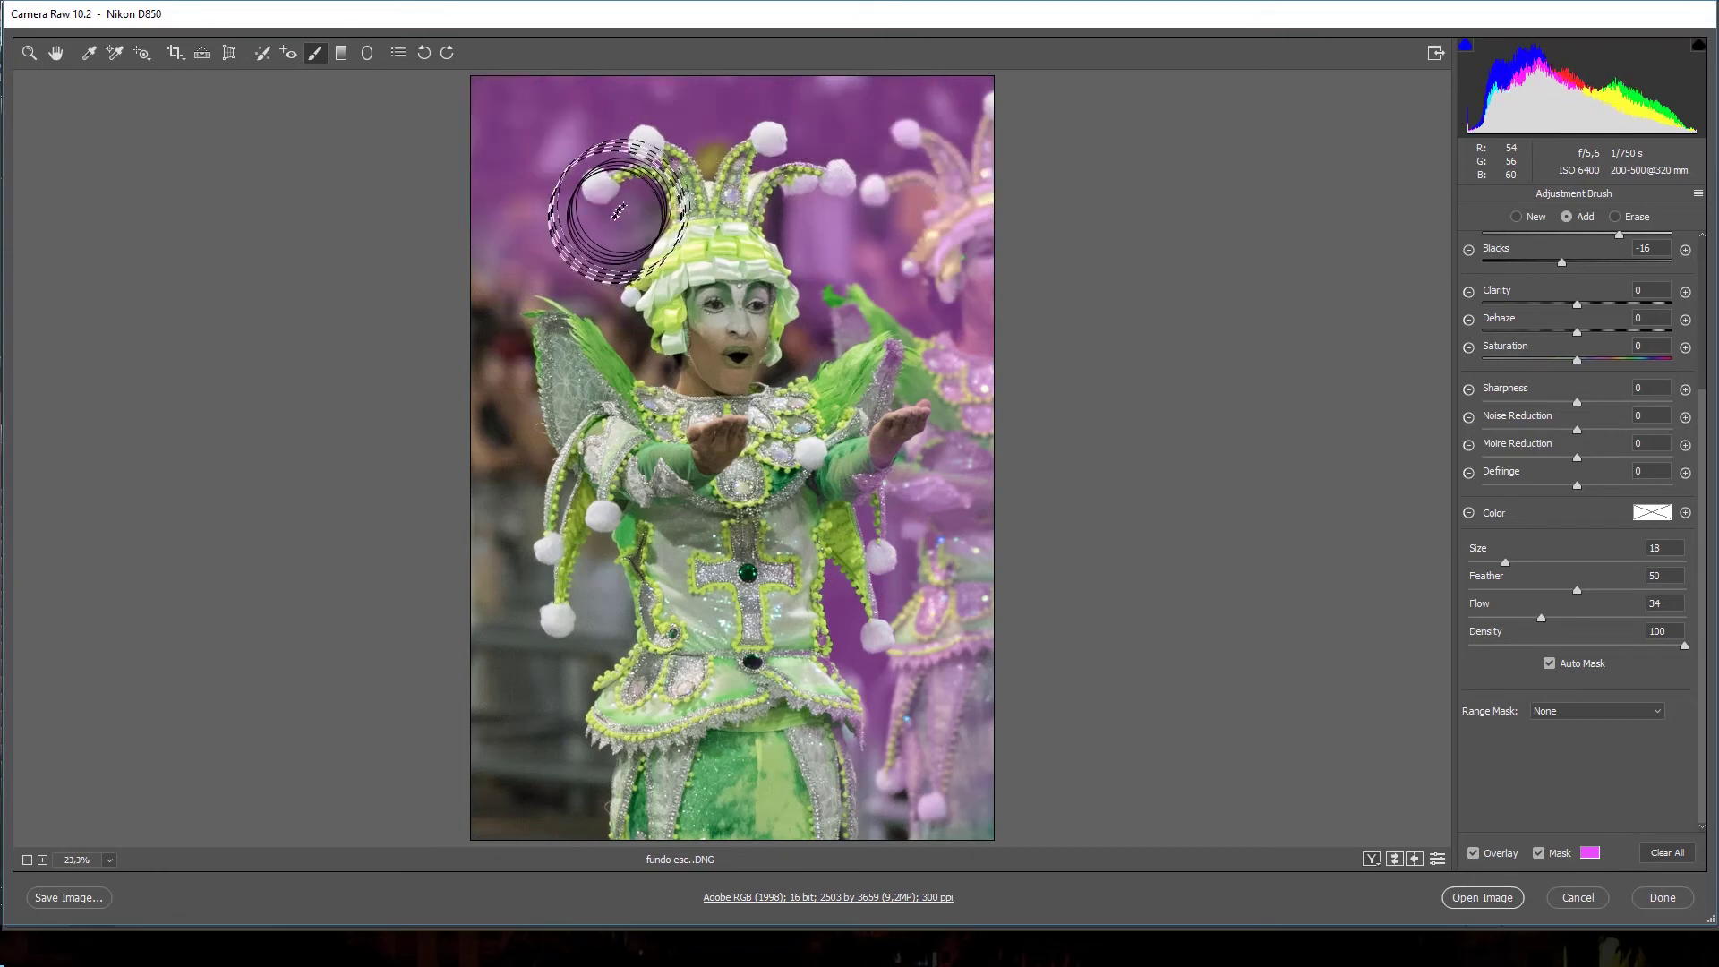
mouse_move(636, 351)
mouse_down()
mouse_move(496, 695)
mouse_move(565, 767)
mouse_move(502, 421)
mouse_up()
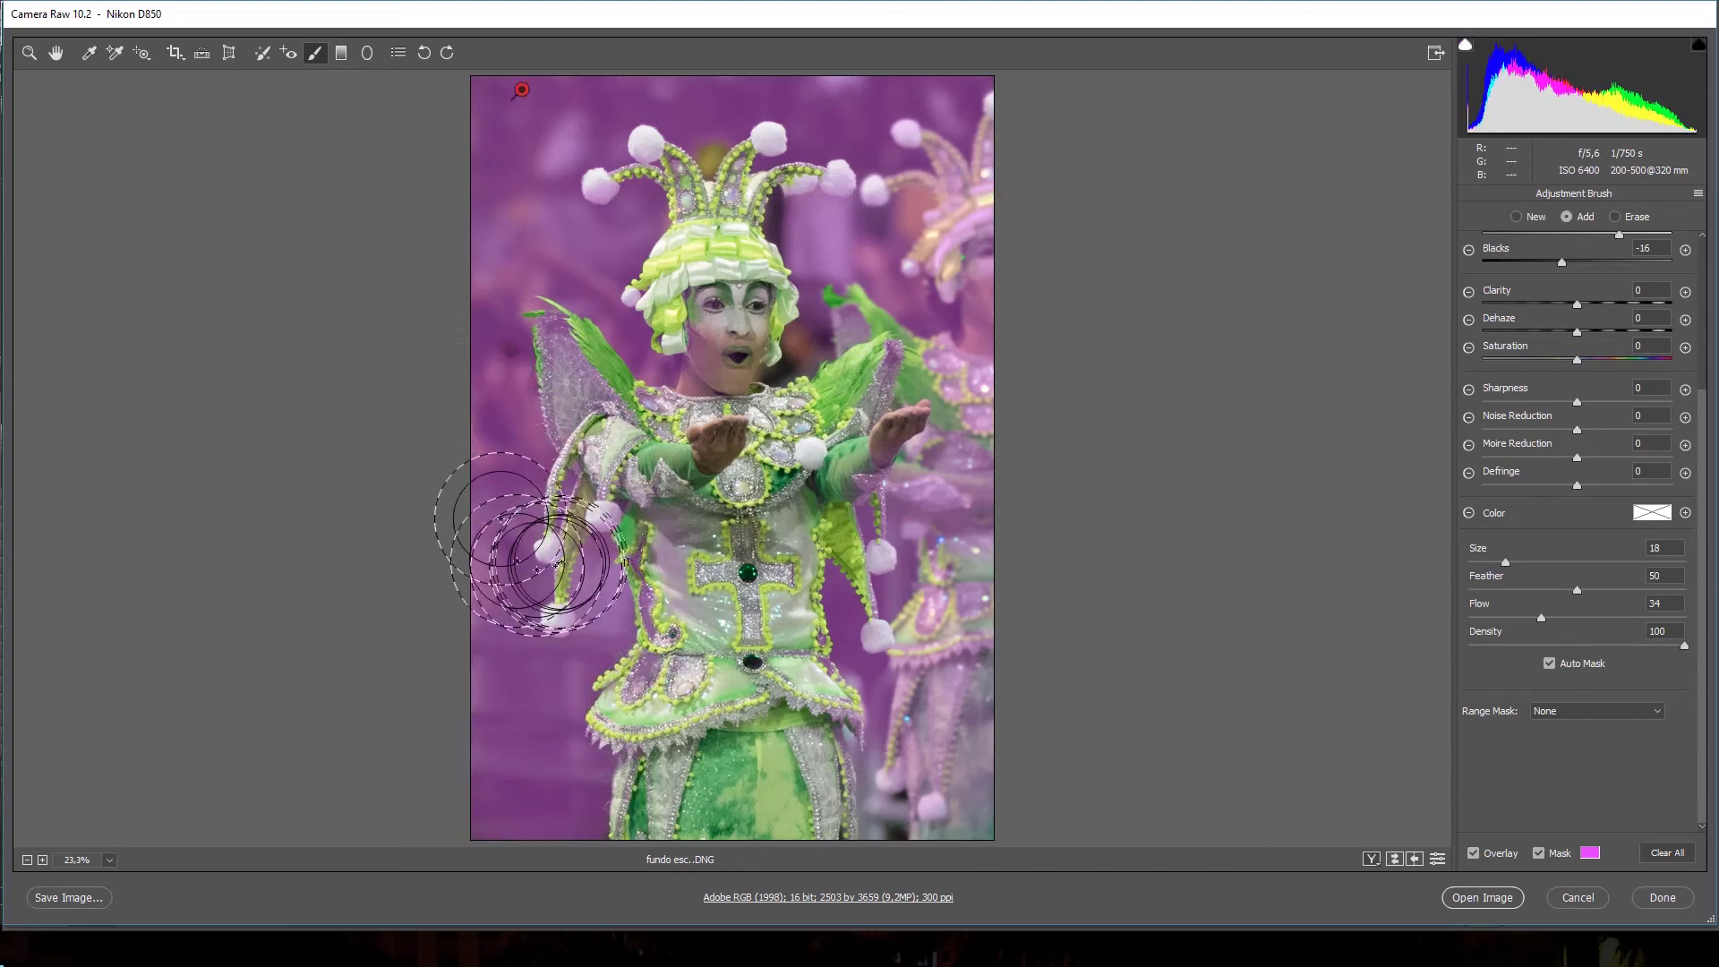
mouse_move(502, 421)
mouse_down()
mouse_move(512, 434)
mouse_move(653, 193)
mouse_up()
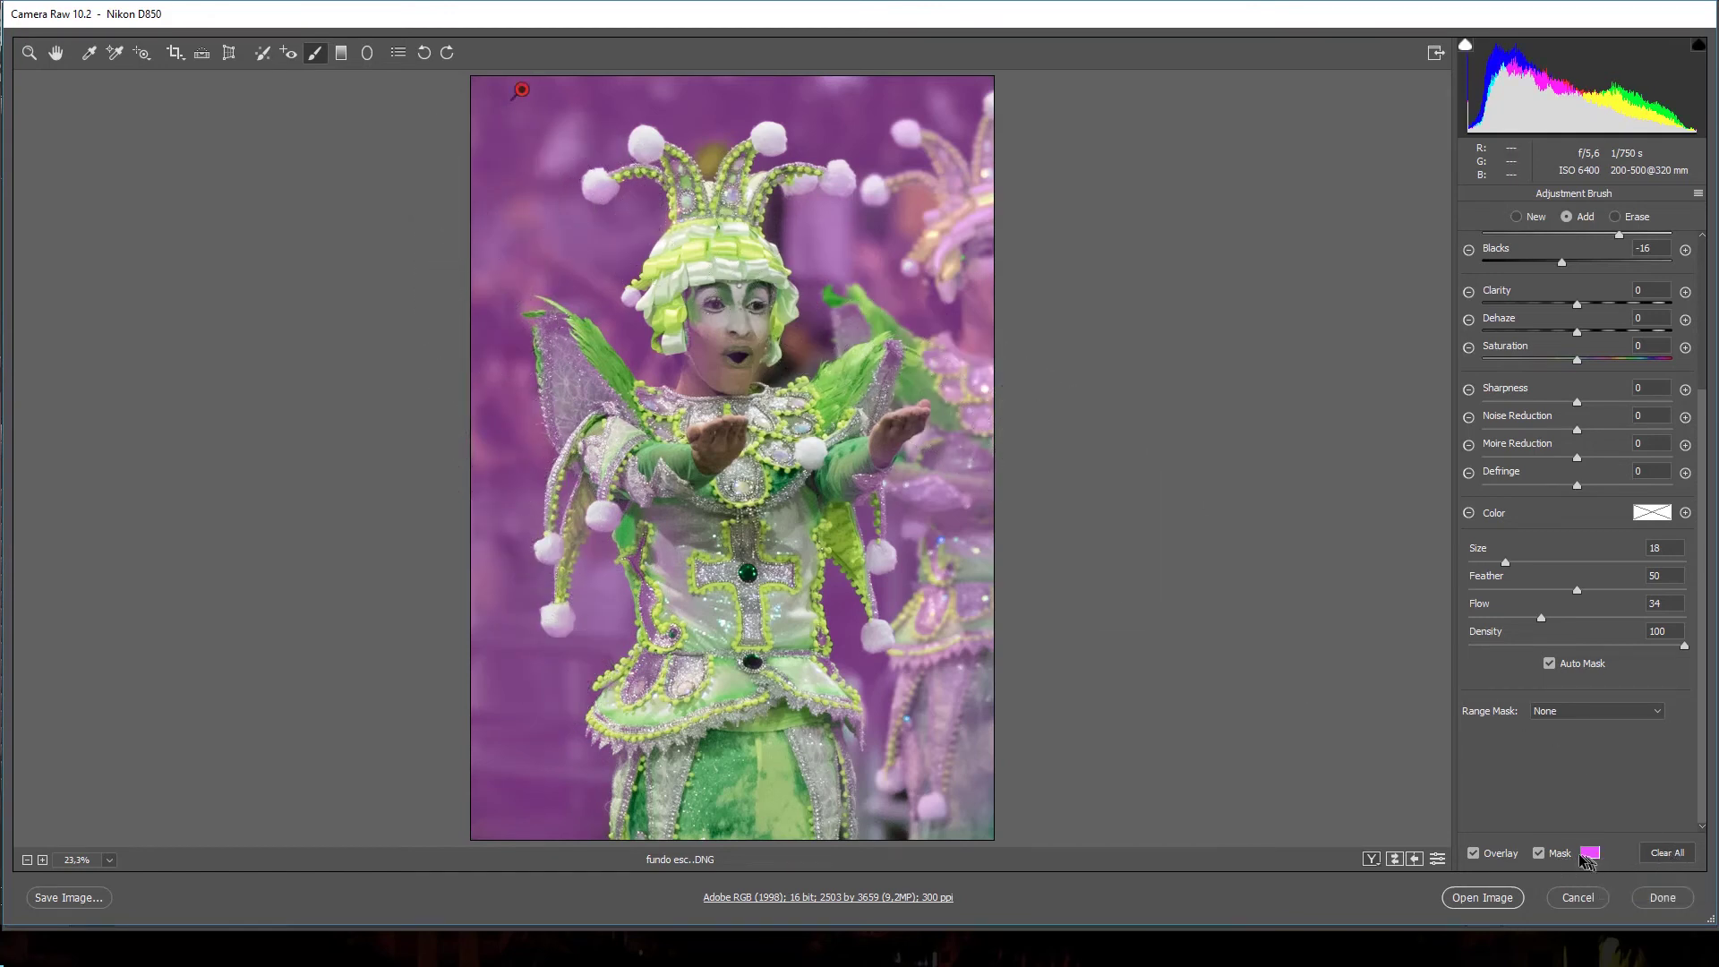
- Switch the brush to Erase and clear the mask from the jester's face and left wing
click(1615, 217)
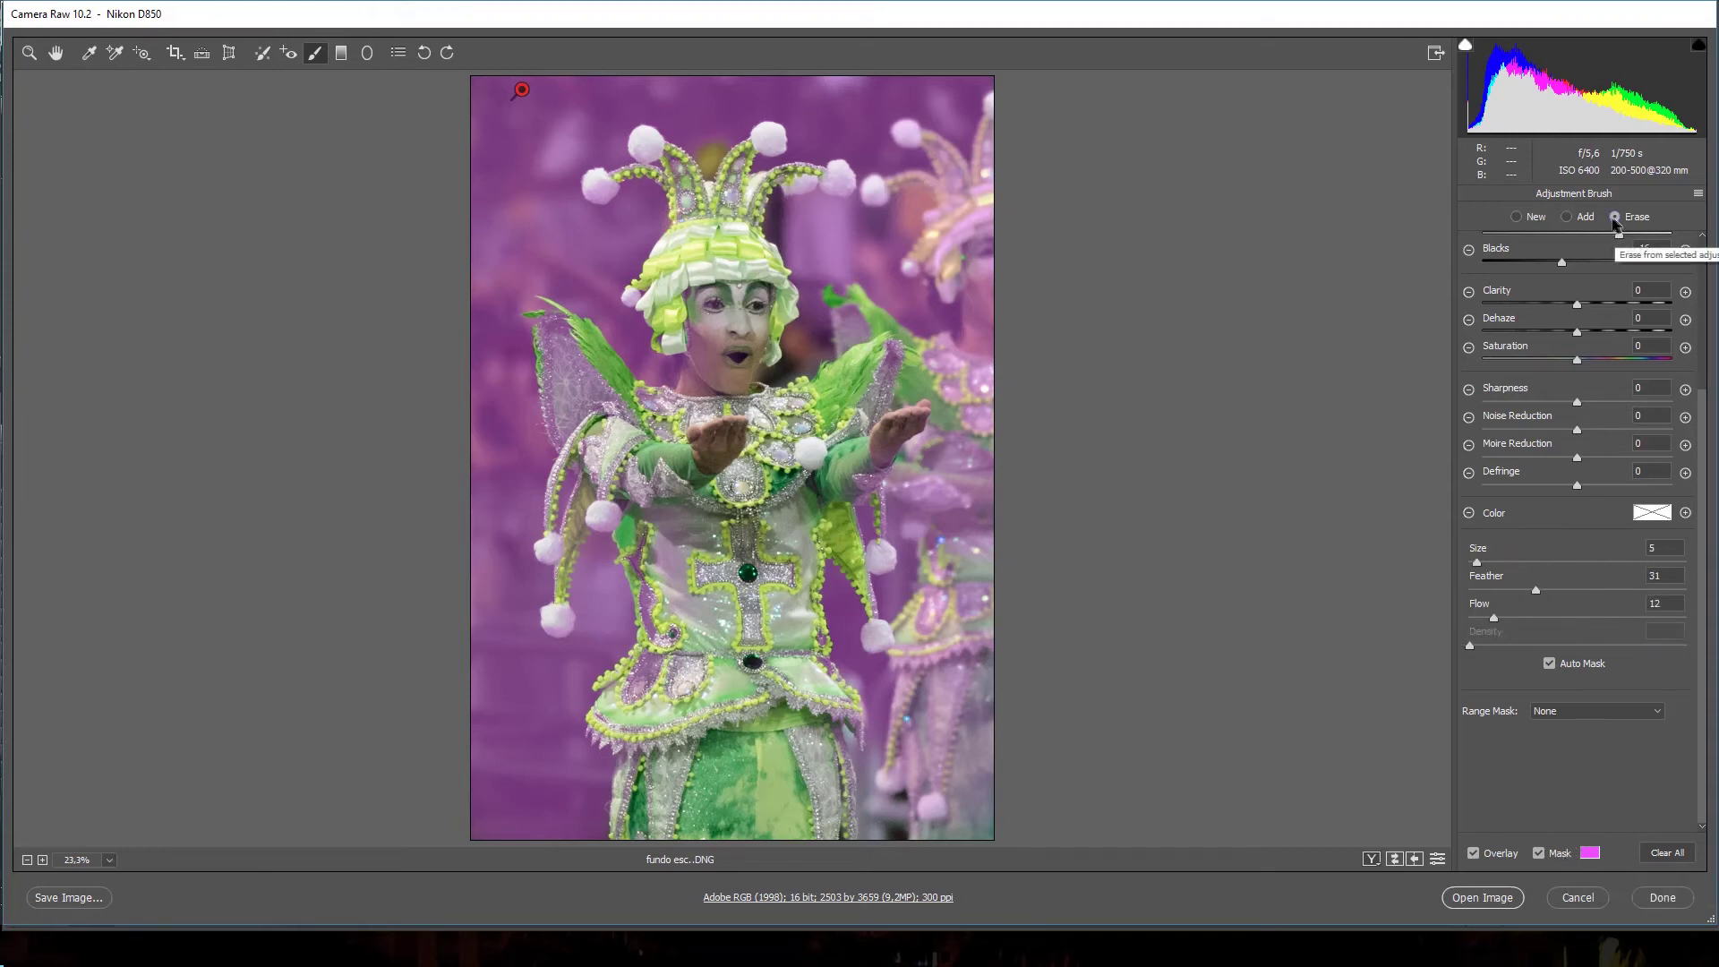
click(1567, 218)
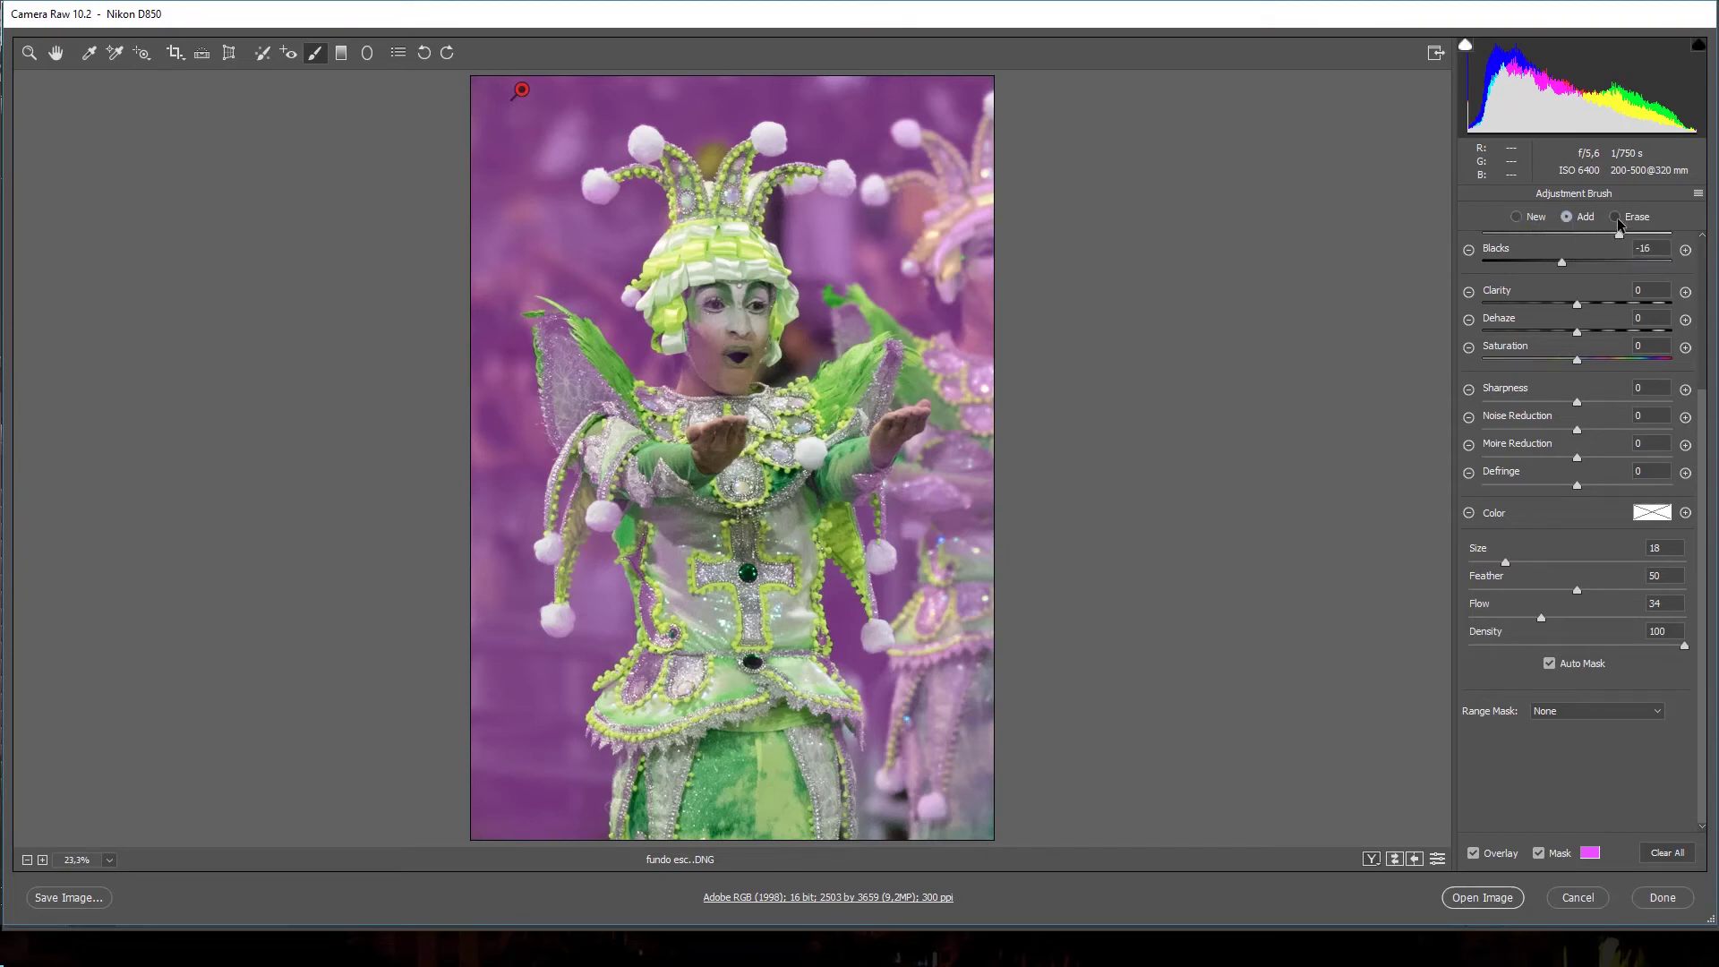
click(1615, 218)
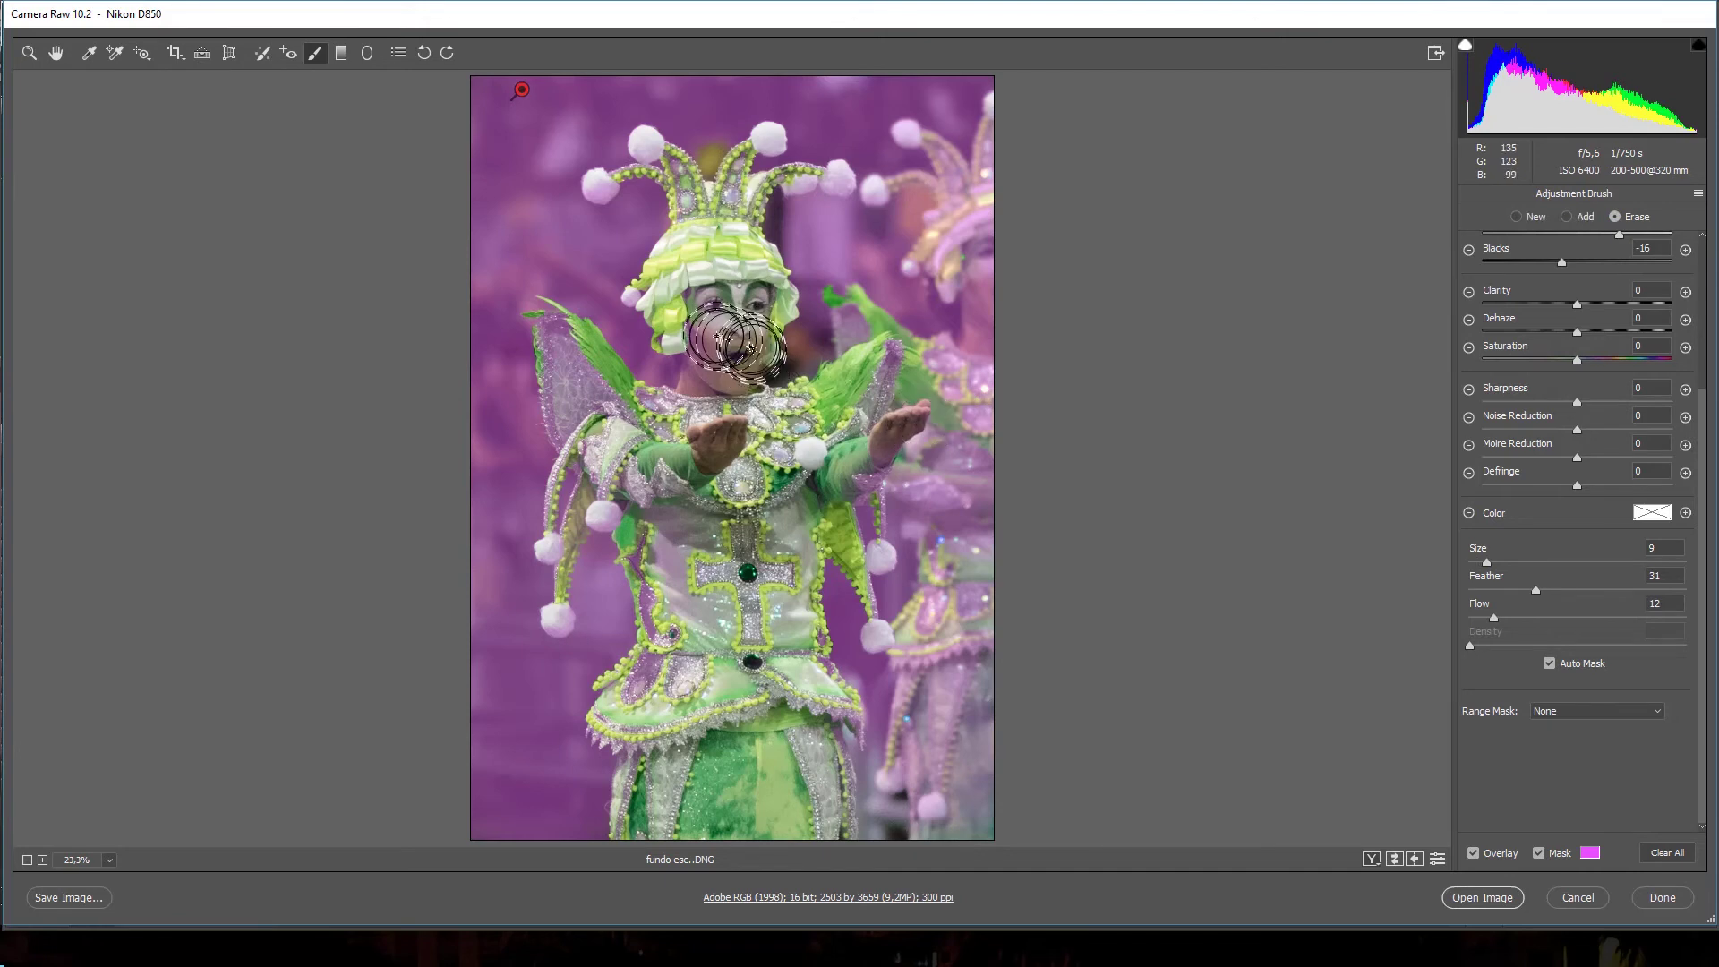
mouse_move(717, 358)
mouse_down()
mouse_move(733, 362)
mouse_move(701, 323)
mouse_move(707, 365)
mouse_up()
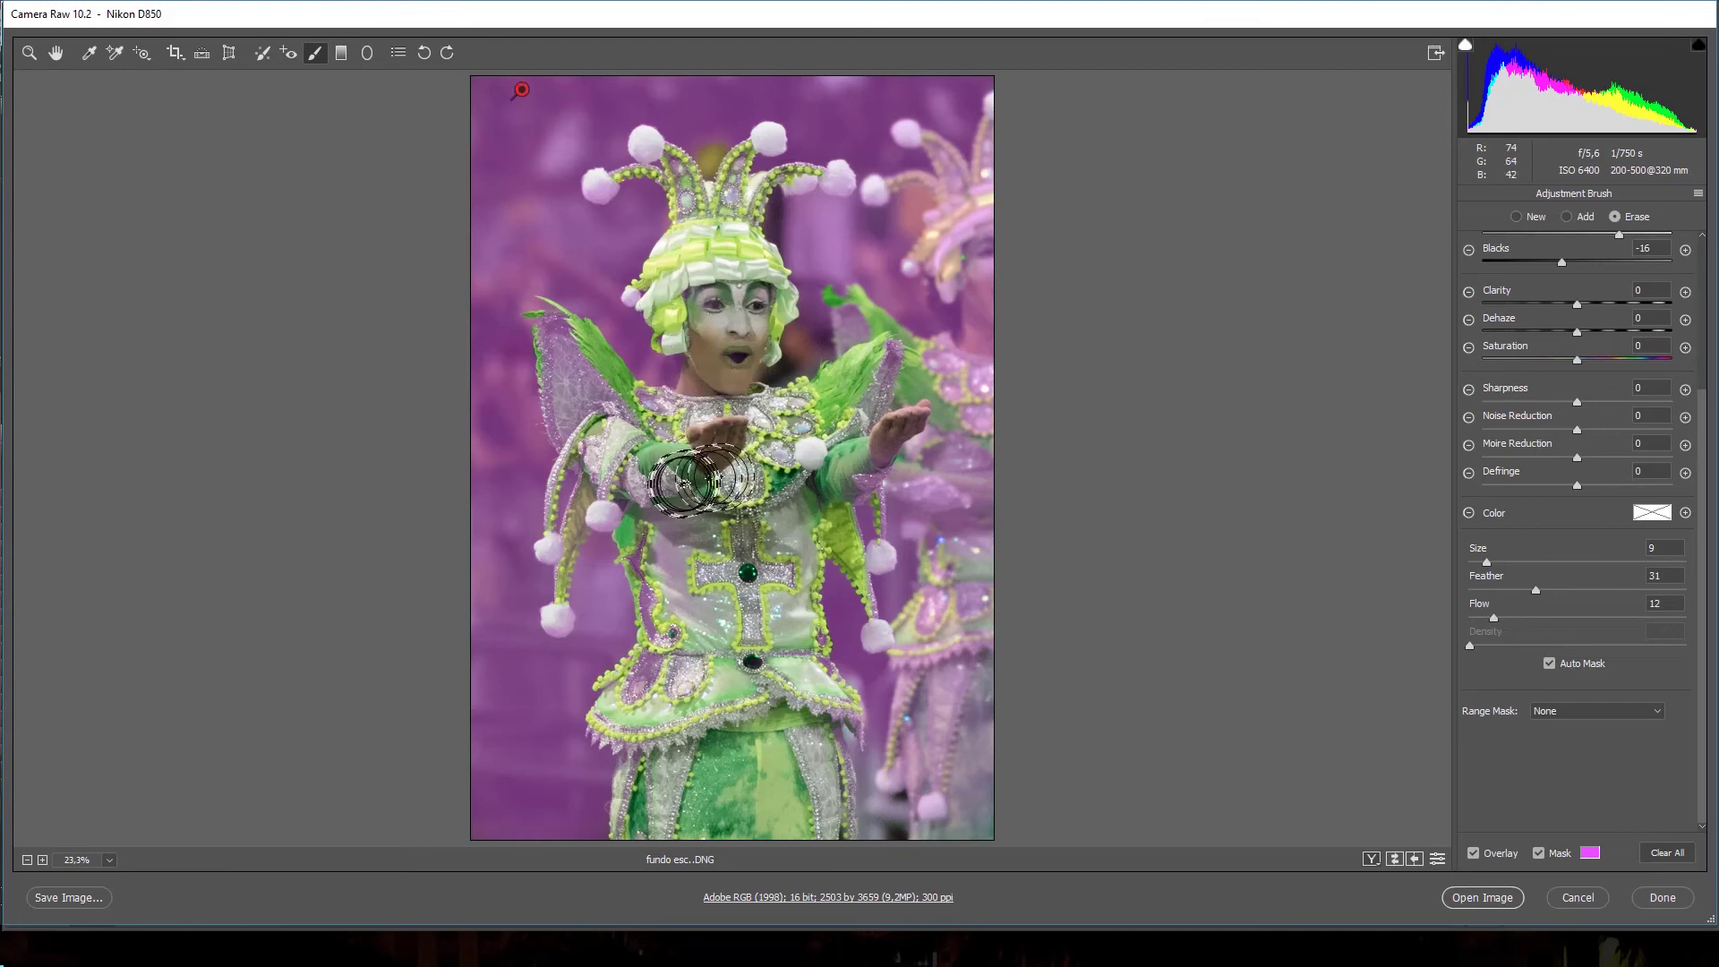
mouse_move(582, 385)
mouse_down()
mouse_move(558, 335)
mouse_move(640, 502)
mouse_move(752, 546)
mouse_up()
- With a smaller brush, erase the mask from the right hand, costume's left side, hands and eye
right_click(861, 431)
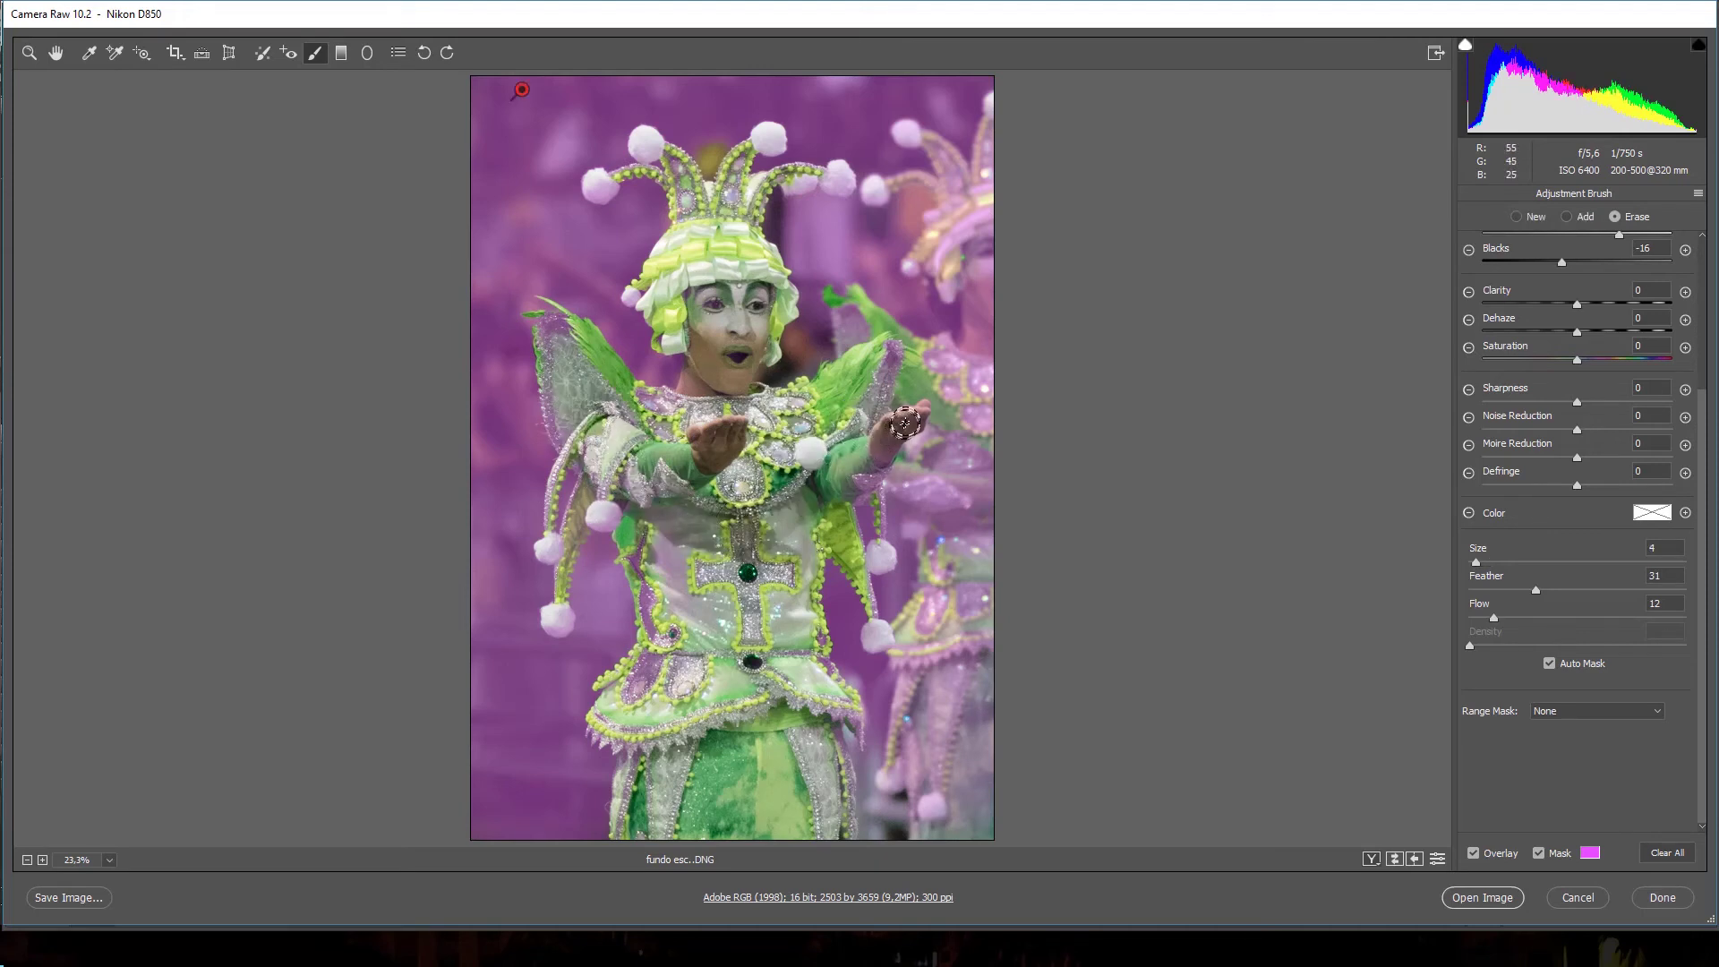
drag(840, 497, 793, 510)
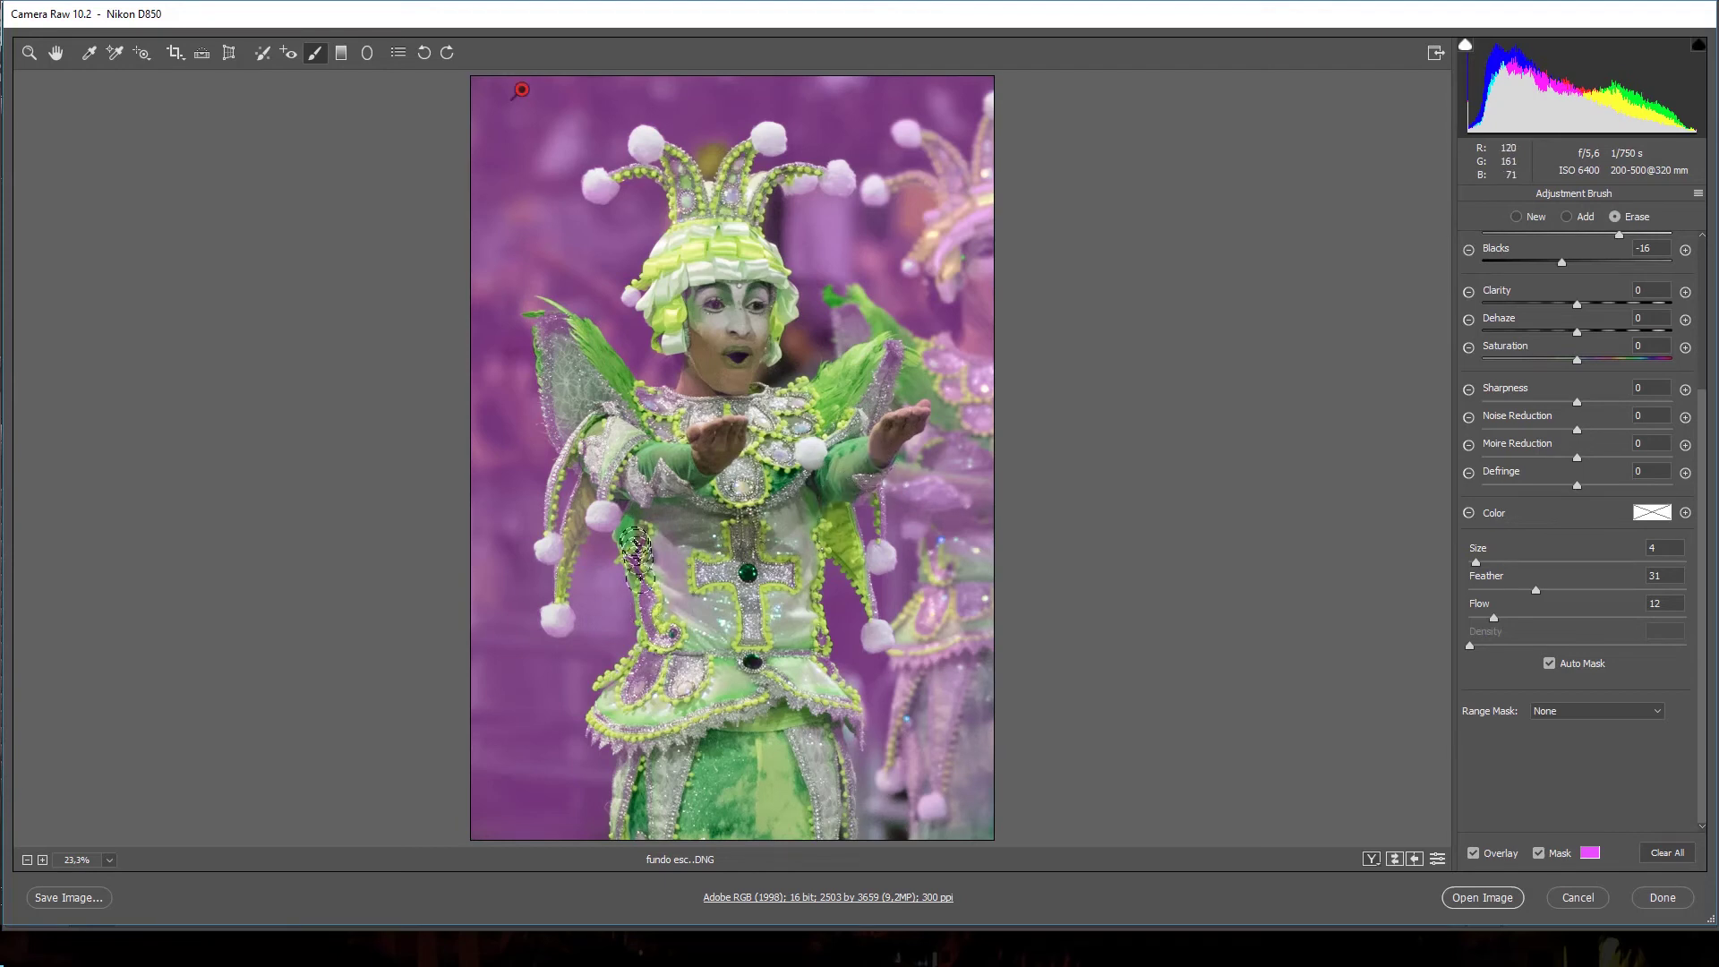
mouse_move(635, 557)
mouse_down()
mouse_move(639, 686)
mouse_move(641, 543)
mouse_up()
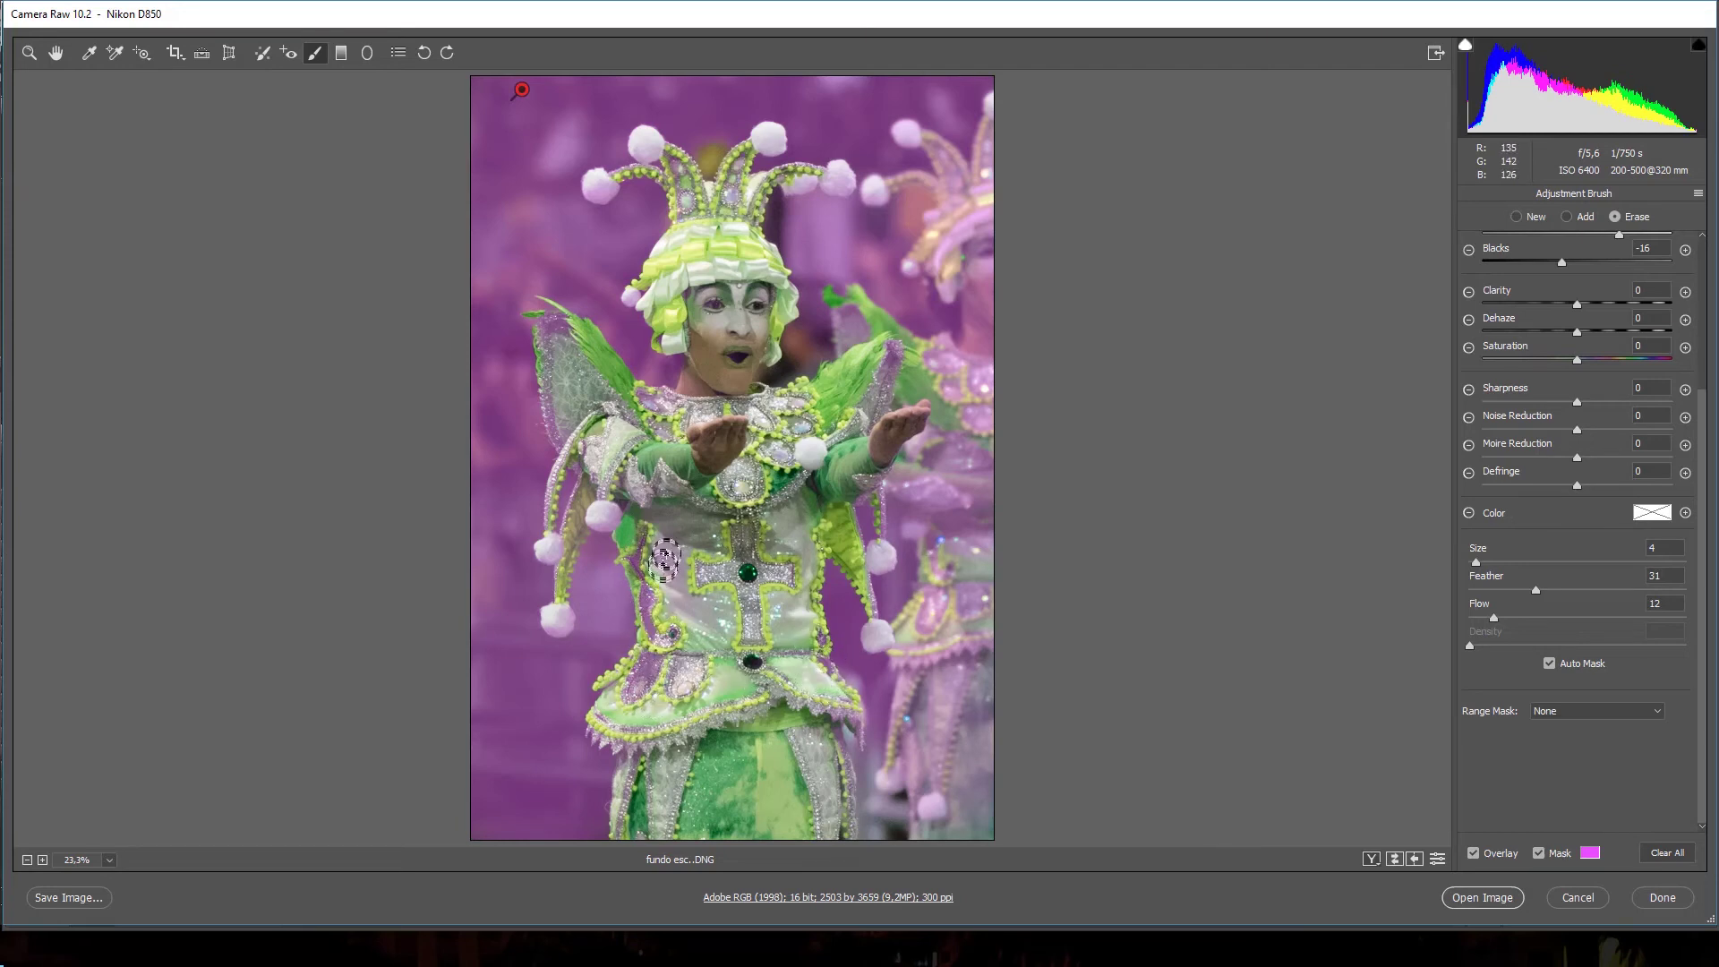
drag(664, 559, 678, 595)
drag(743, 447, 703, 433)
drag(741, 309, 763, 294)
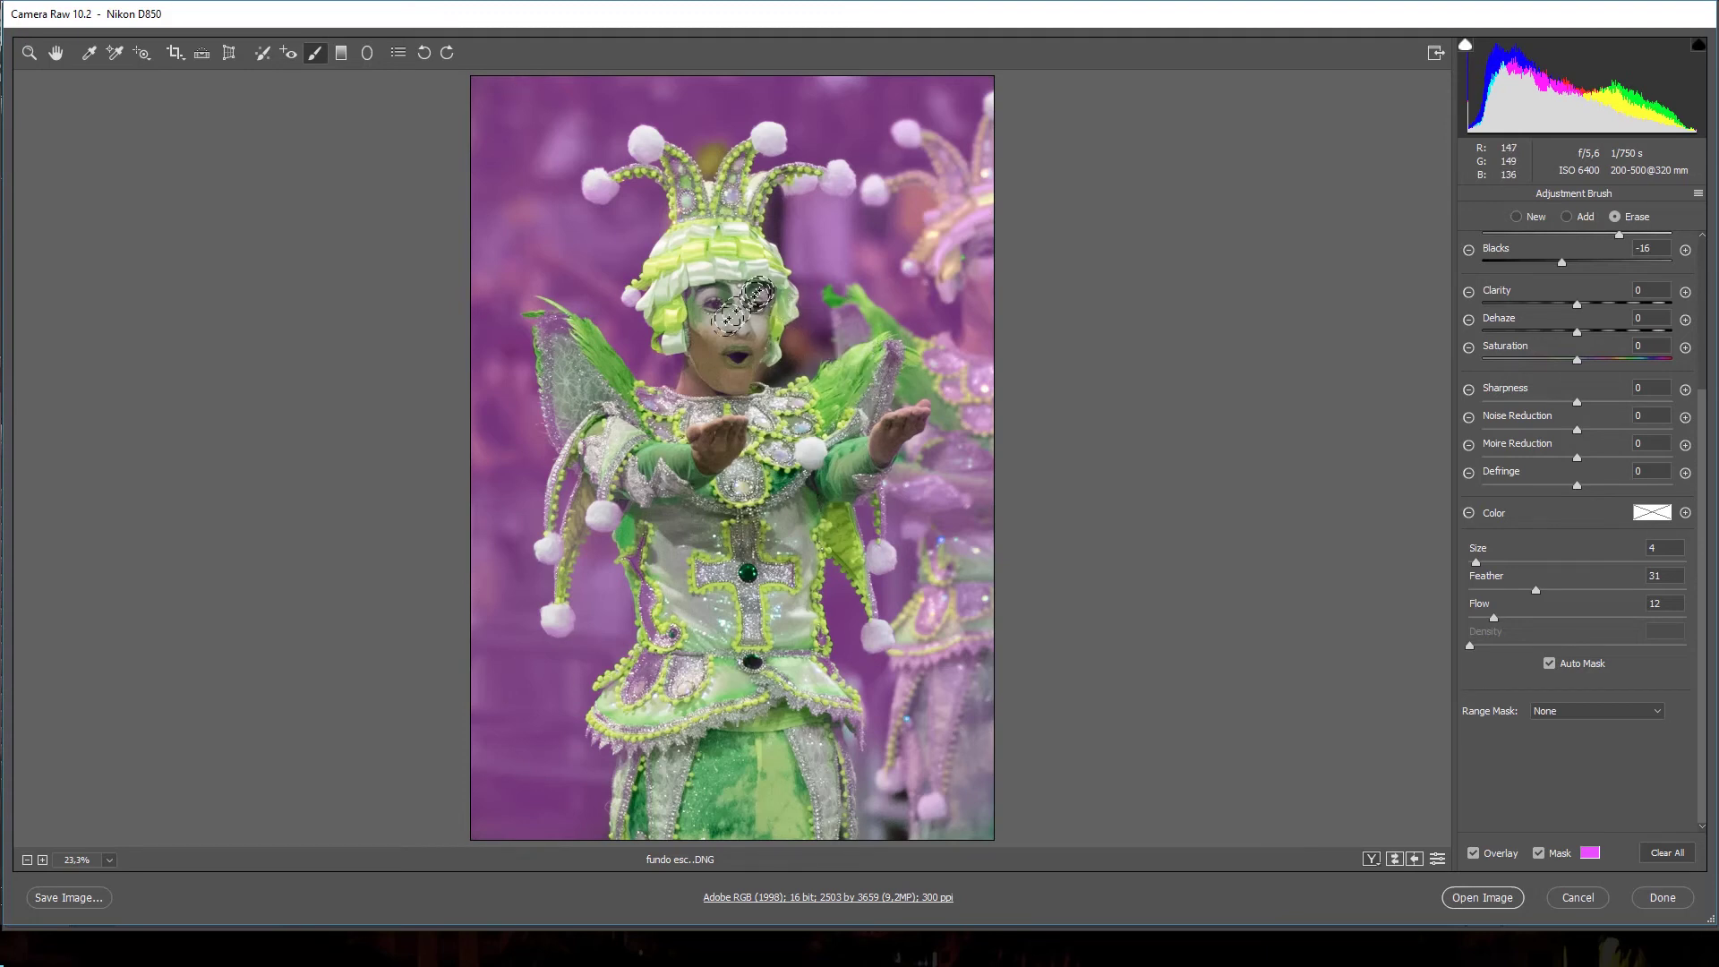
- Erase the mask from the crown, pom-pom, left shoulder, both wings, chest cross and lower-right skirt
drag(694, 184, 681, 156)
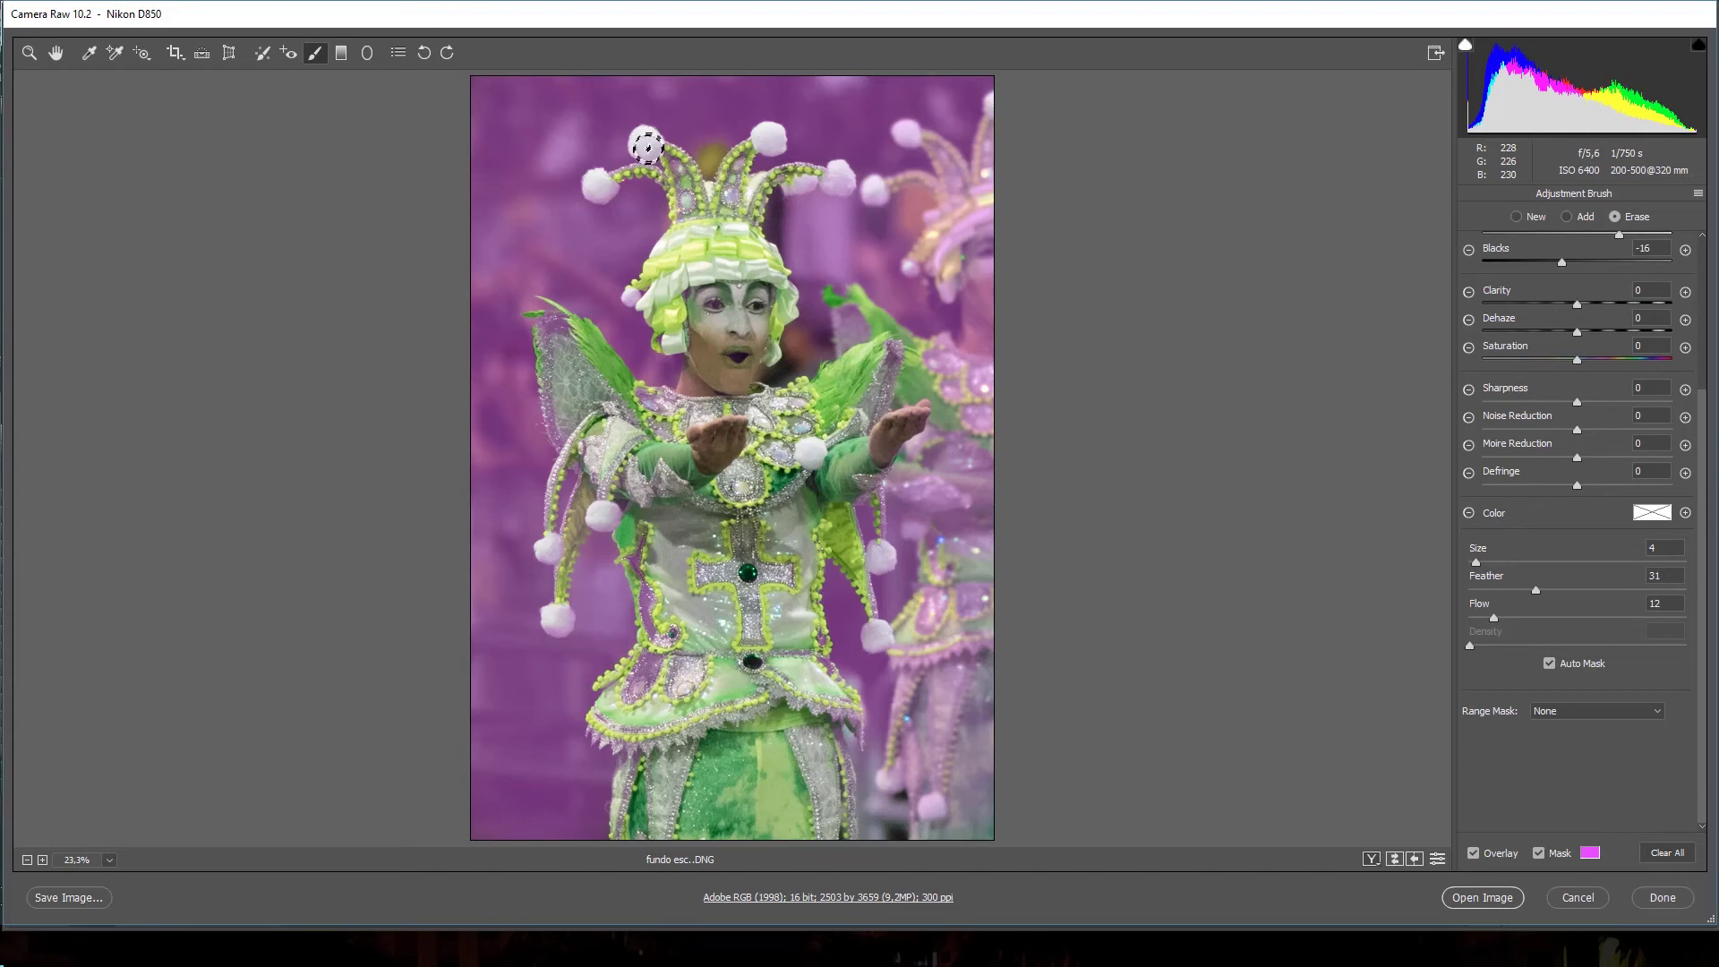
drag(712, 143, 768, 138)
mouse_move(697, 434)
mouse_down()
mouse_move(734, 434)
mouse_move(682, 394)
mouse_up()
drag(591, 355, 574, 342)
drag(817, 379, 920, 331)
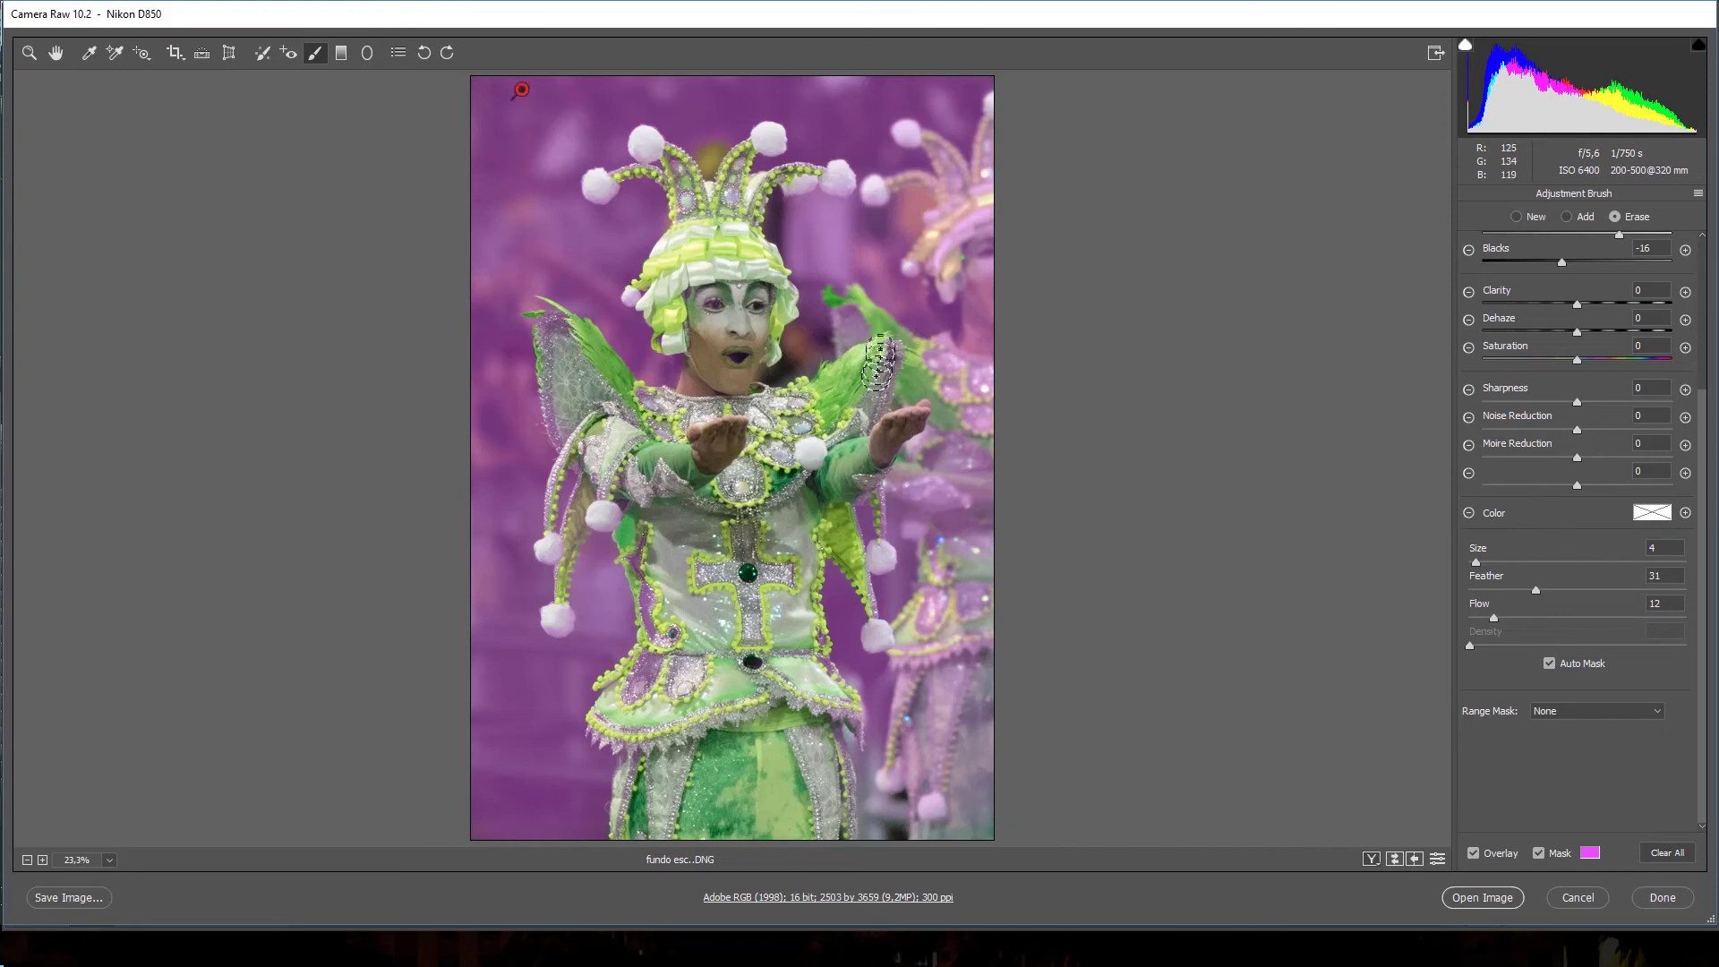
mouse_move(803, 514)
mouse_down()
mouse_move(763, 611)
mouse_move(780, 681)
mouse_move(837, 717)
mouse_up()
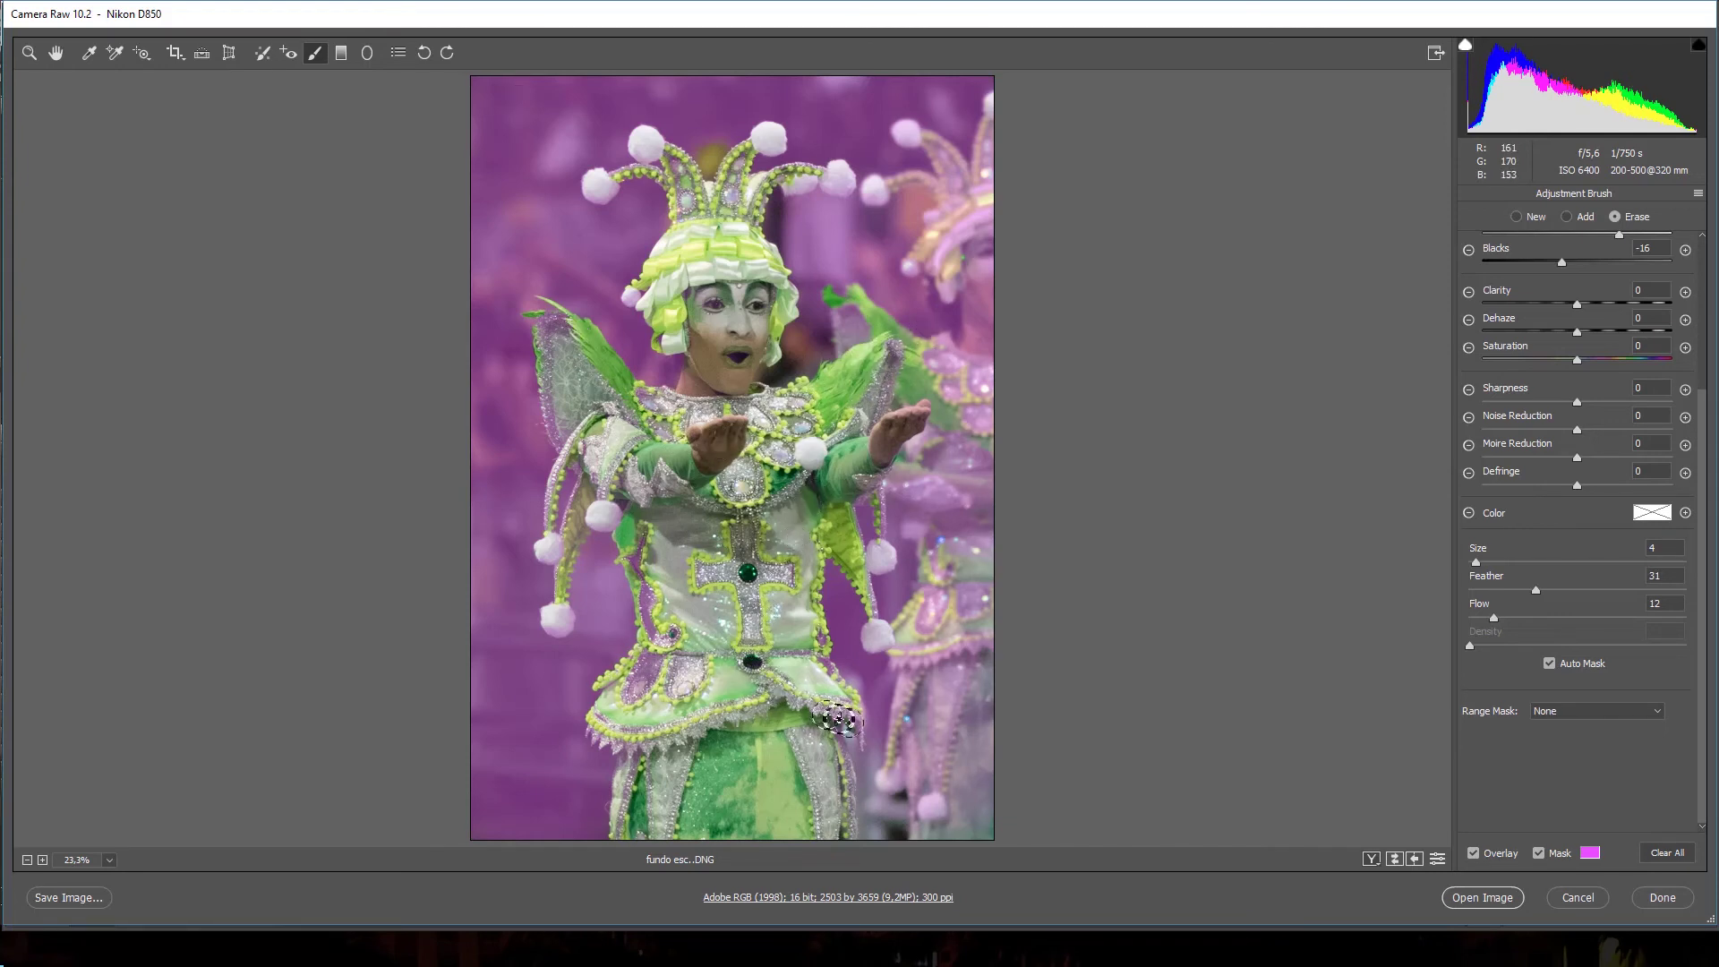
mouse_move(830, 783)
mouse_down()
mouse_move(831, 837)
mouse_move(818, 736)
mouse_up()
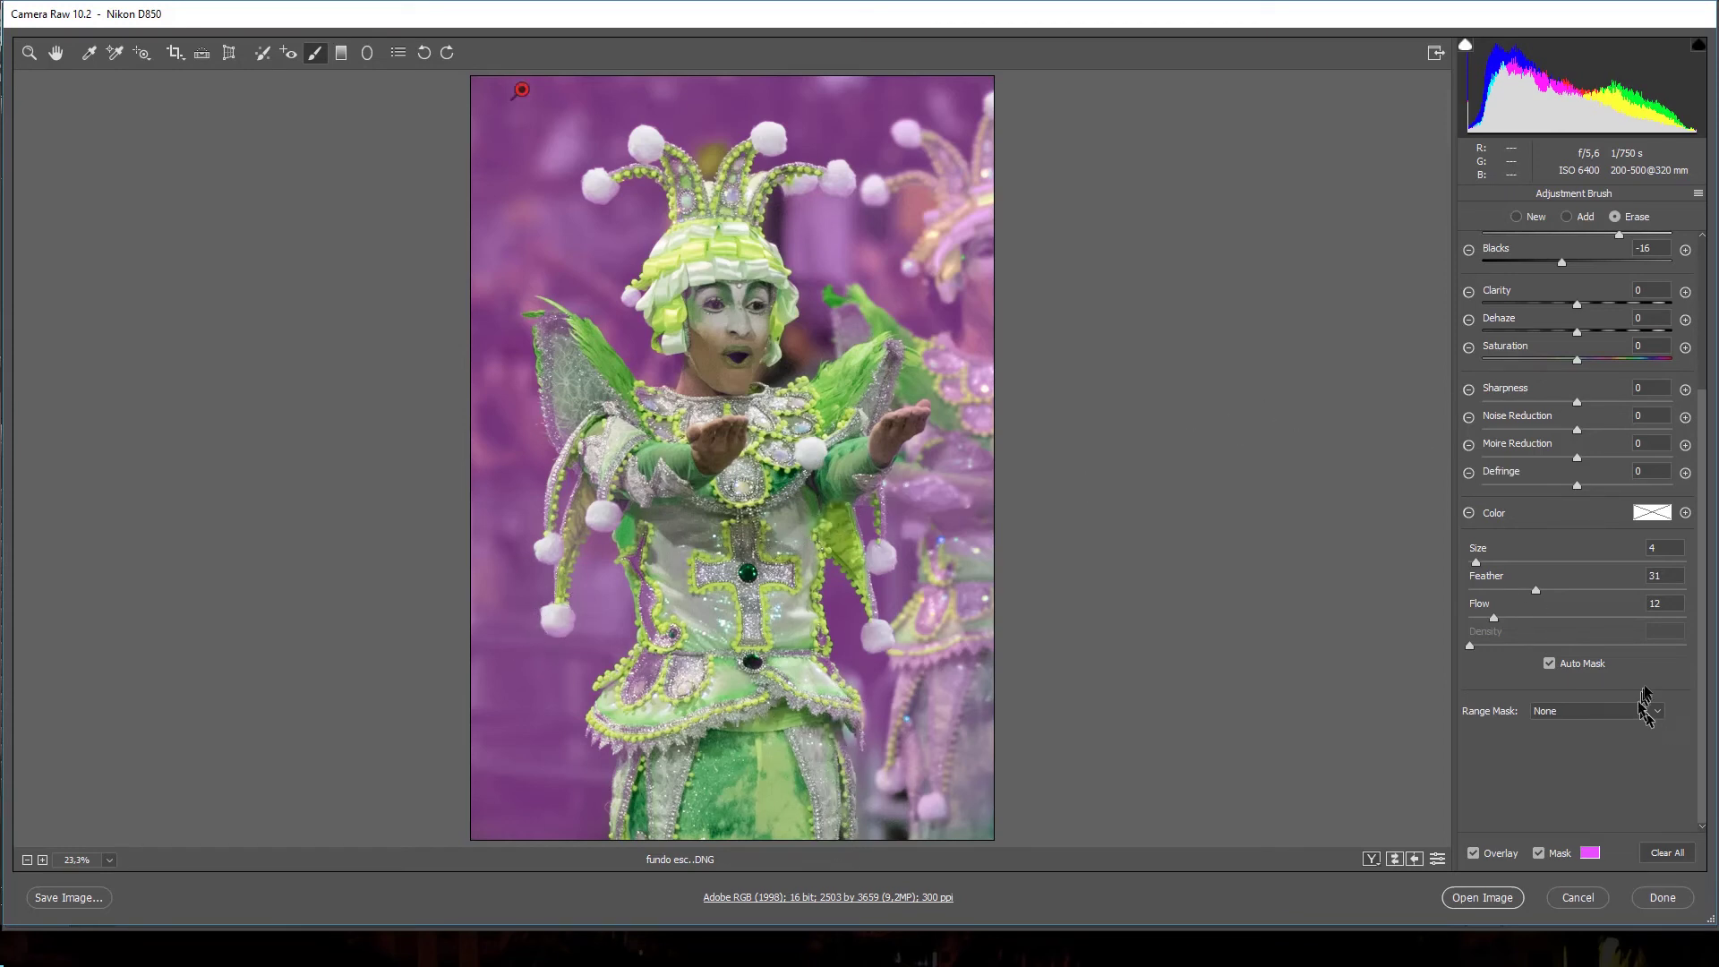
- Set the background brush to Exposure -1,85 in Add mode, with Shadows and Blacks reset to 0
drag(1704, 647, 1707, 405)
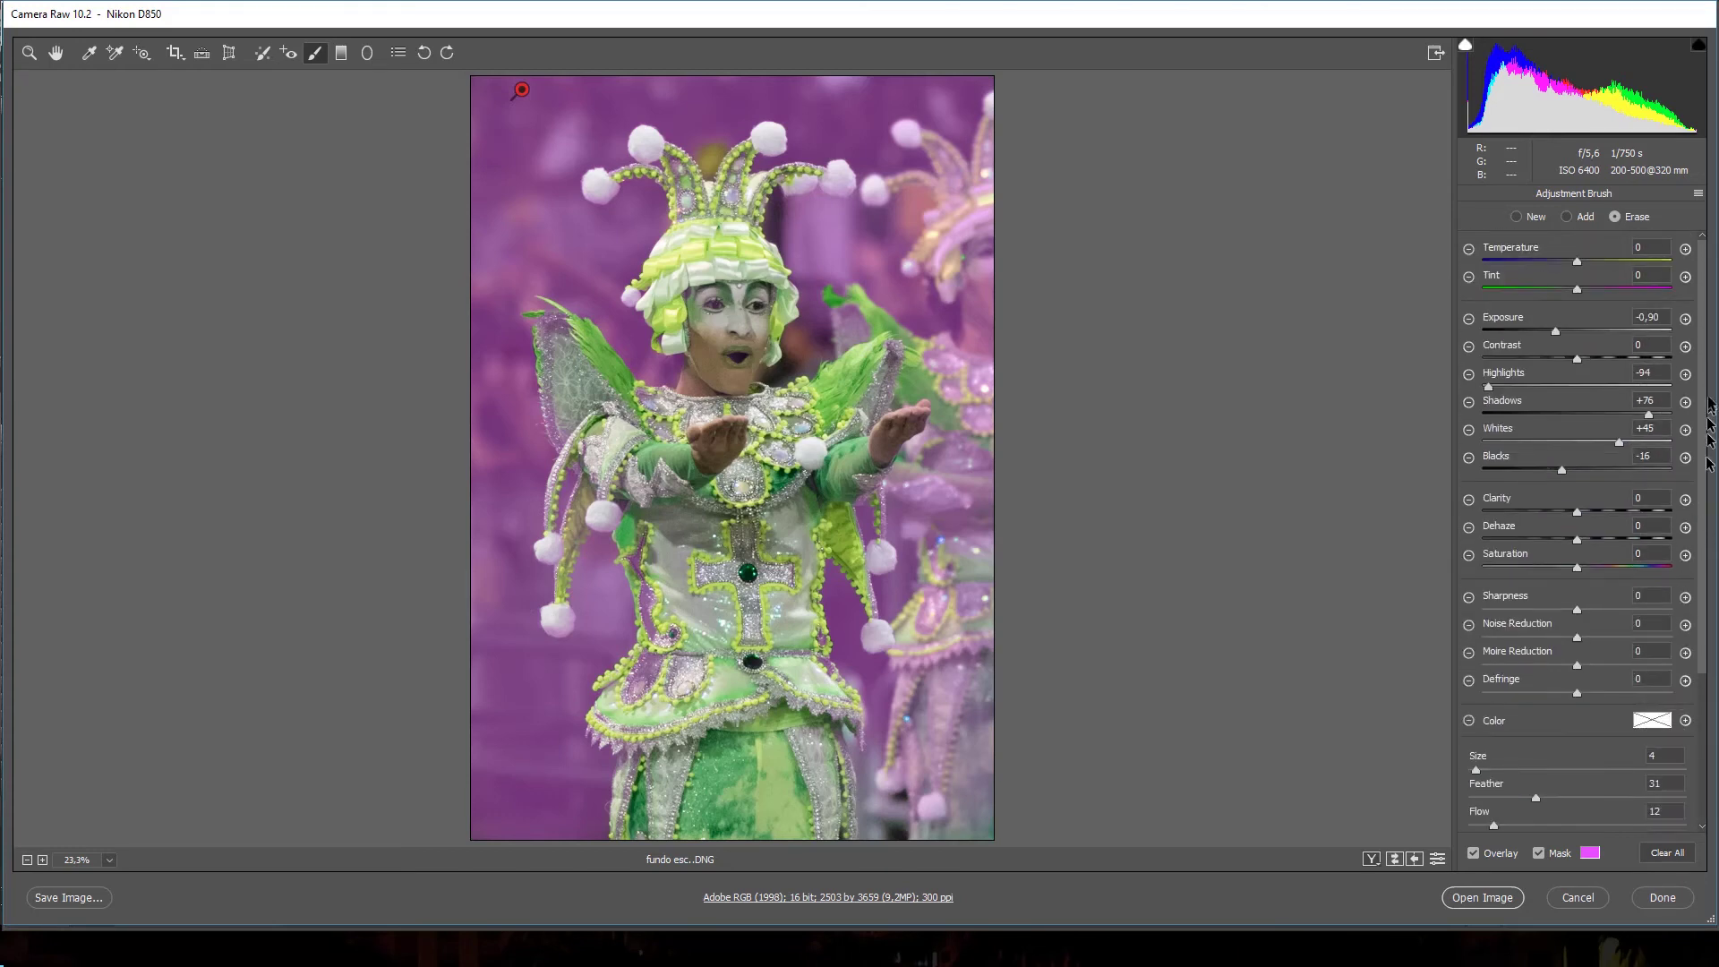
drag(1556, 330, 1534, 330)
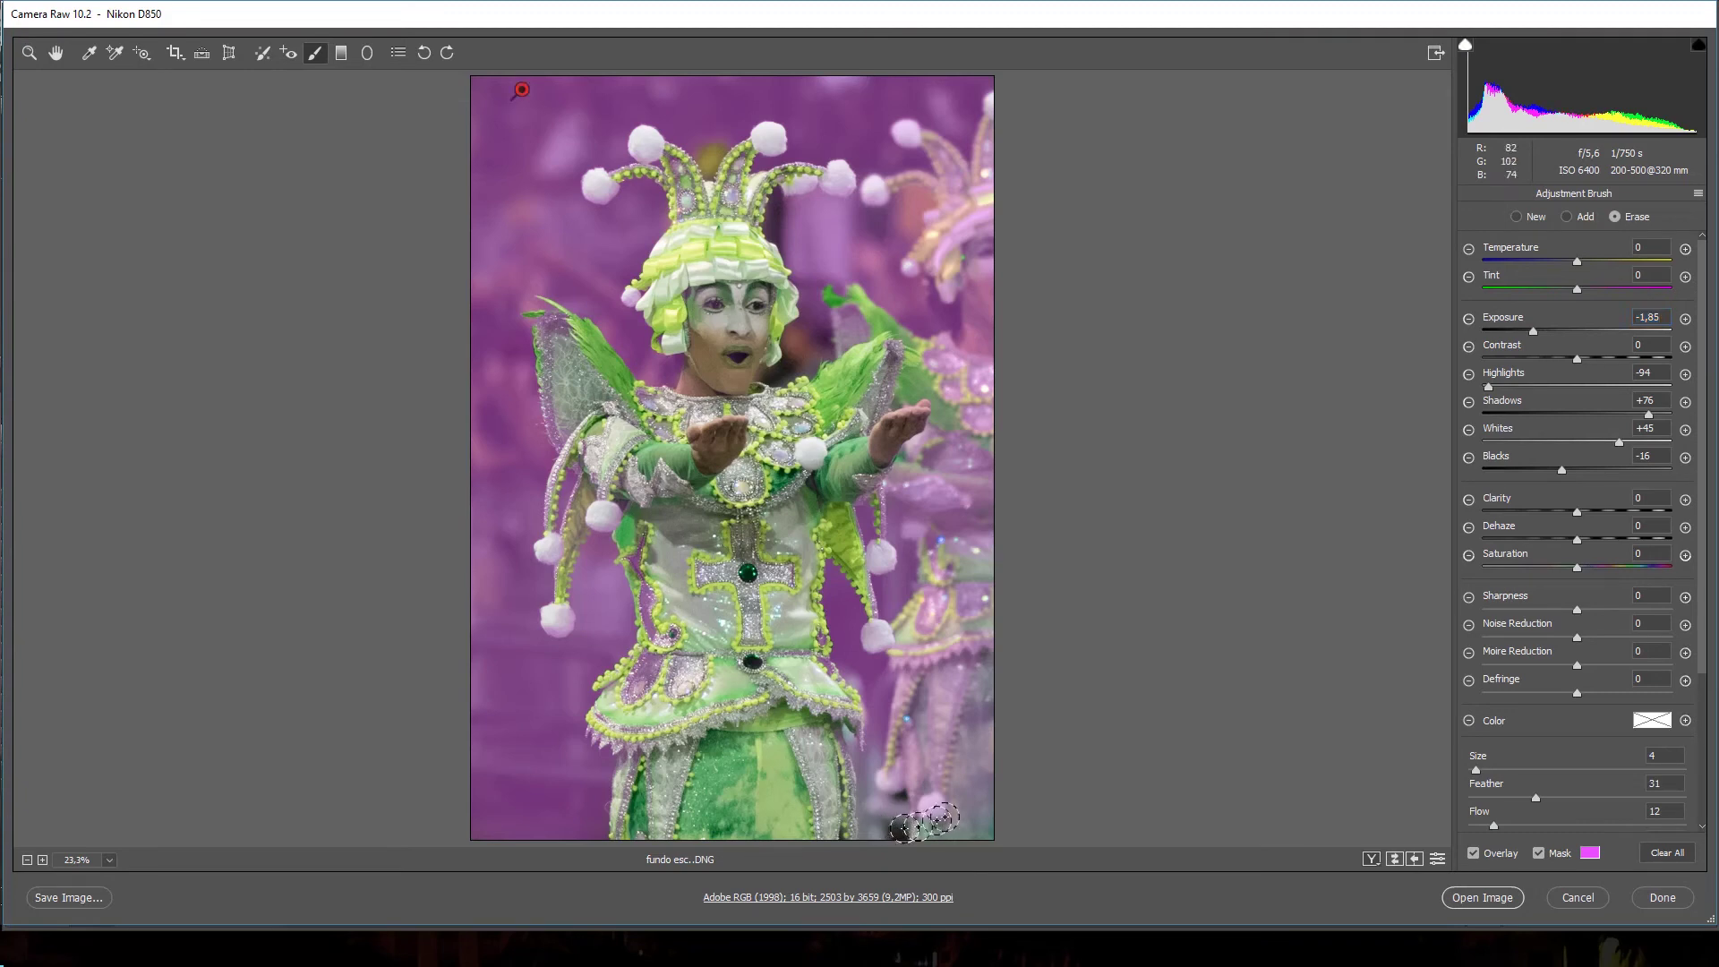
click(1567, 217)
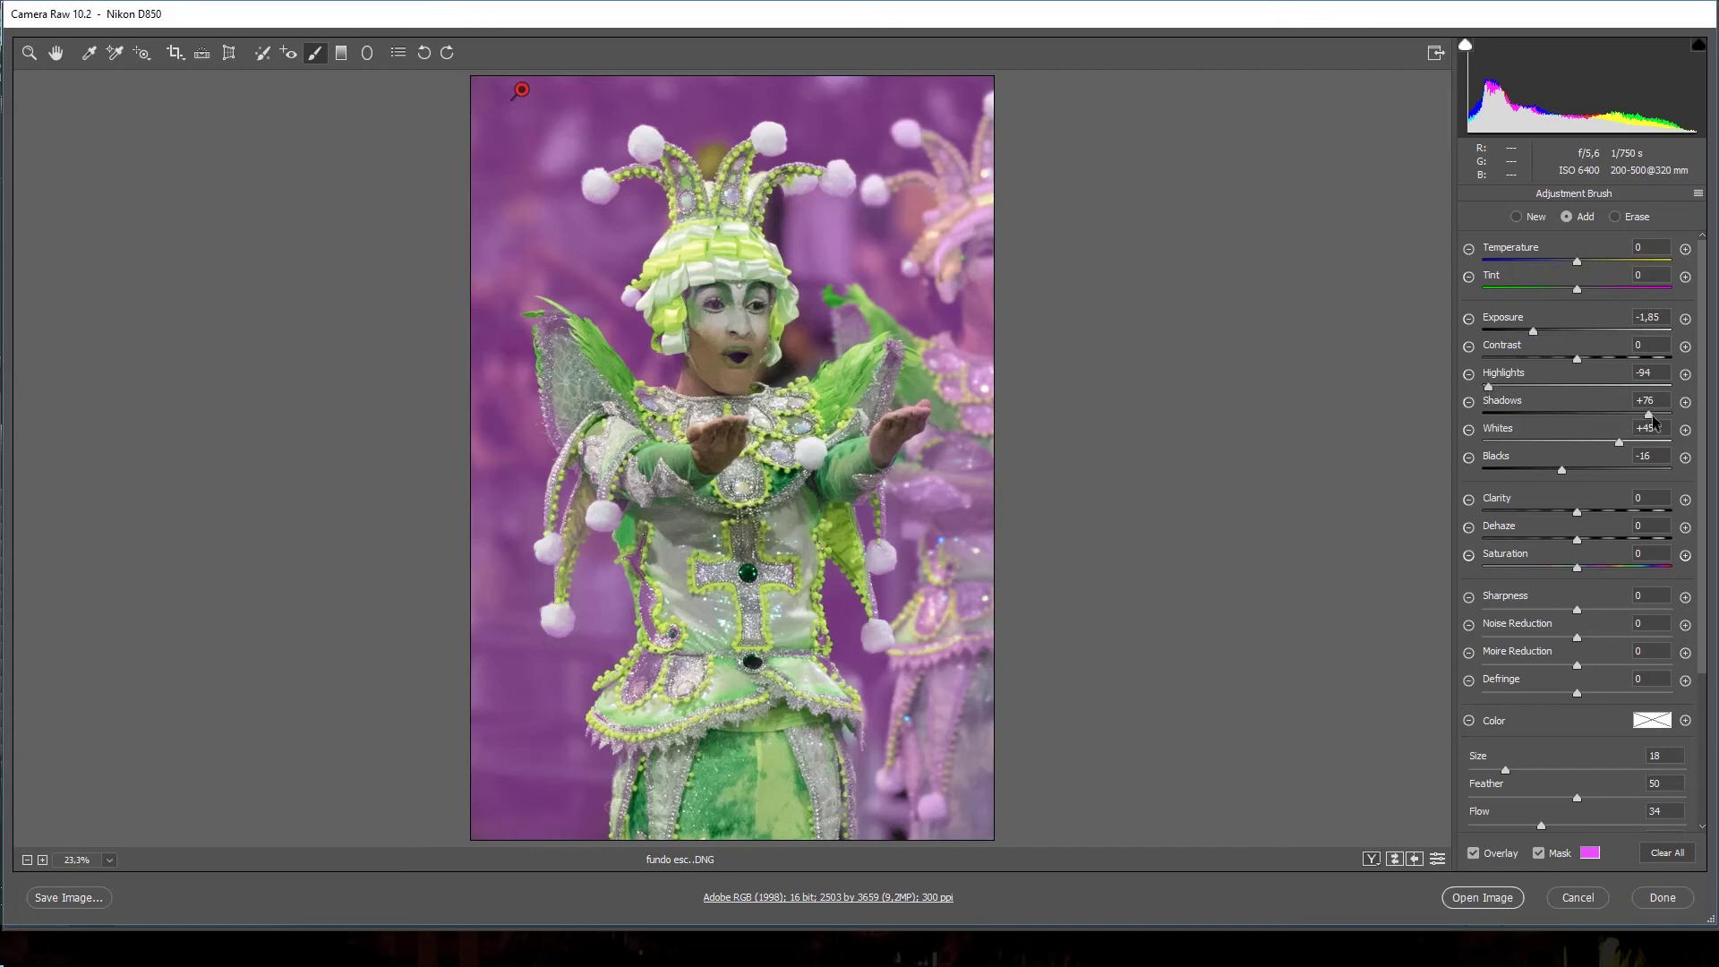
drag(1650, 414, 1585, 415)
drag(1573, 479, 1585, 477)
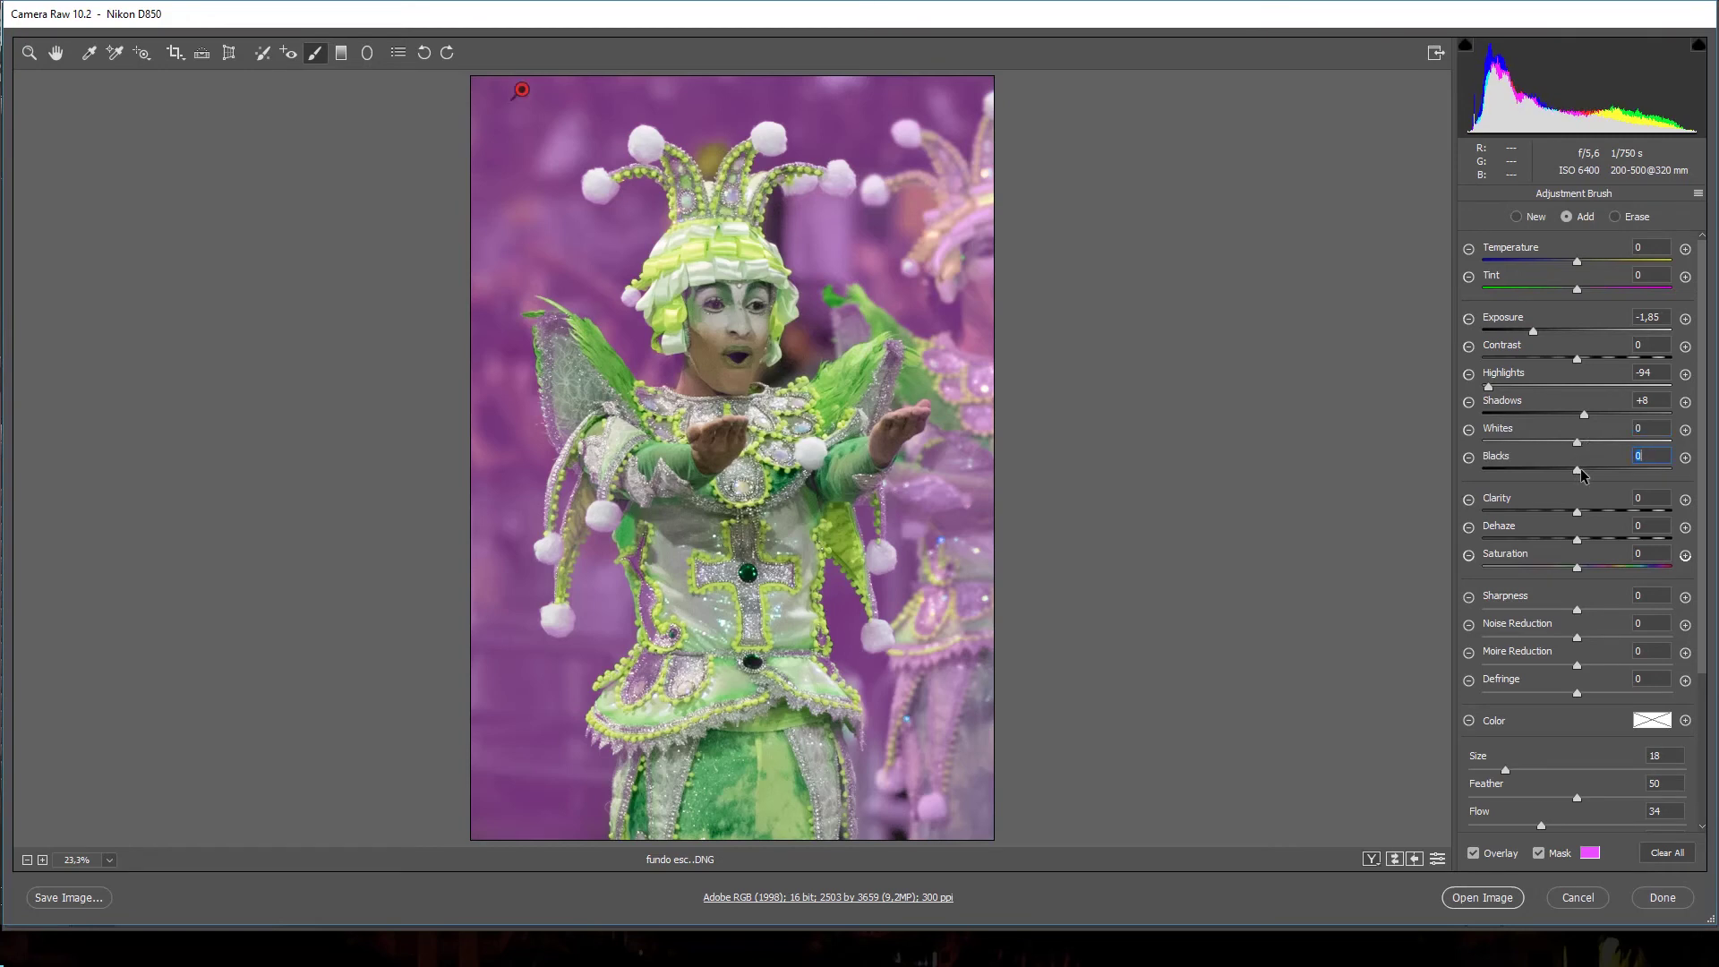
double_click(1585, 414)
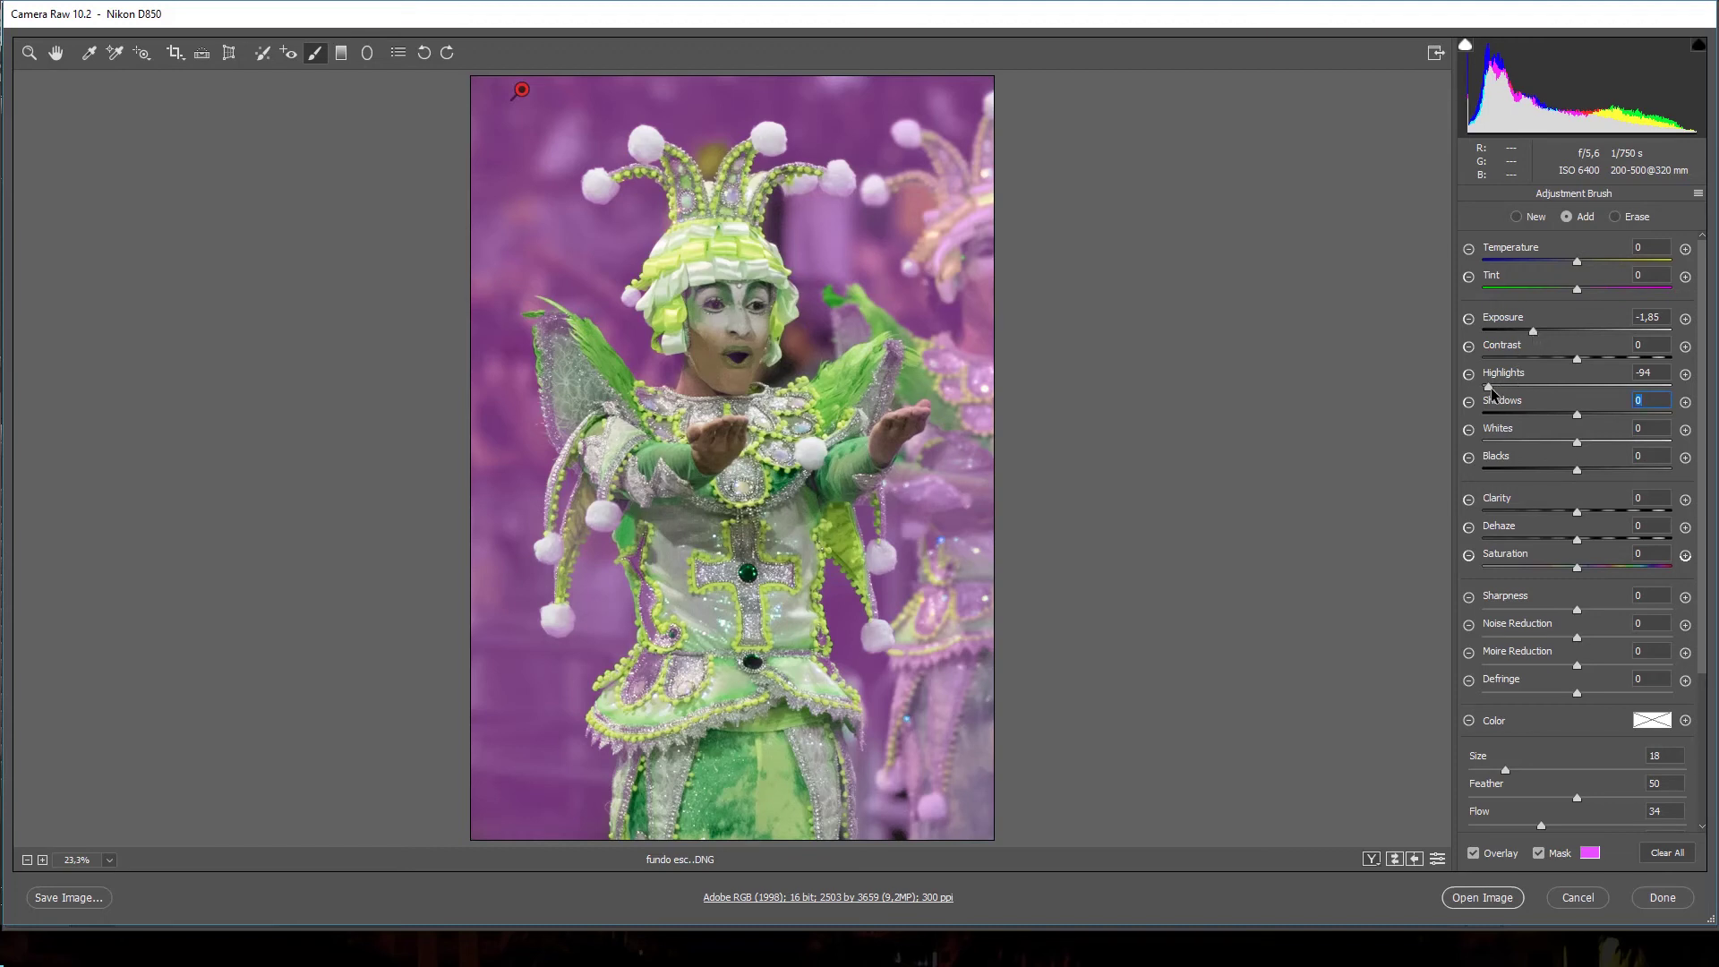
- Hide the mask and darken the background beside the face and right edge, undoing the stray chest stroke
click(1540, 854)
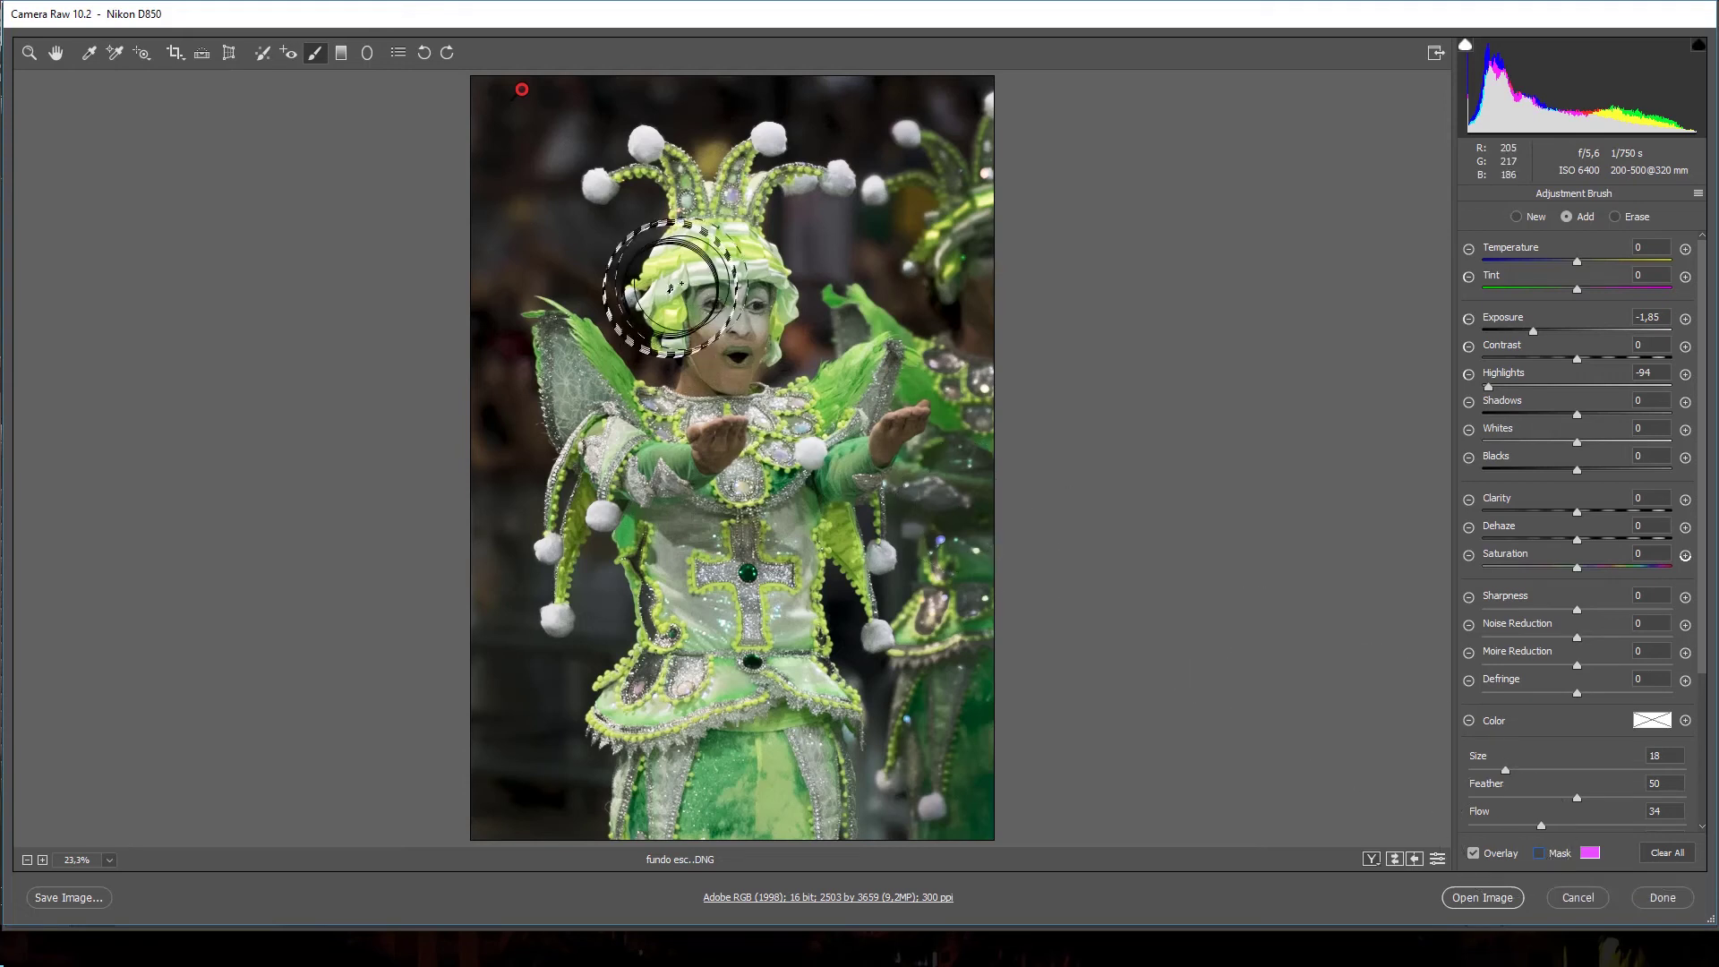
drag(771, 322, 788, 519)
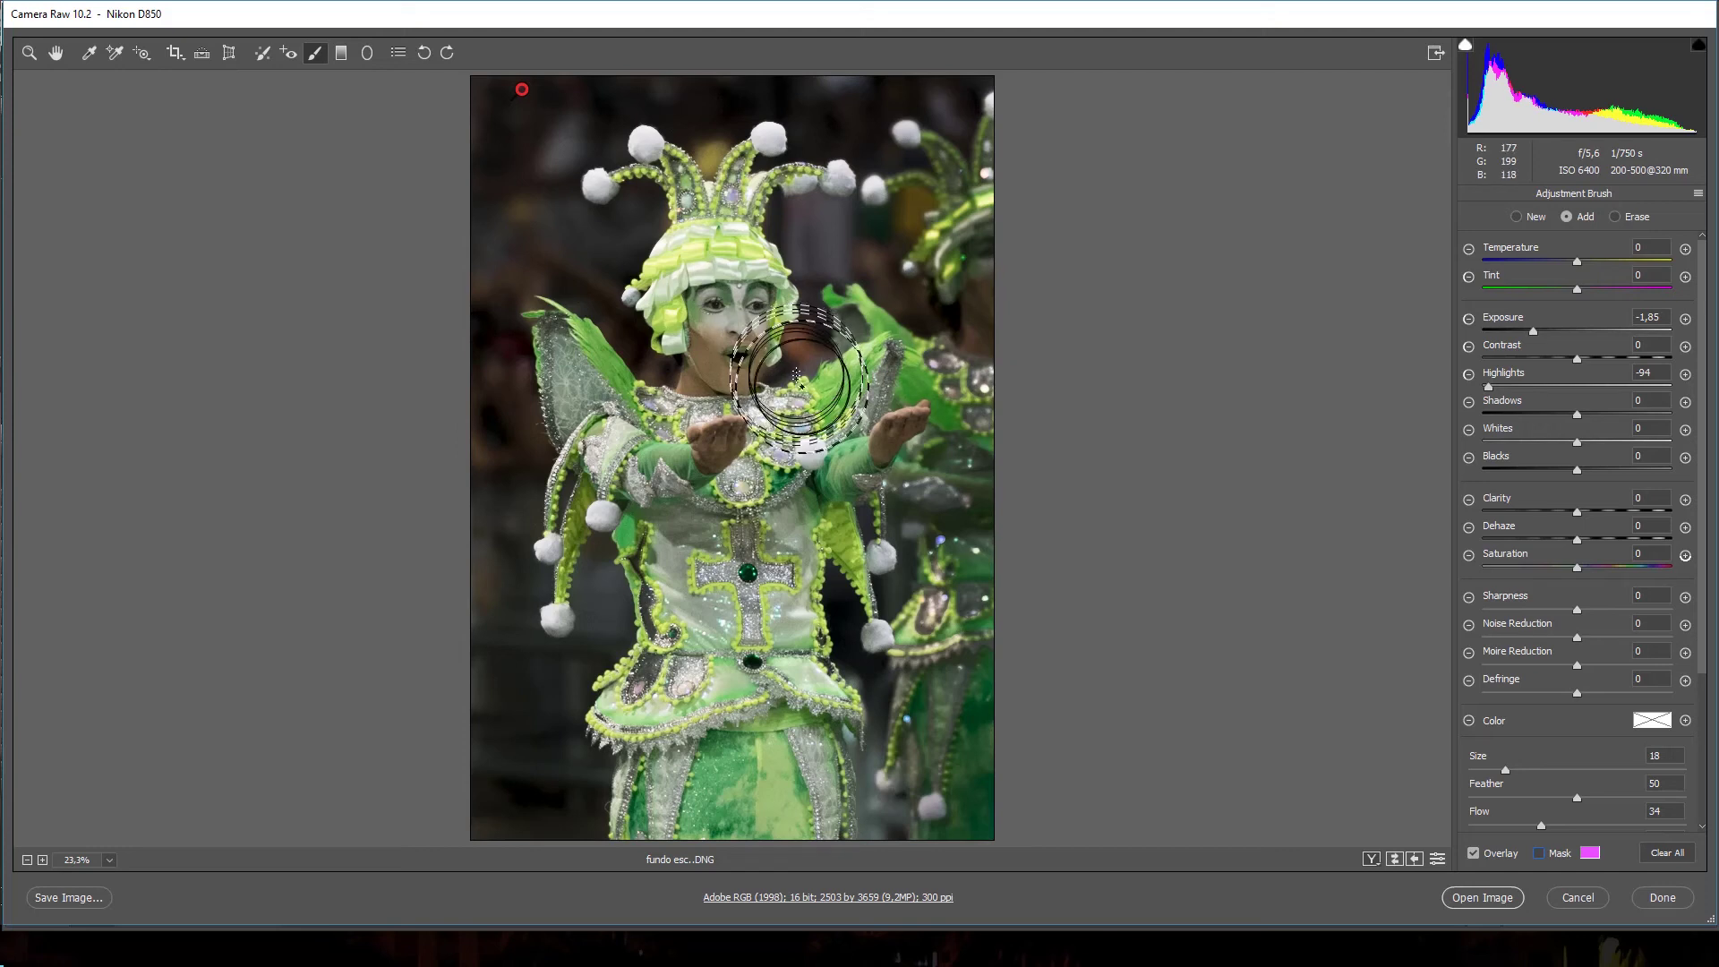
drag(1000, 130, 946, 761)
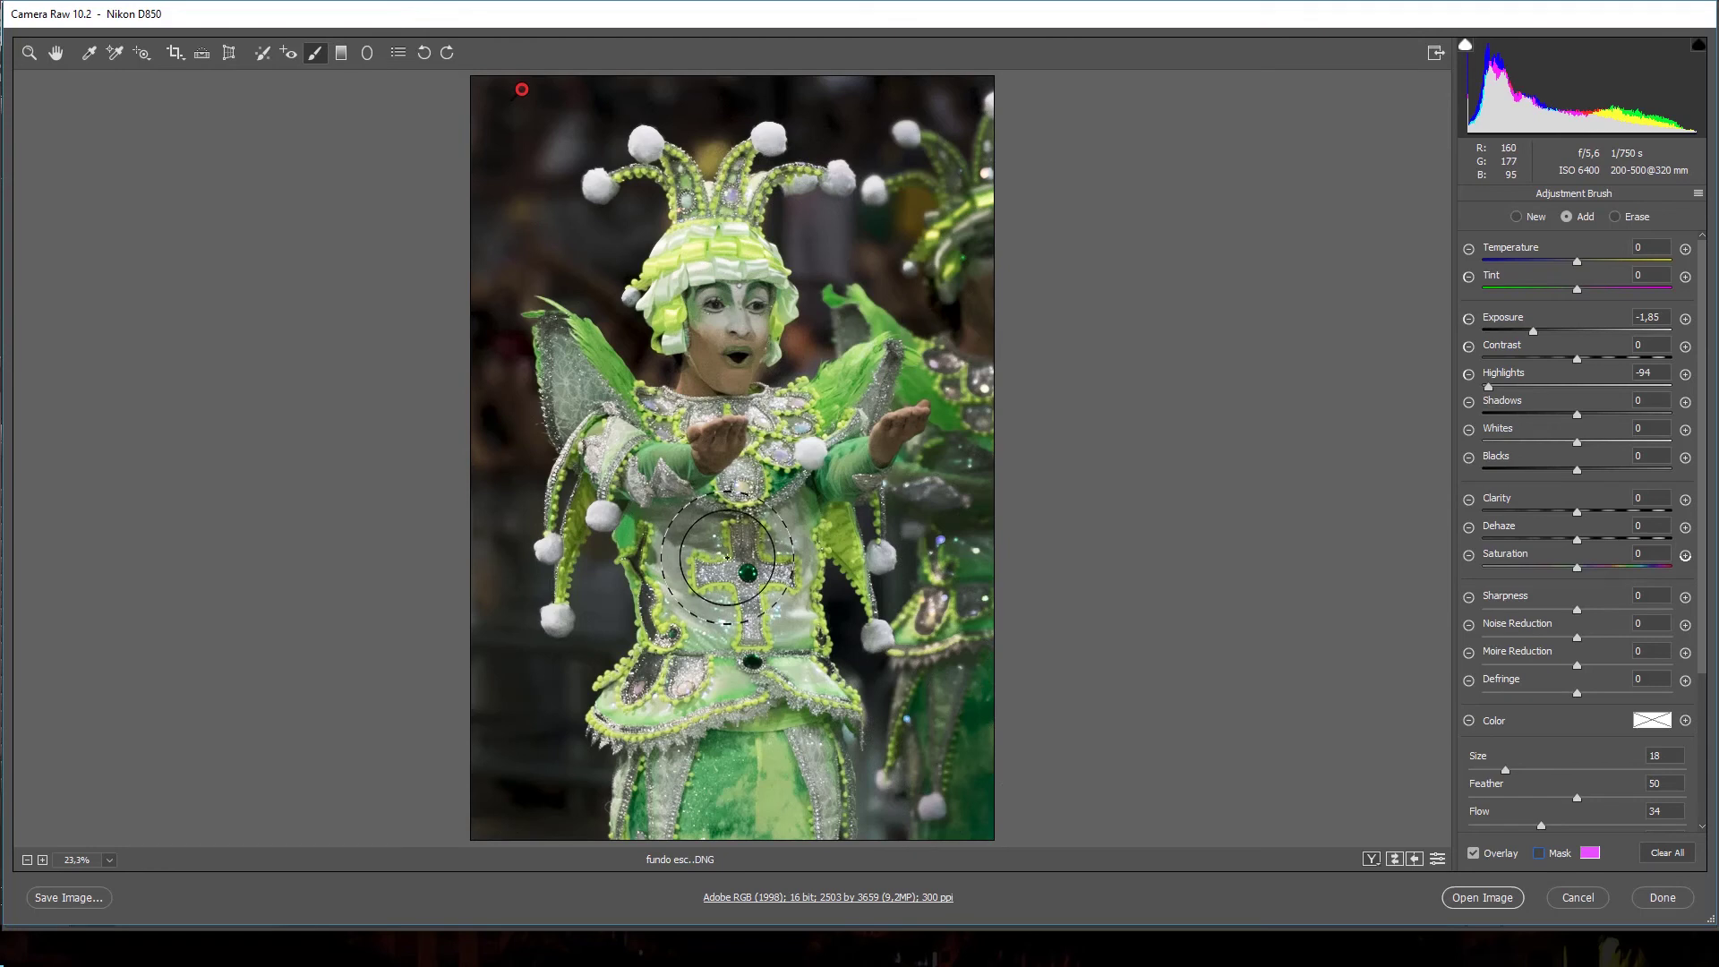
key(ctrl+z)
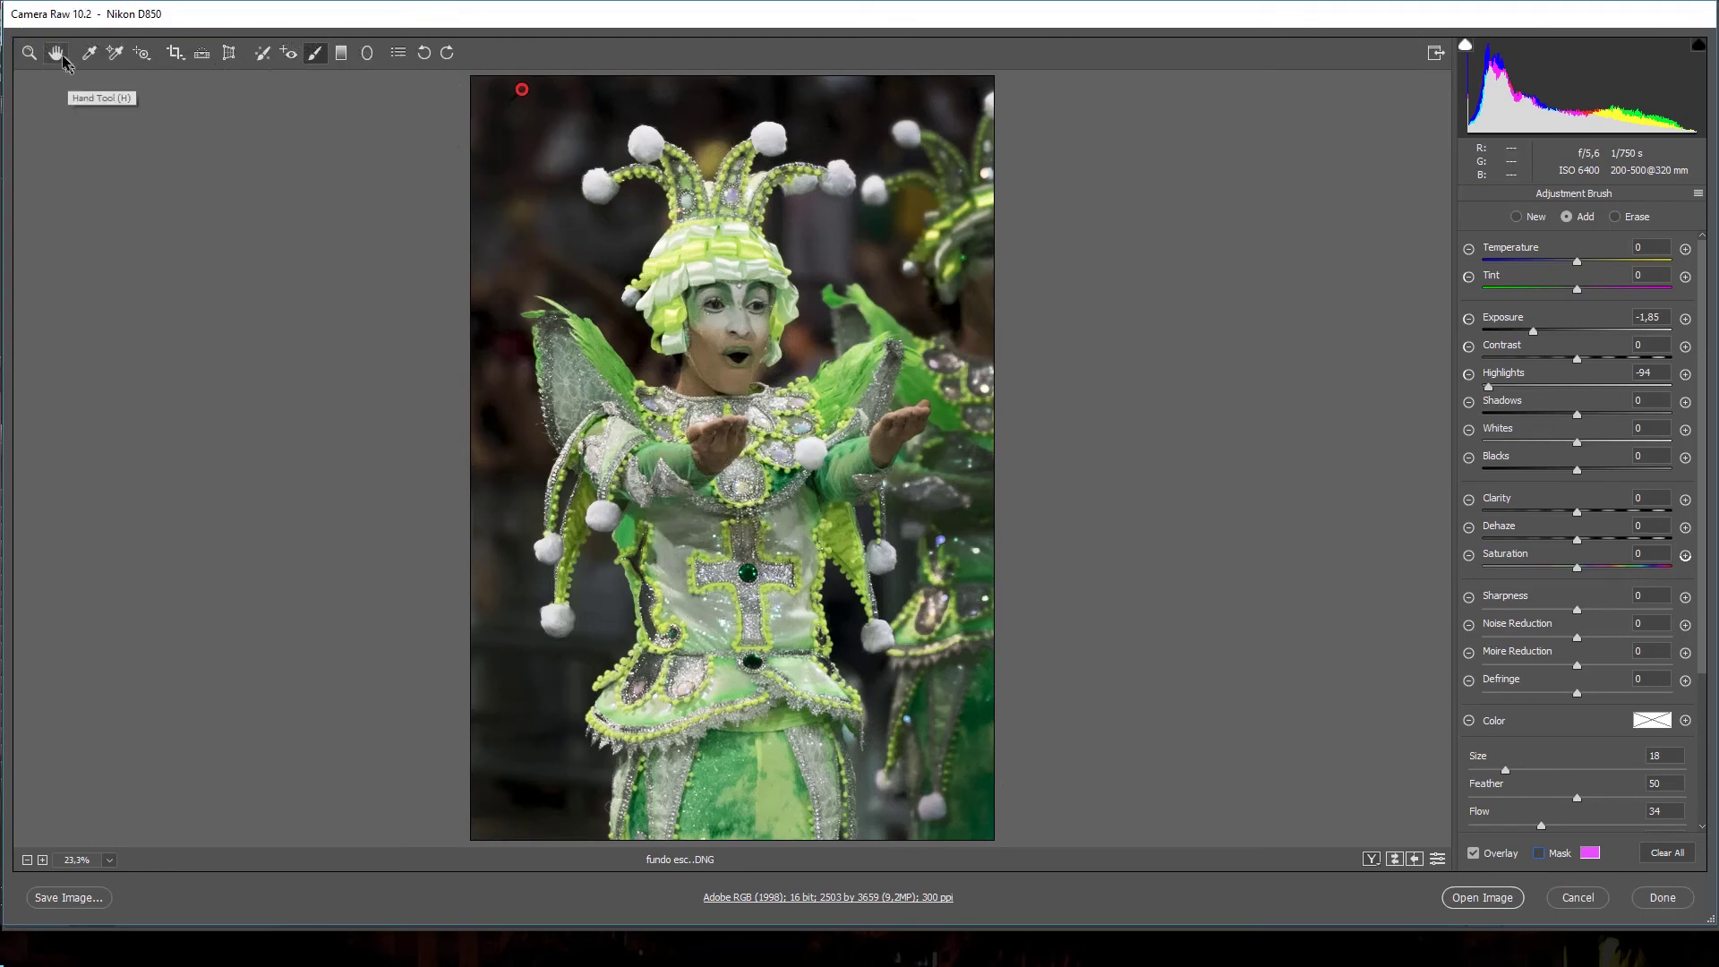
click(61, 56)
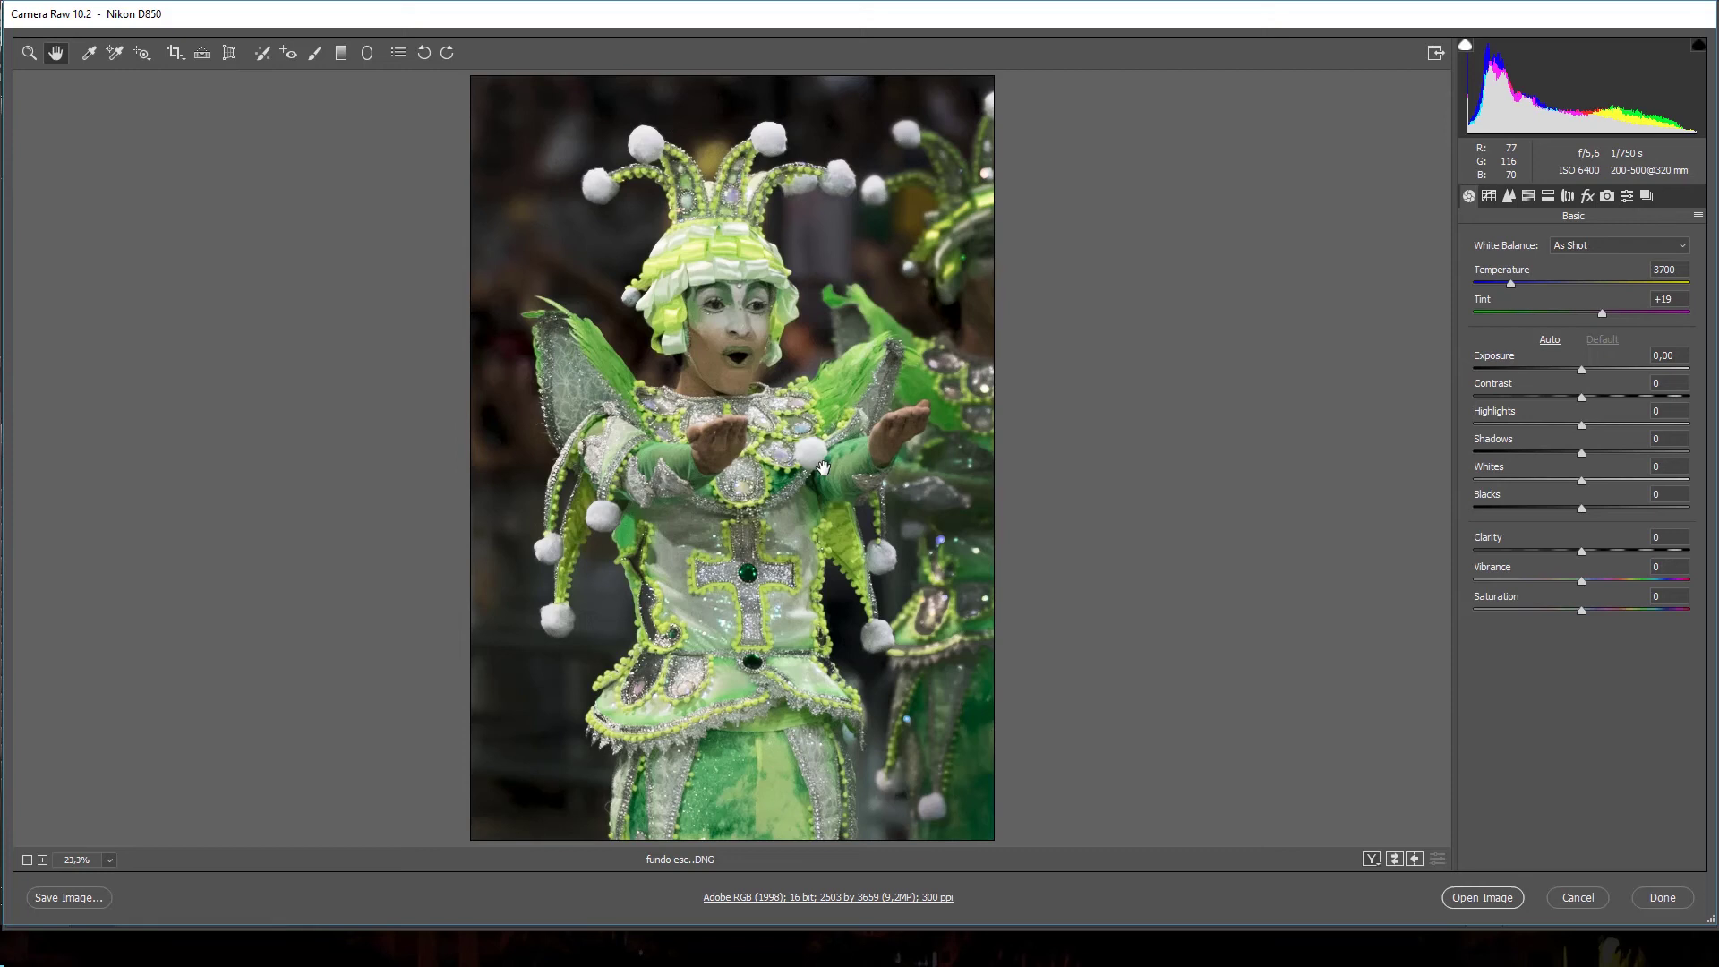
- Open the jester DNG in Photoshop, fit it on screen, and add a gently lifted Curves 1 layer
click(1483, 897)
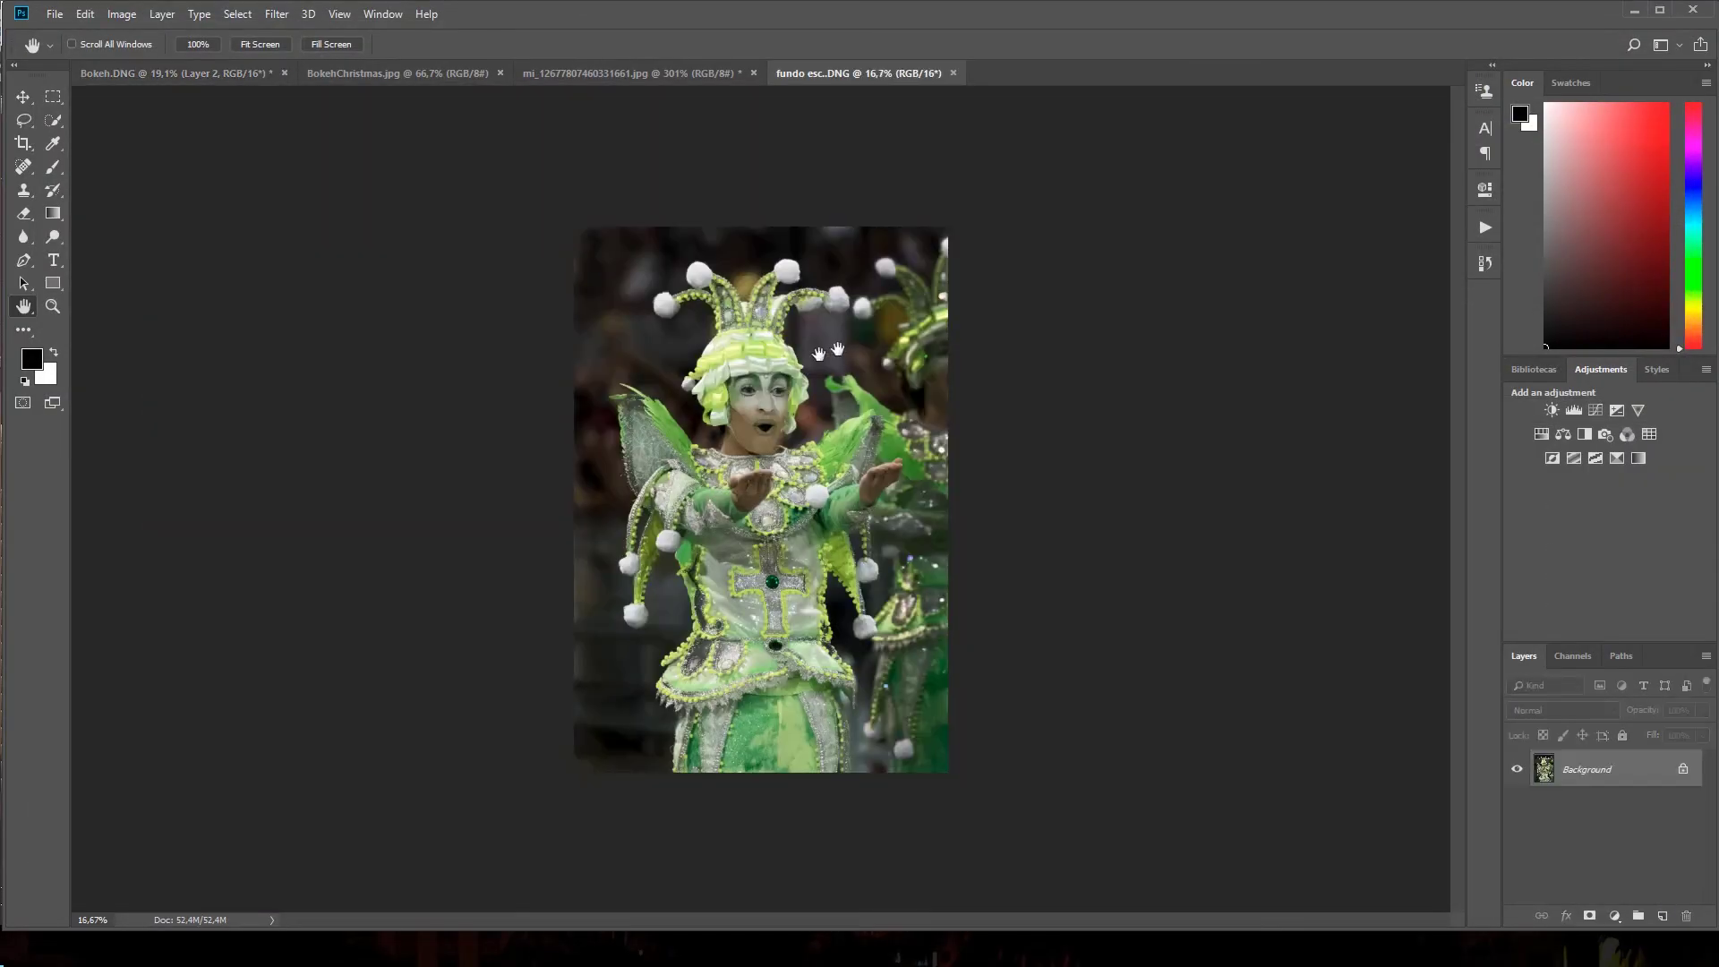
double_click(24, 307)
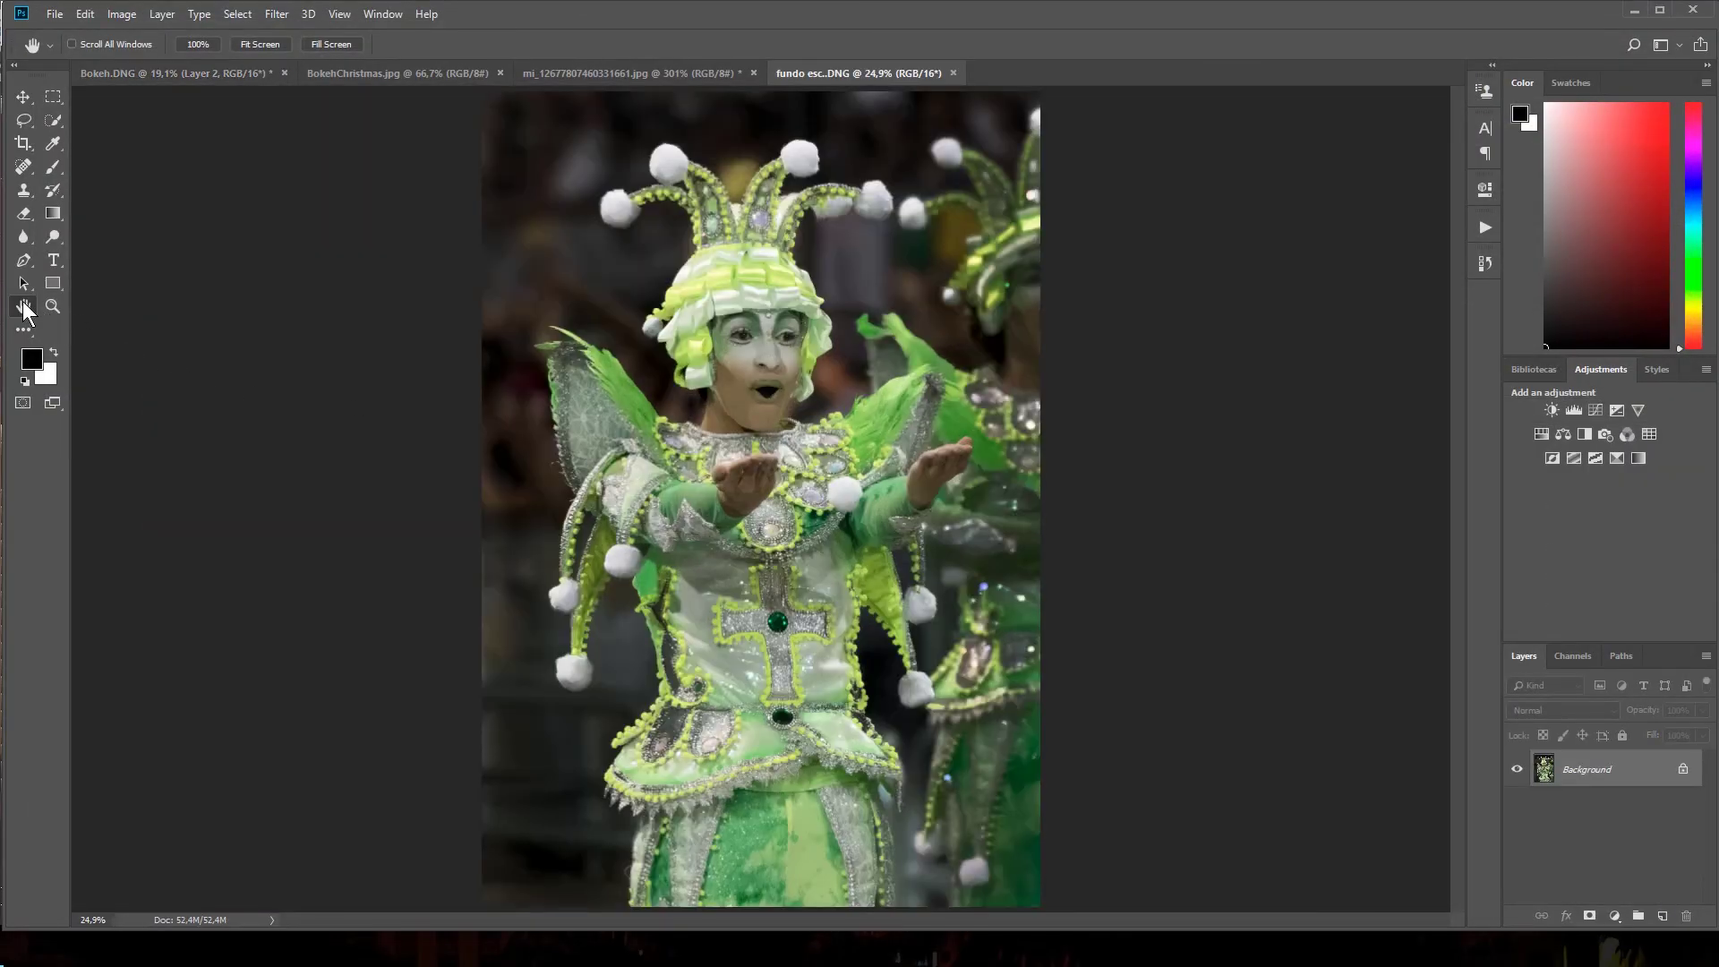
click(1595, 410)
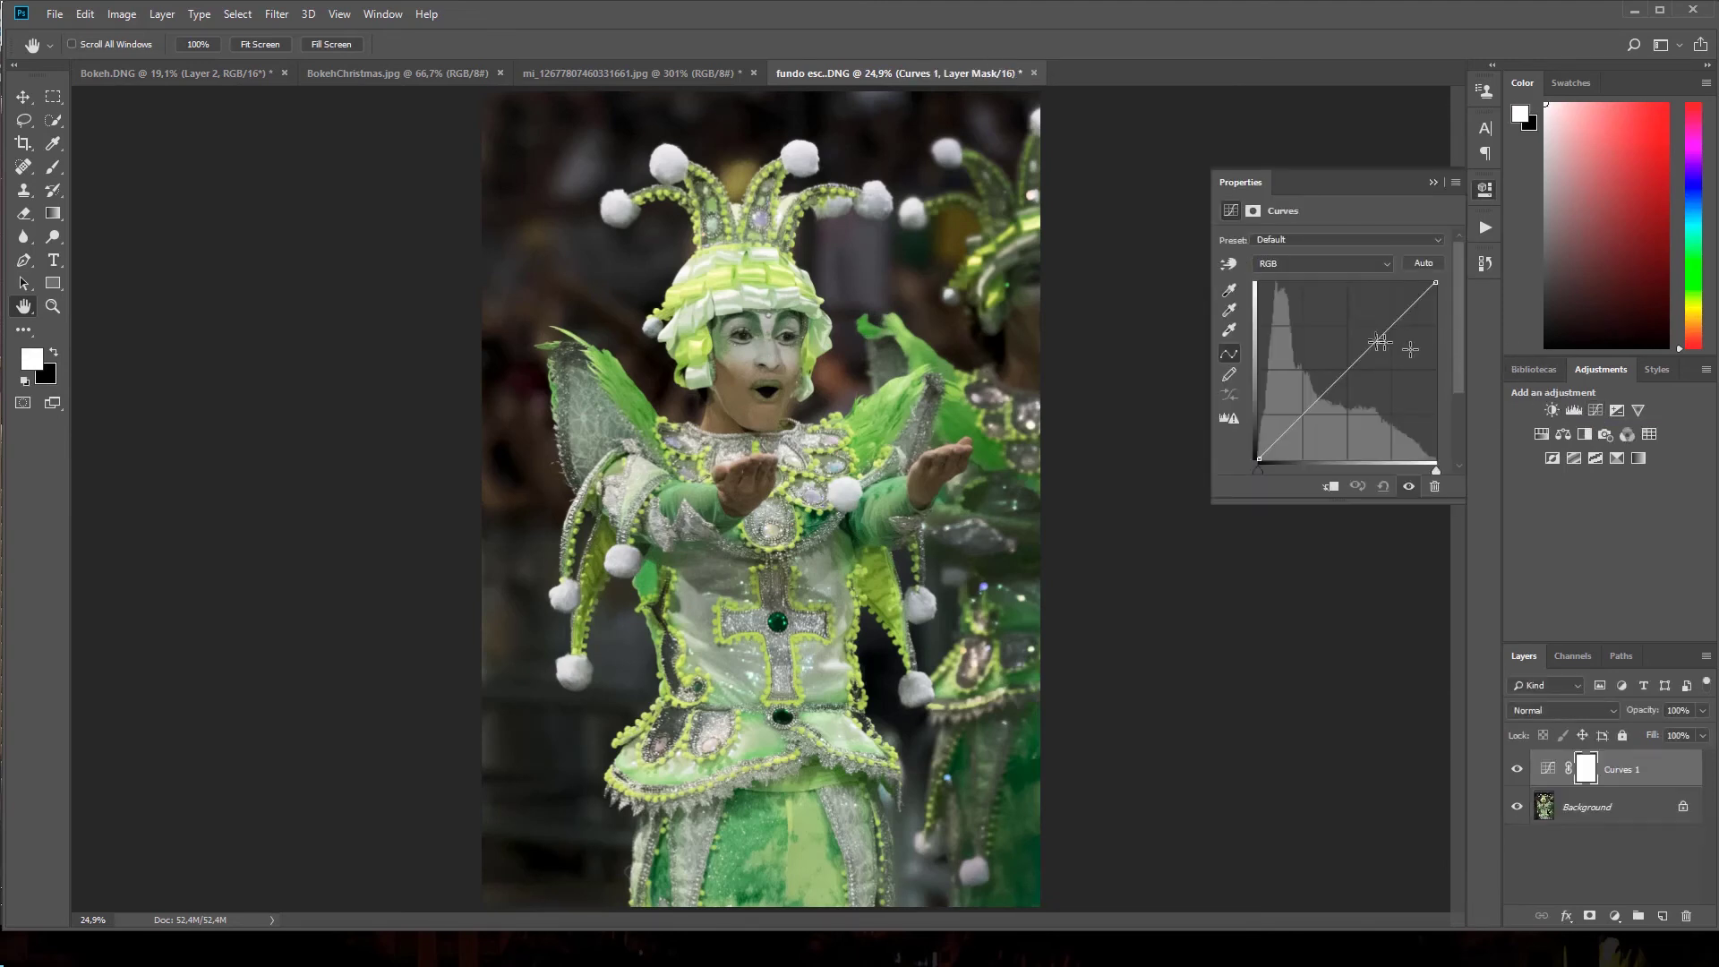
drag(1375, 340, 1375, 330)
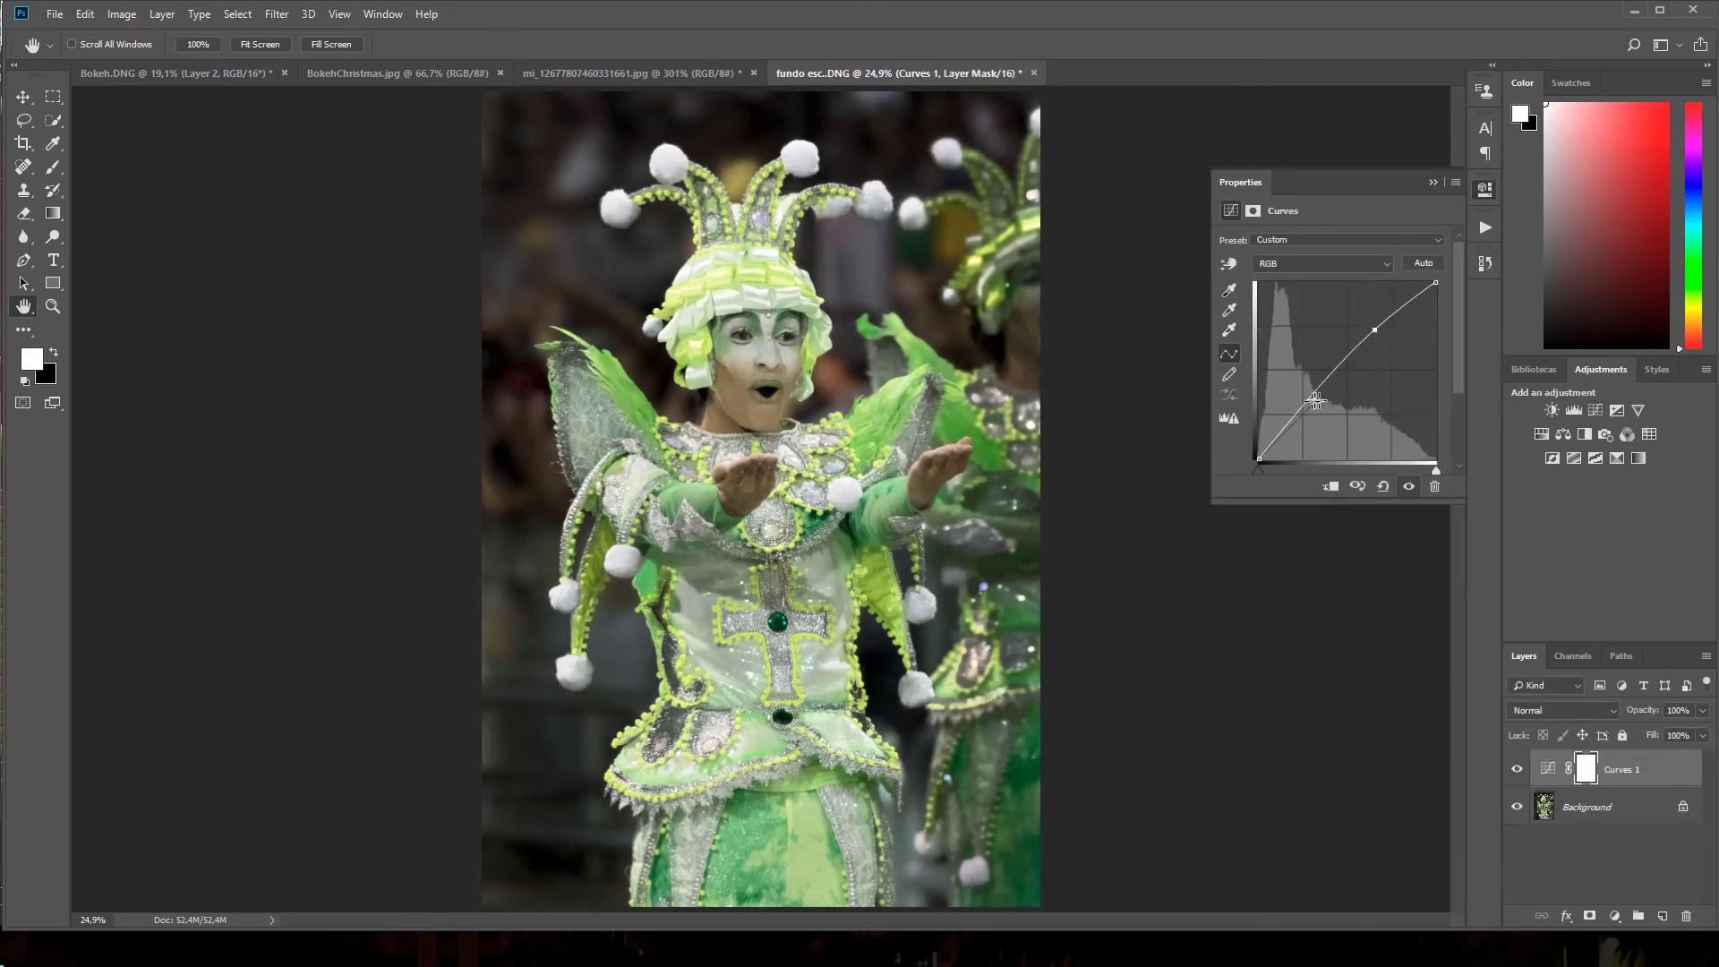
drag(1309, 401, 1312, 401)
- Add a Curves 2 layer with a strong upward curve and invert its mask to black
click(1597, 409)
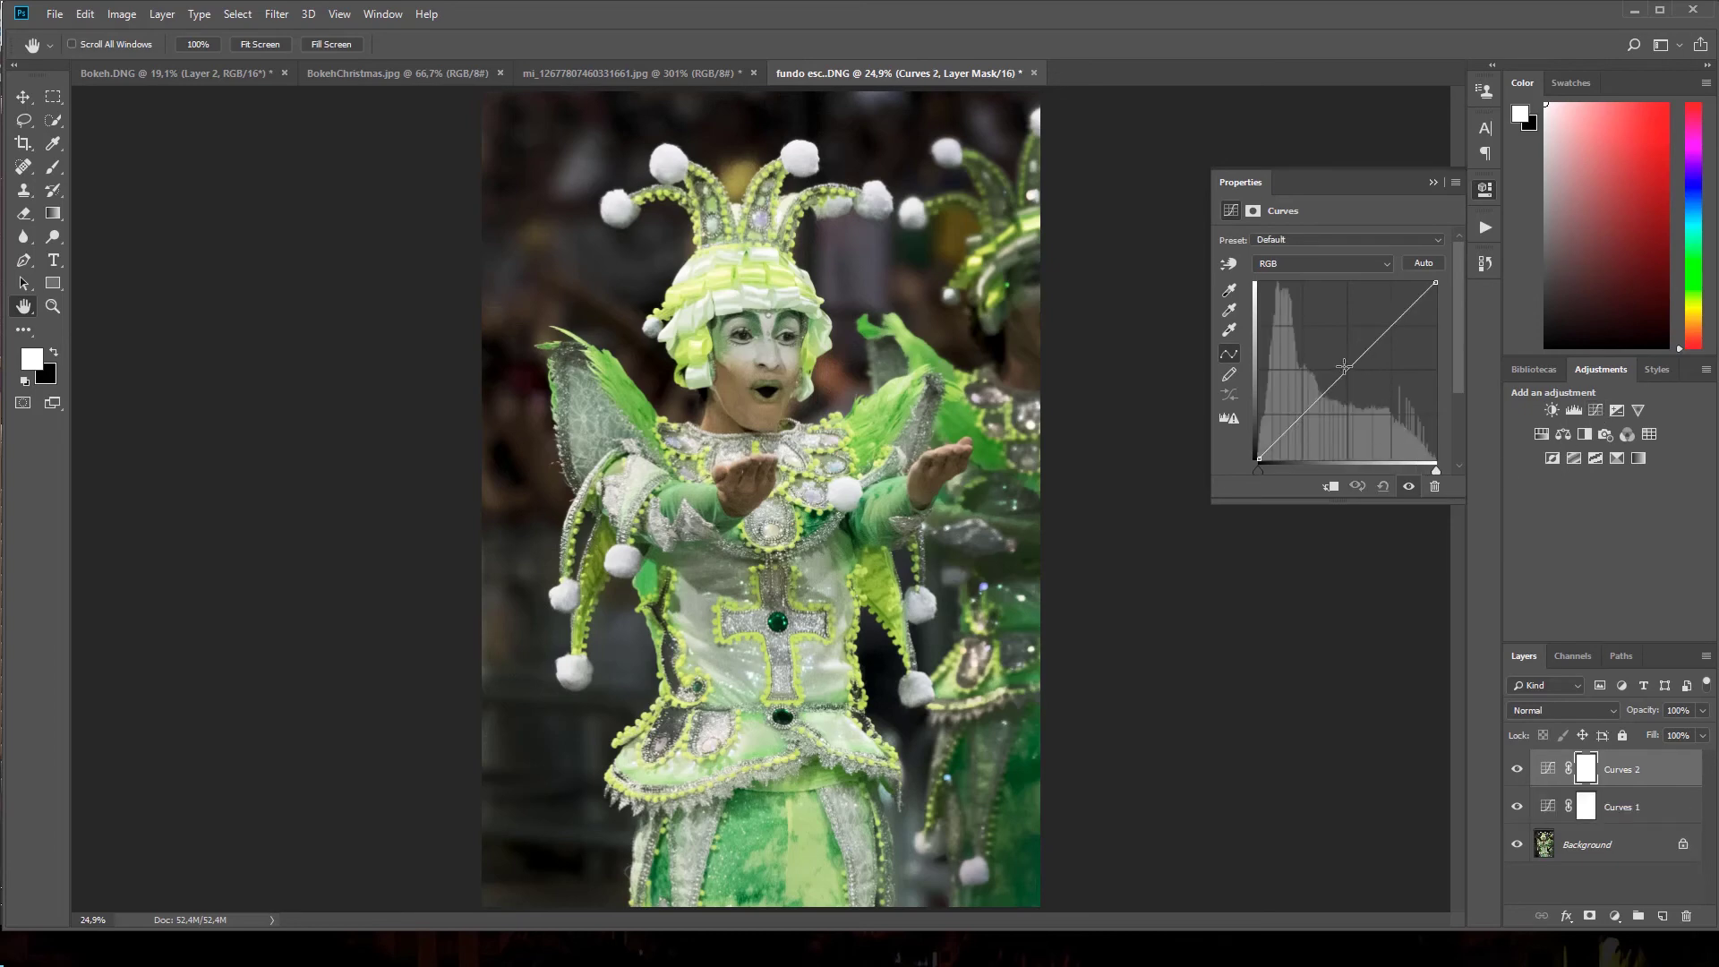
drag(1344, 366, 1331, 360)
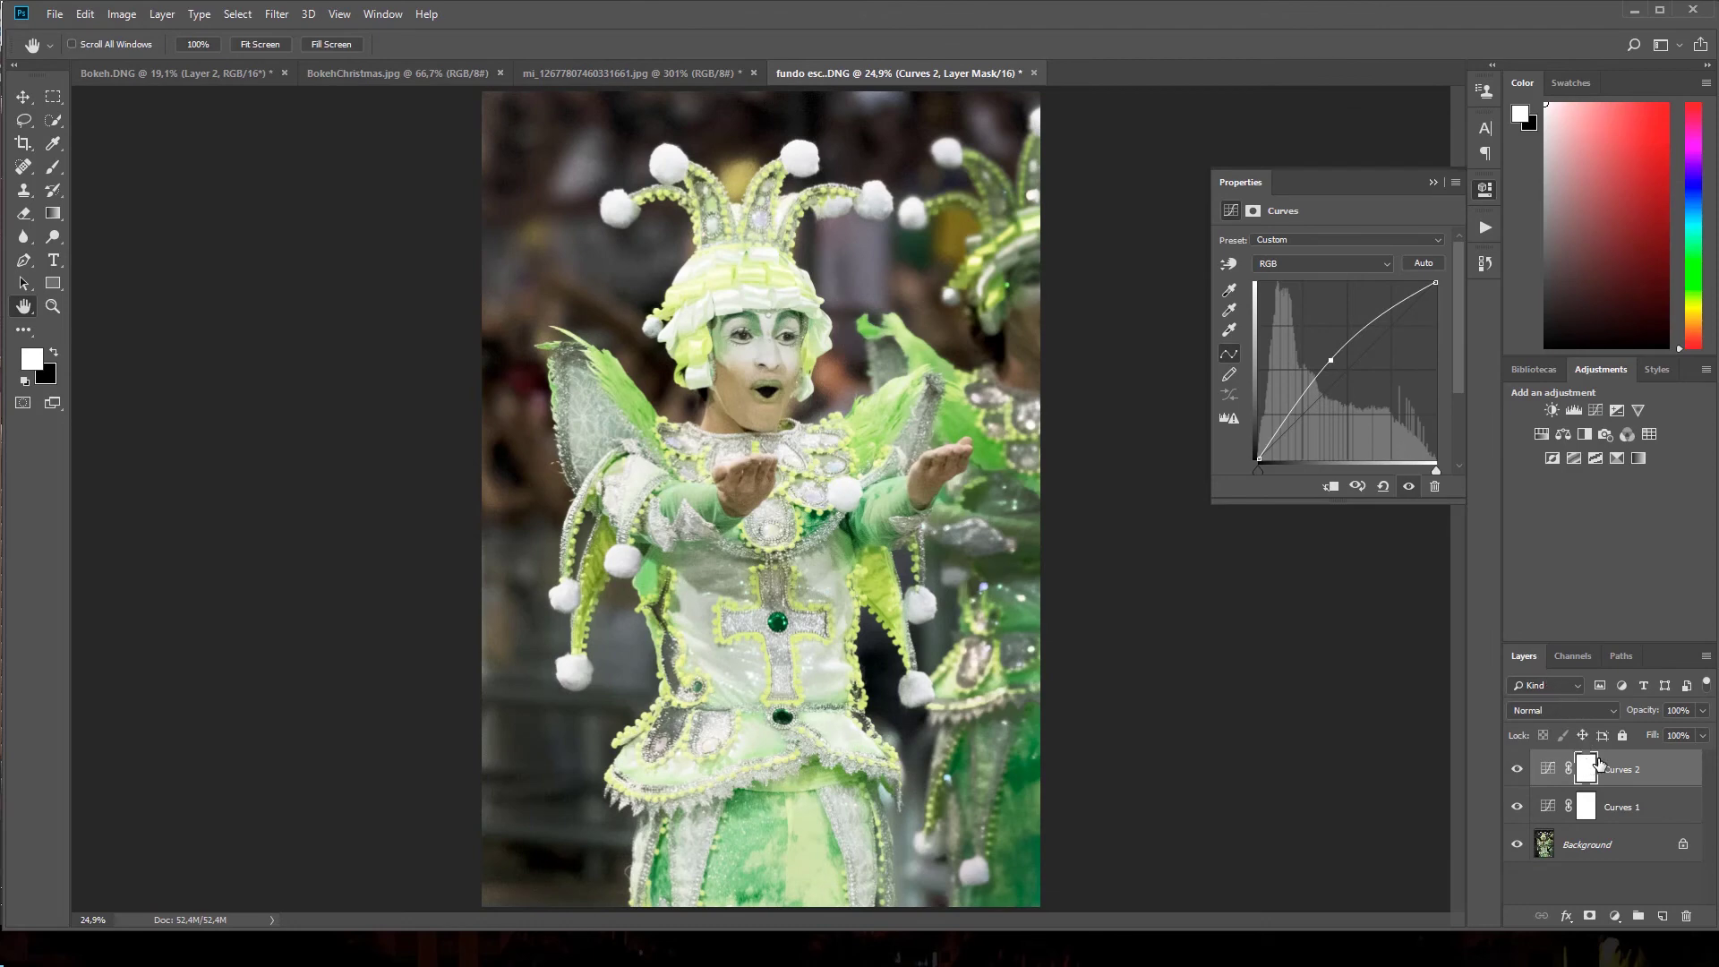
key(ctrl+i)
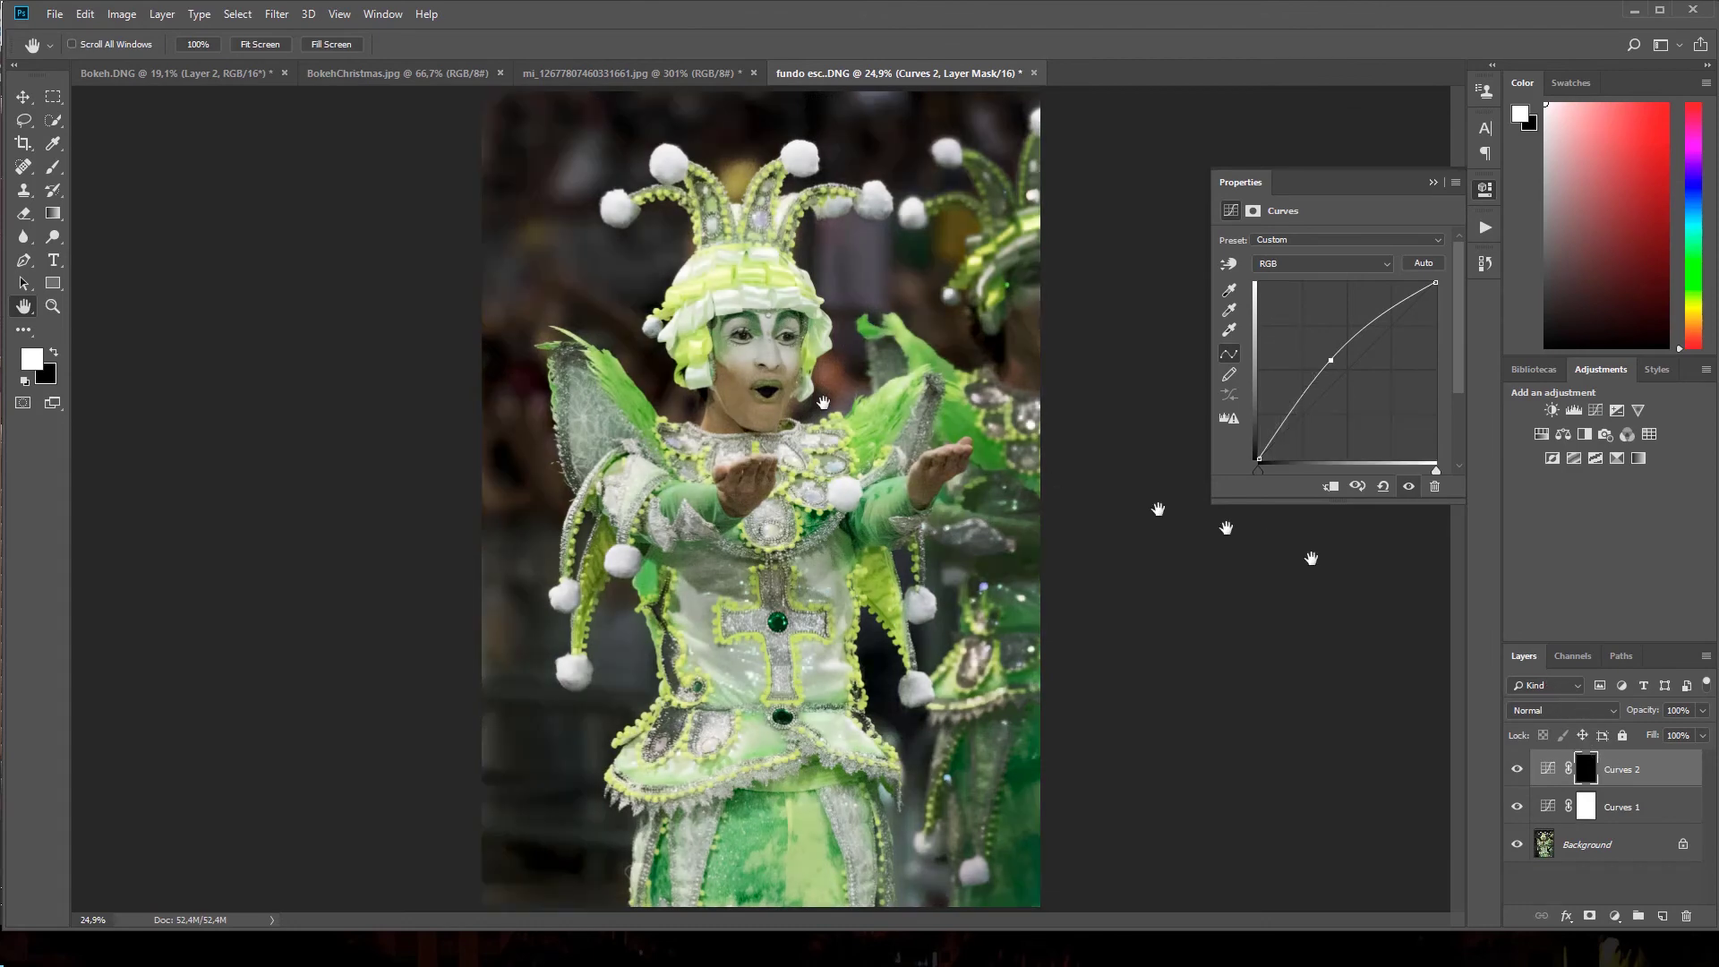
- Paint the Curves 2 brightening back onto the jester's face, then zoom in around the eyes
click(53, 167)
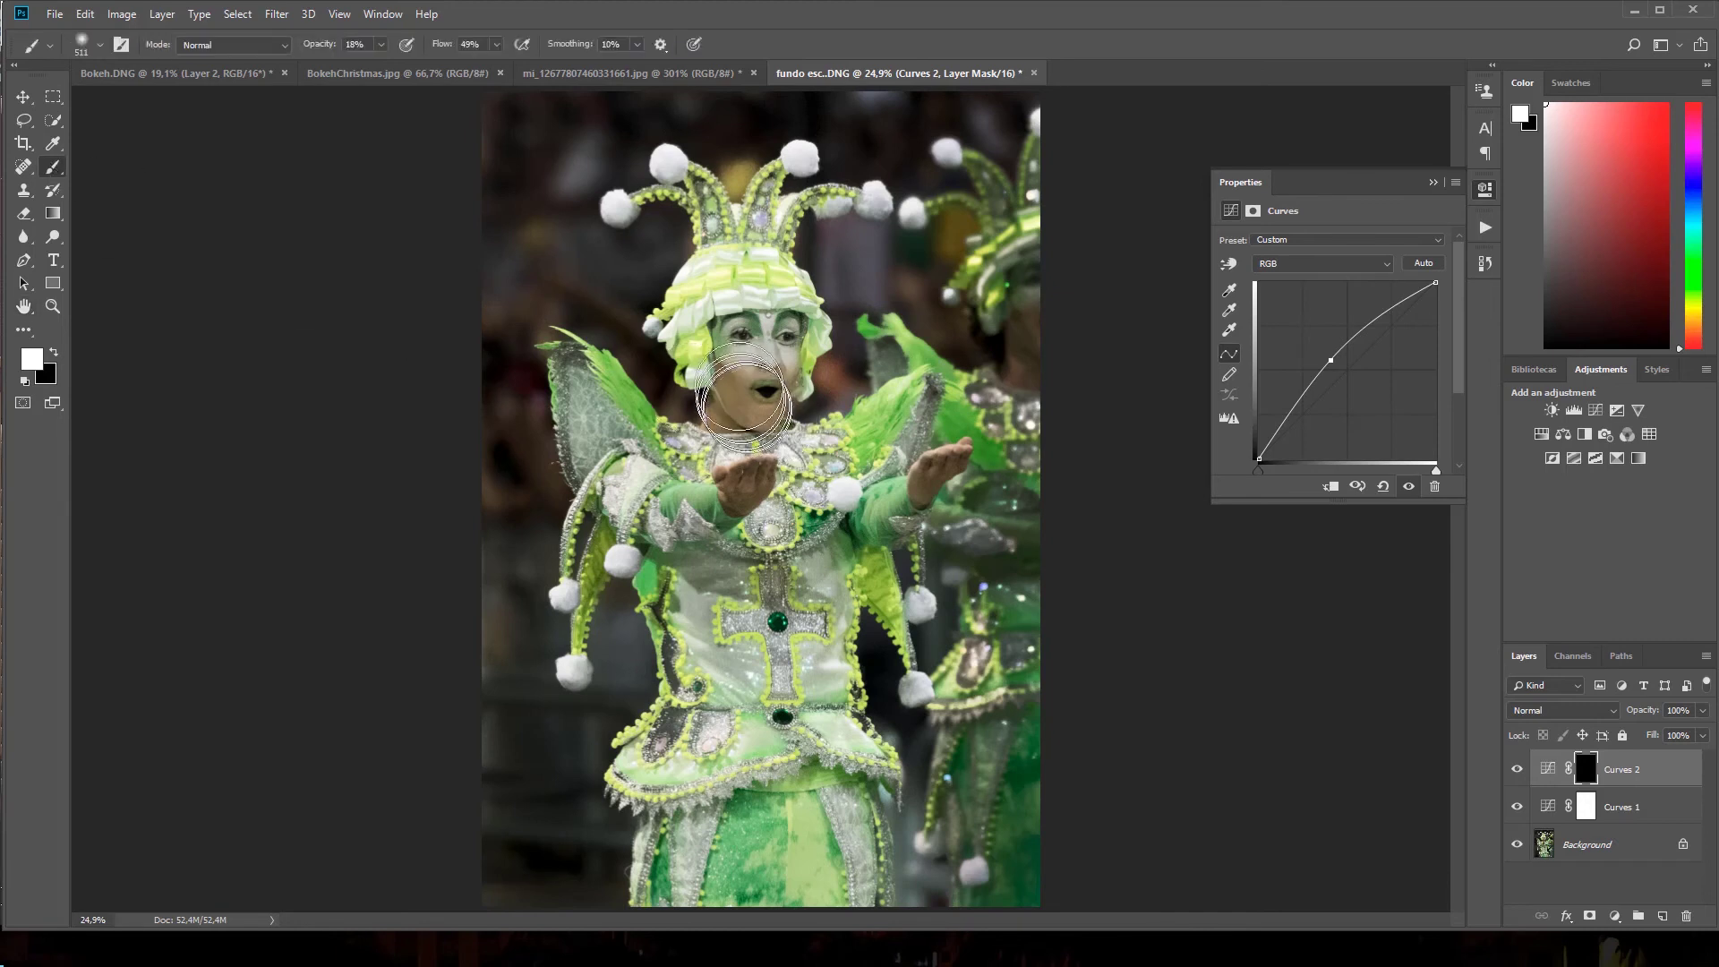
drag(743, 403, 747, 376)
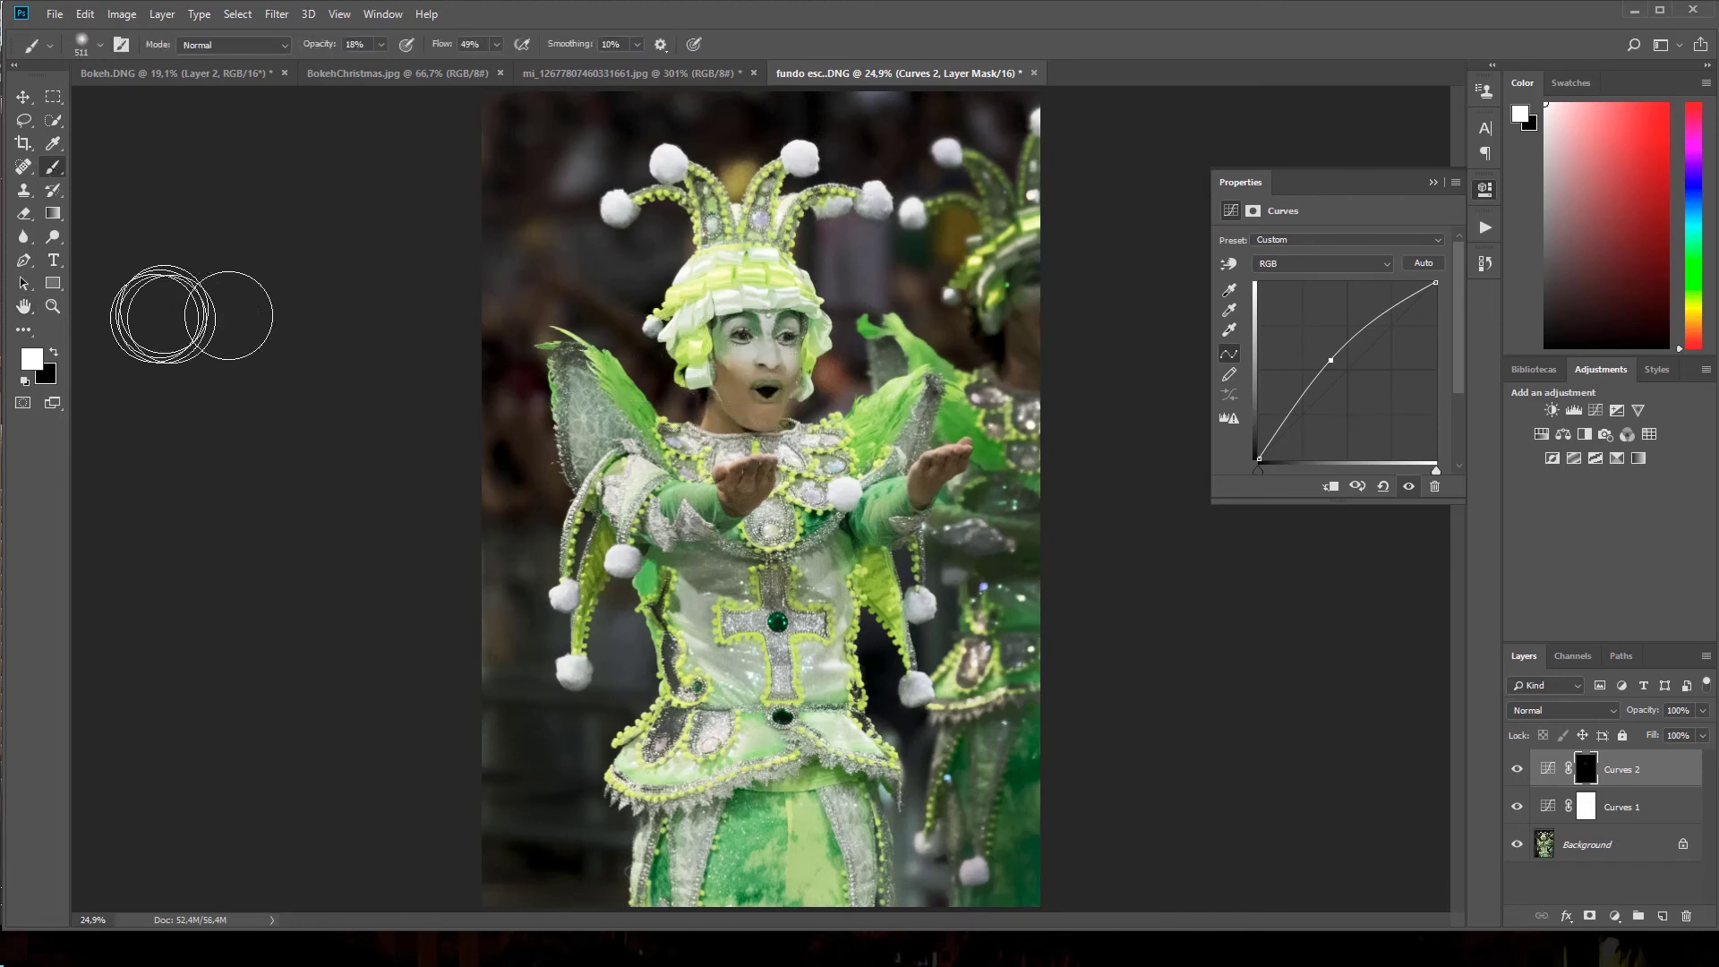
drag(689, 344, 748, 345)
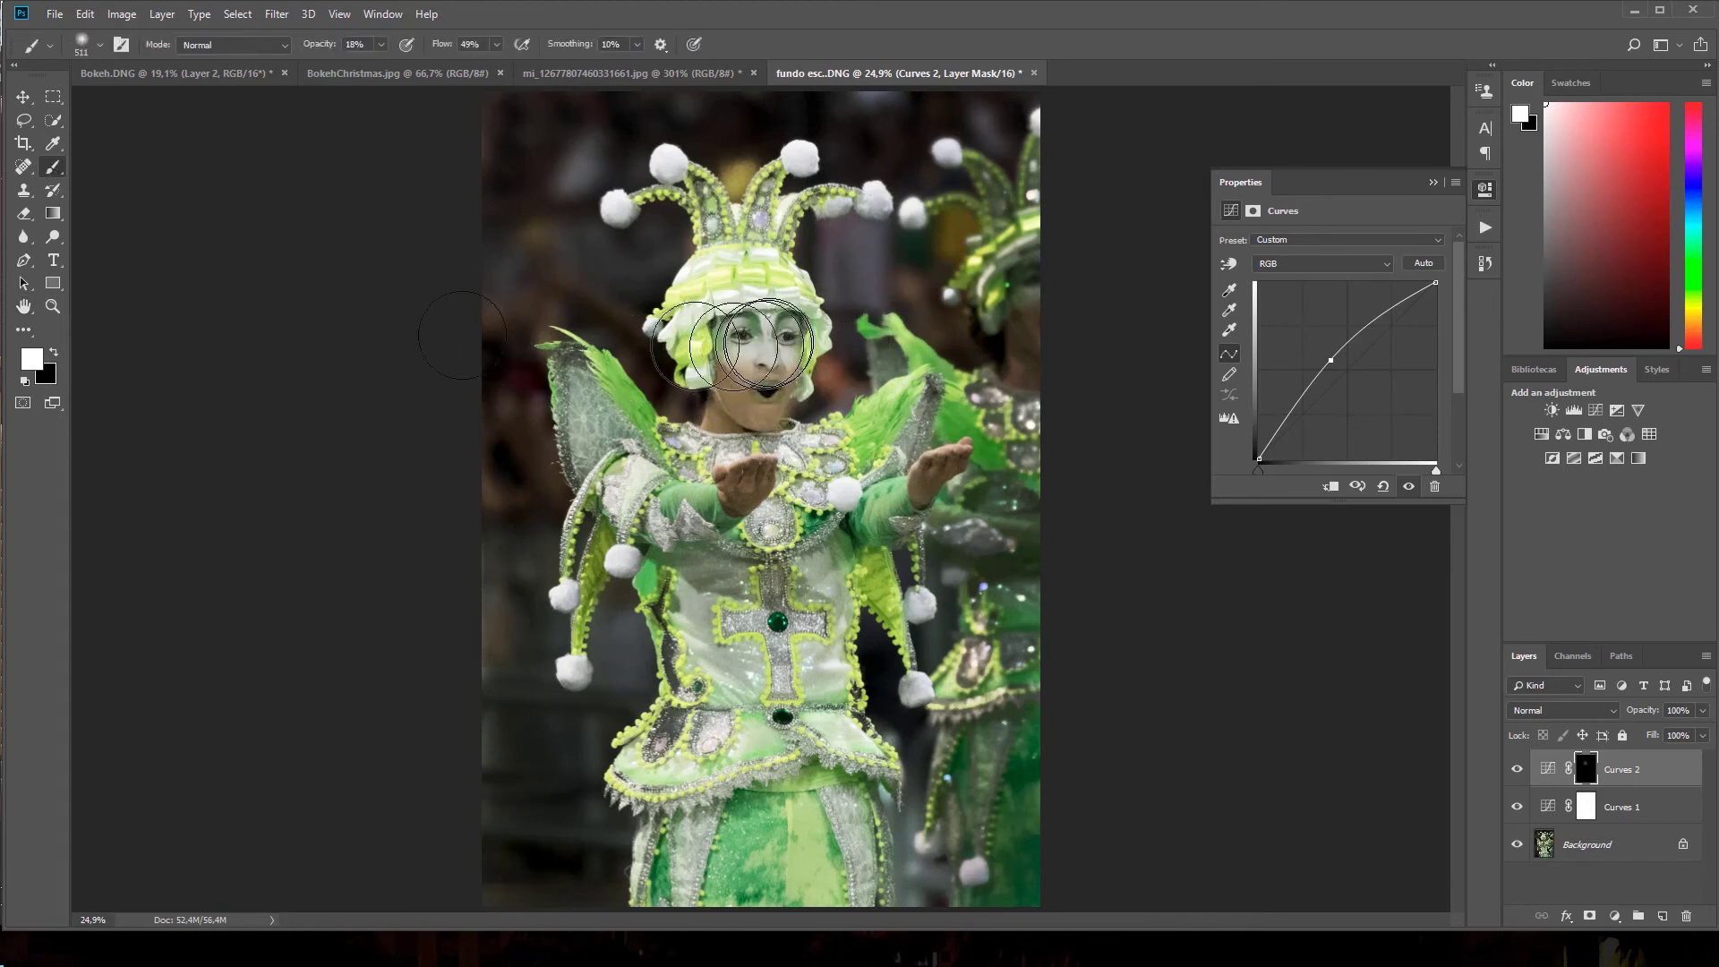
click(53, 306)
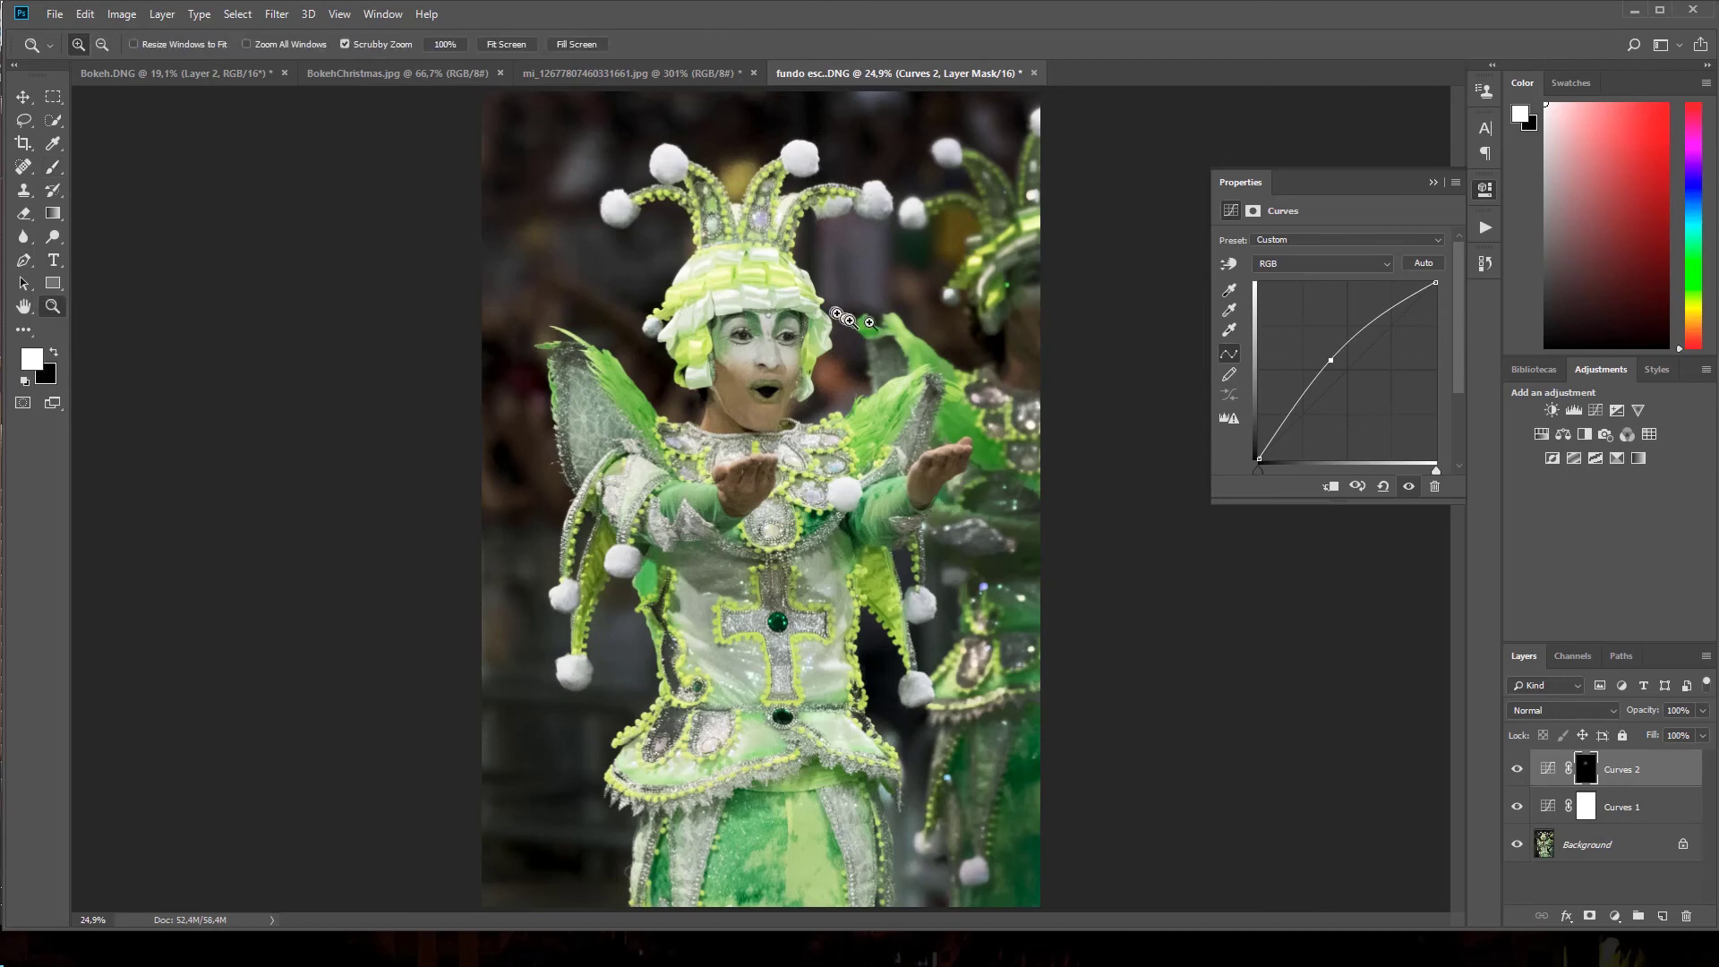
click(797, 336)
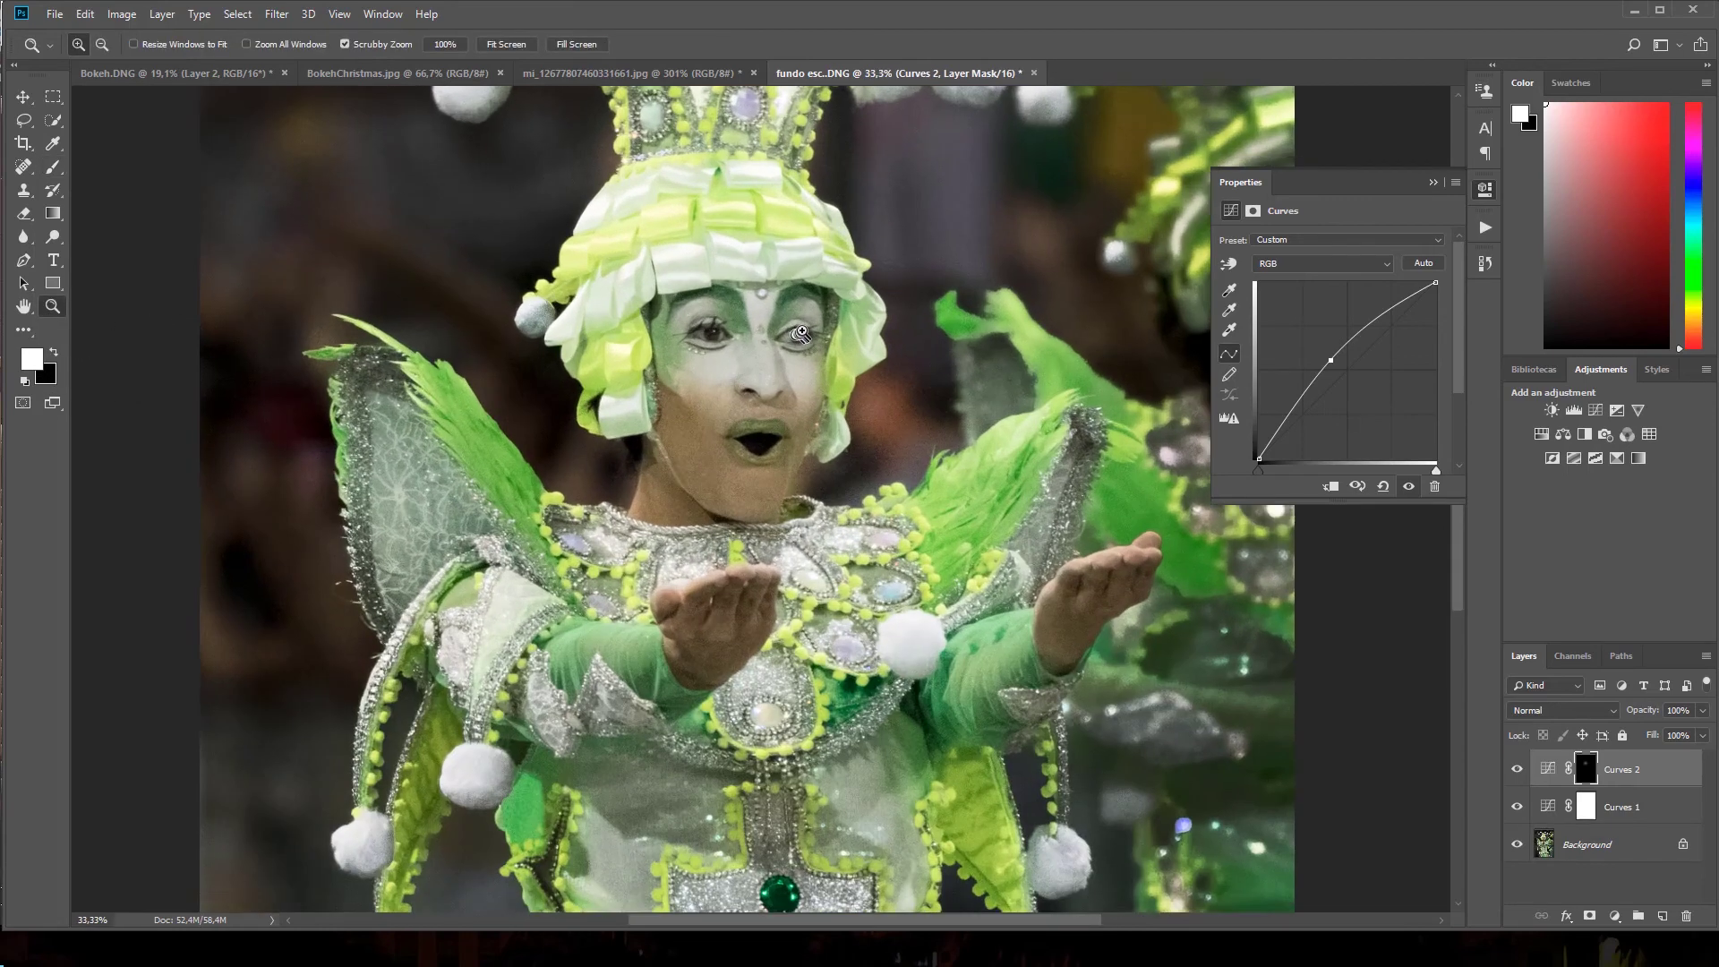
click(801, 333)
- Paint faint brightening over the left hand and face, then move down over the chest and costume
click(52, 168)
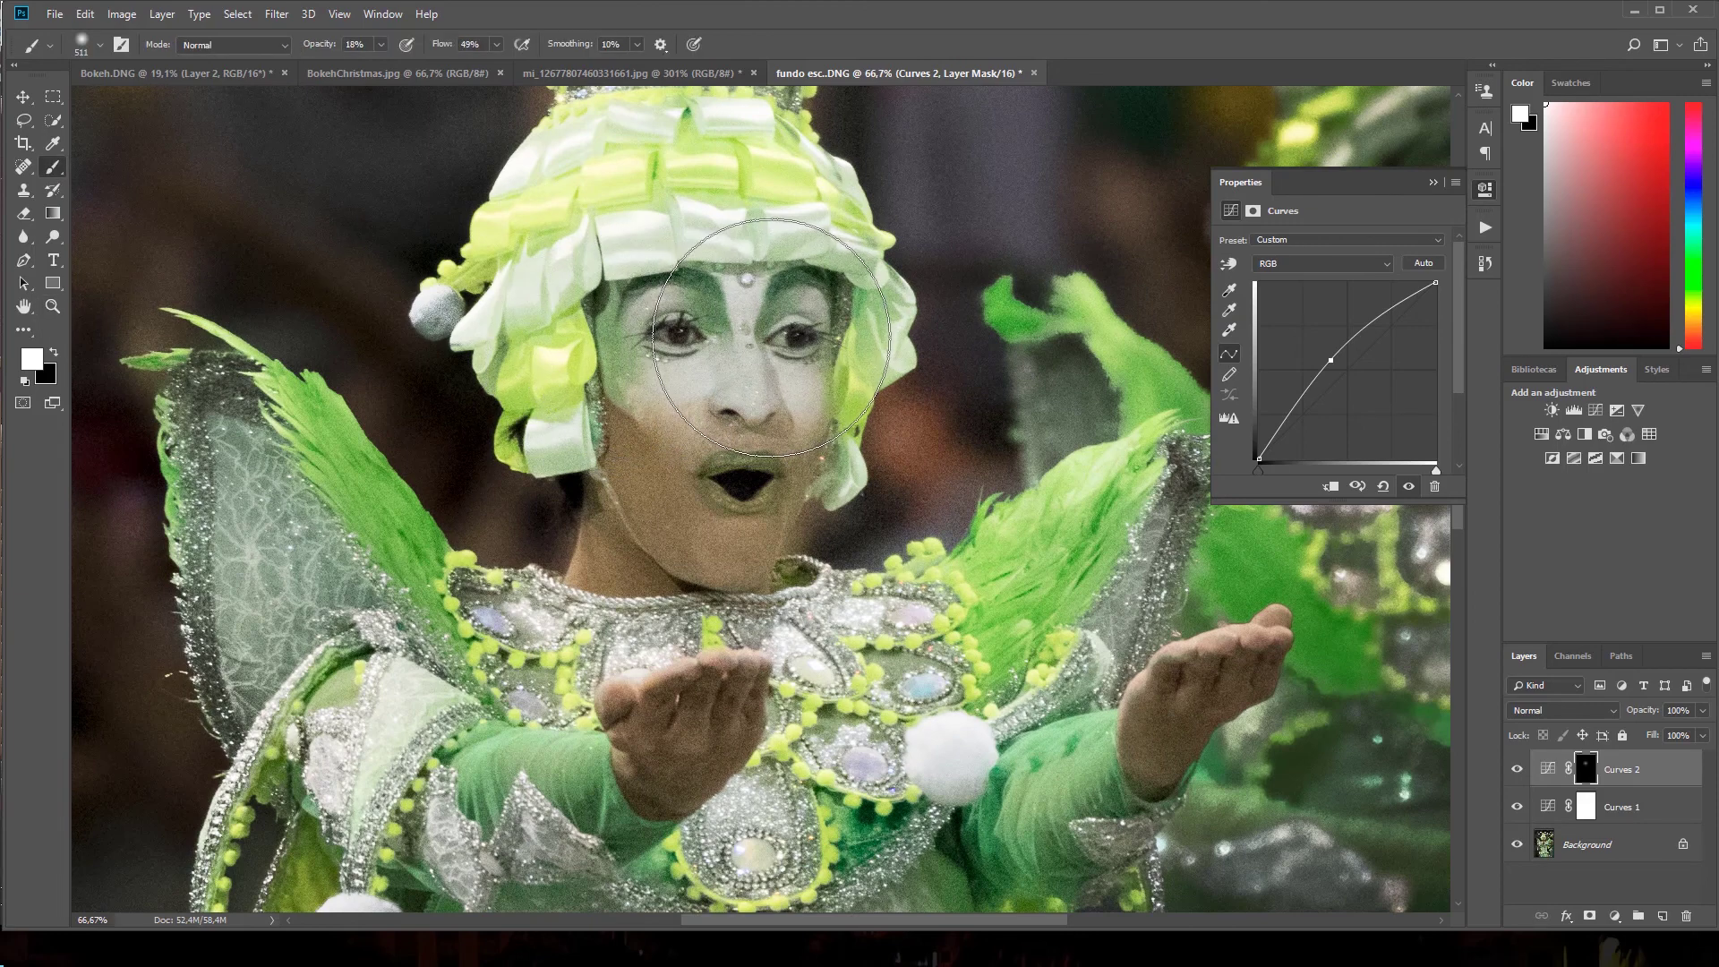
drag(772, 337, 615, 499)
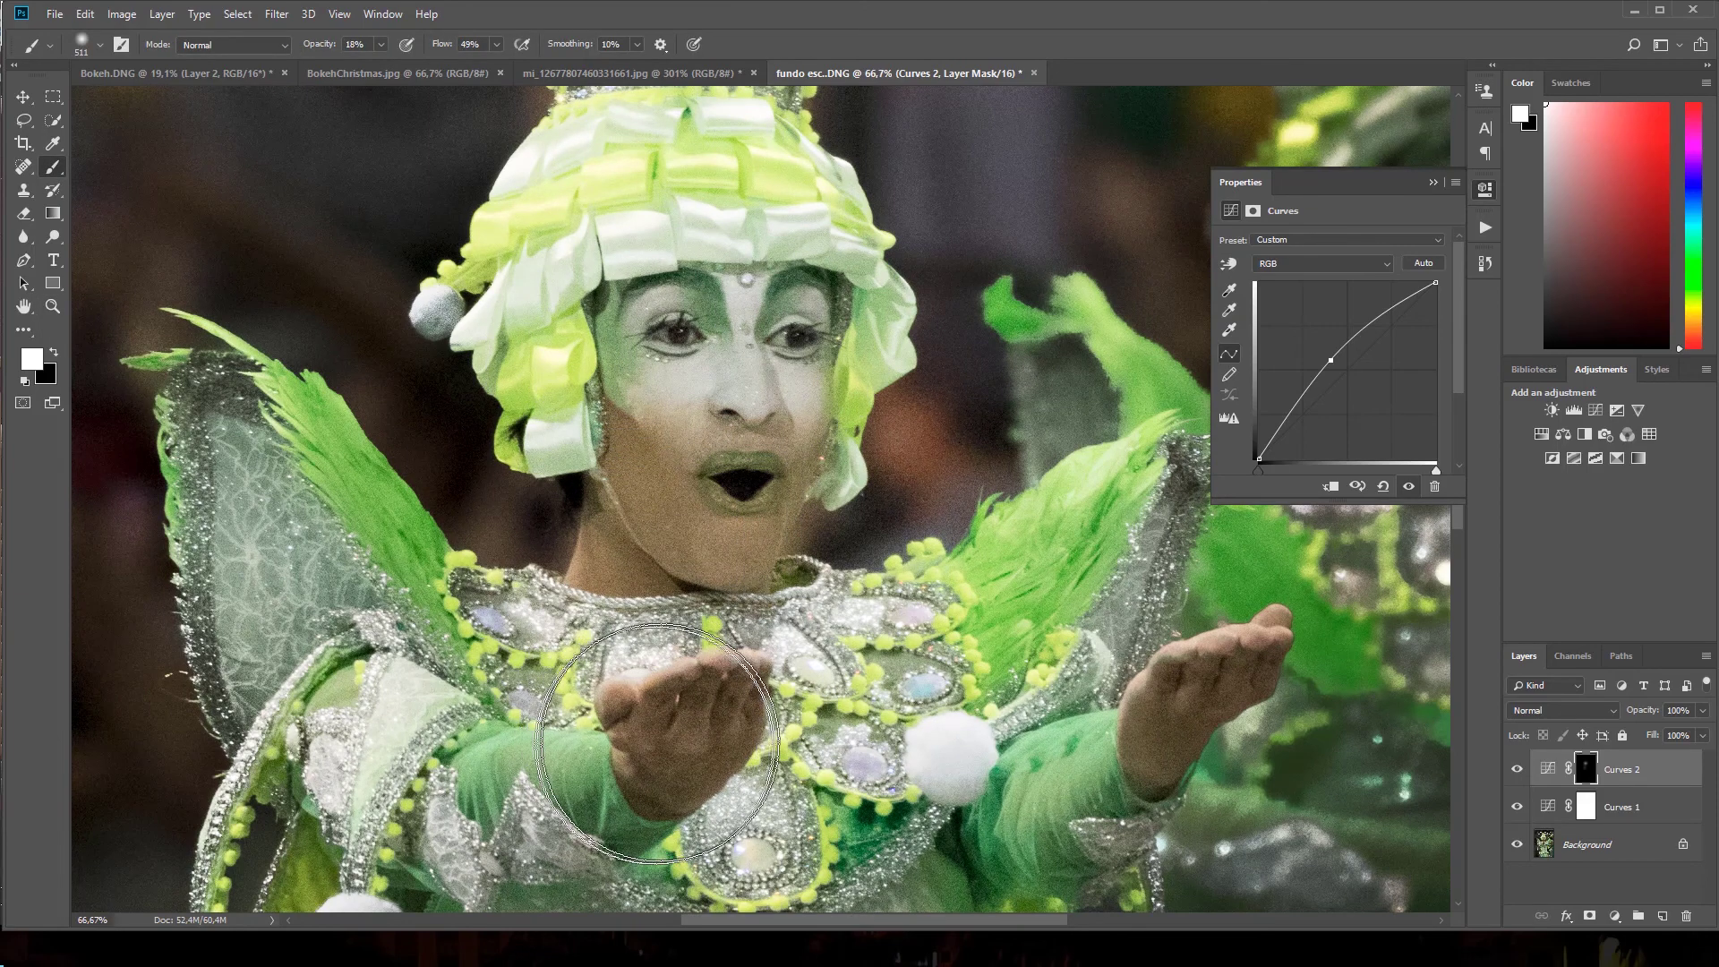
drag(653, 211, 768, 335)
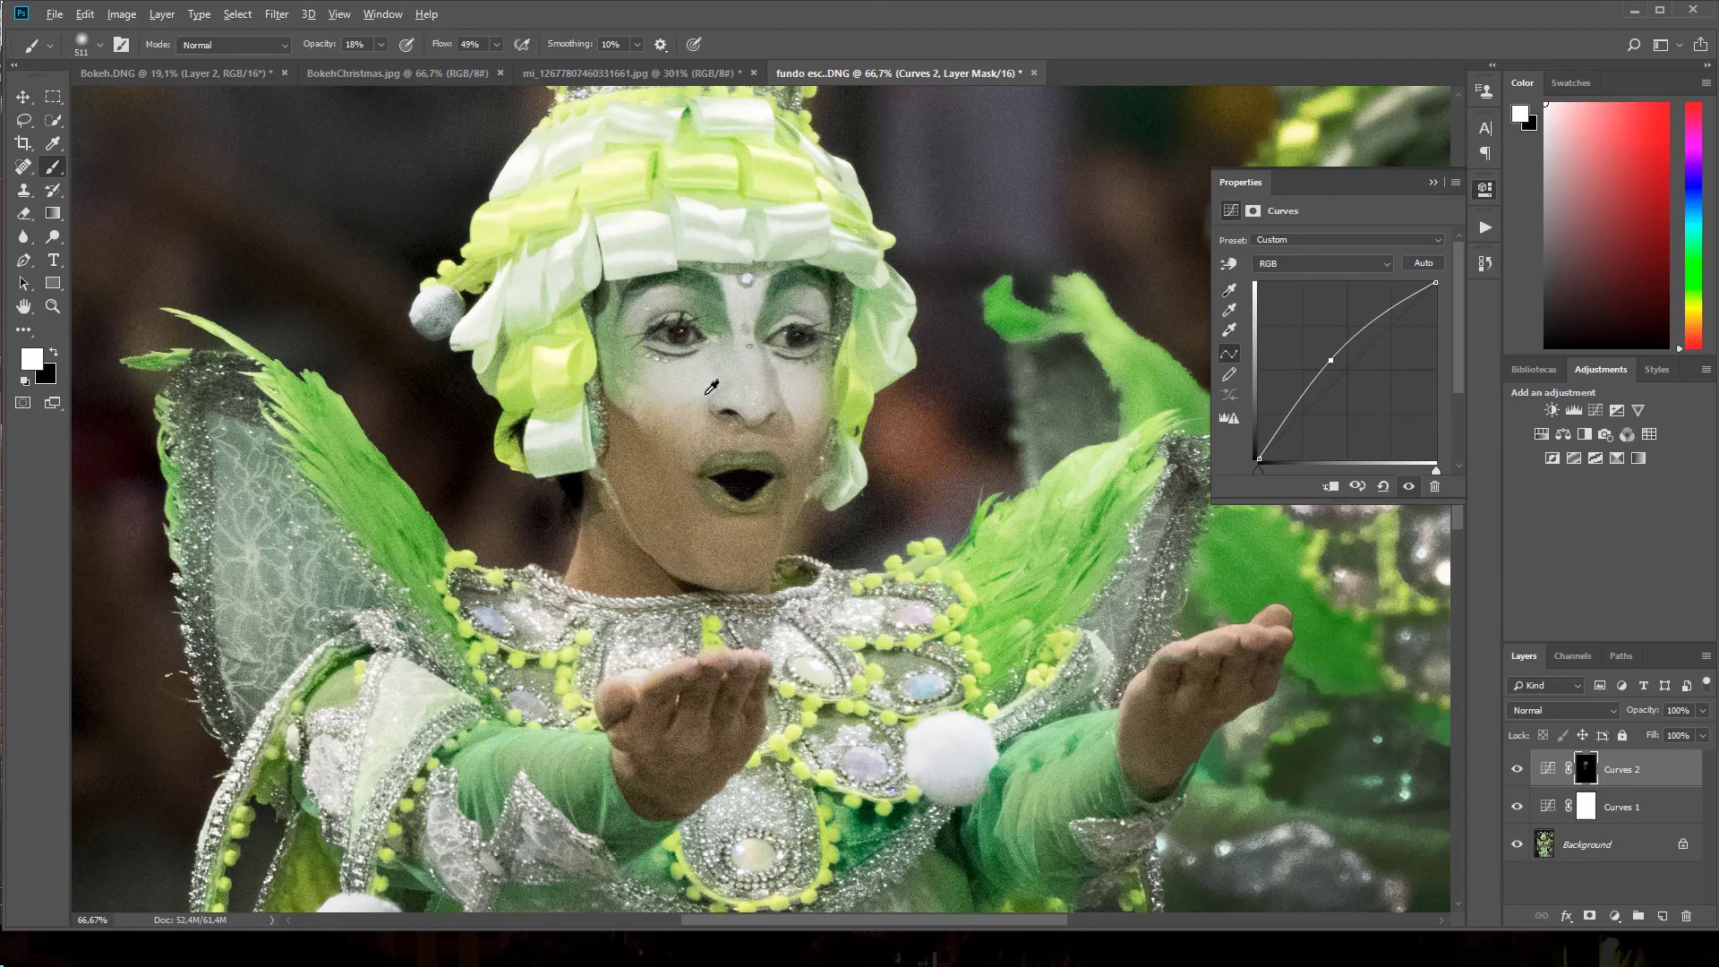
drag(656, 364, 573, 9)
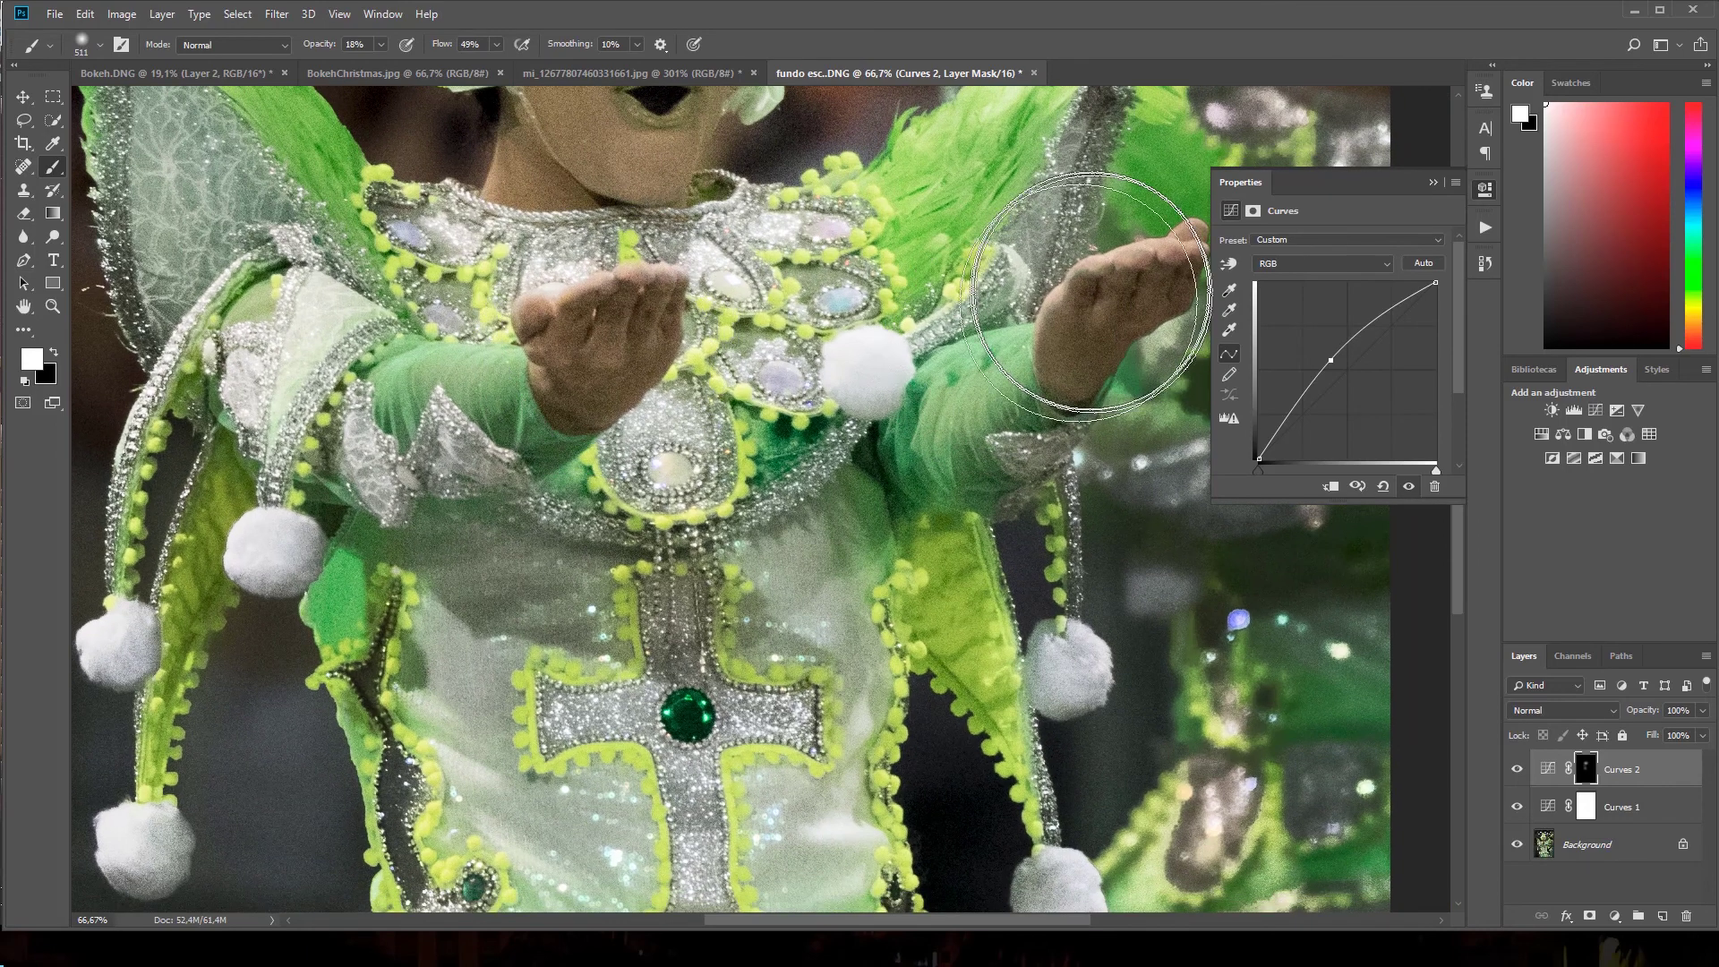
drag(537, 617, 519, 330)
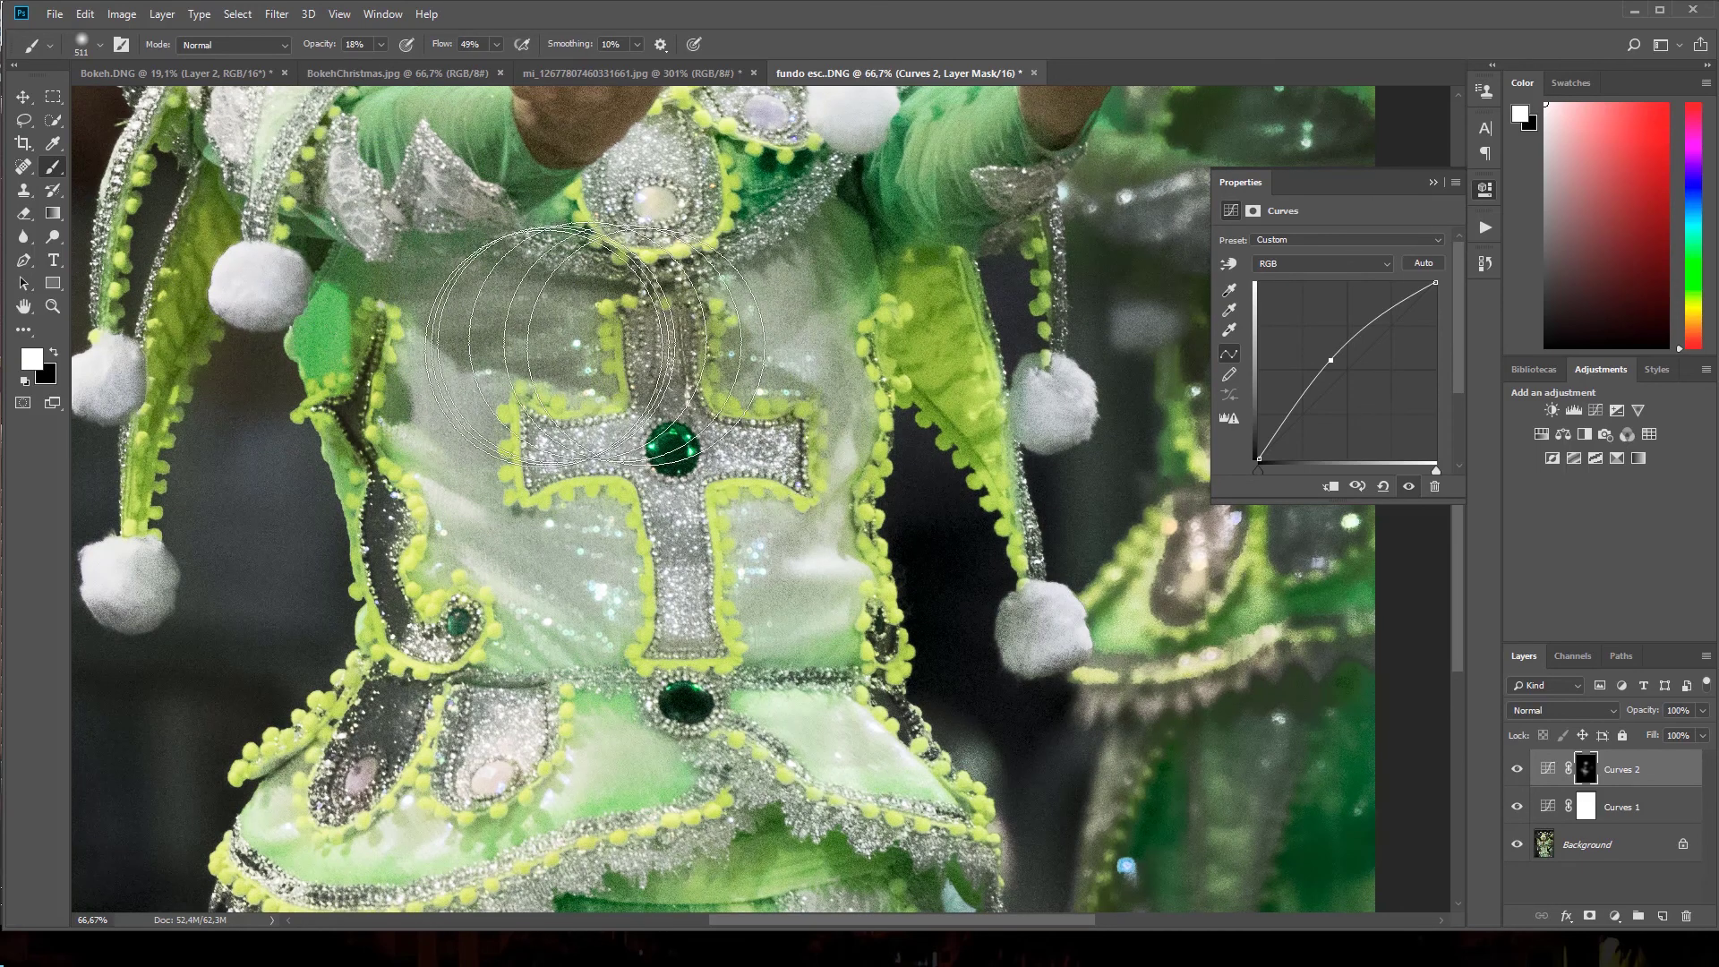
drag(618, 514, 586, 304)
scroll(582, 376, down, 2)
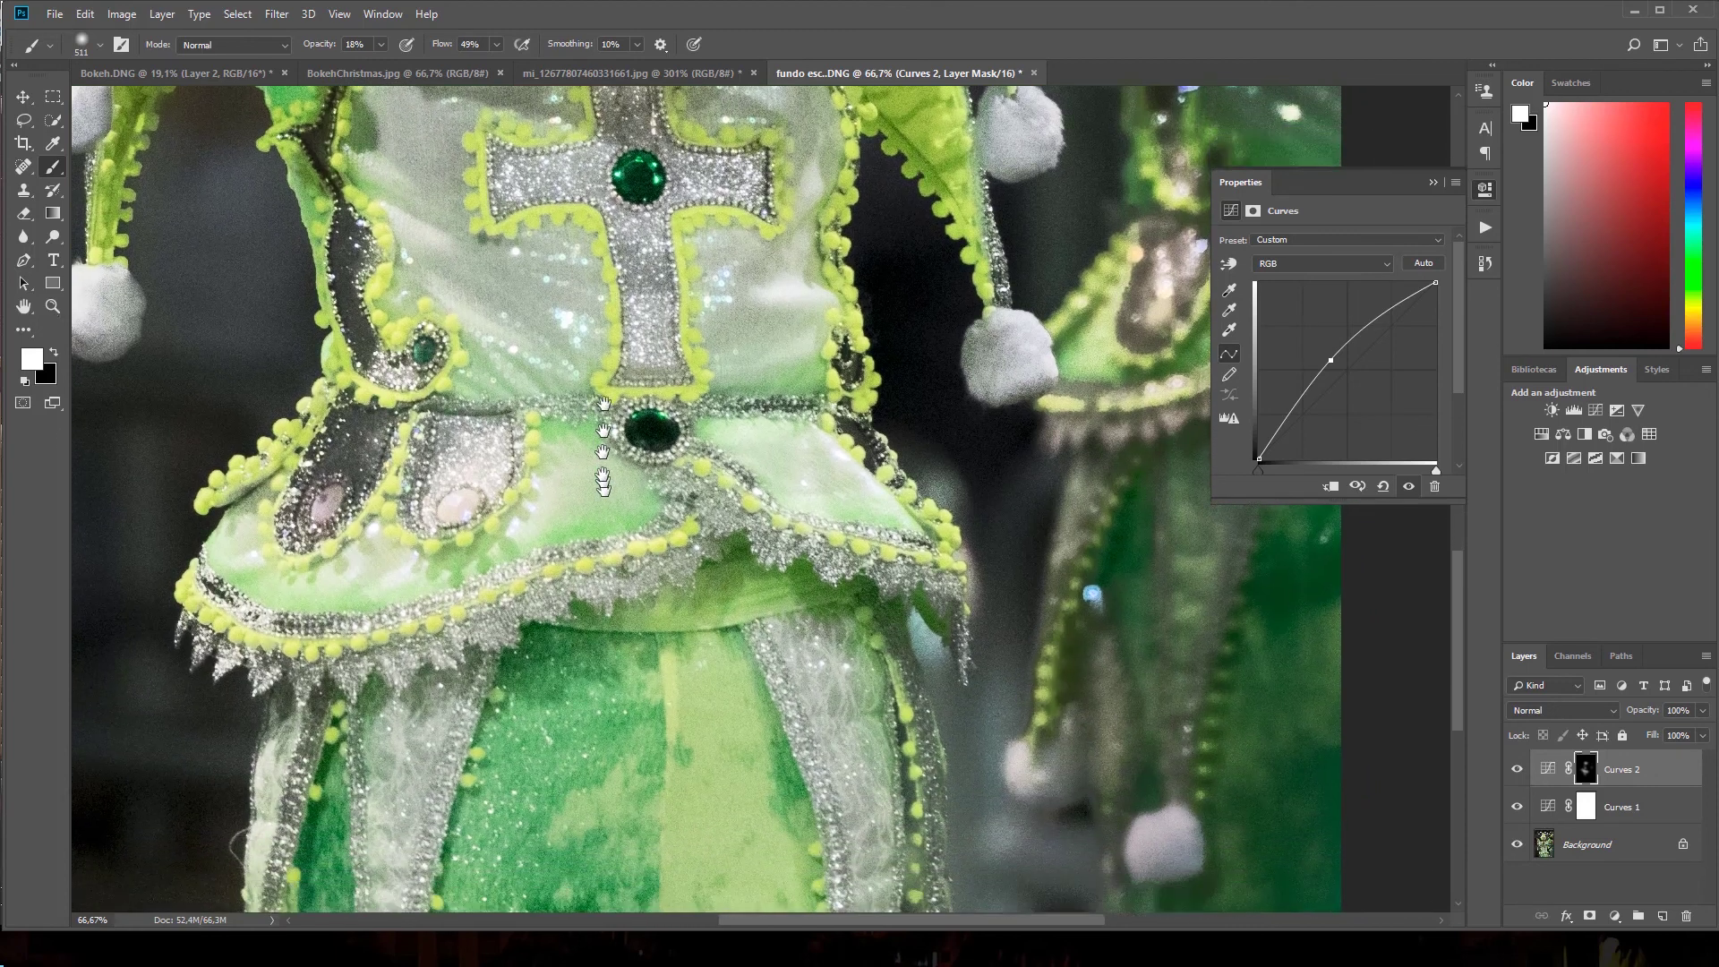
scroll(578, 430, down, 3)
scroll(574, 456, down, 1)
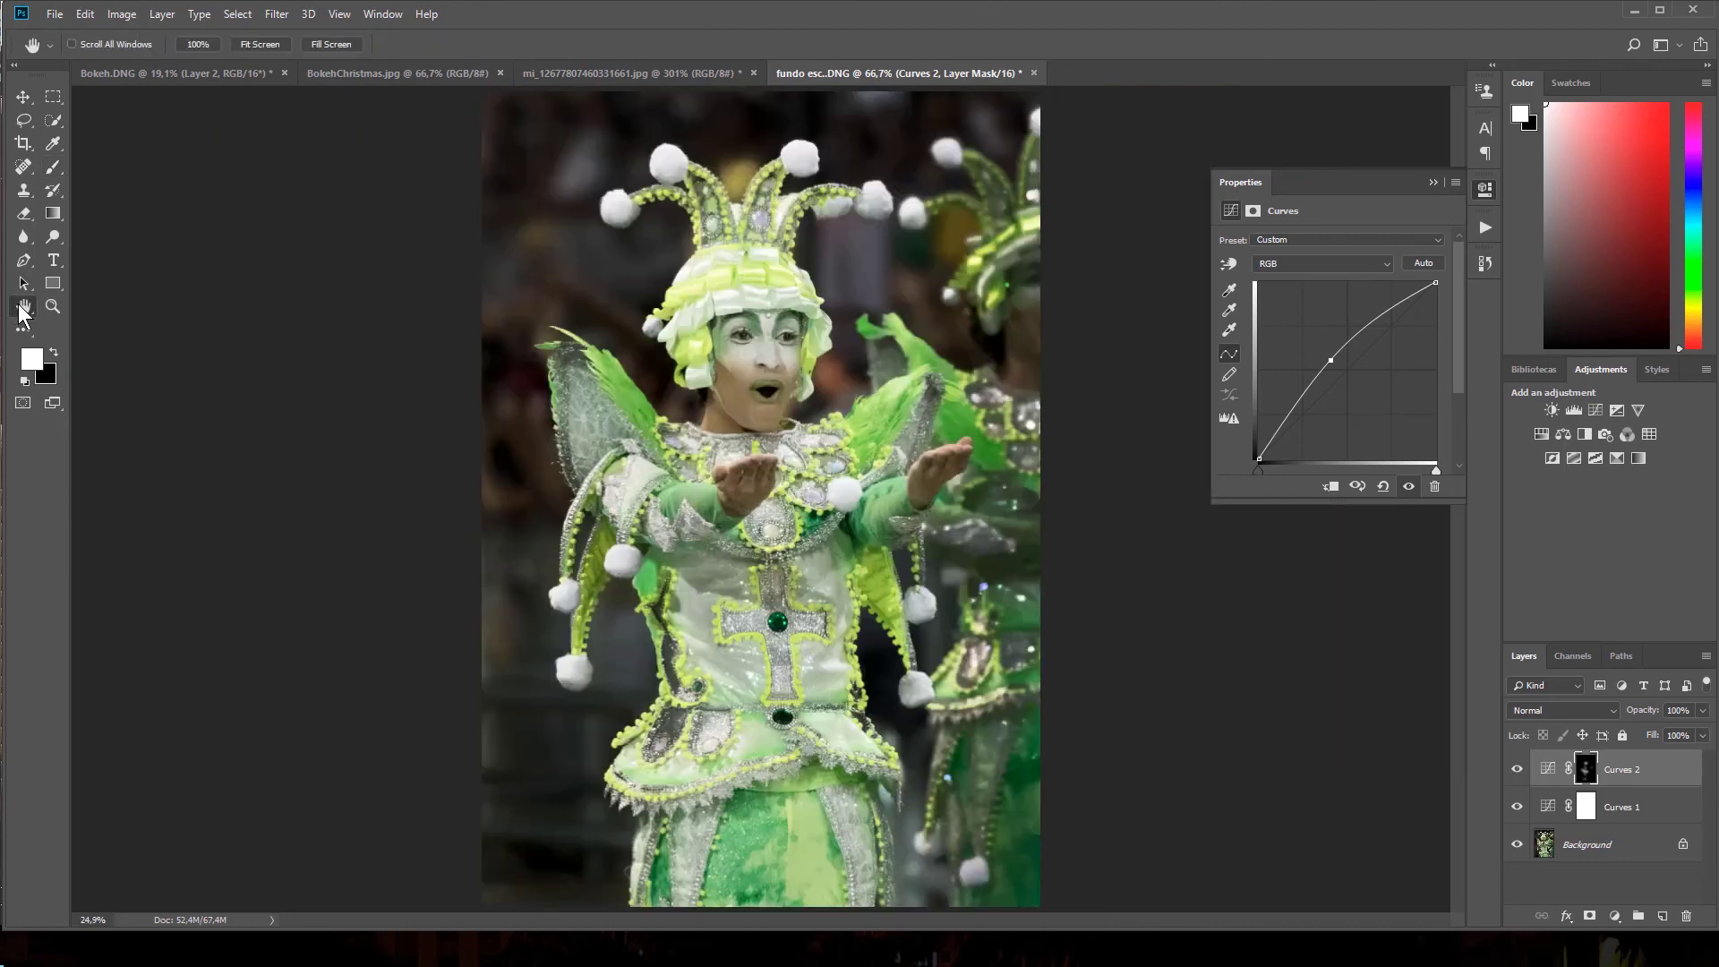
- Compare the photo with Curves 2 on and off, leave it off, and add a Curves 3 layer
double_click(23, 307)
click(1519, 771)
click(52, 306)
drag(695, 529, 700, 529)
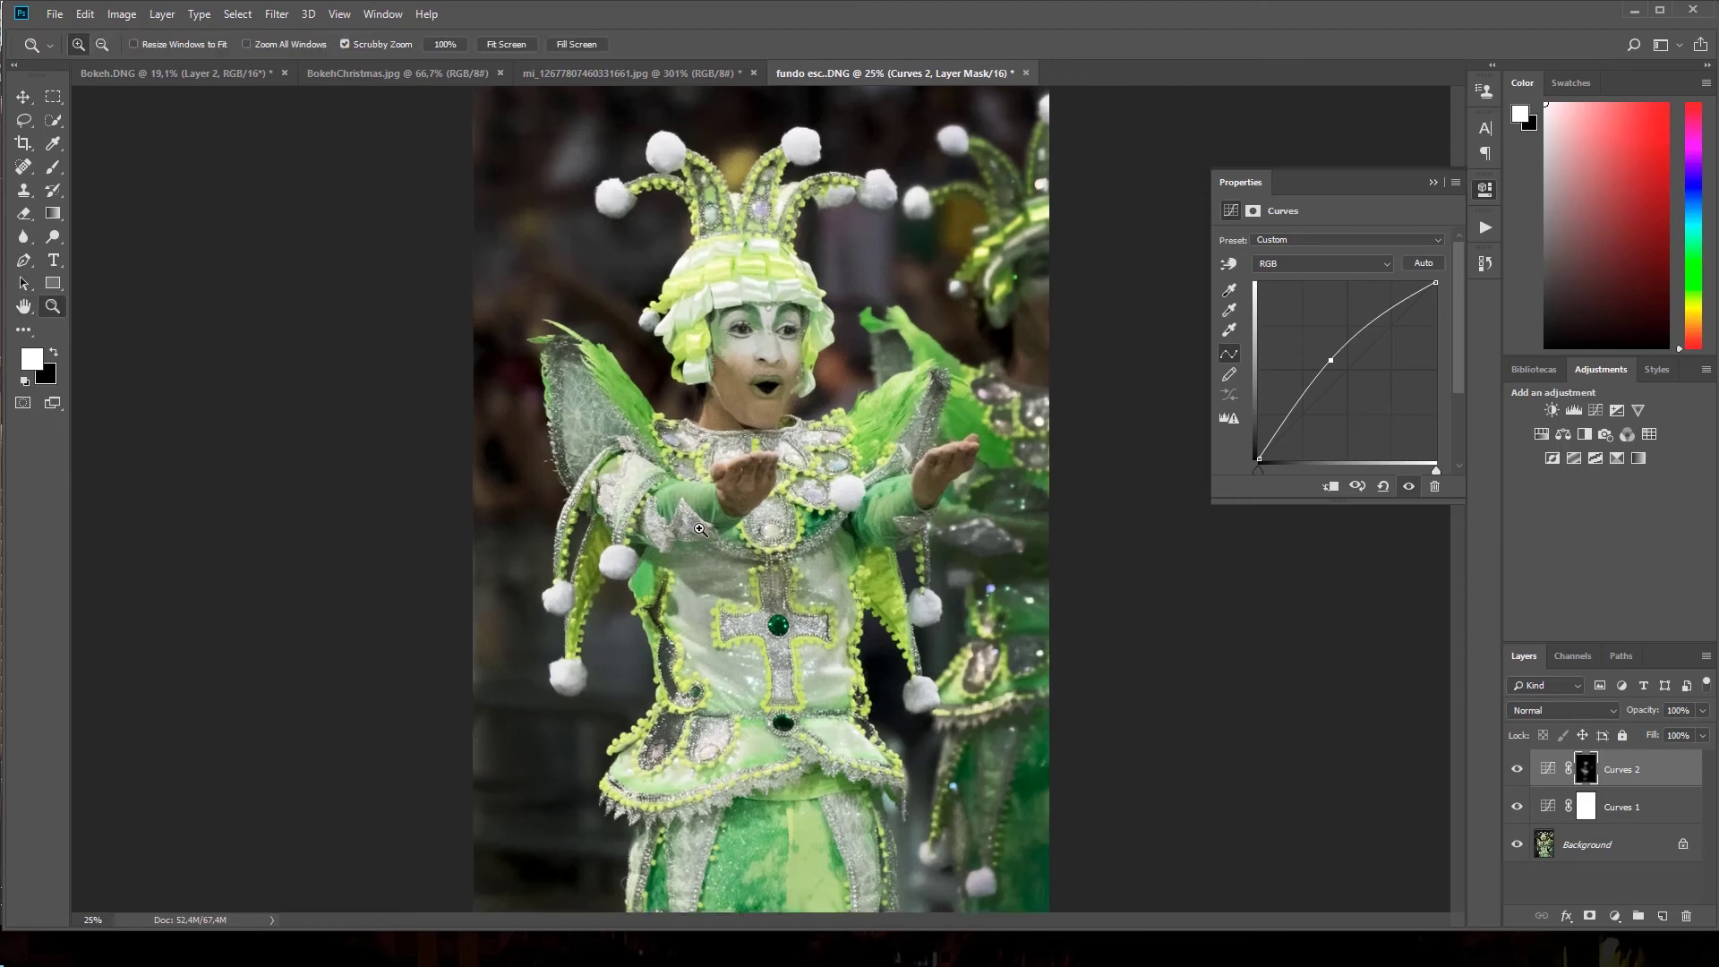
click(700, 529)
click(1520, 771)
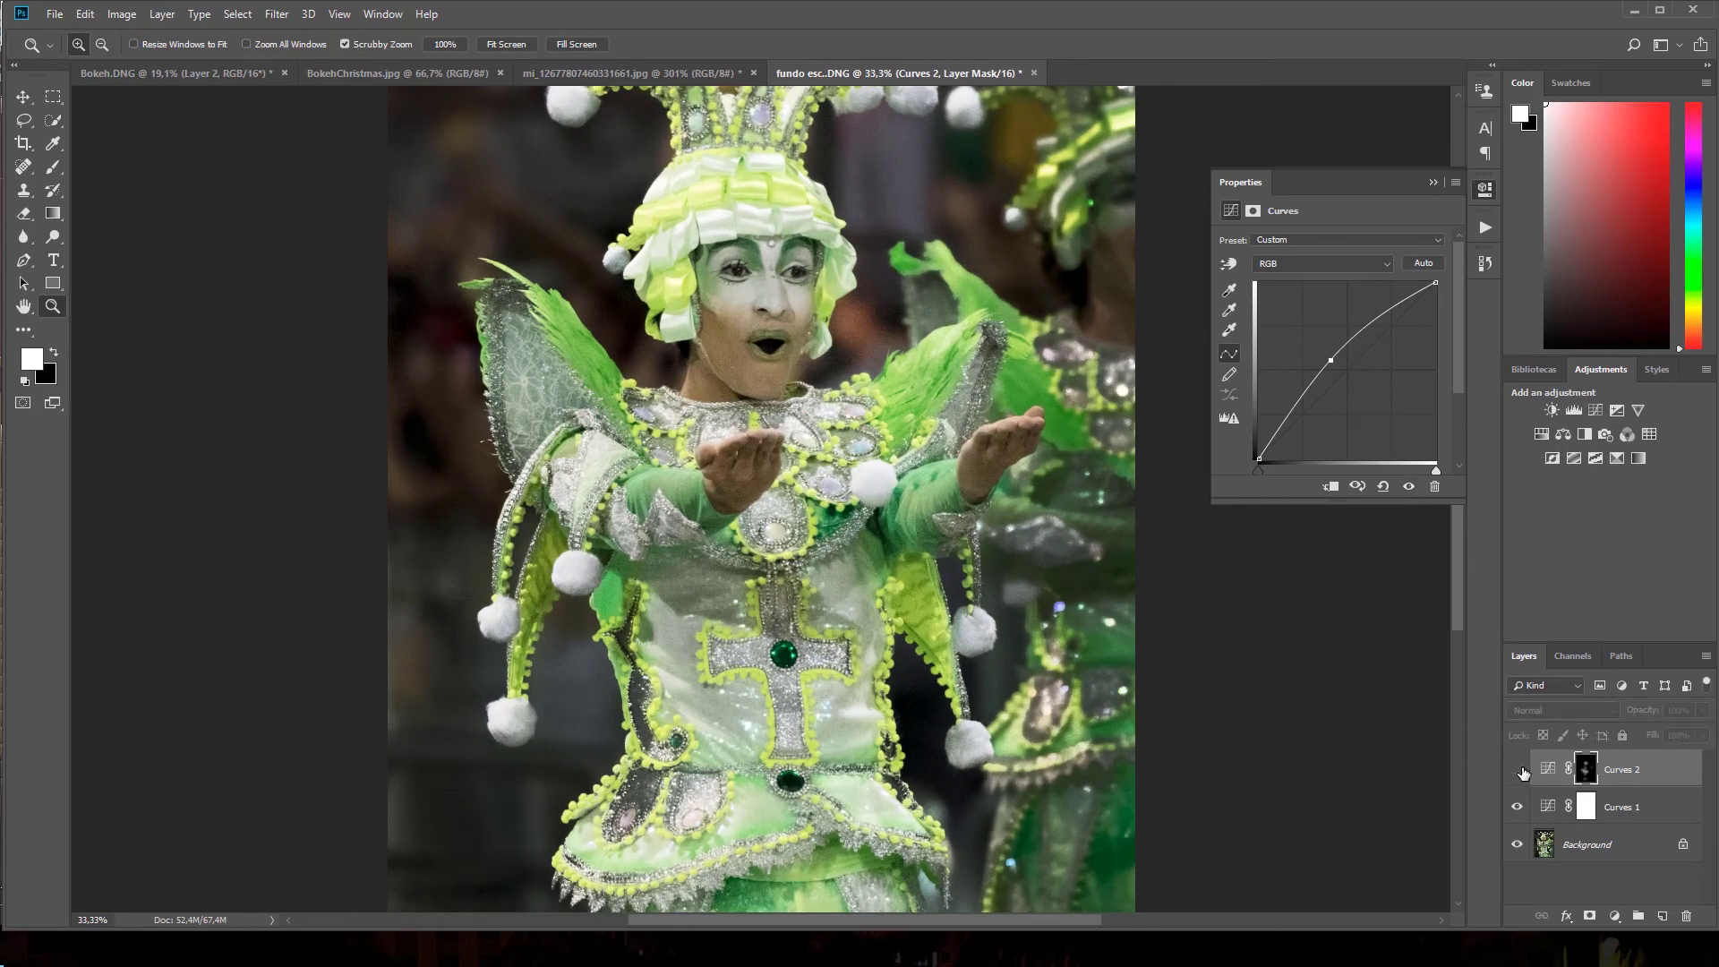
click(1520, 770)
click(1520, 770)
double_click(22, 306)
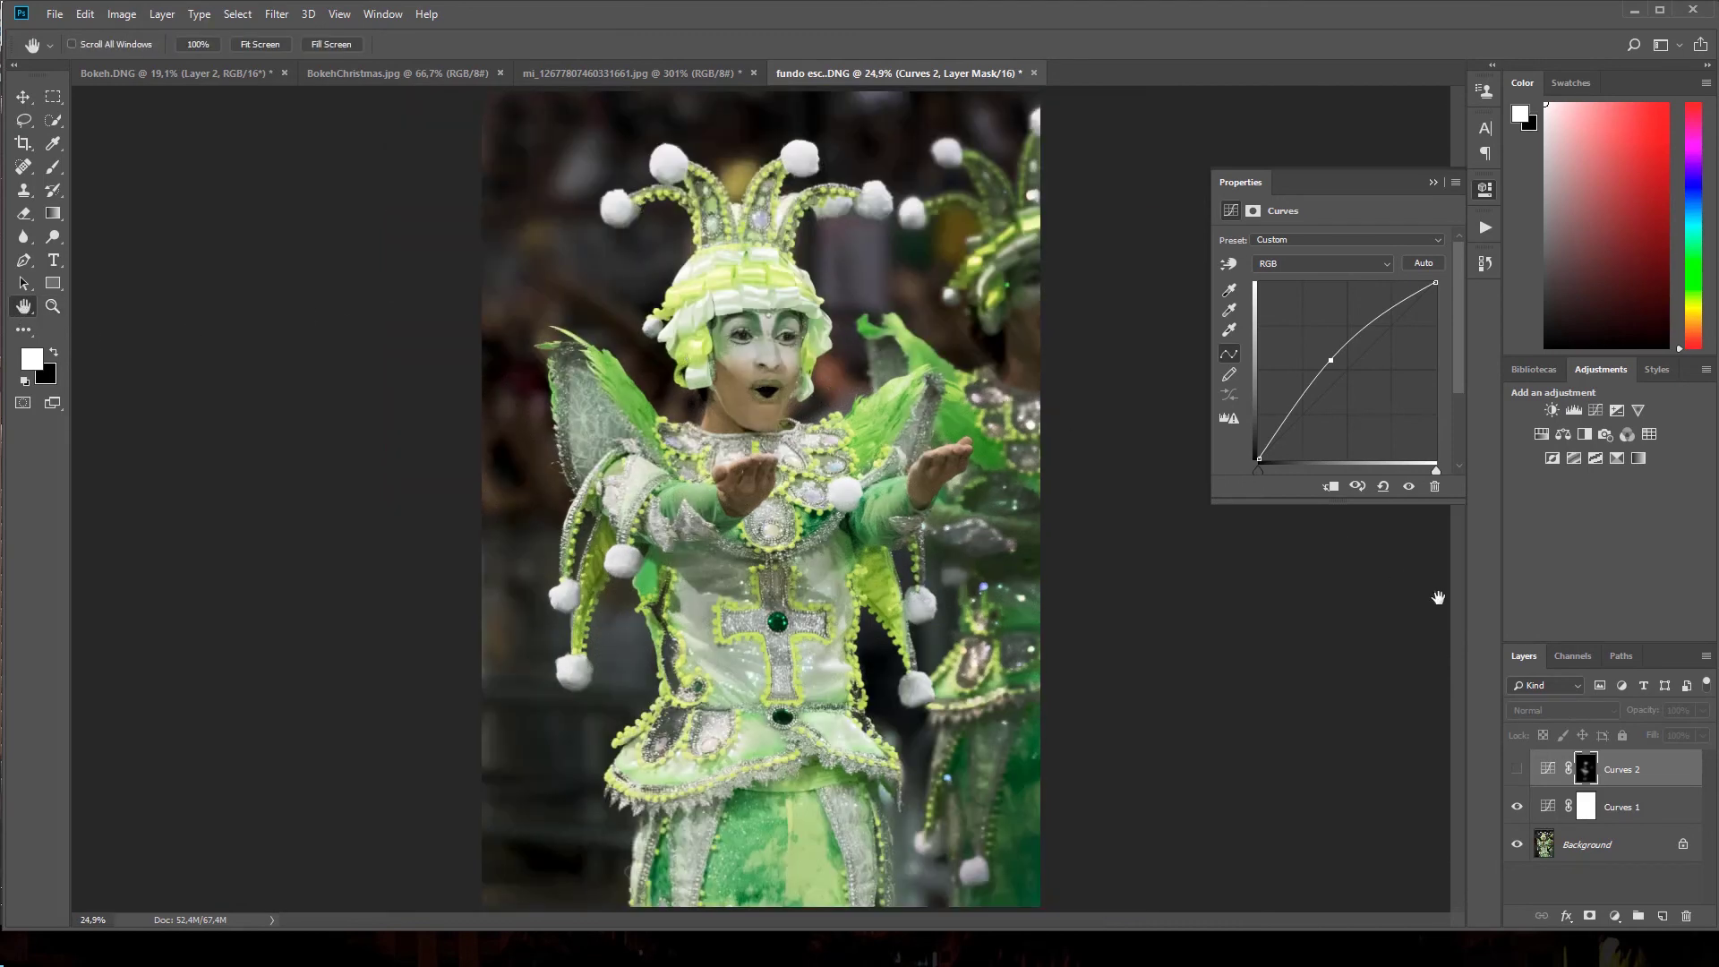
click(1596, 411)
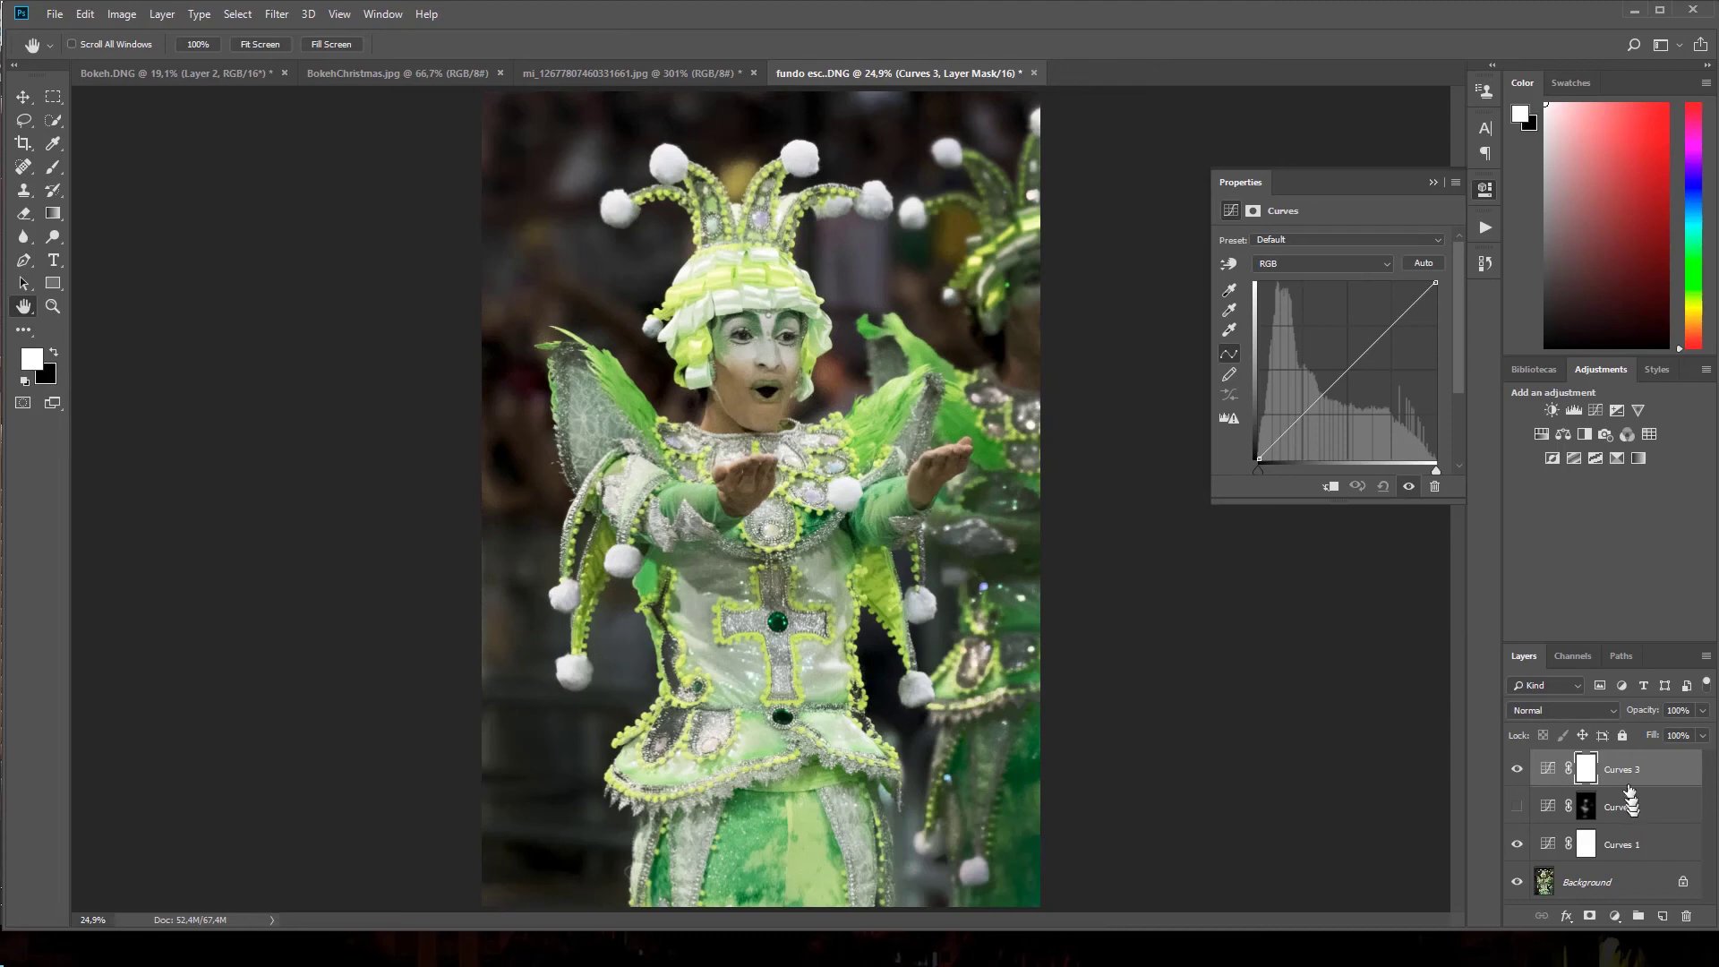
- Pull the Curves 3 curve down, invert its mask to black, and paint the effect onto the headdress
drag(1352, 368, 1372, 375)
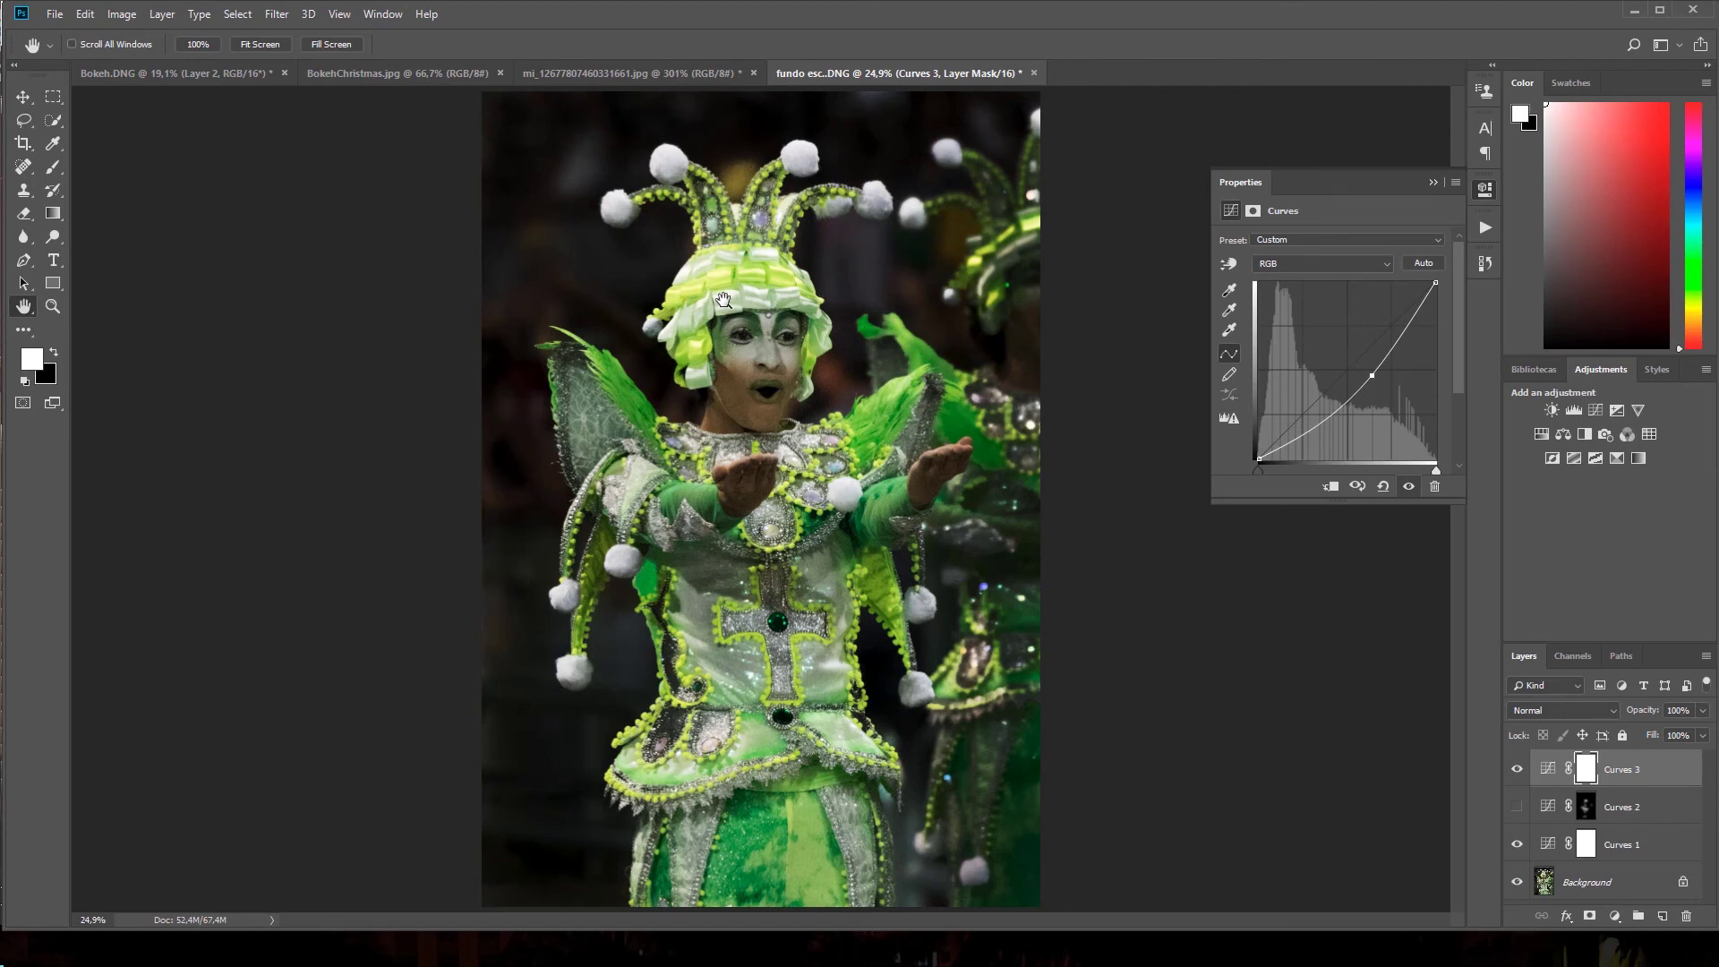
key(ctrl+i)
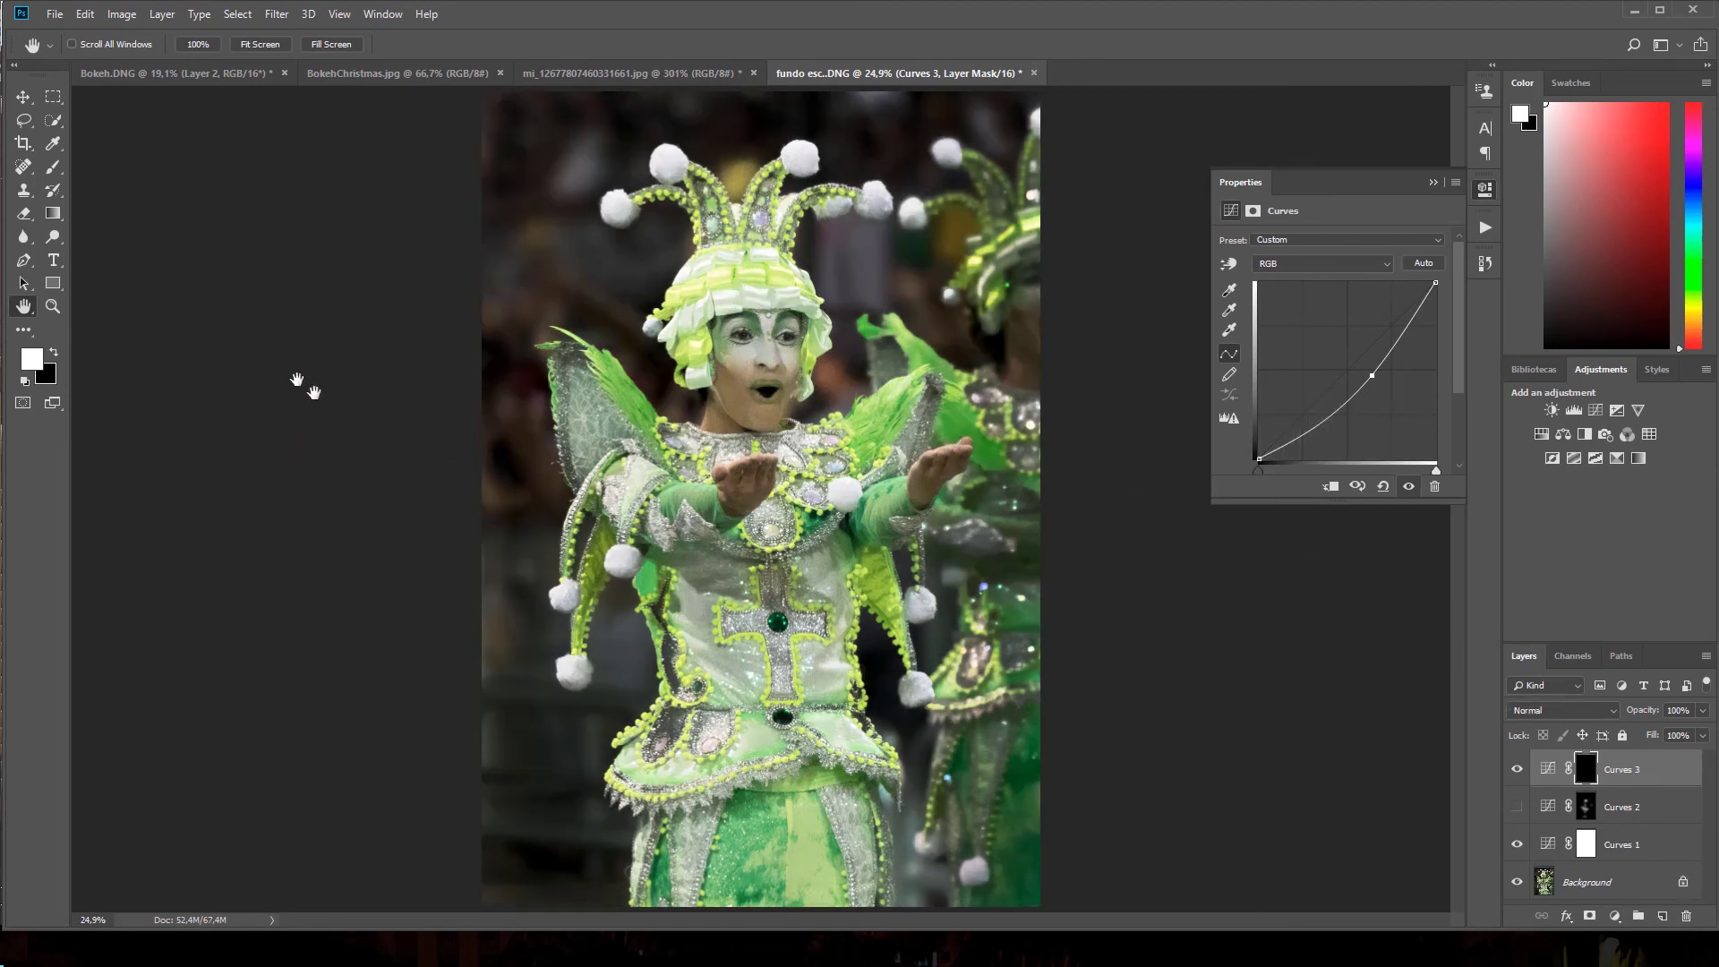
click(53, 167)
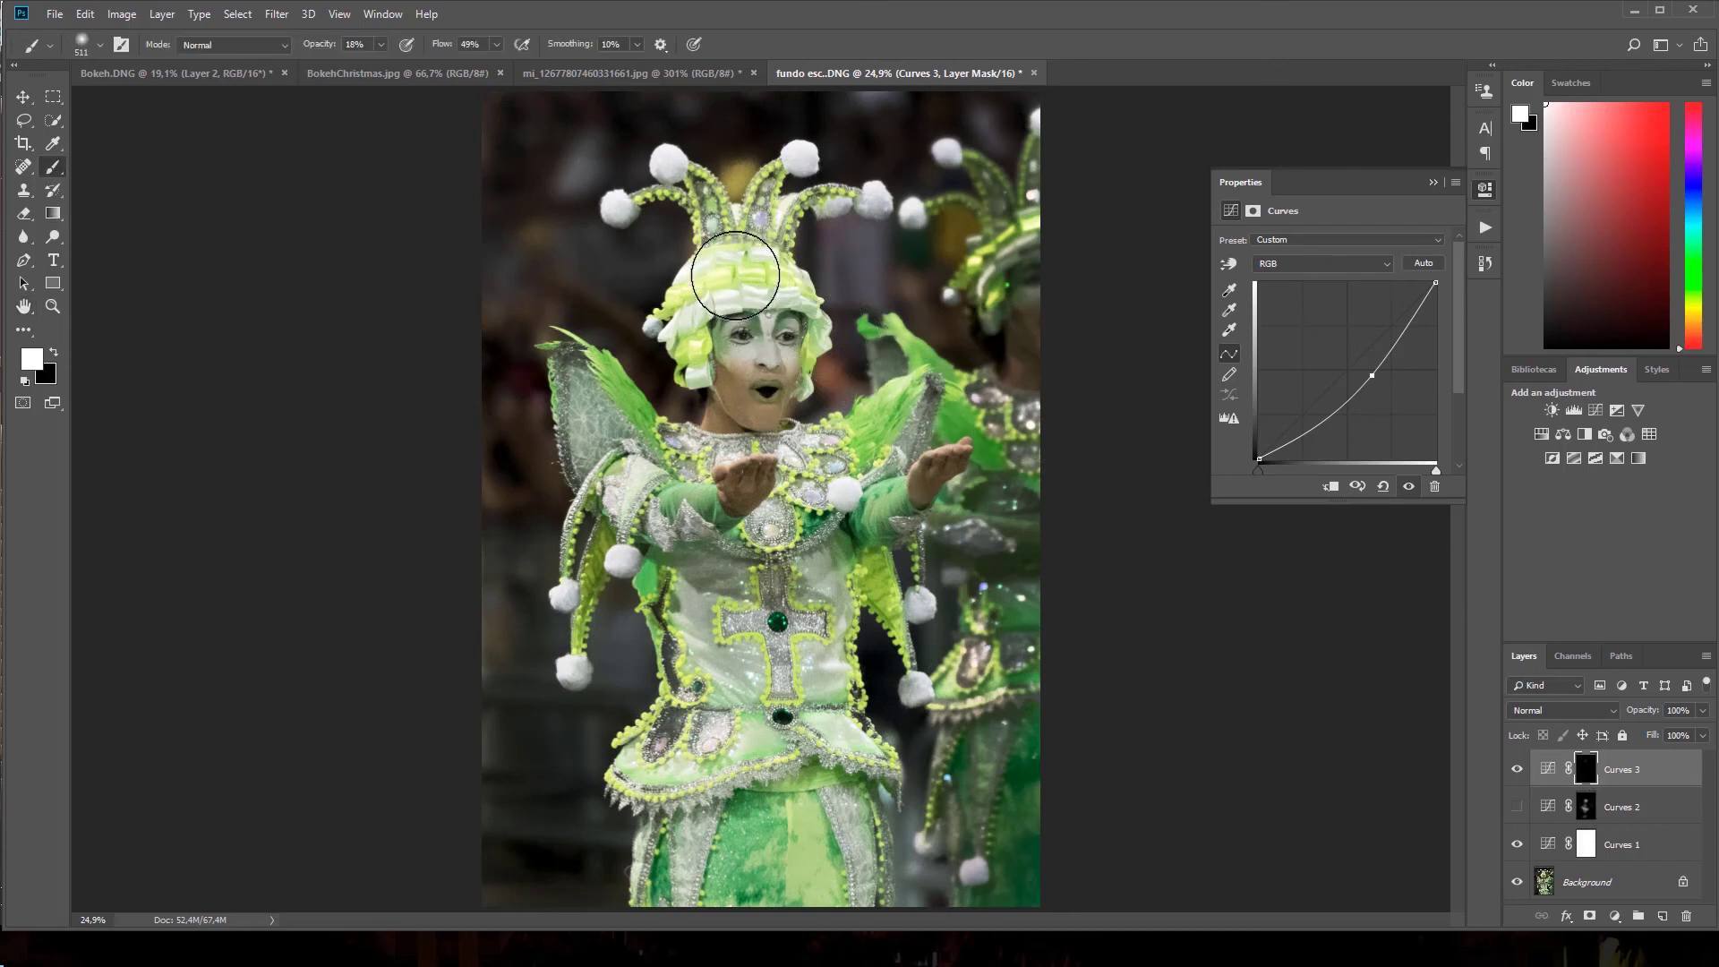
drag(716, 282, 764, 288)
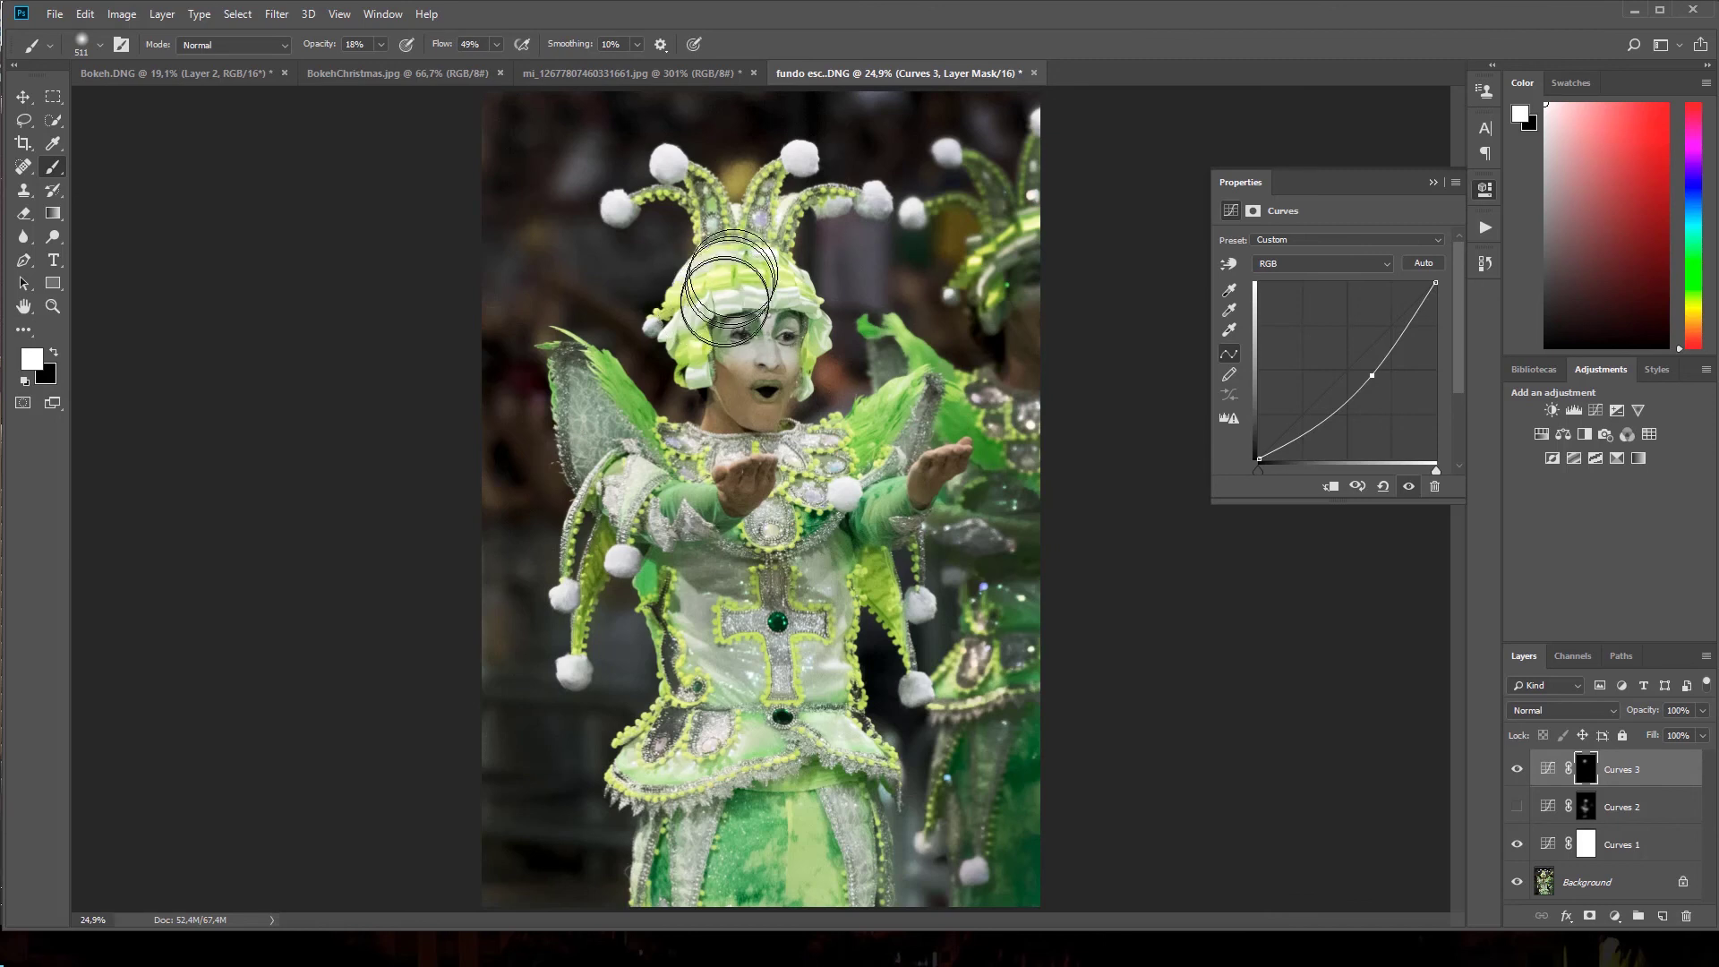
- At 51% brush opacity, paint the Curves 3 effect along the left sleeve and jacket
click(380, 45)
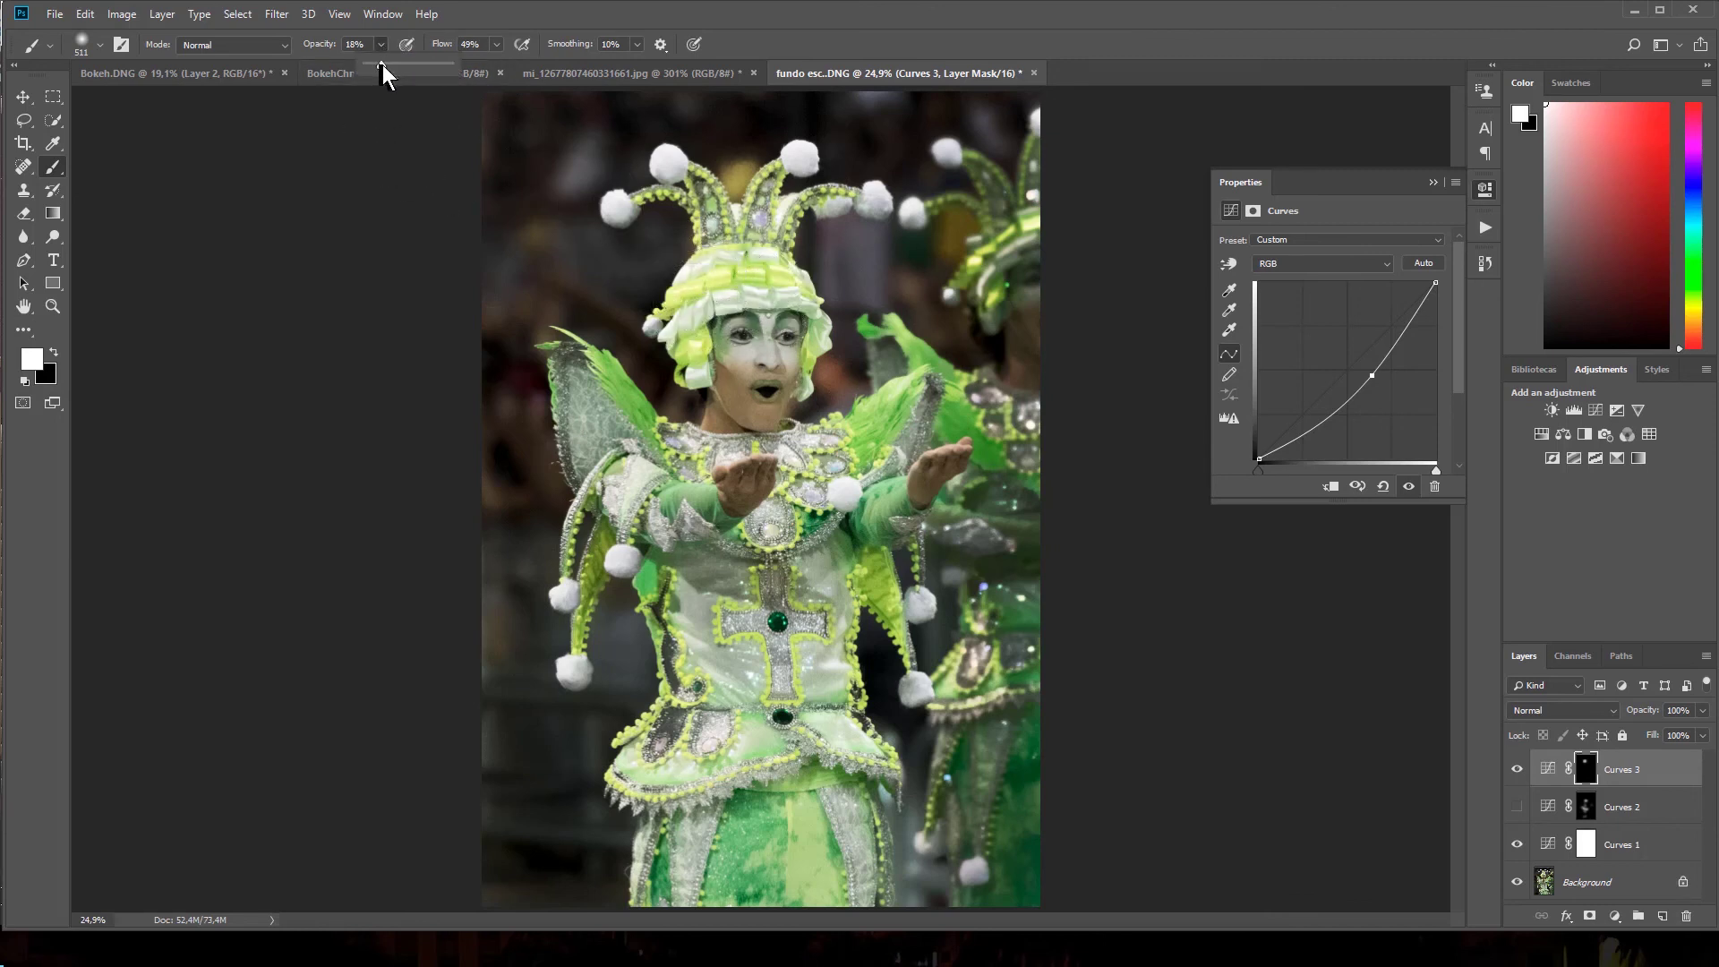
drag(384, 64, 408, 64)
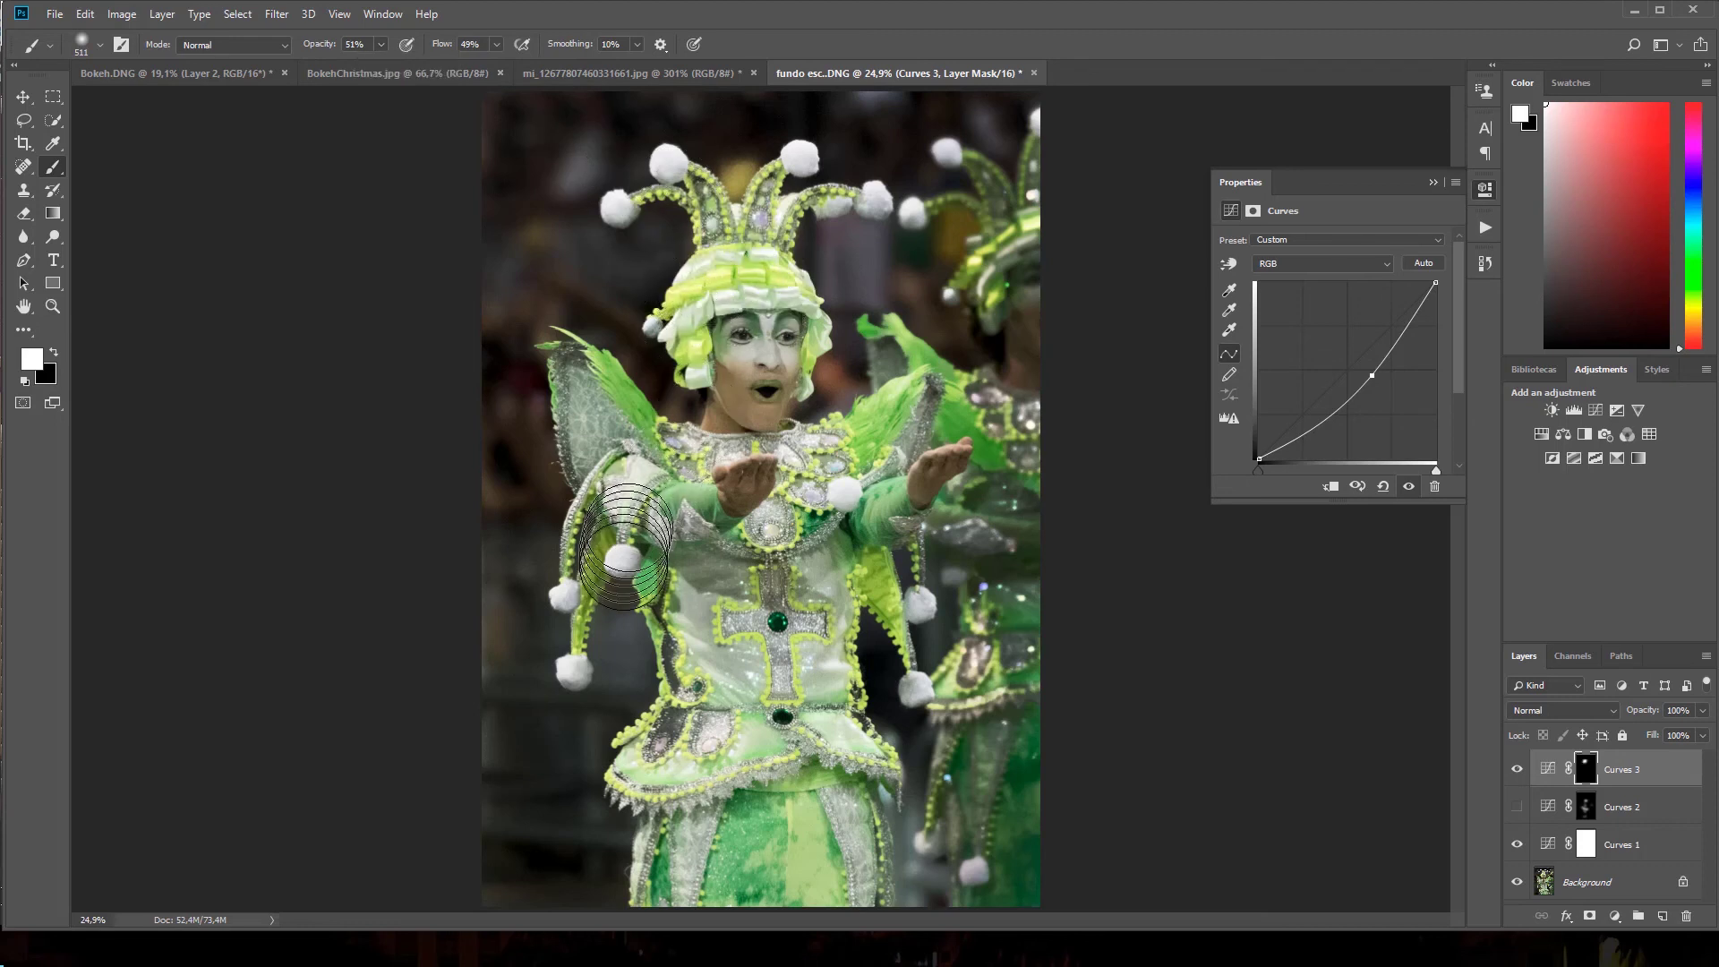
mouse_move(625, 548)
mouse_down()
mouse_move(650, 786)
mouse_move(689, 882)
mouse_move(850, 604)
mouse_move(674, 667)
mouse_up()
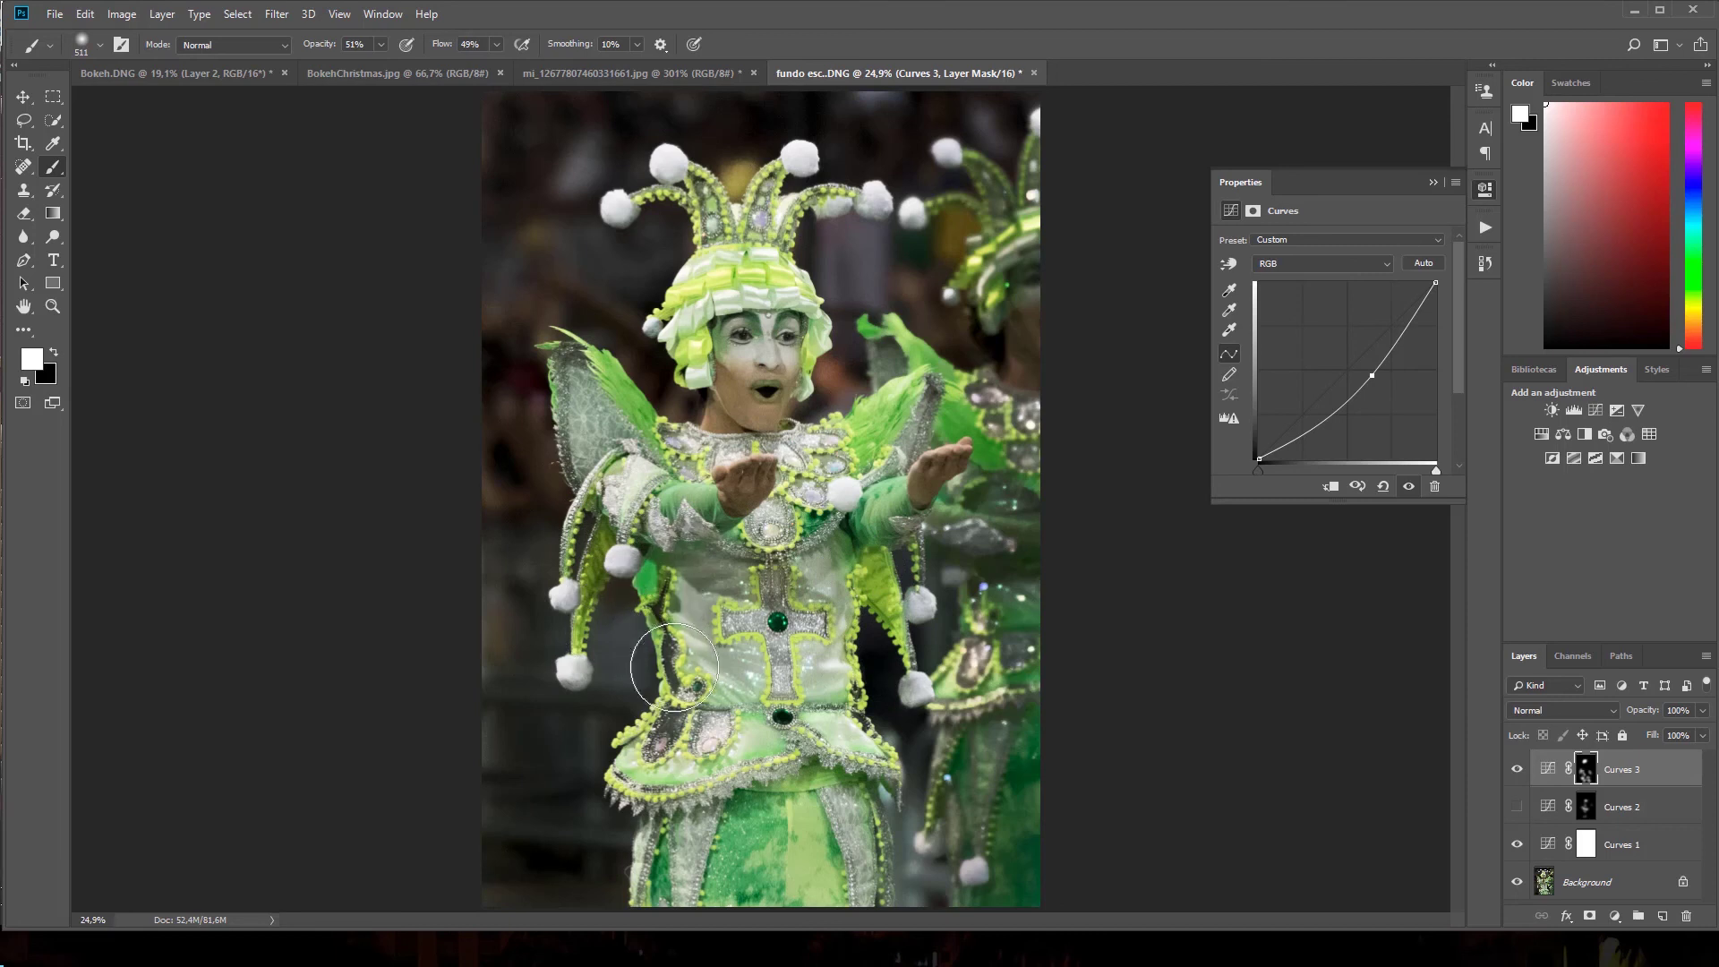
mouse_move(673, 667)
mouse_down()
mouse_move(620, 483)
mouse_move(811, 551)
mouse_up()
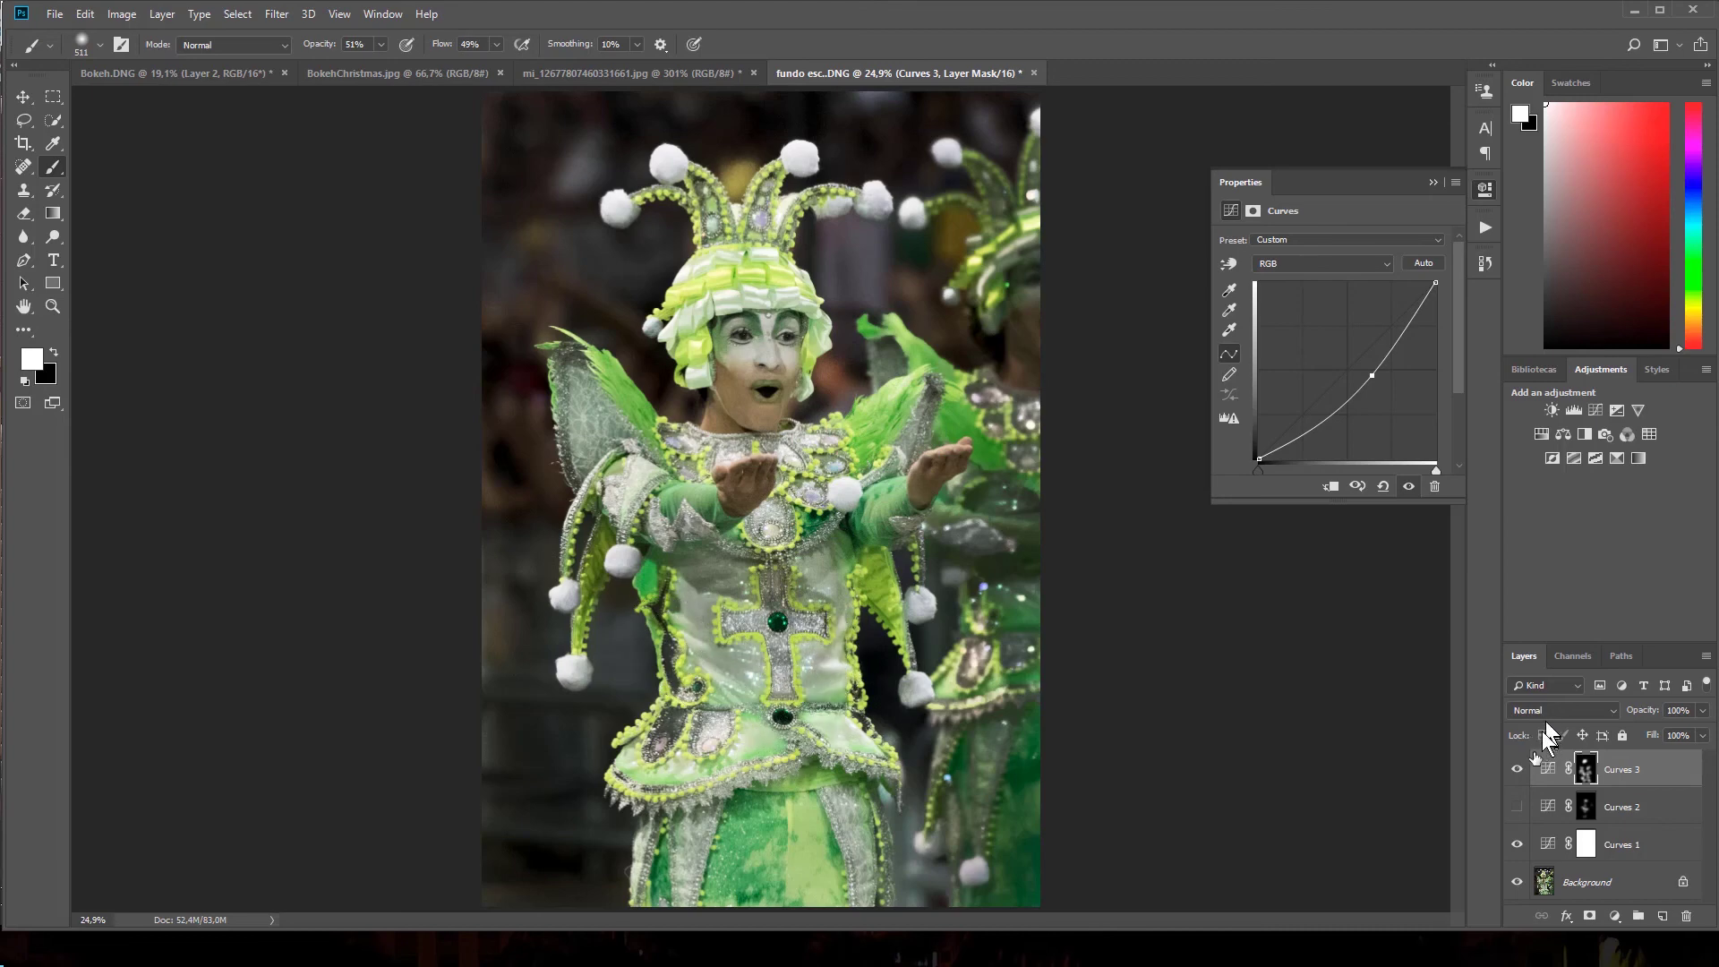
- Compare with Curves 3 toggled, then remove its darkening around the eyes using a 105 px brush
click(1517, 769)
click(1517, 769)
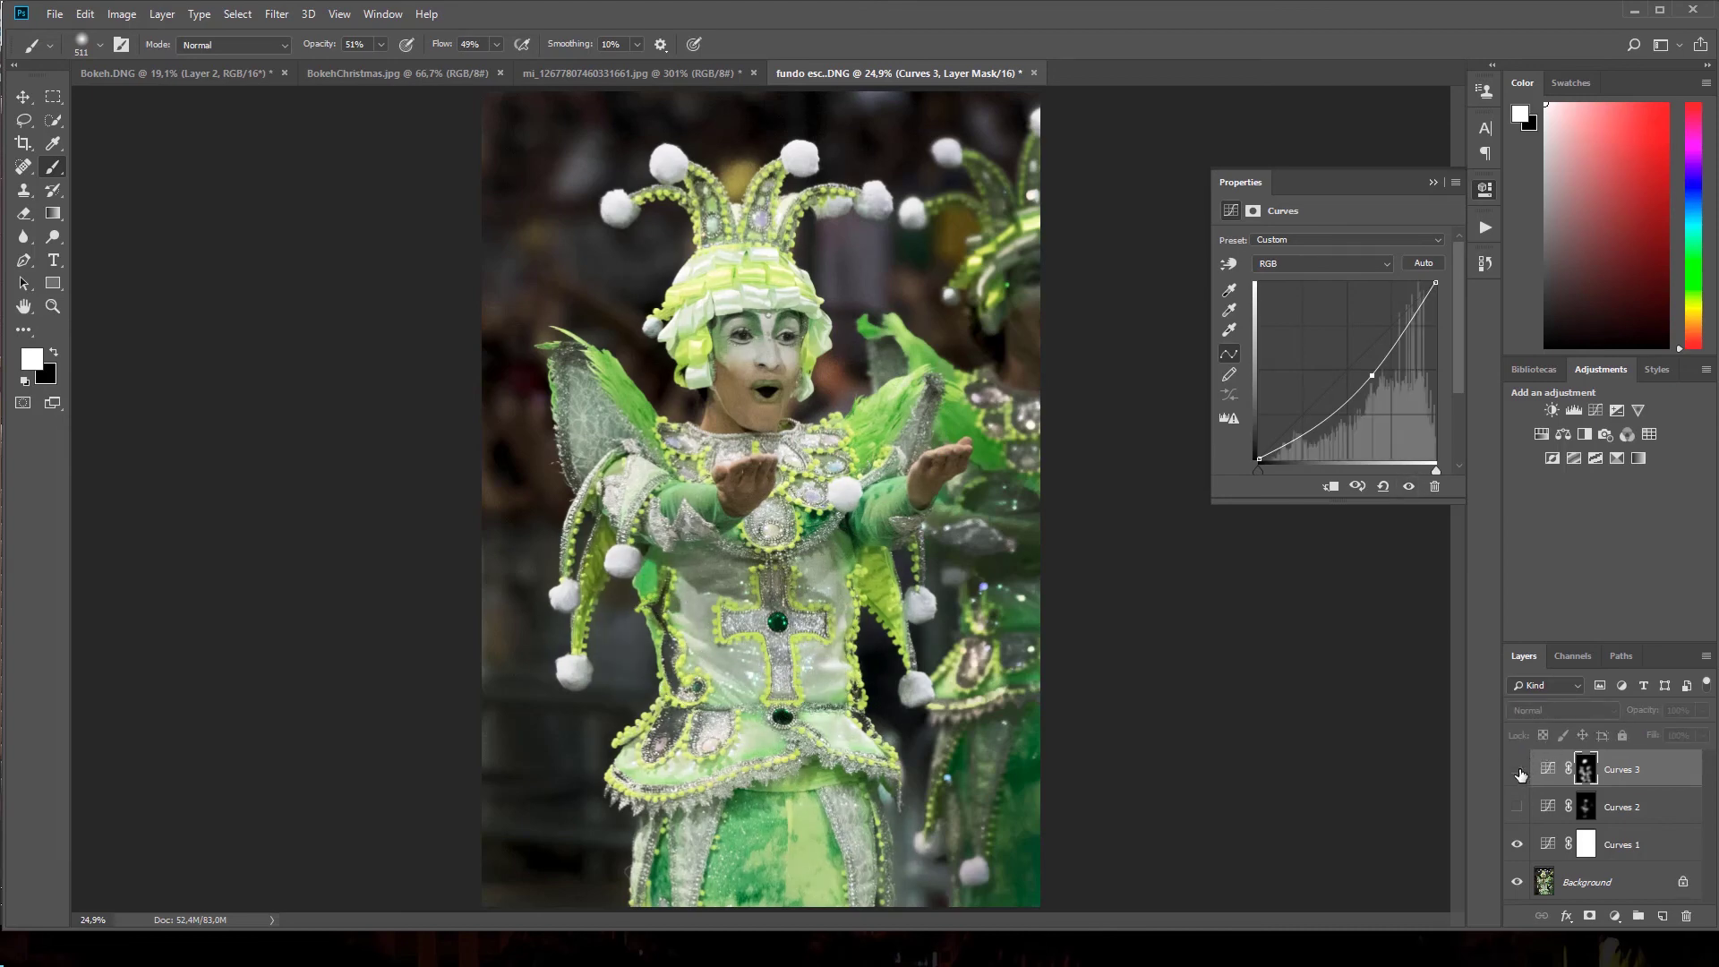
click(1517, 769)
click(1517, 769)
click(1515, 769)
click(1515, 767)
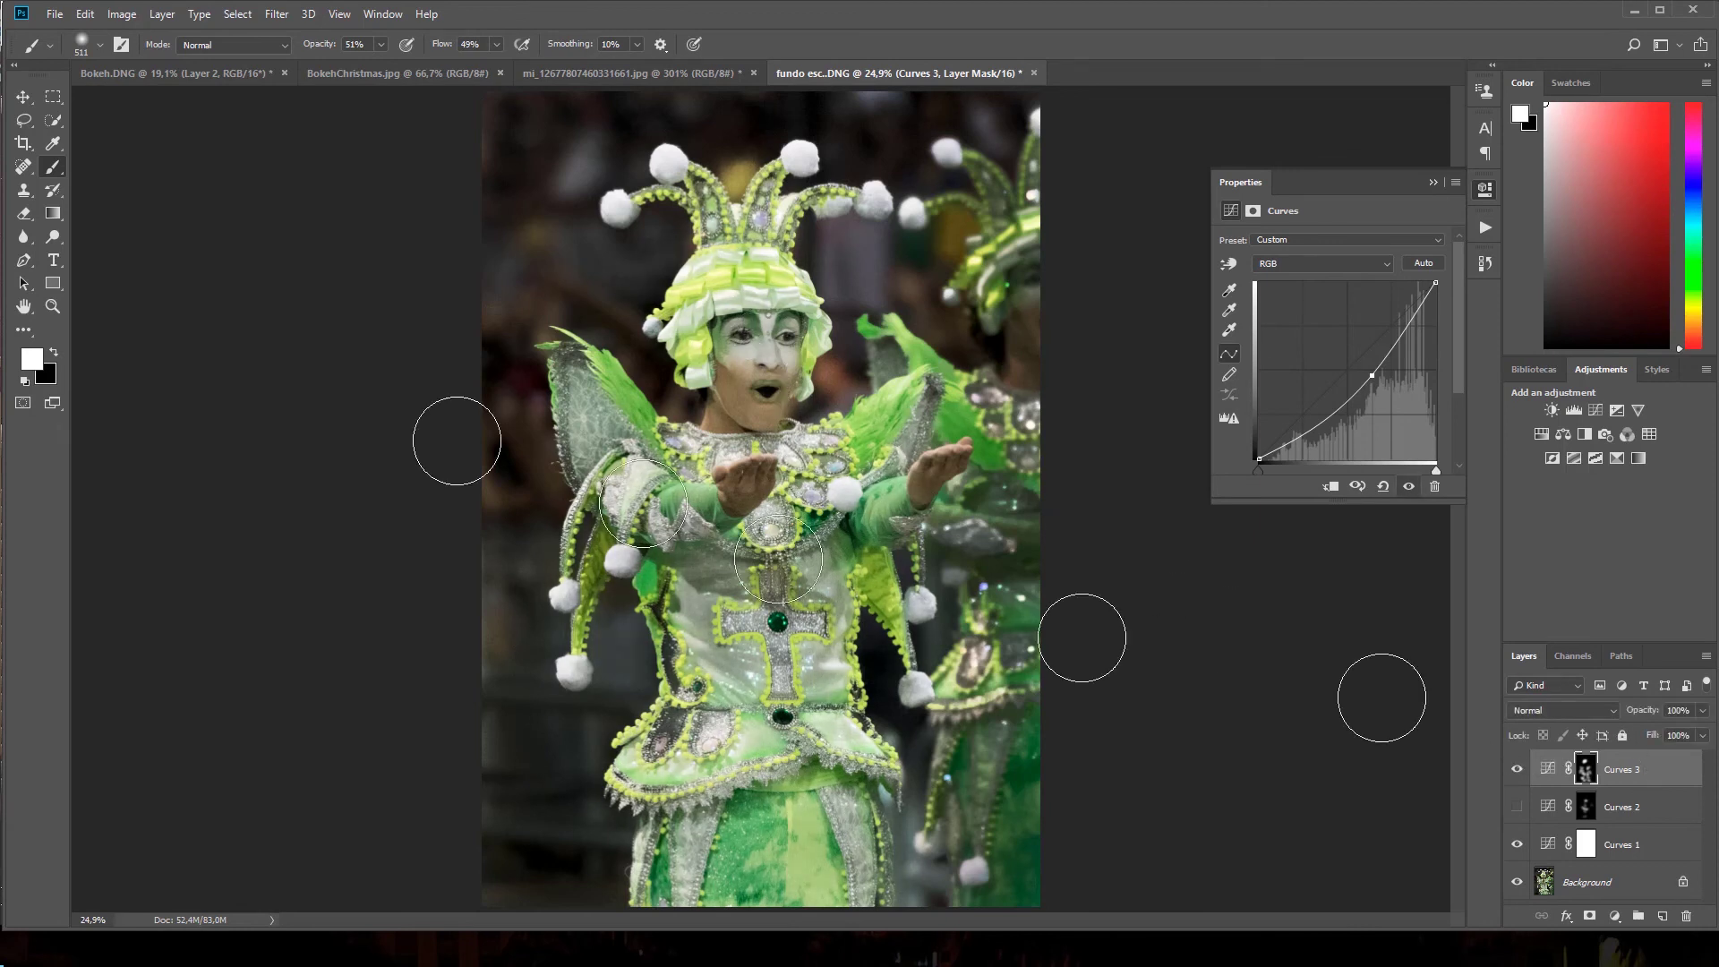
right_click(763, 364)
drag(931, 410, 910, 408)
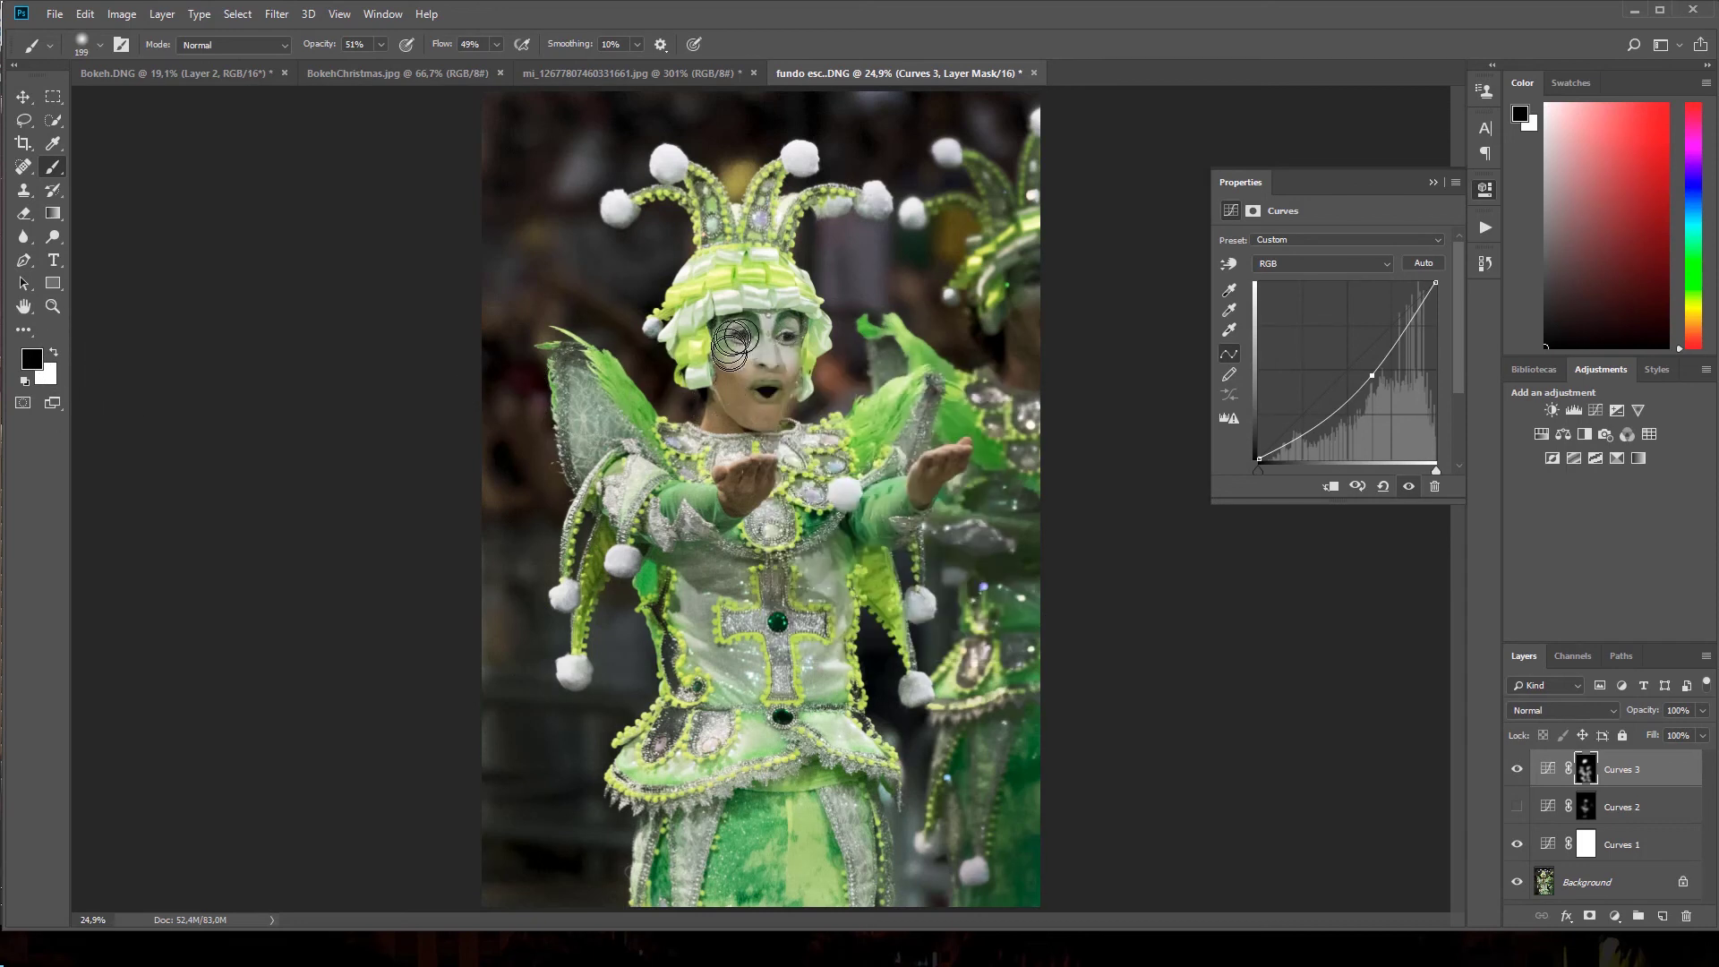
drag(736, 338, 778, 332)
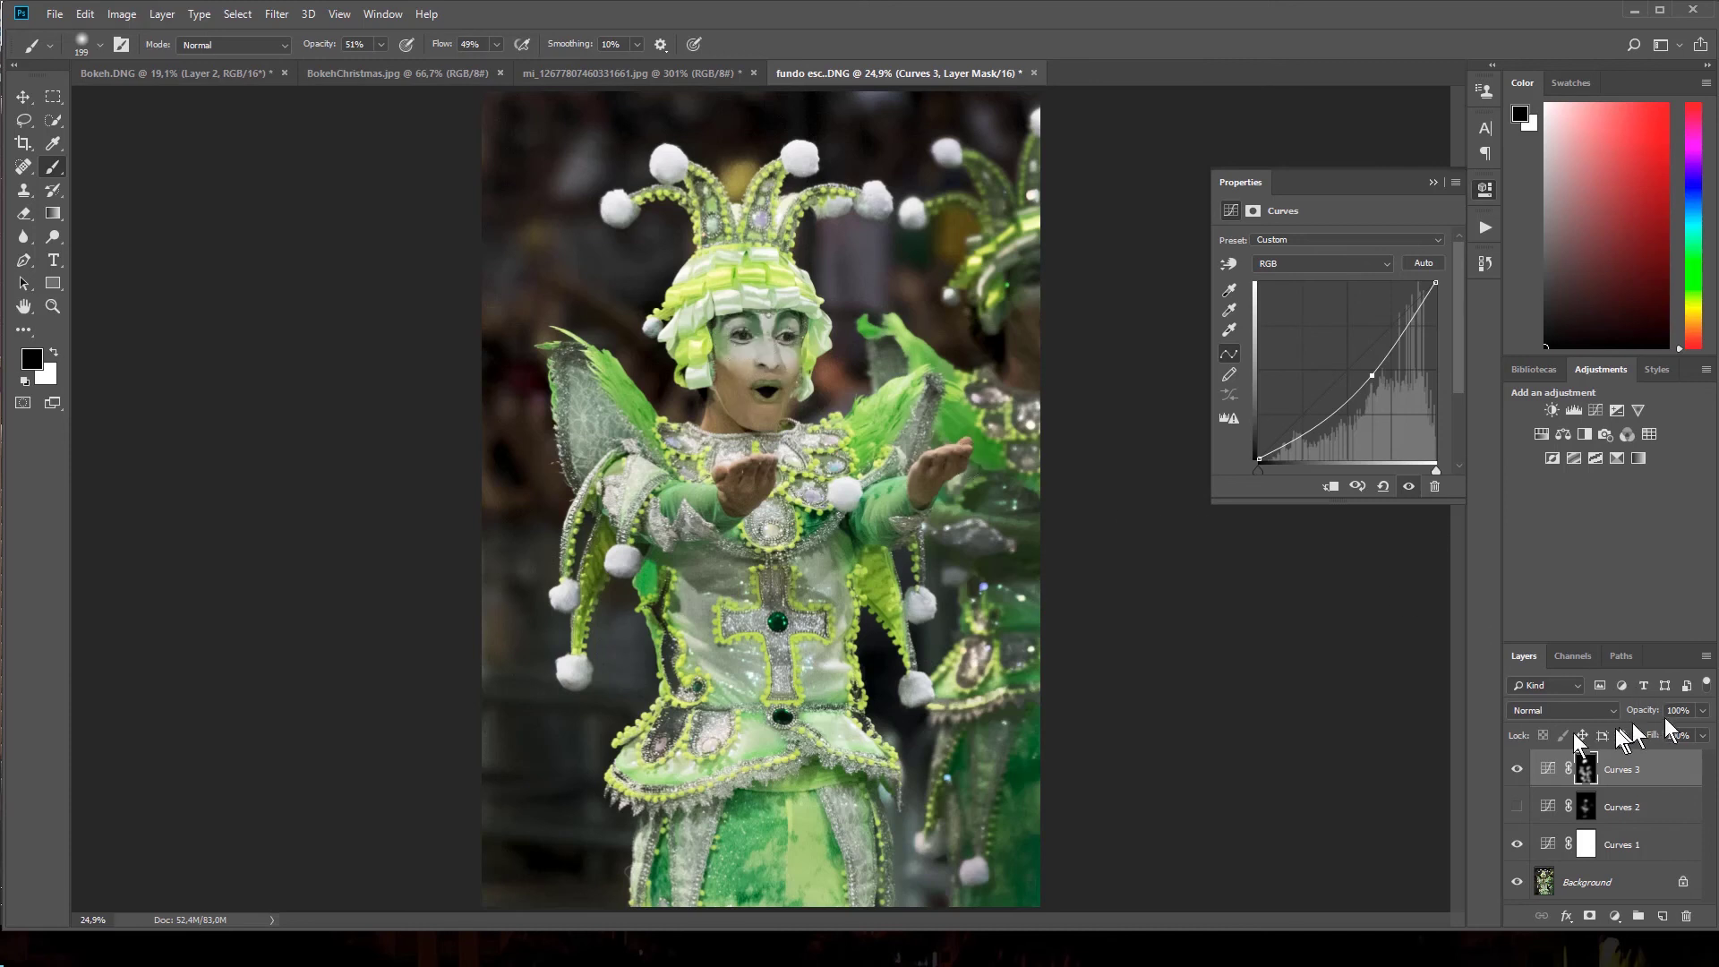
- Check the costume with Curves 3 on and off, then add a Hue/Saturation adjustment layer
click(1517, 769)
click(1517, 769)
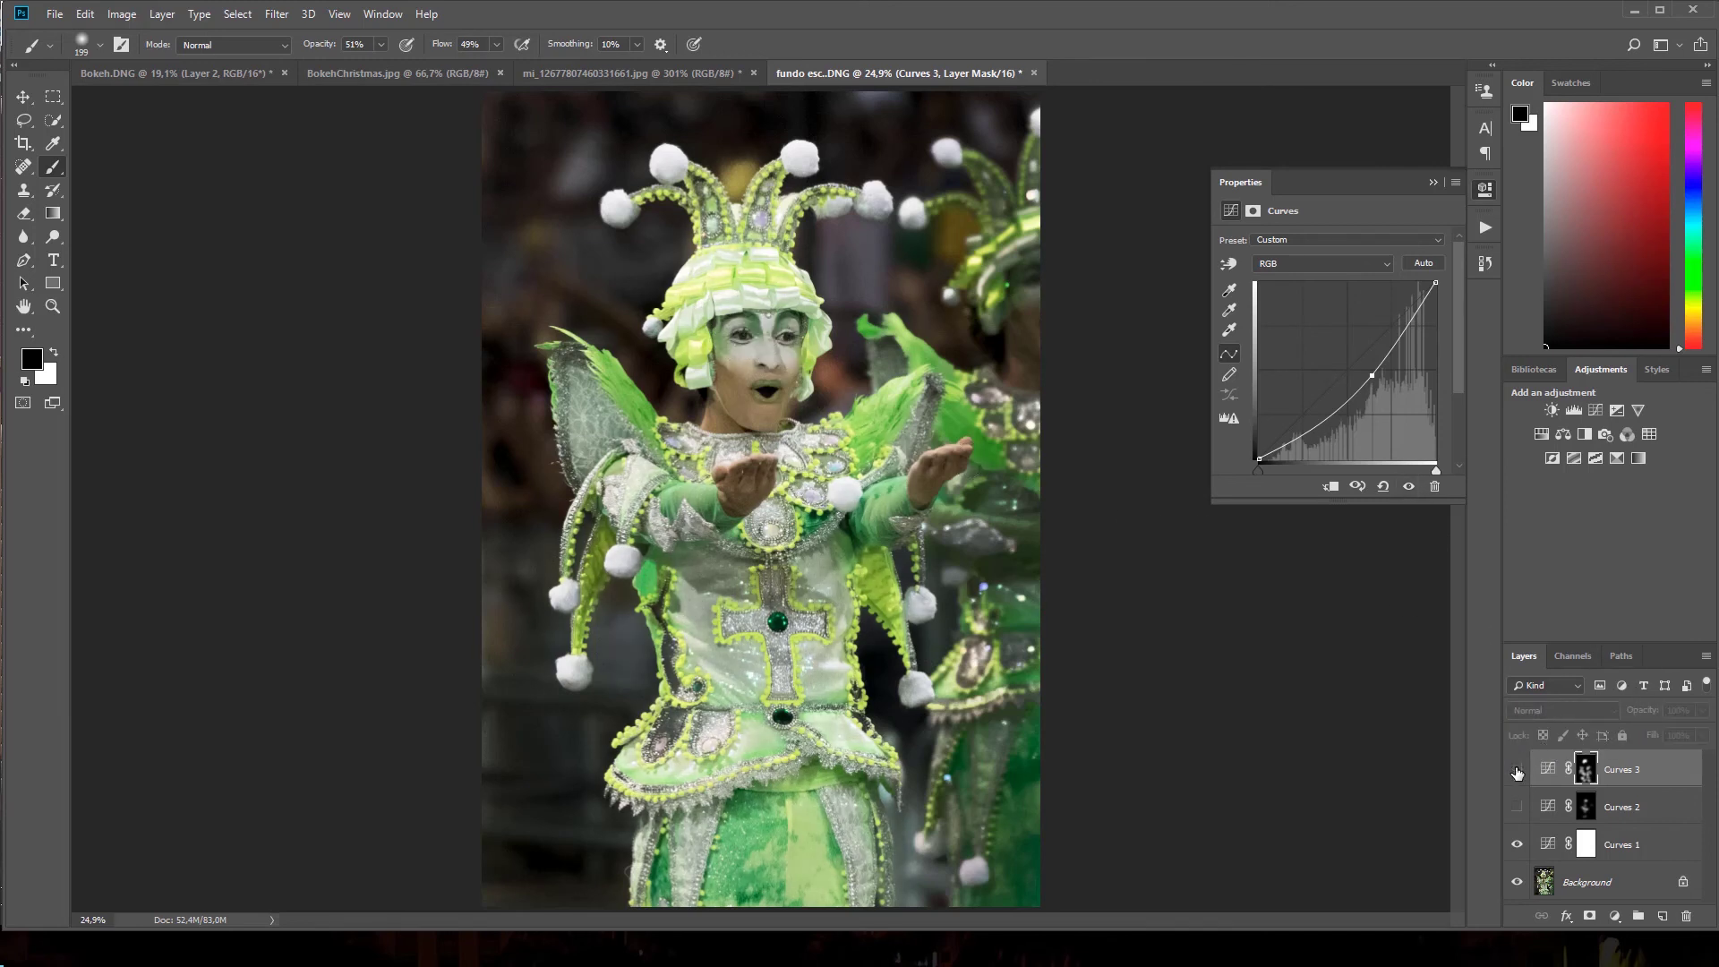
click(1517, 770)
click(1517, 770)
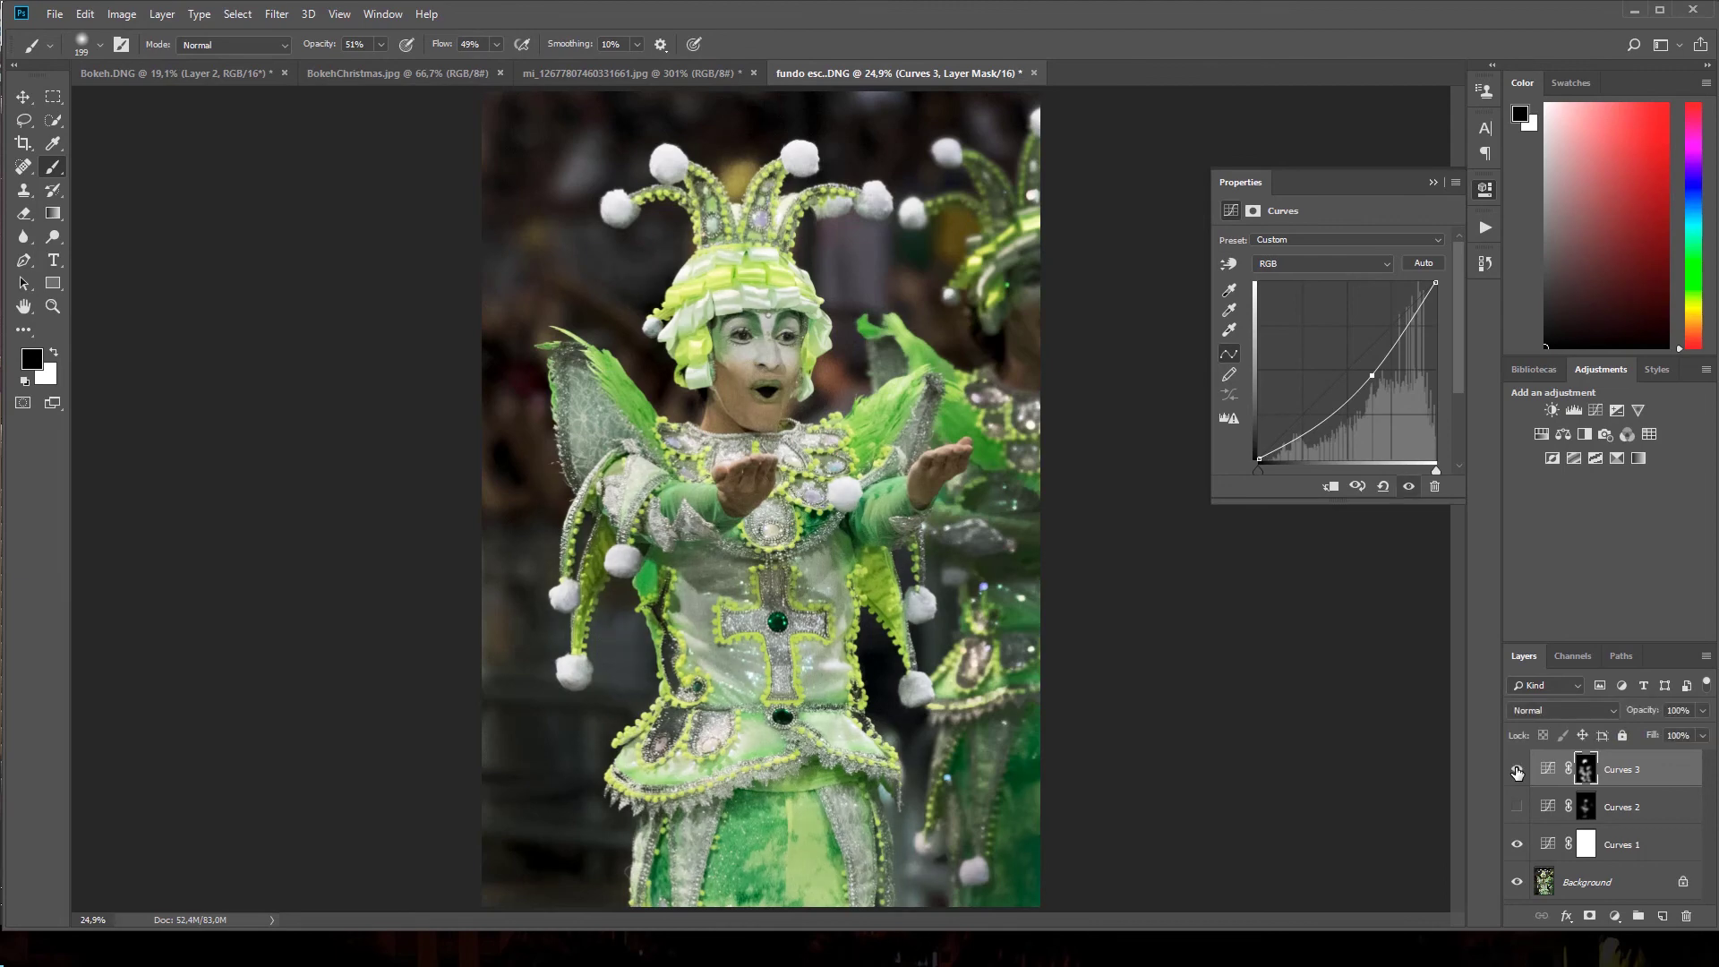
click(1517, 770)
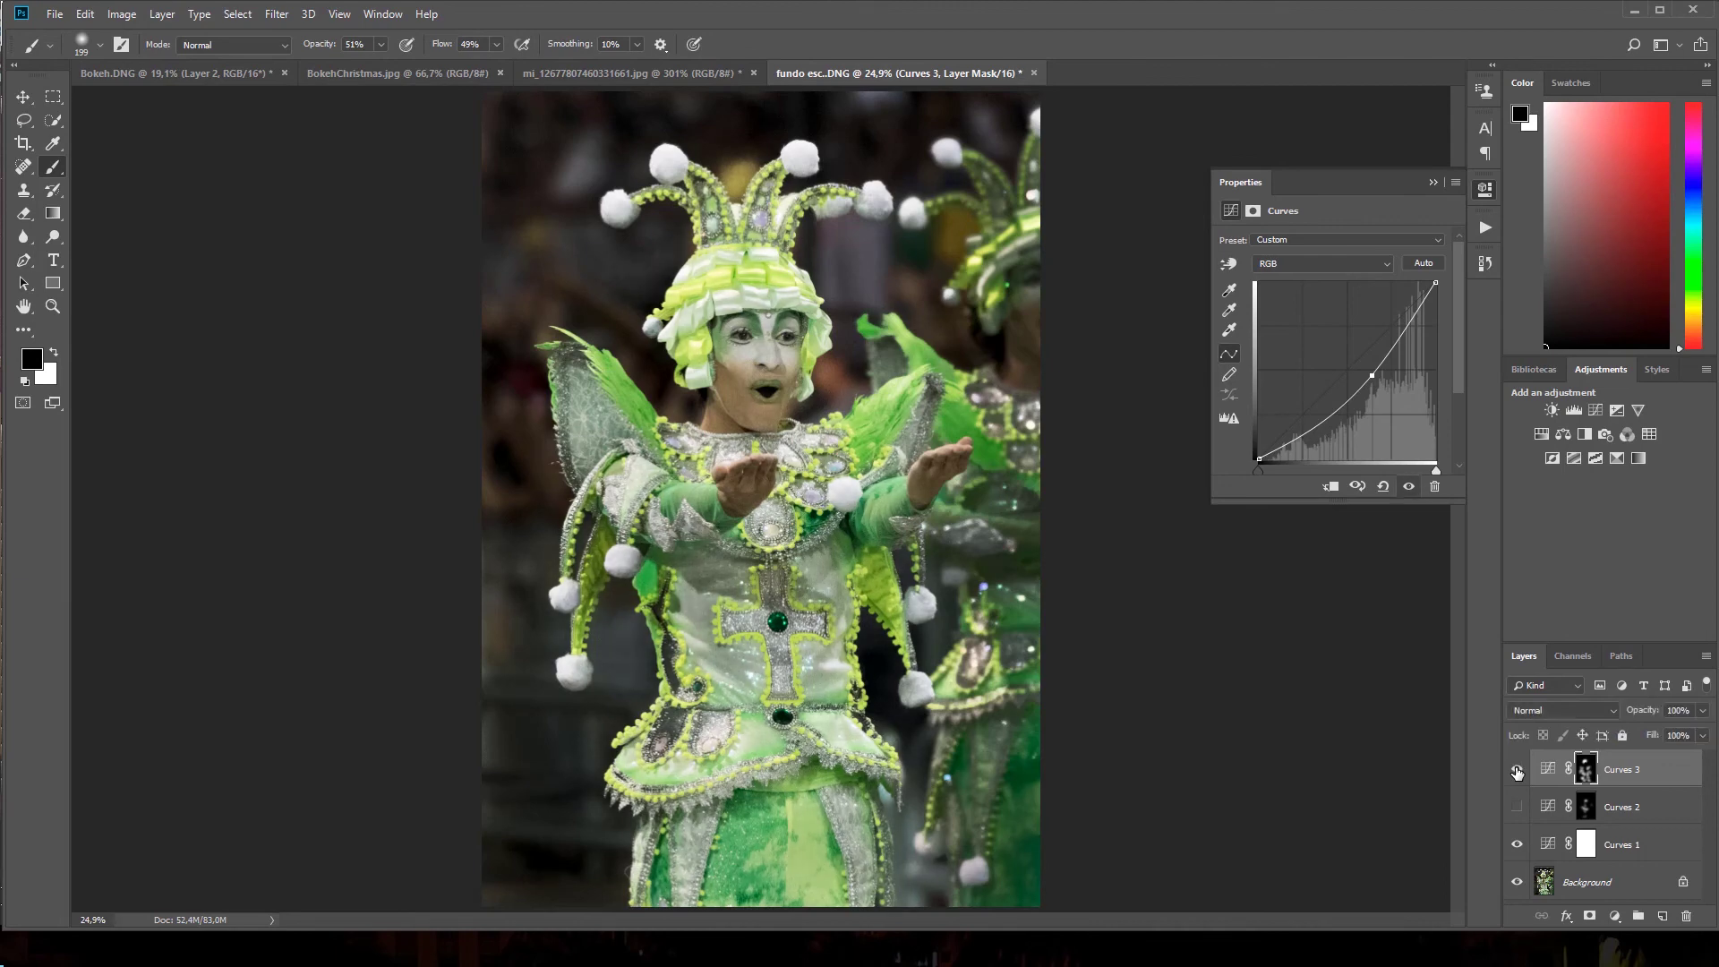
click(1563, 434)
- Raise saturation to +12, then add Curves 4 with two slightly nudged points for gentle contrast
click(1343, 340)
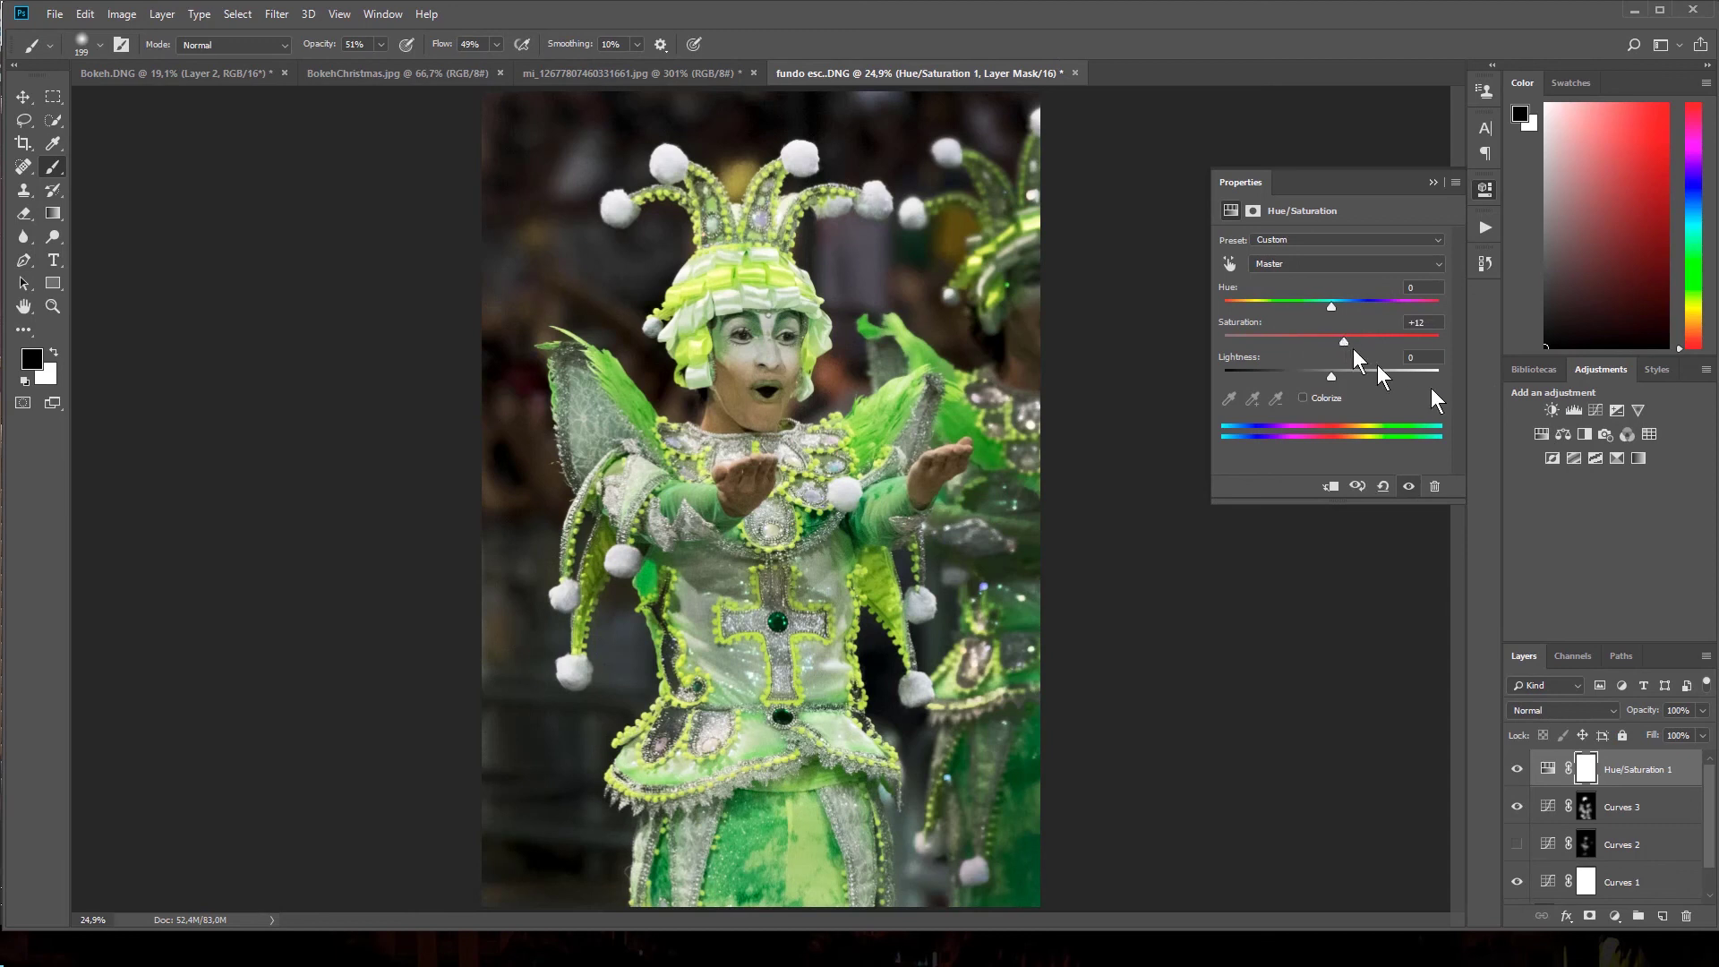
click(1595, 410)
drag(1382, 336, 1378, 333)
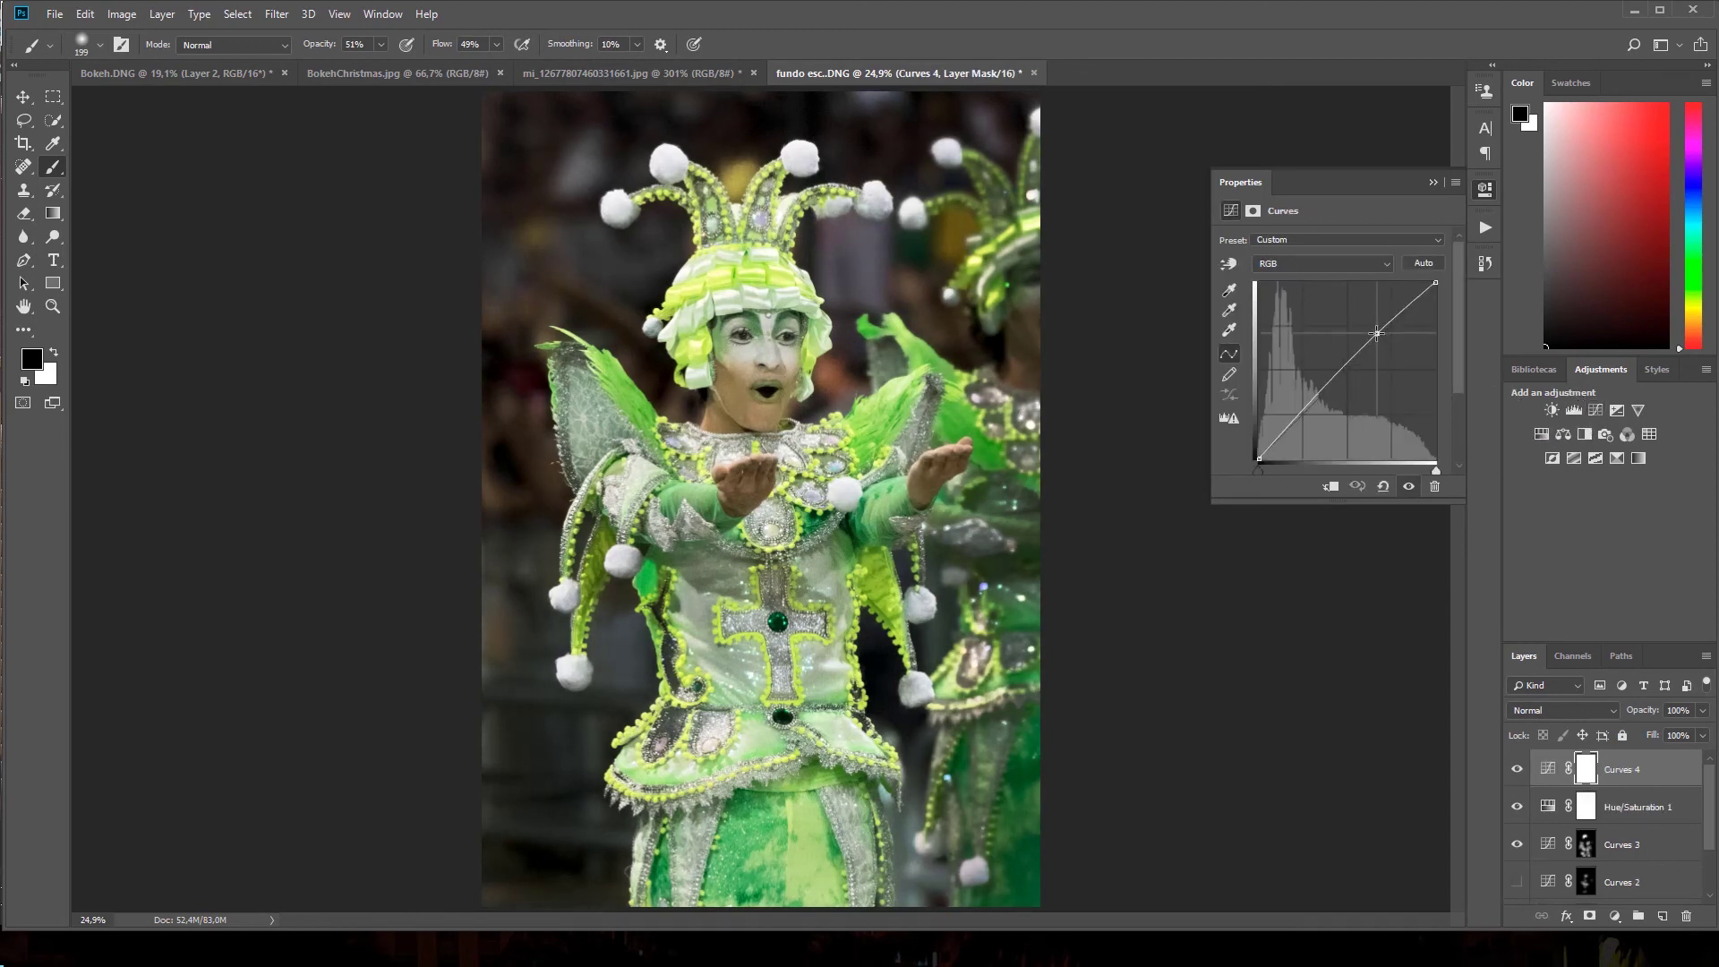
click(1320, 397)
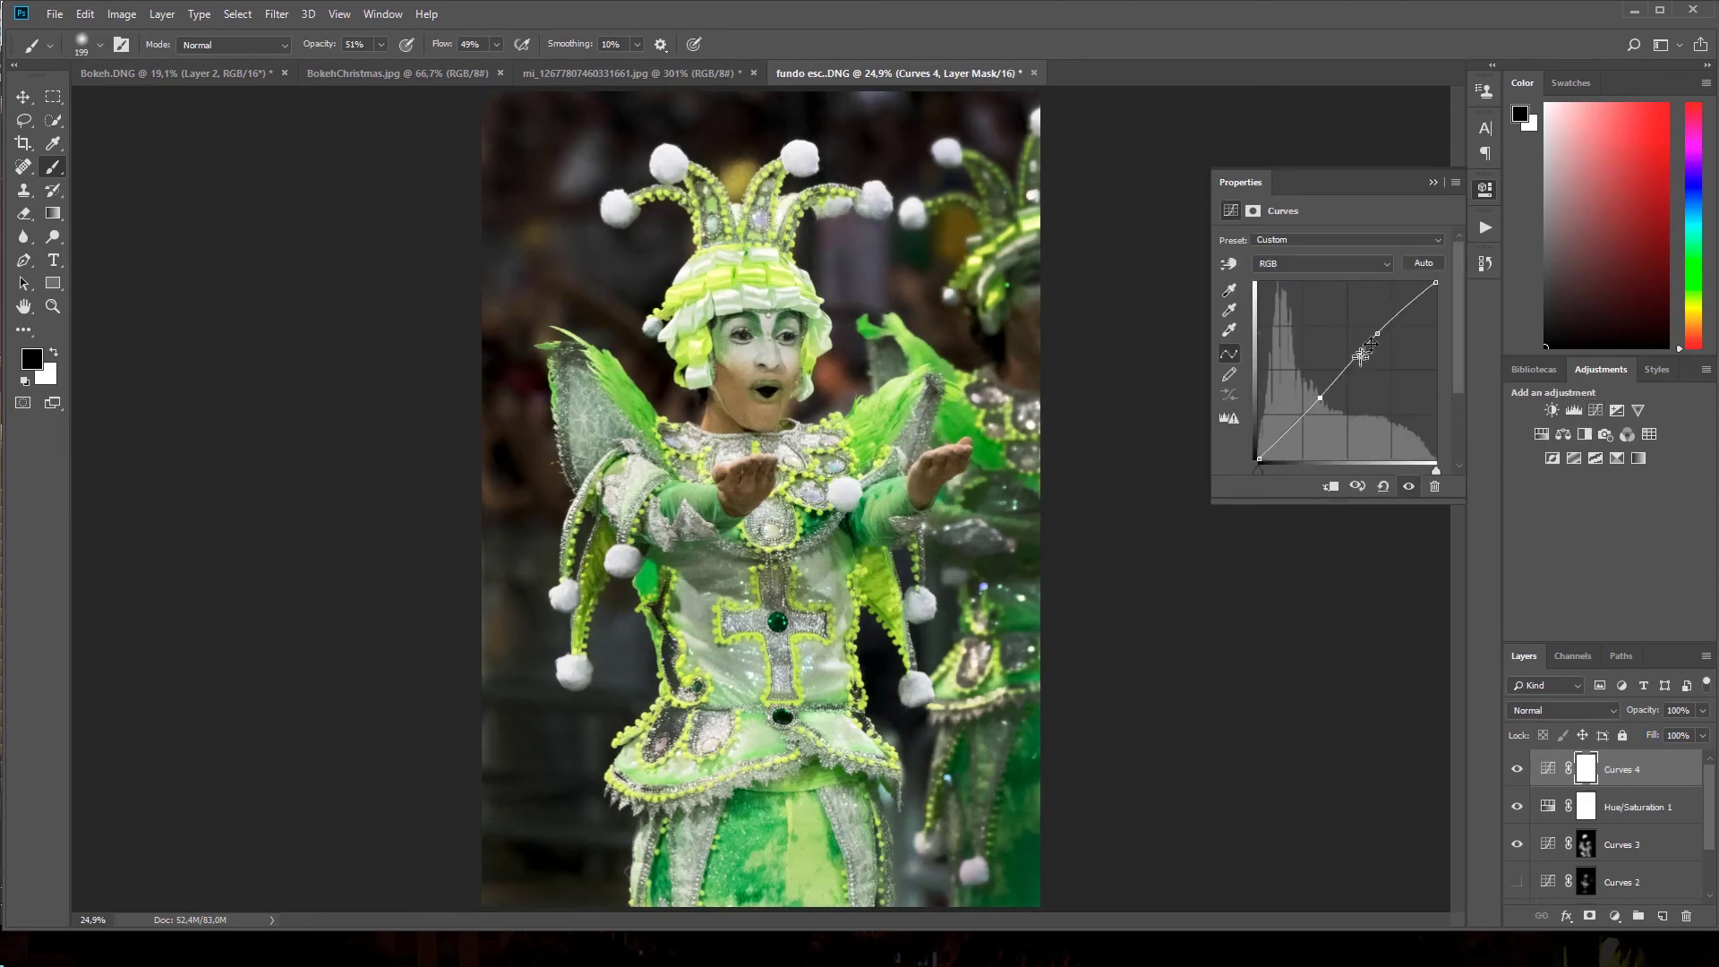
drag(1372, 341, 1378, 343)
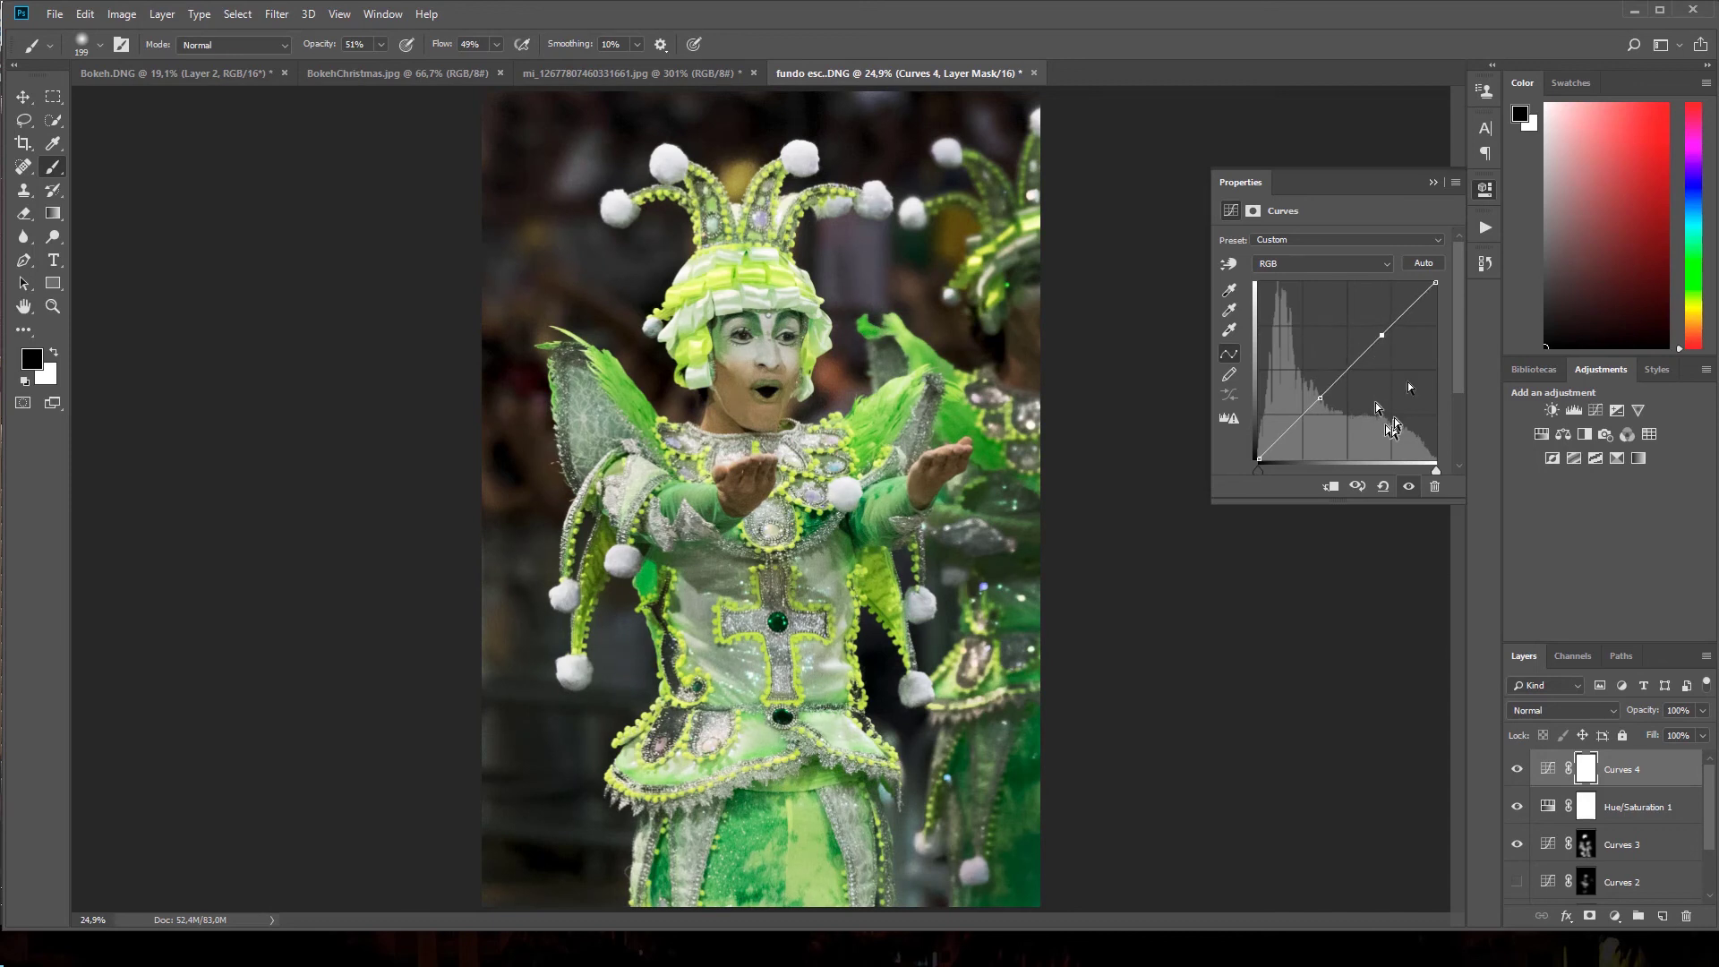
drag(1320, 398, 1324, 401)
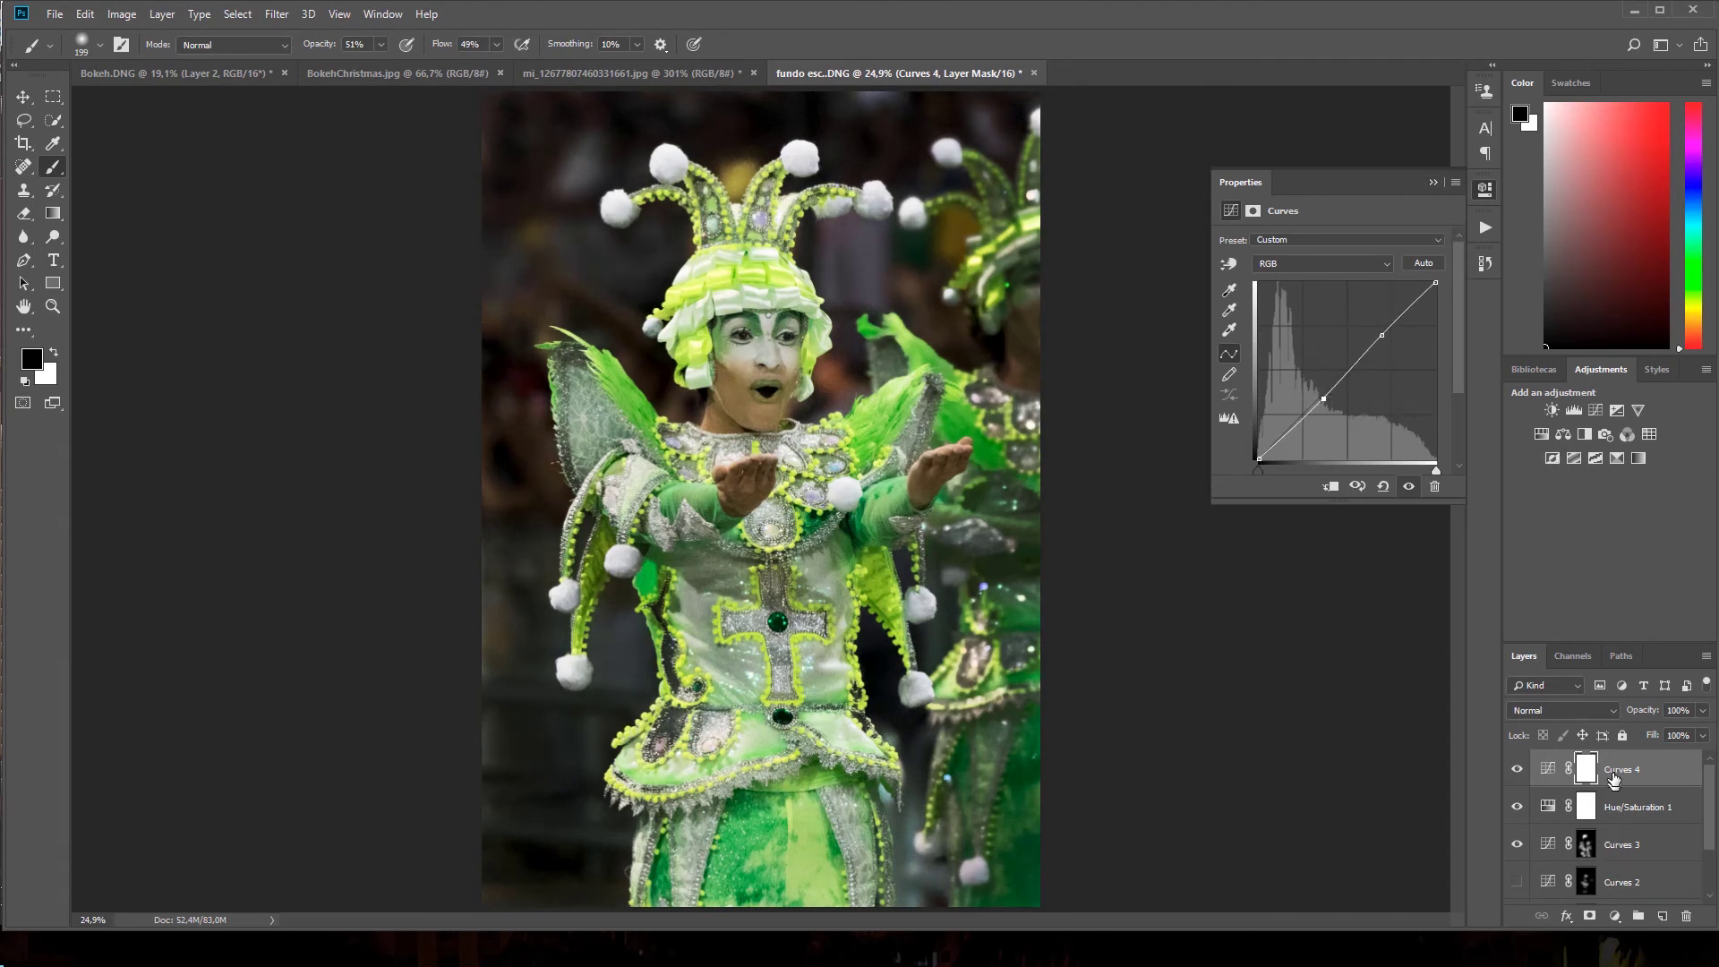
mouse_move(1710, 806)
mouse_down()
mouse_move(1710, 850)
mouse_move(1710, 770)
mouse_up()
- Stamp visible layers into a new Layer 1 and sharpen it with Smart Sharpen
key(ctrl+alt+shift+e)
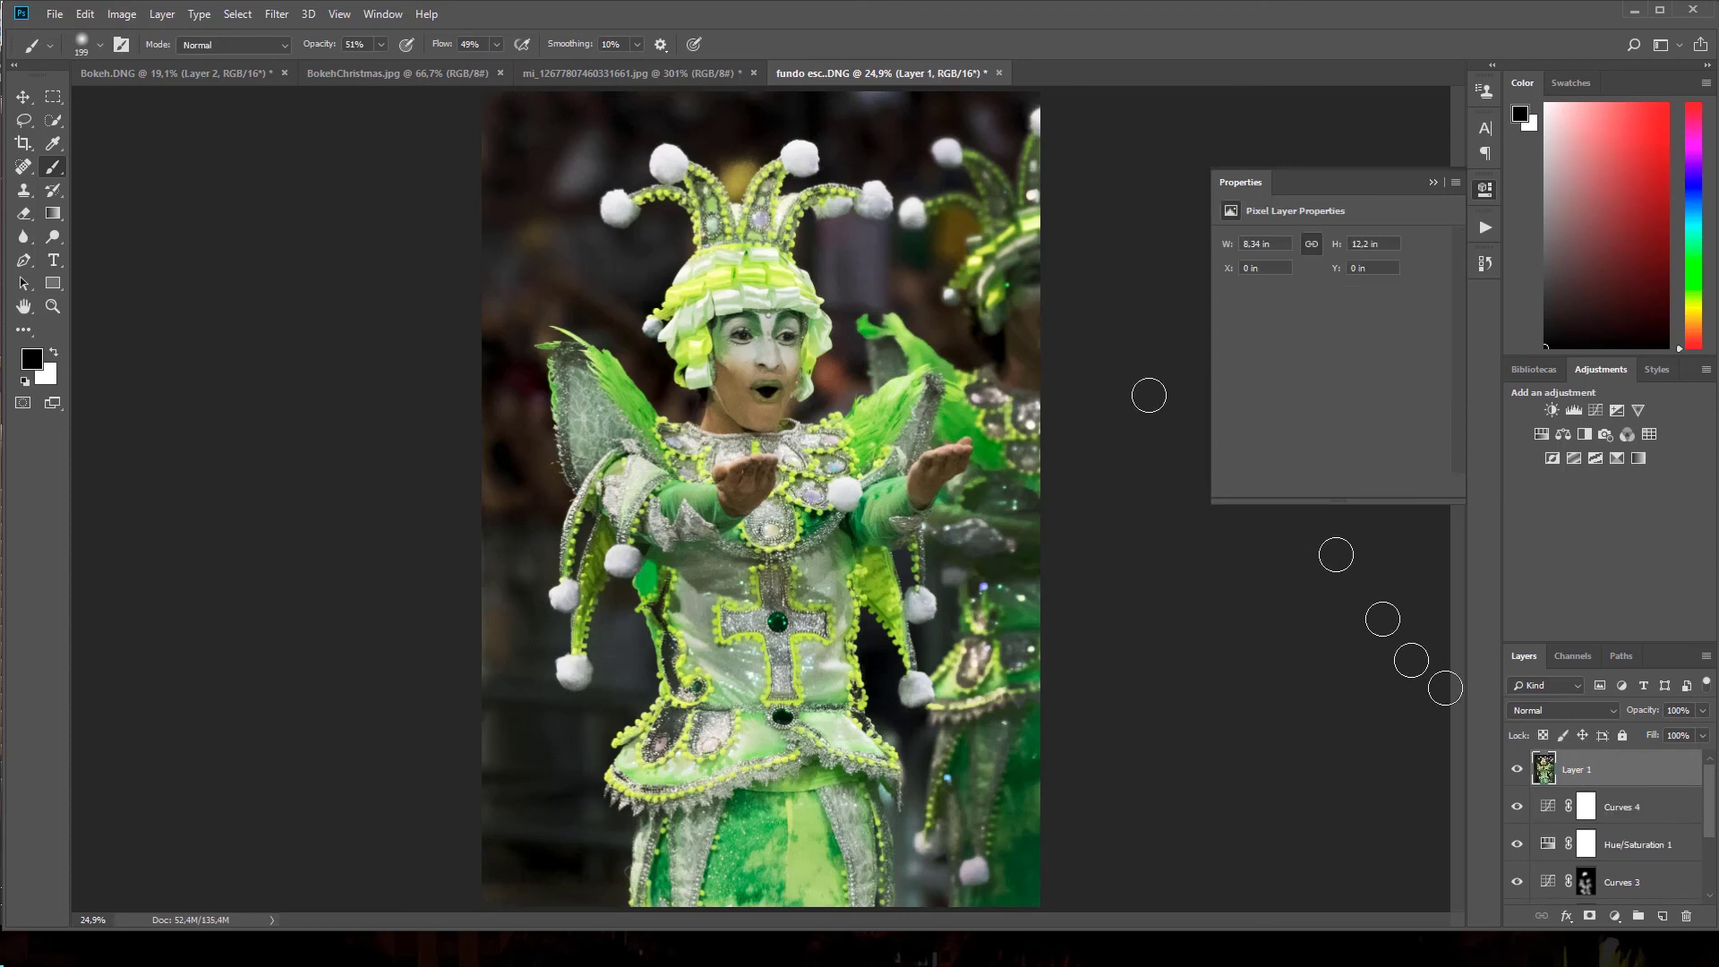
click(276, 15)
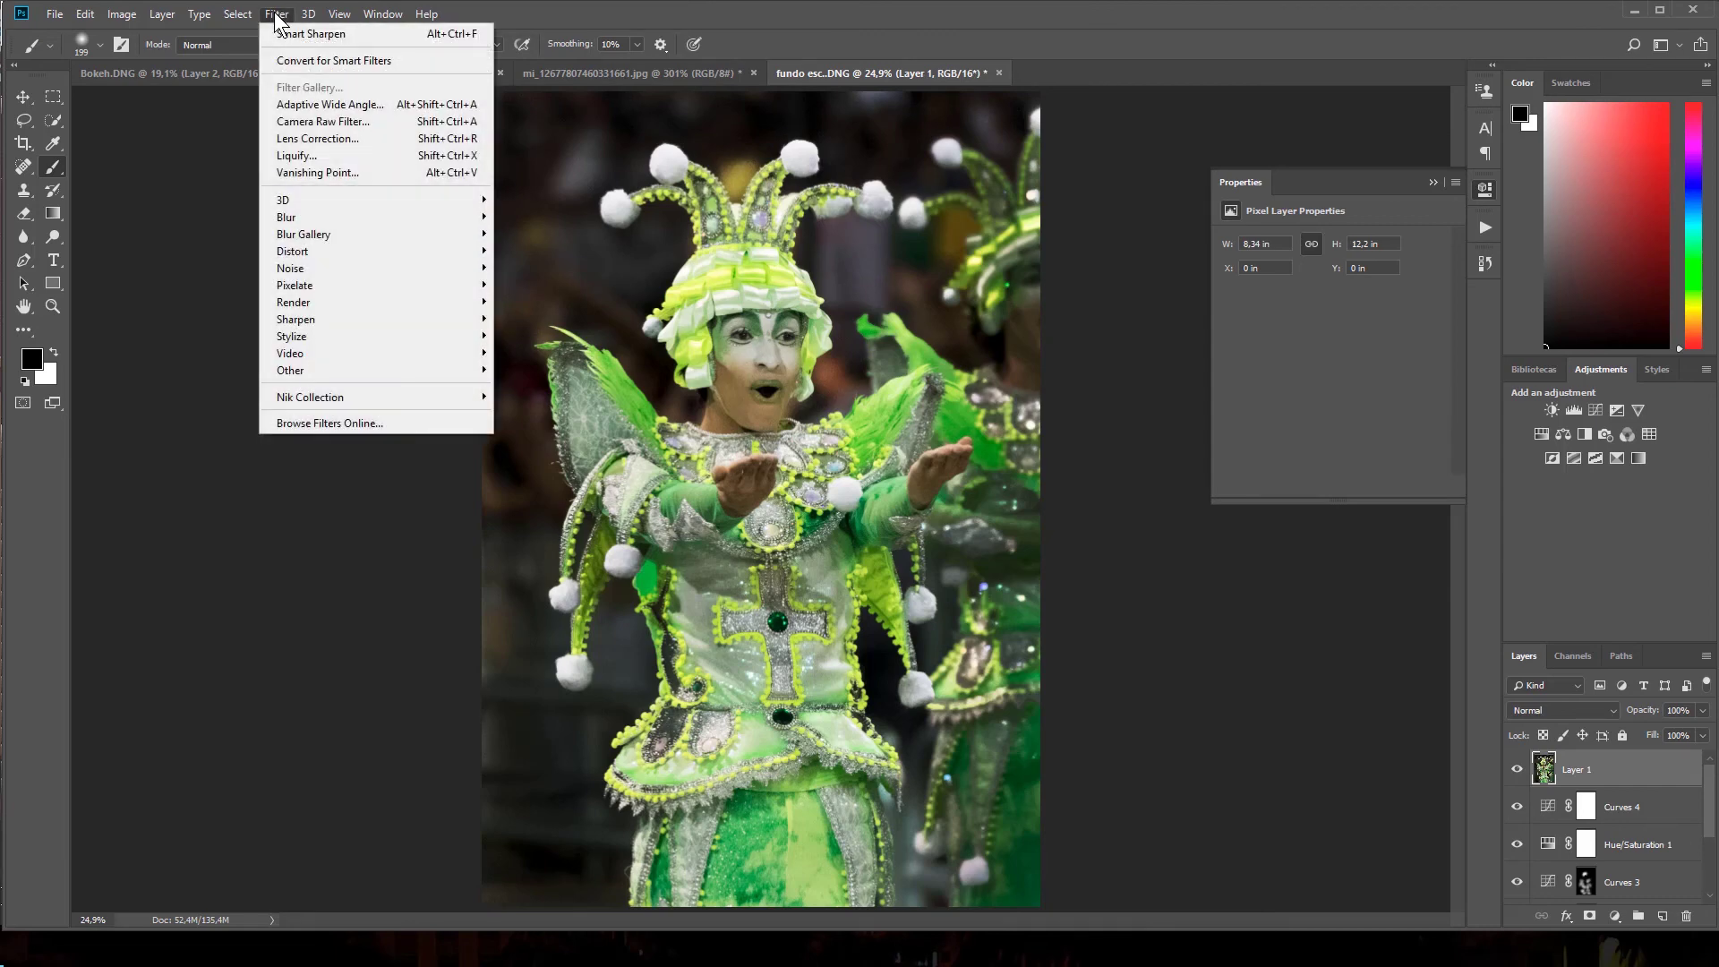
mouse_move(296, 319)
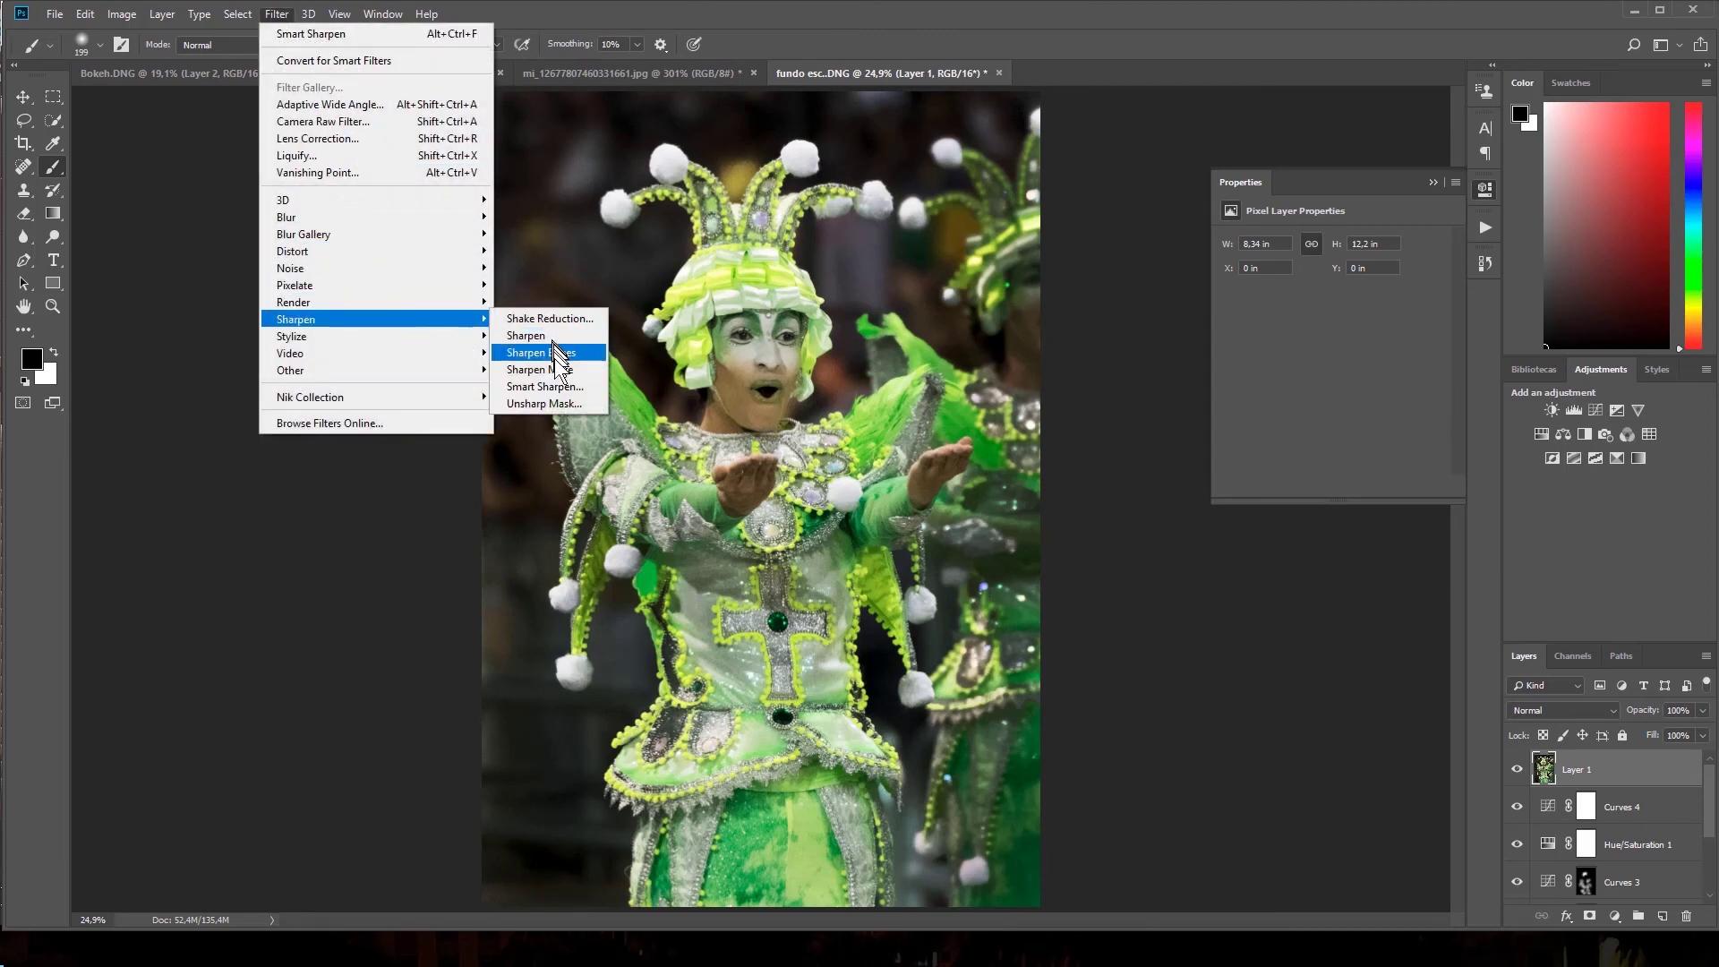
click(555, 386)
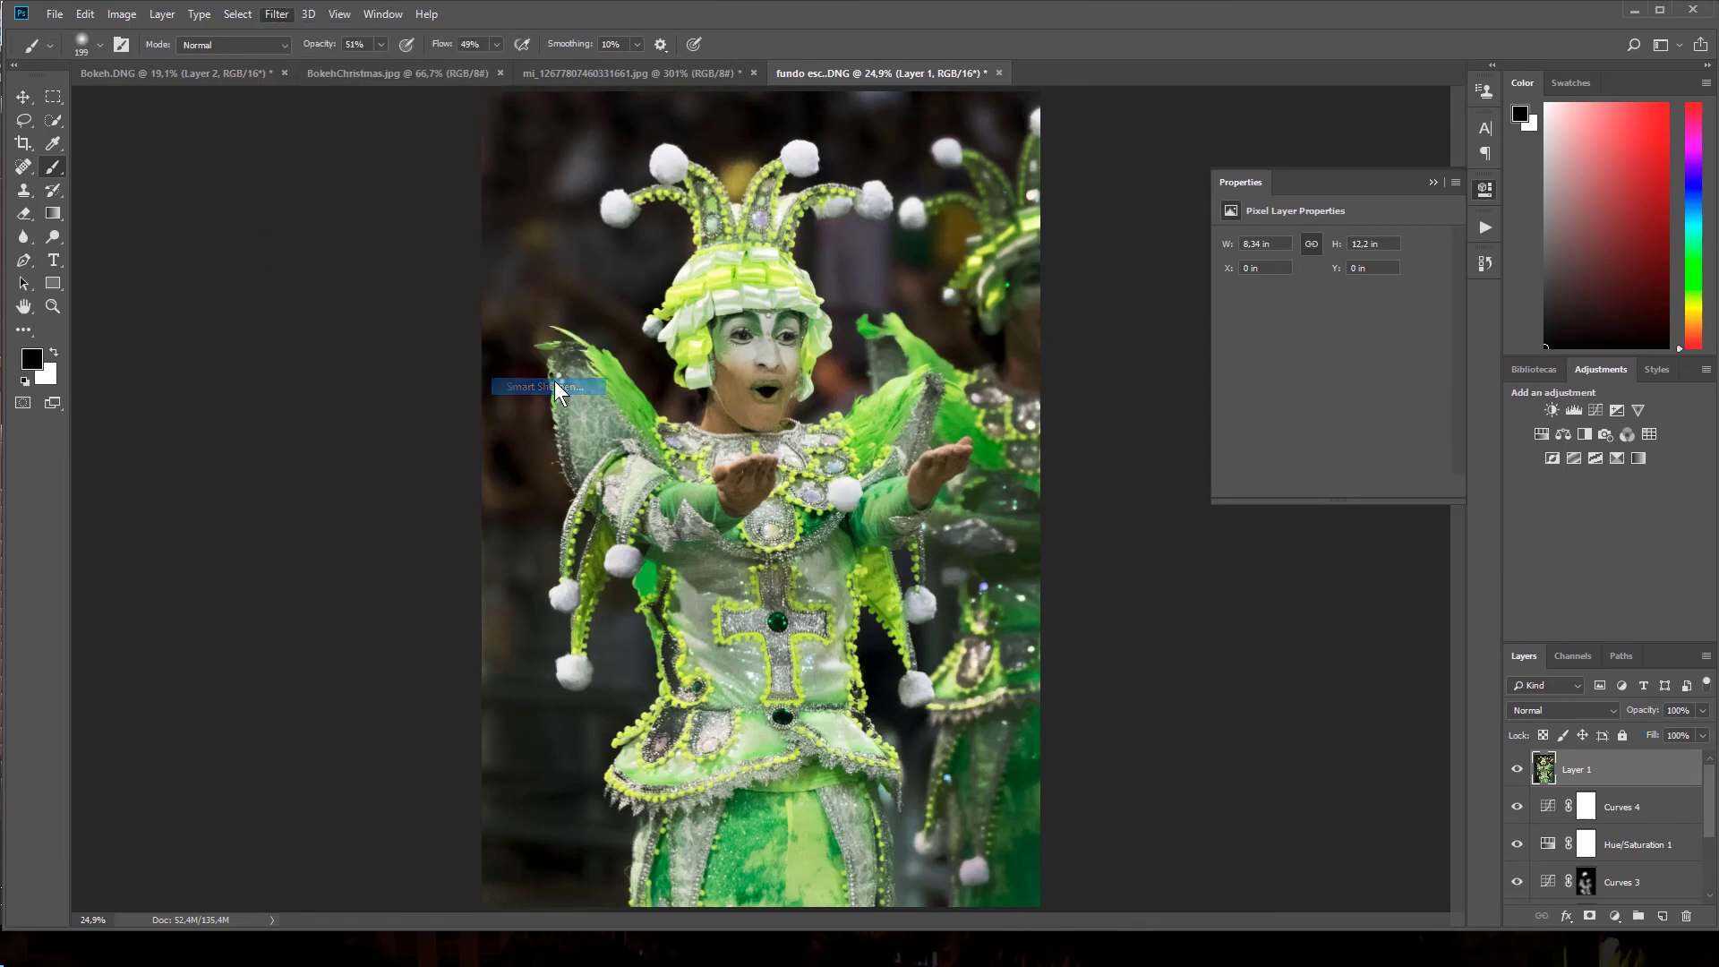
click(1123, 228)
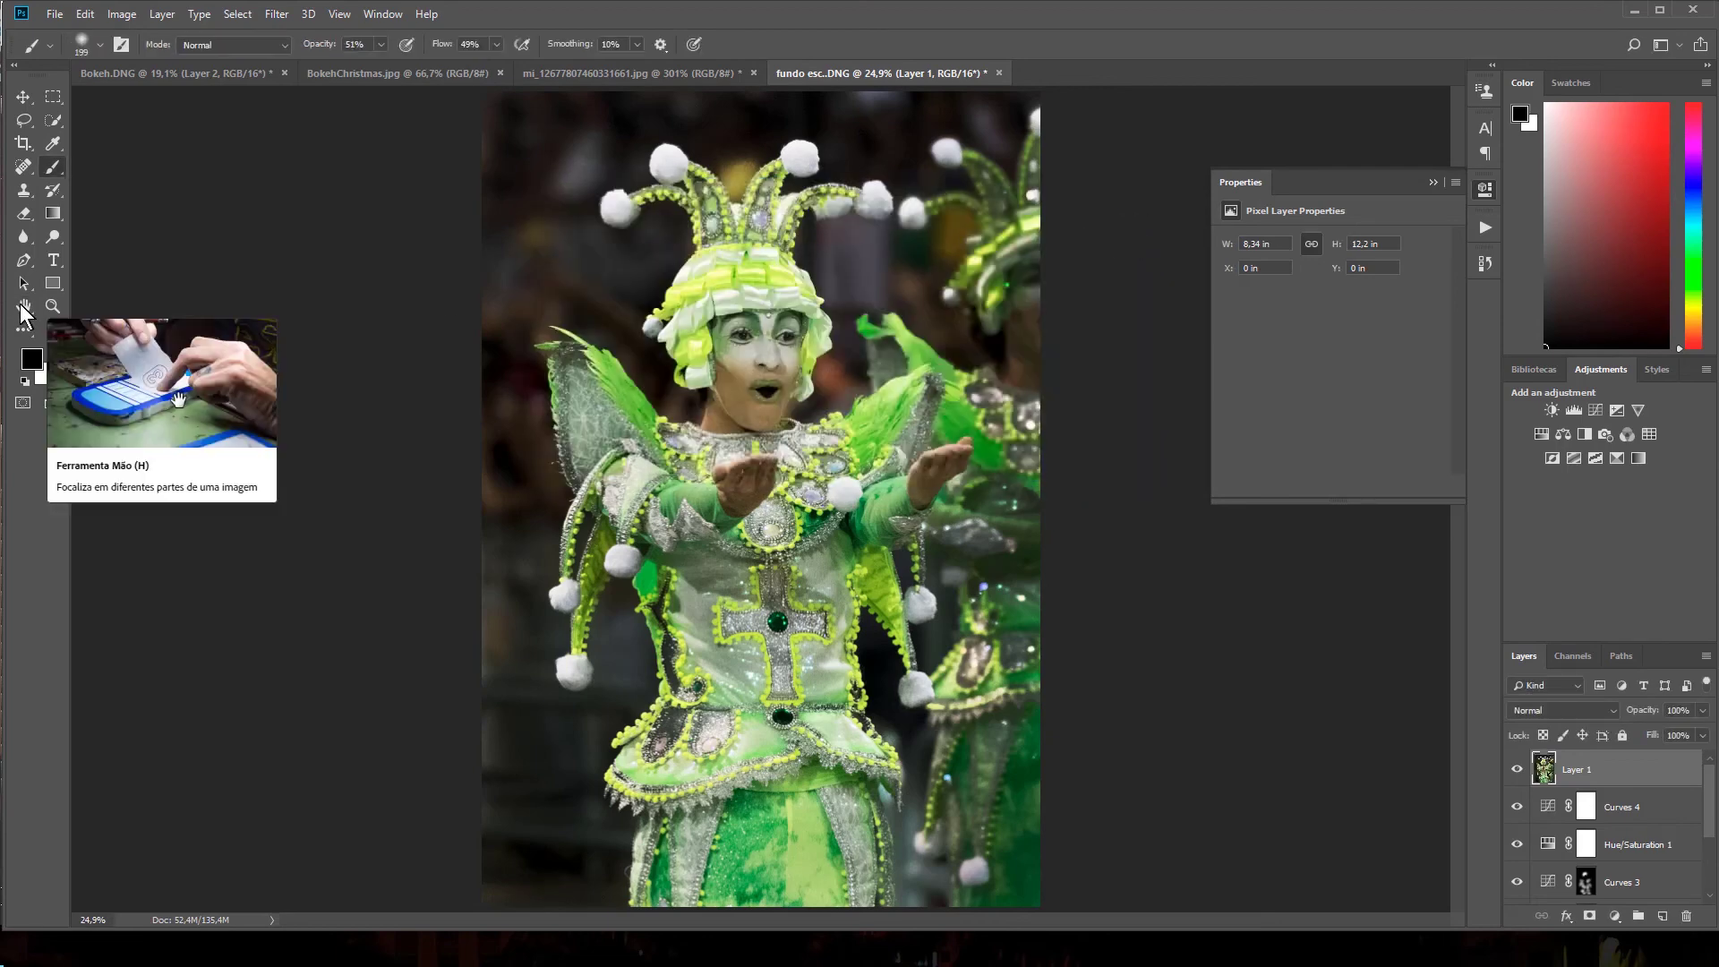
- Zoom the view to 33.3% to inspect the sharpening
click(27, 313)
click(53, 306)
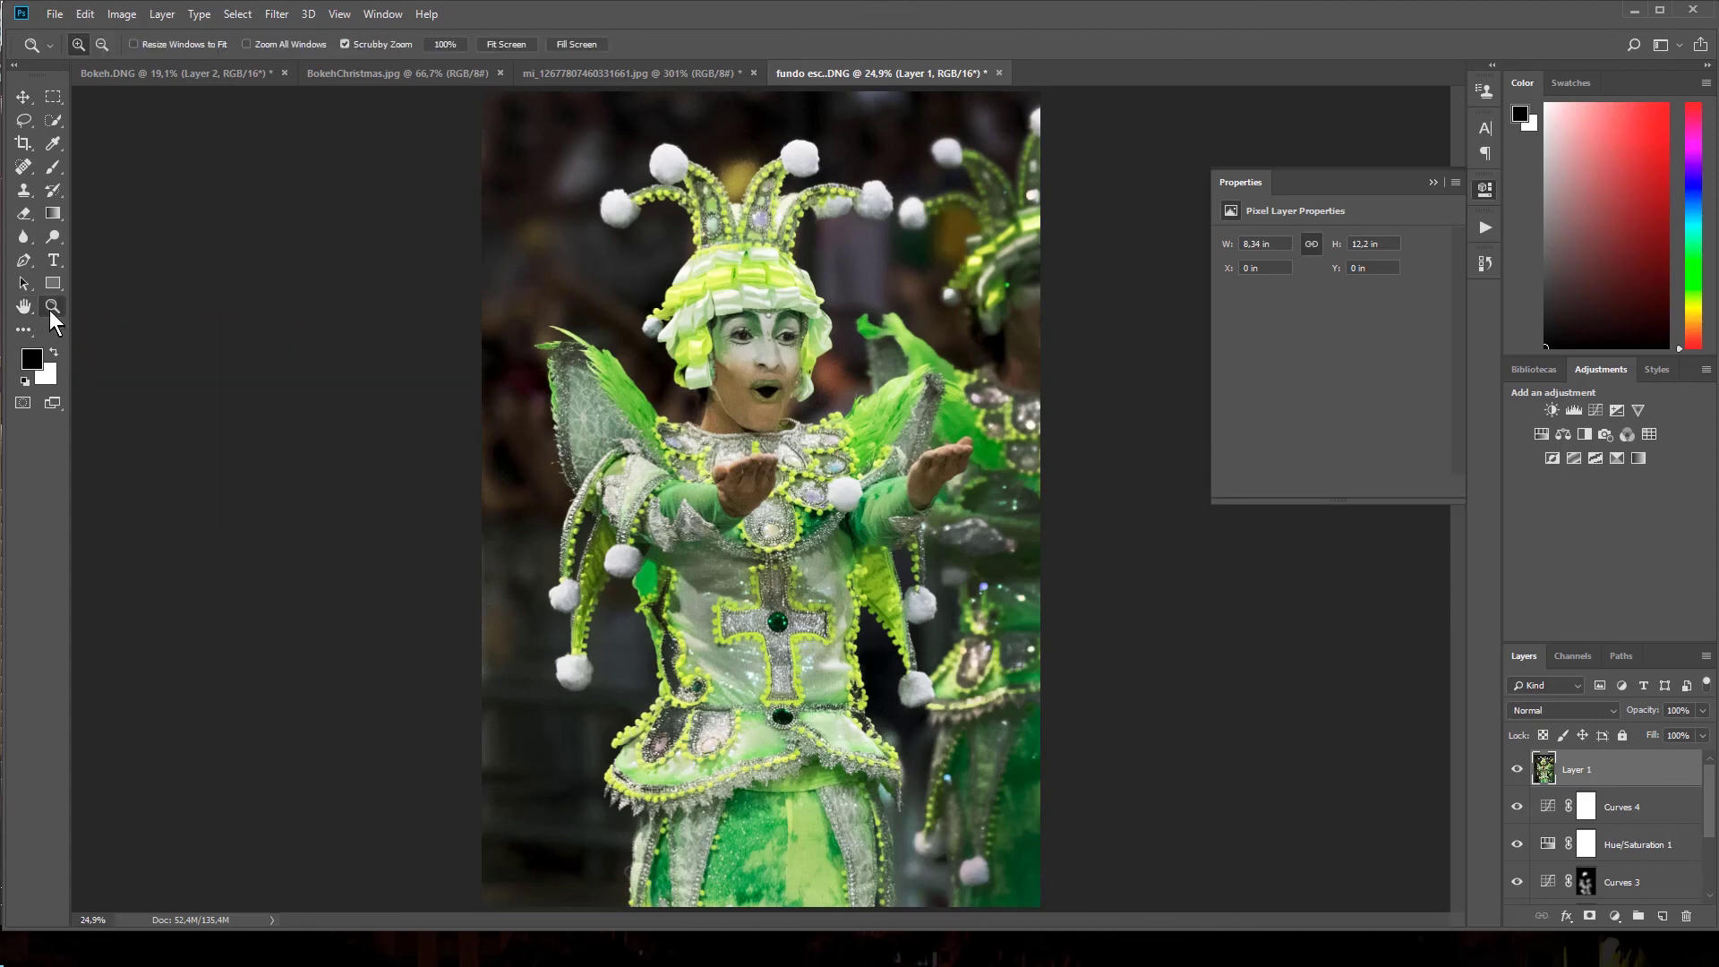
click(777, 468)
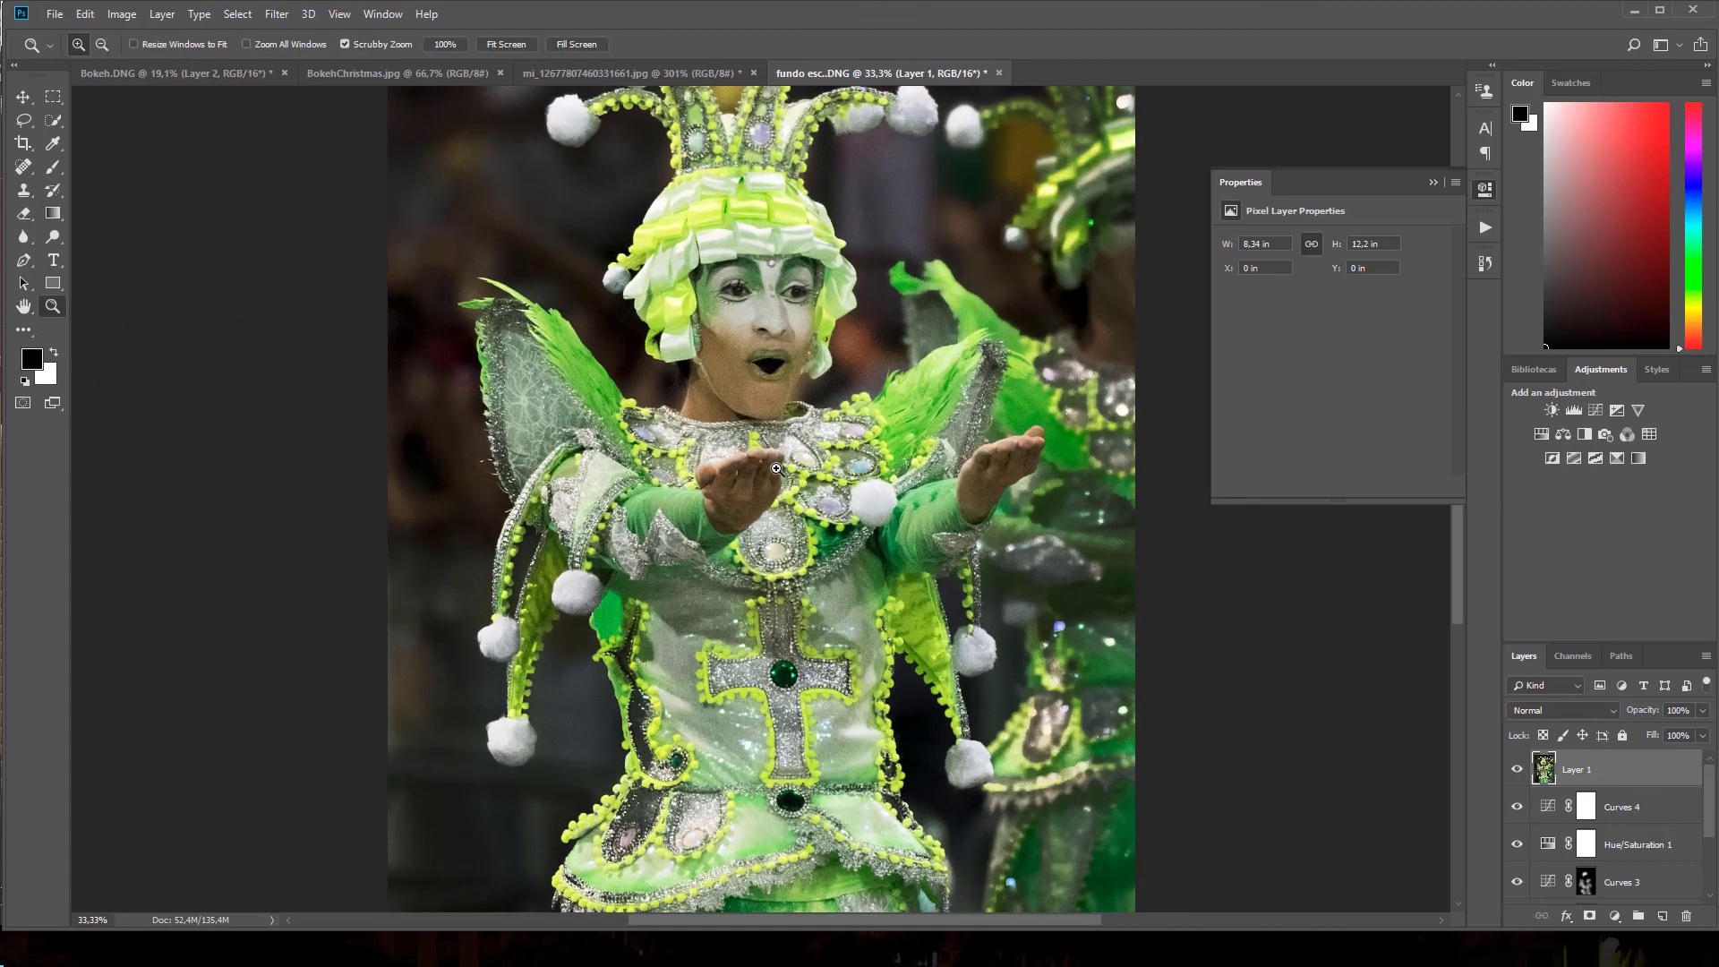